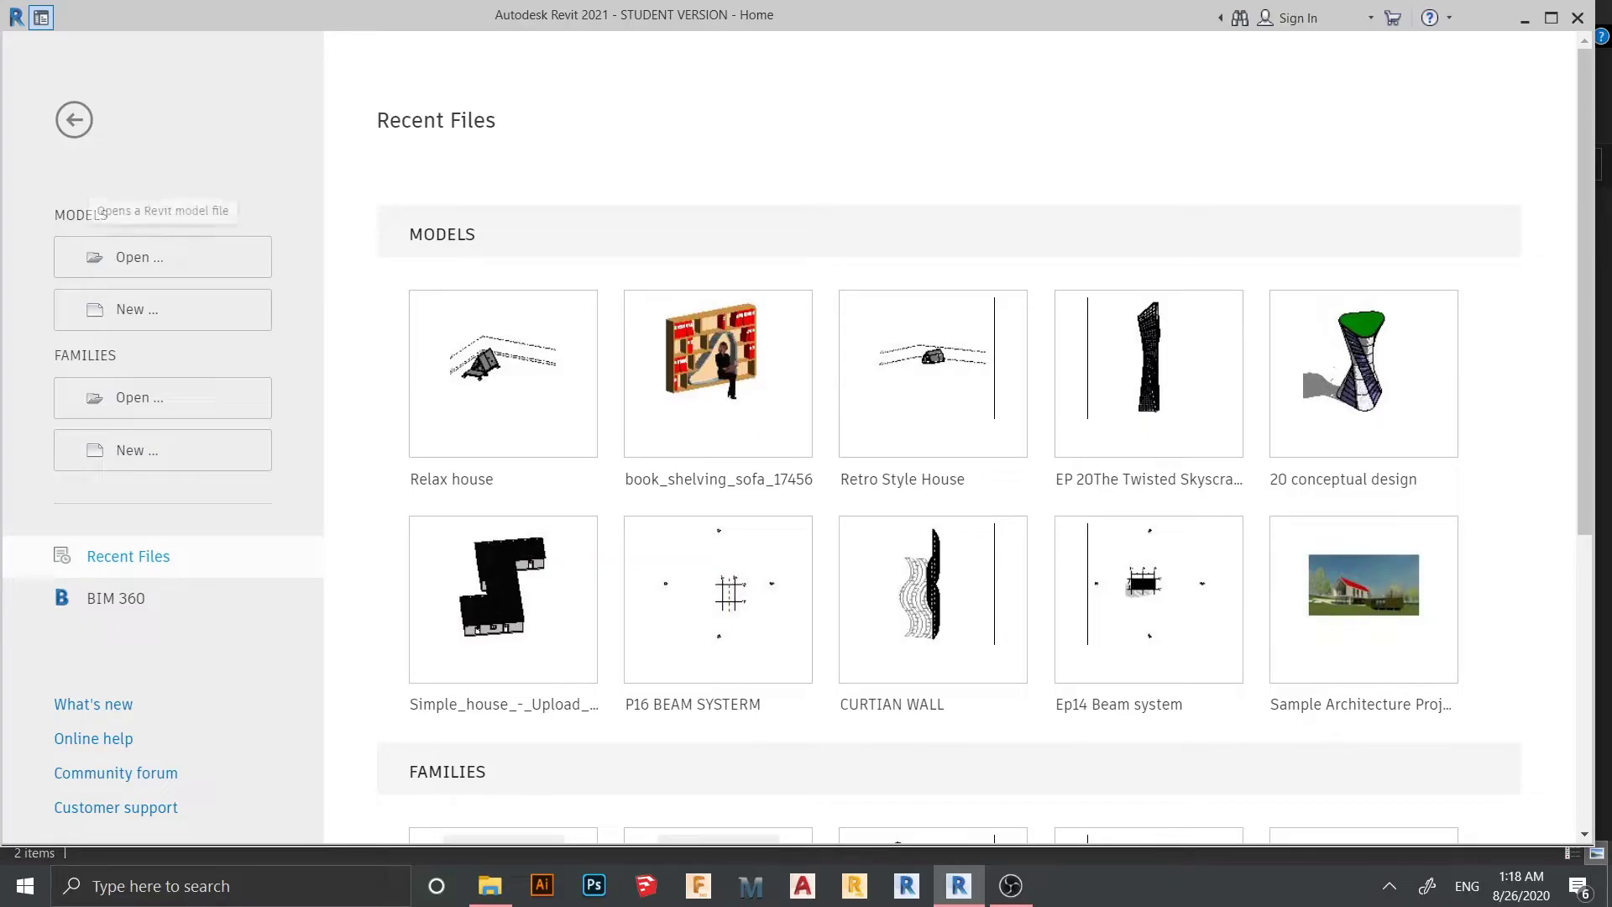
- Create a new project from the Metric-Architectural Template
{"action": "left_click", "coordinate": [159, 309]}
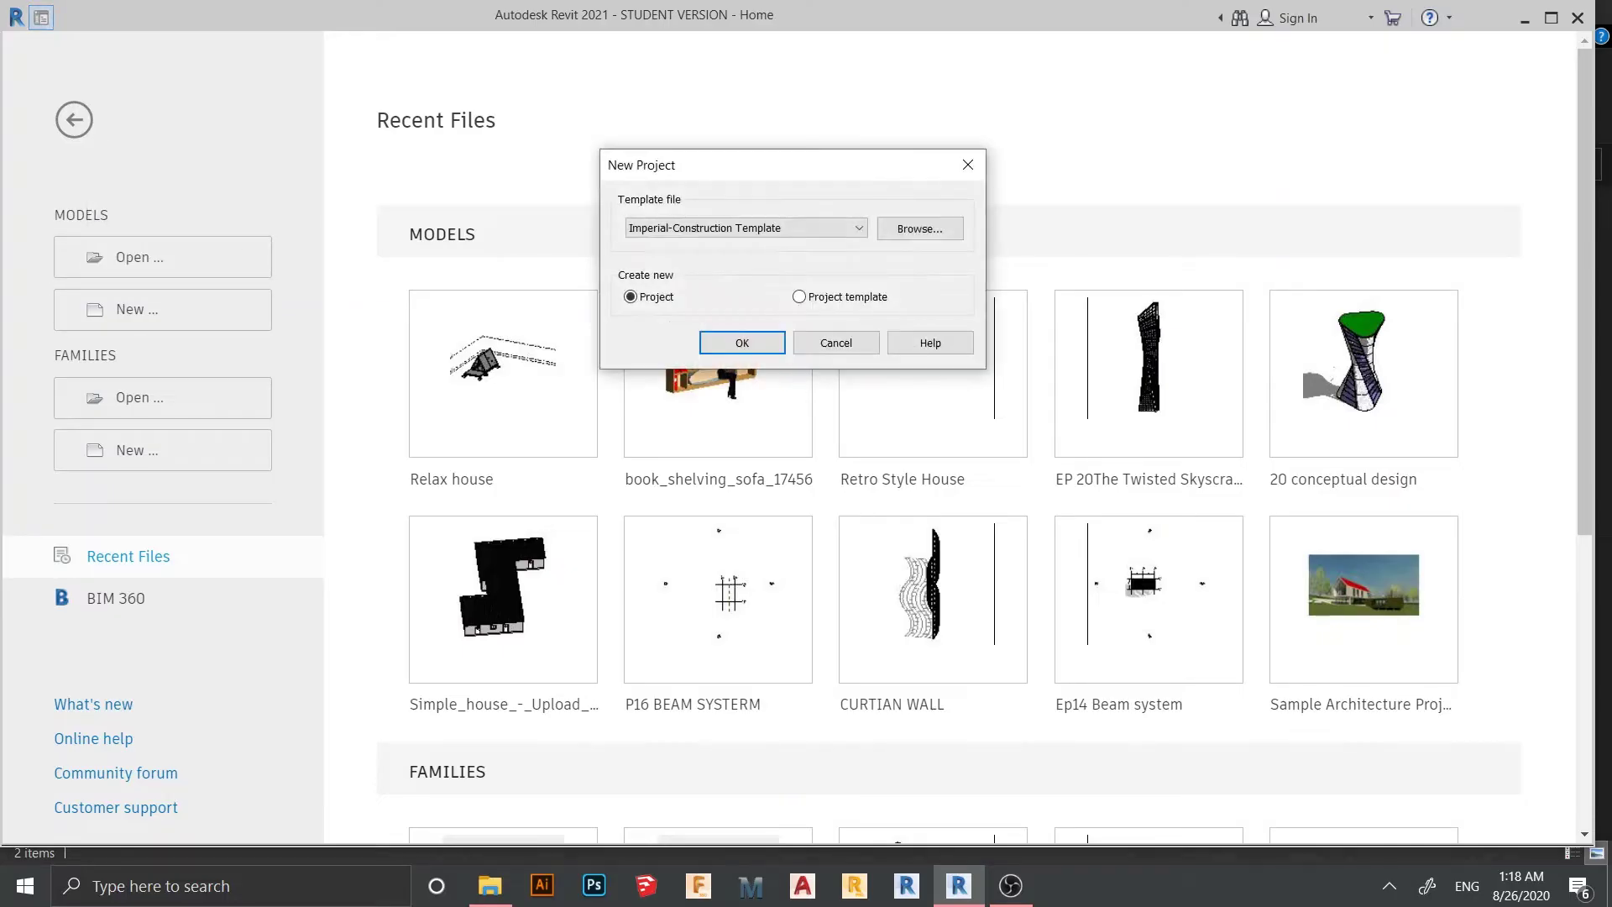
{"action": "left_click", "coordinate": [746, 227]}
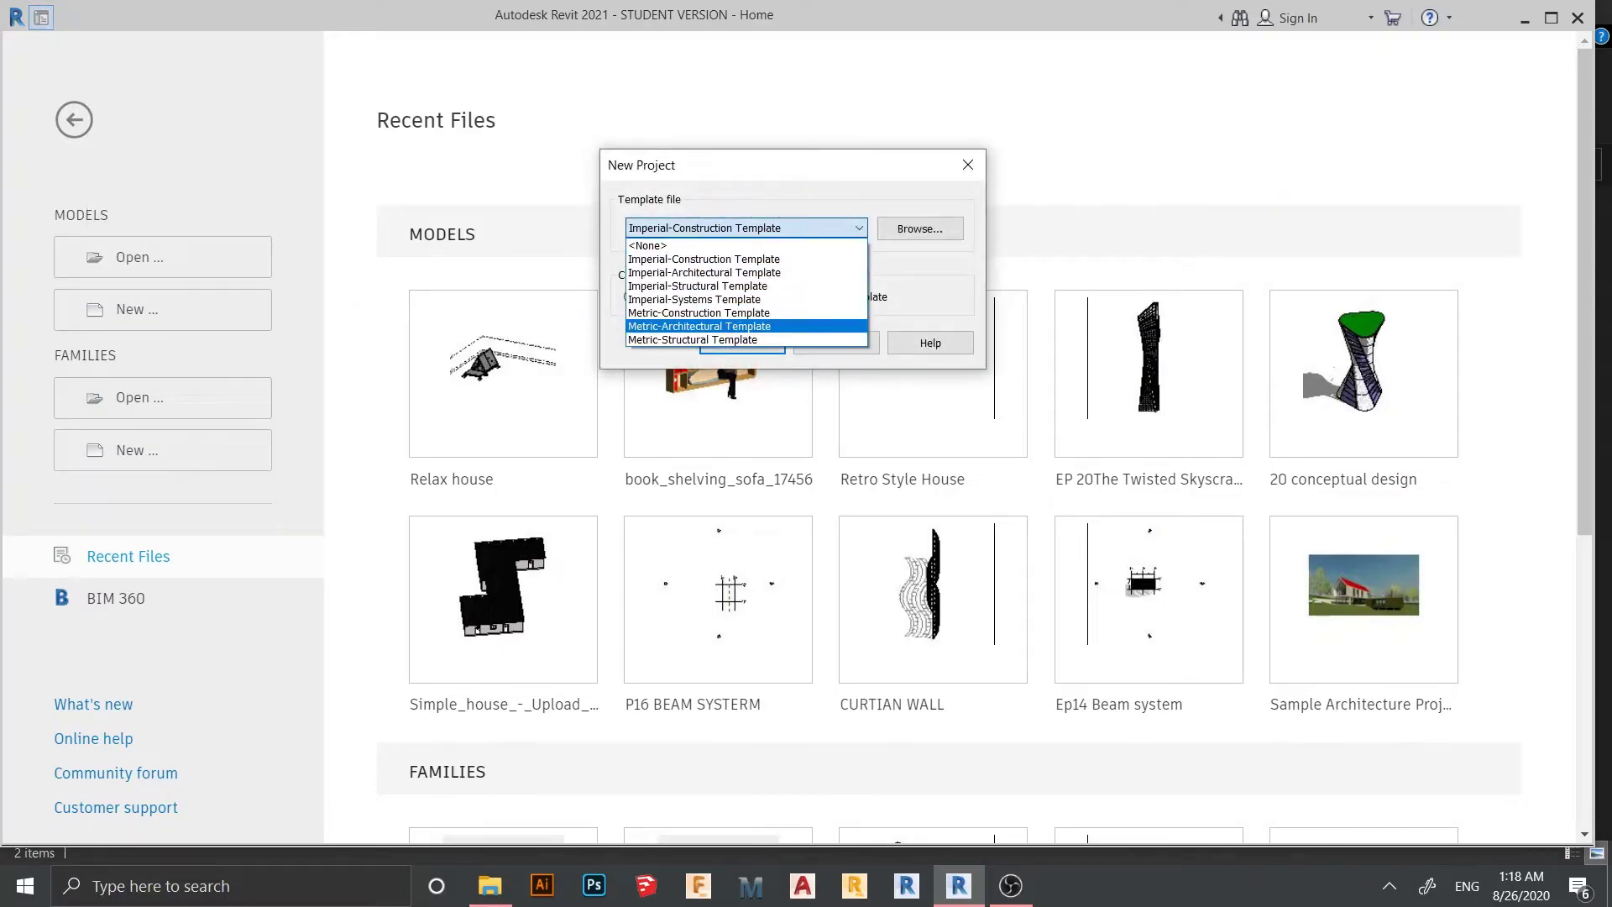
{"action": "left_click", "coordinate": [699, 326]}
{"action": "left_click", "coordinate": [742, 342]}
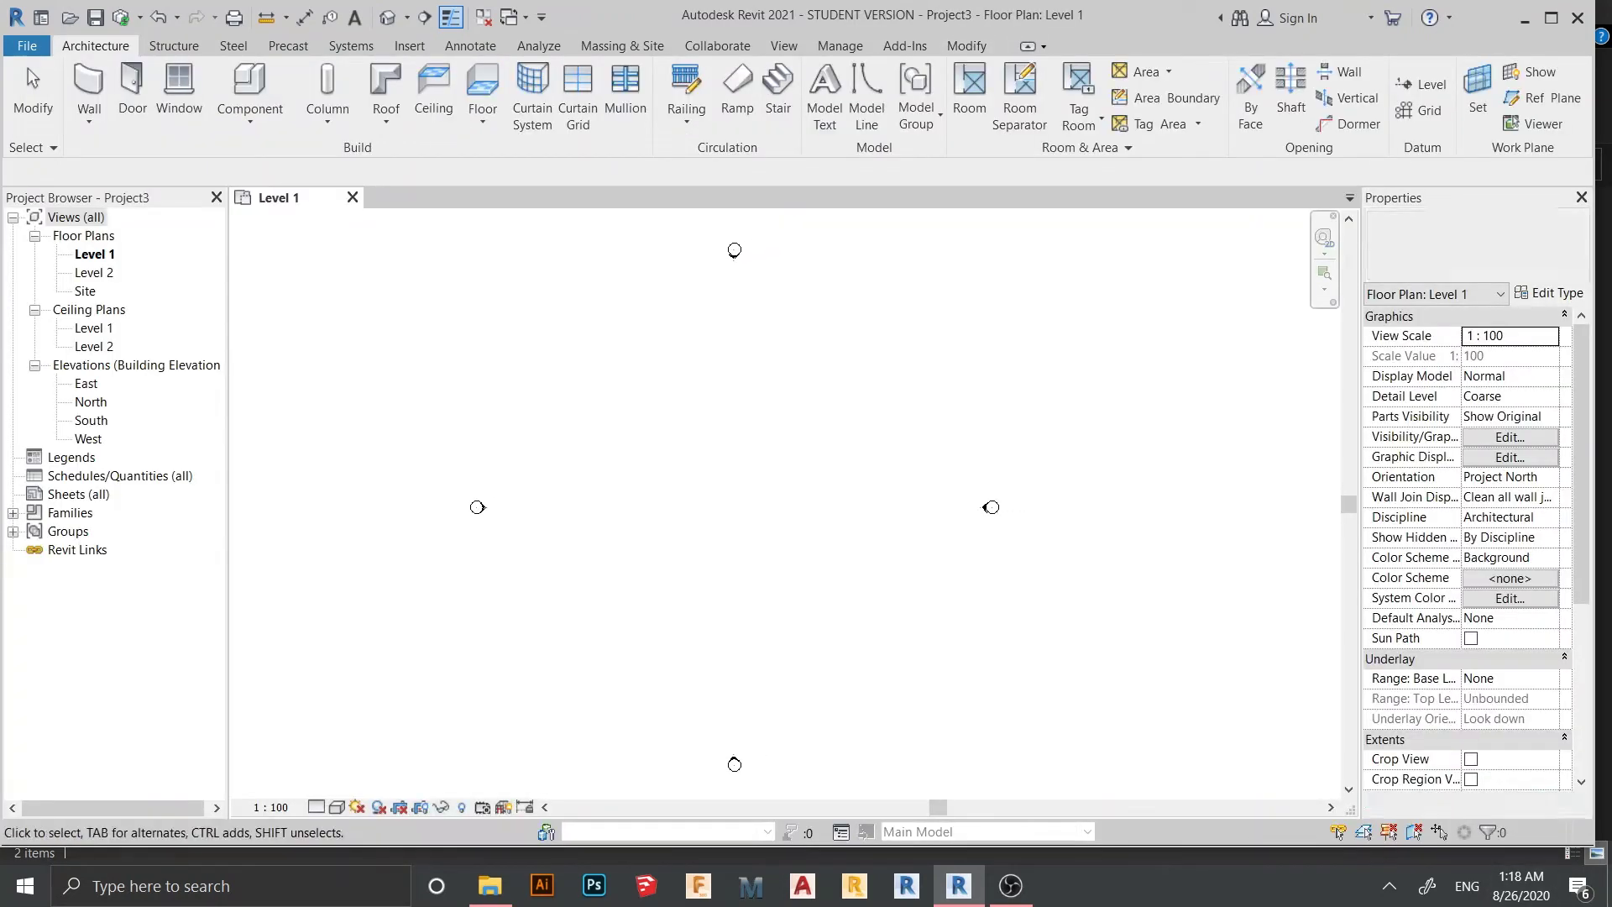
- Draw a horizontal Generic - 200mm wall about 5000 mm long on Level 1, between the elevation markers
{"action": "middle_click_drag", "start_coordinate": [785, 503], "coordinate": [794, 438]}
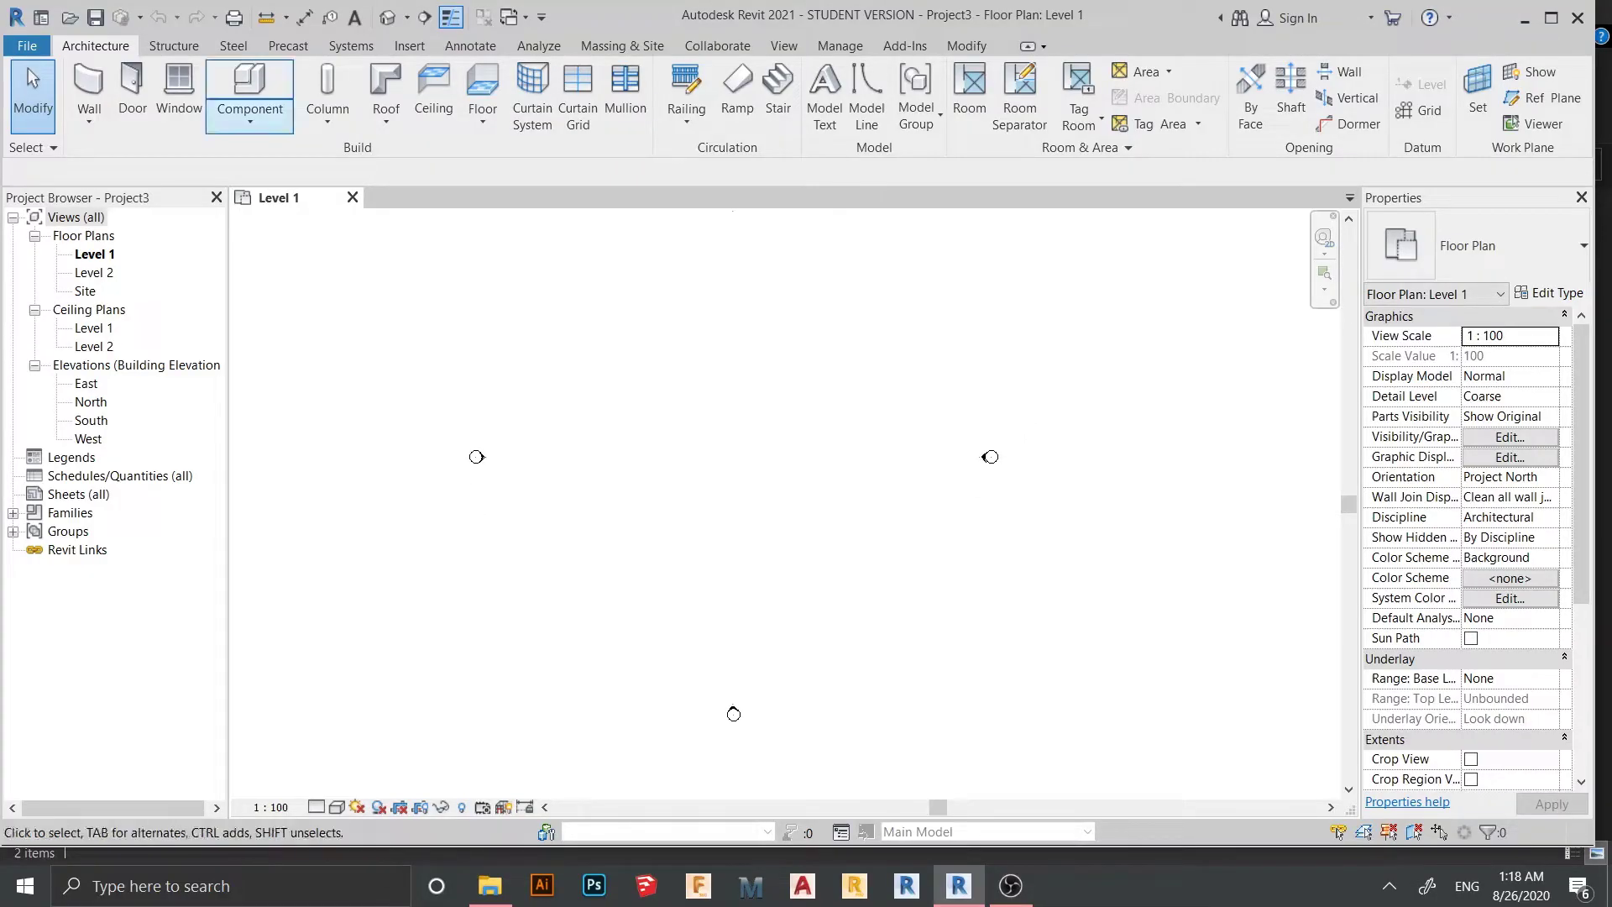
{"action": "left_click", "coordinate": [89, 84]}
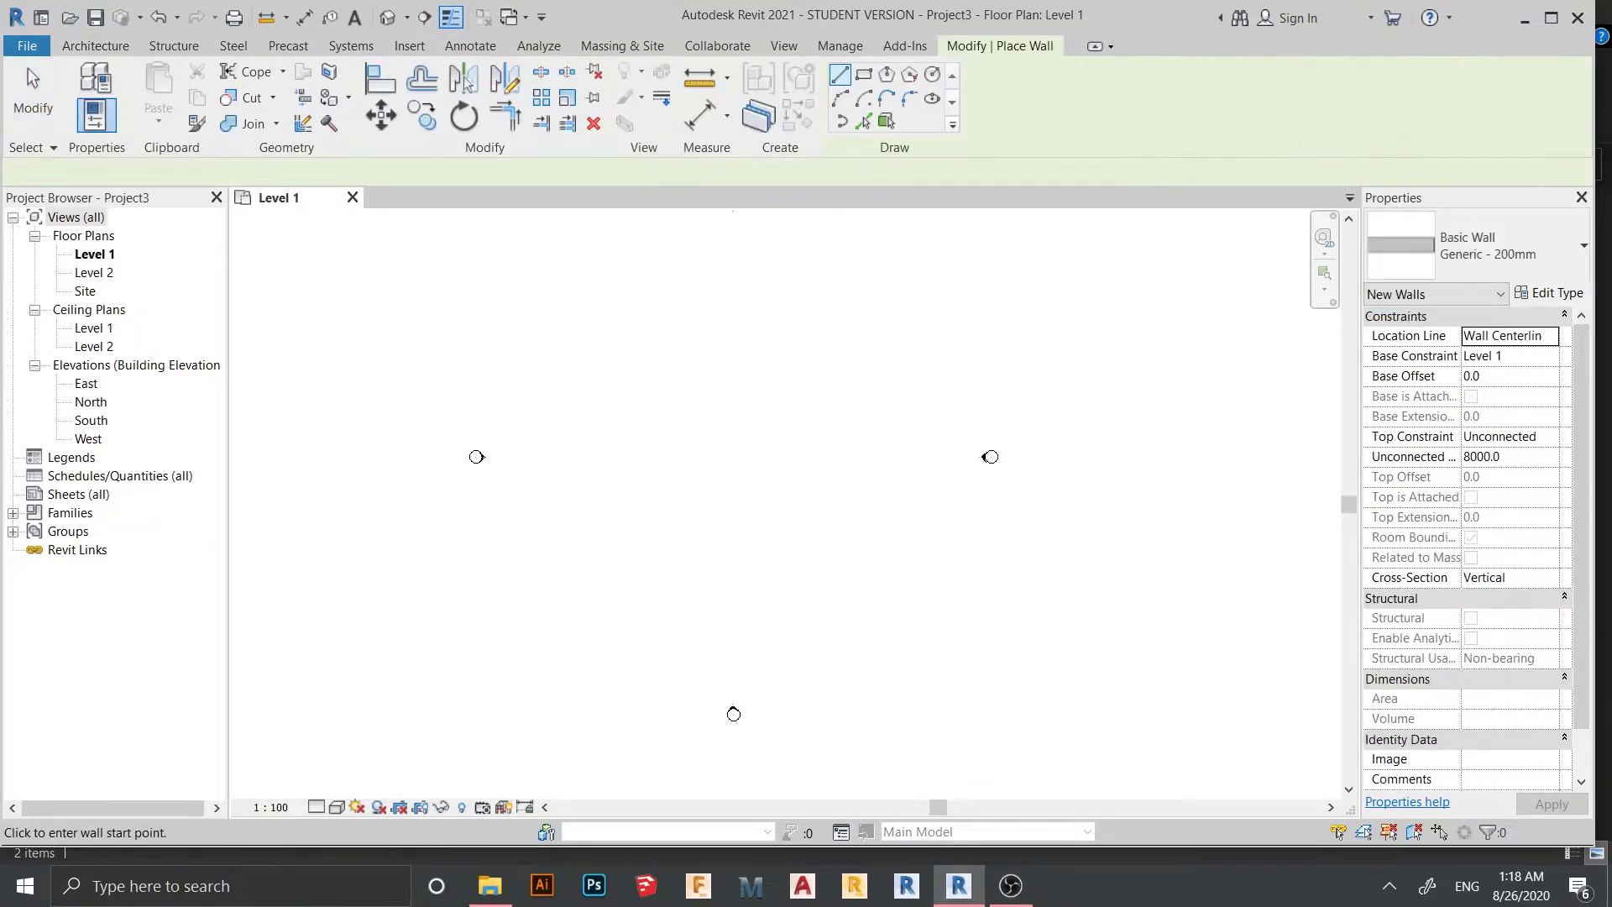
{"action": "scroll", "coordinate": [578, 446], "scroll_direction": "up", "scroll_amount": 1}
{"action": "left_click", "coordinate": [617, 422]}
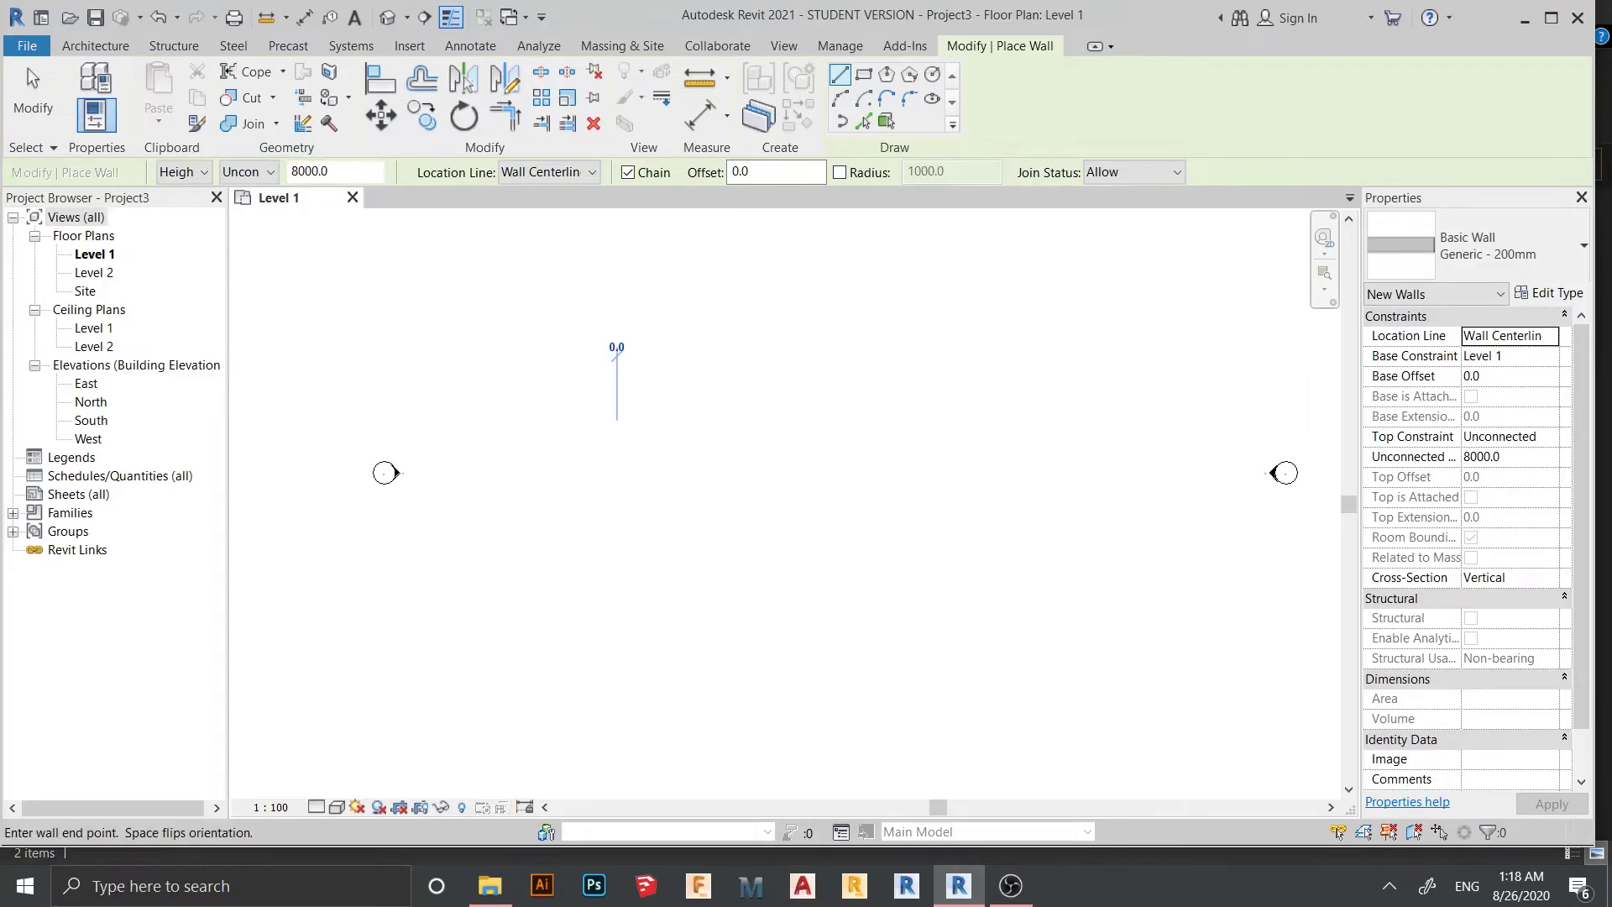
{"action": "left_click", "coordinate": [706, 422]}
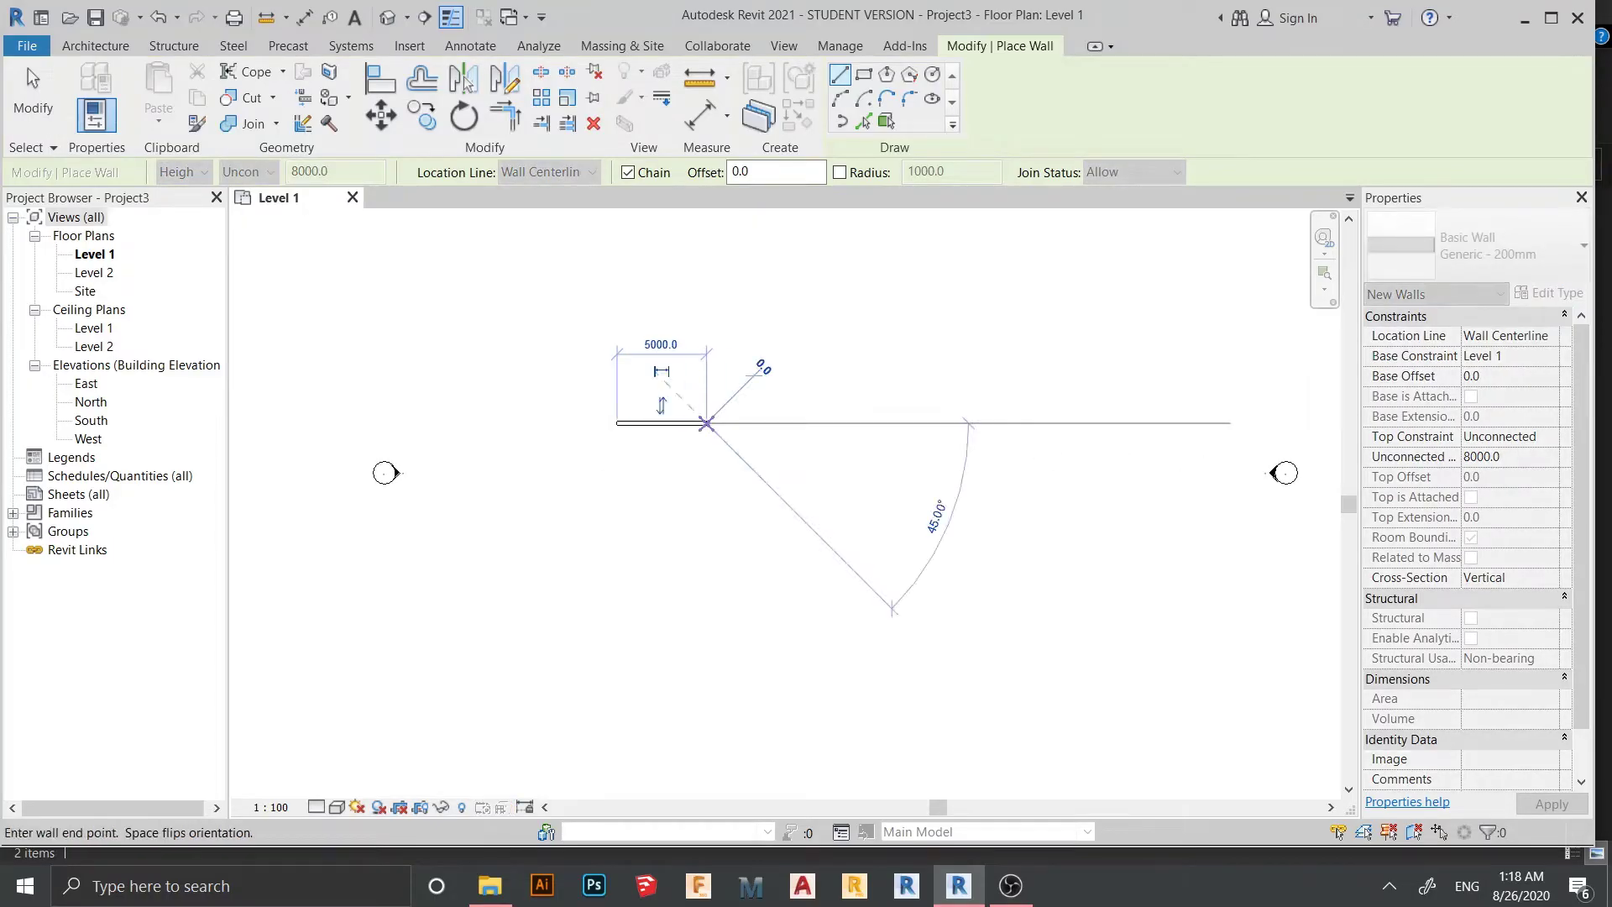
{"action": "key", "text": "Escape"}
{"action": "key", "text": "Escape"}
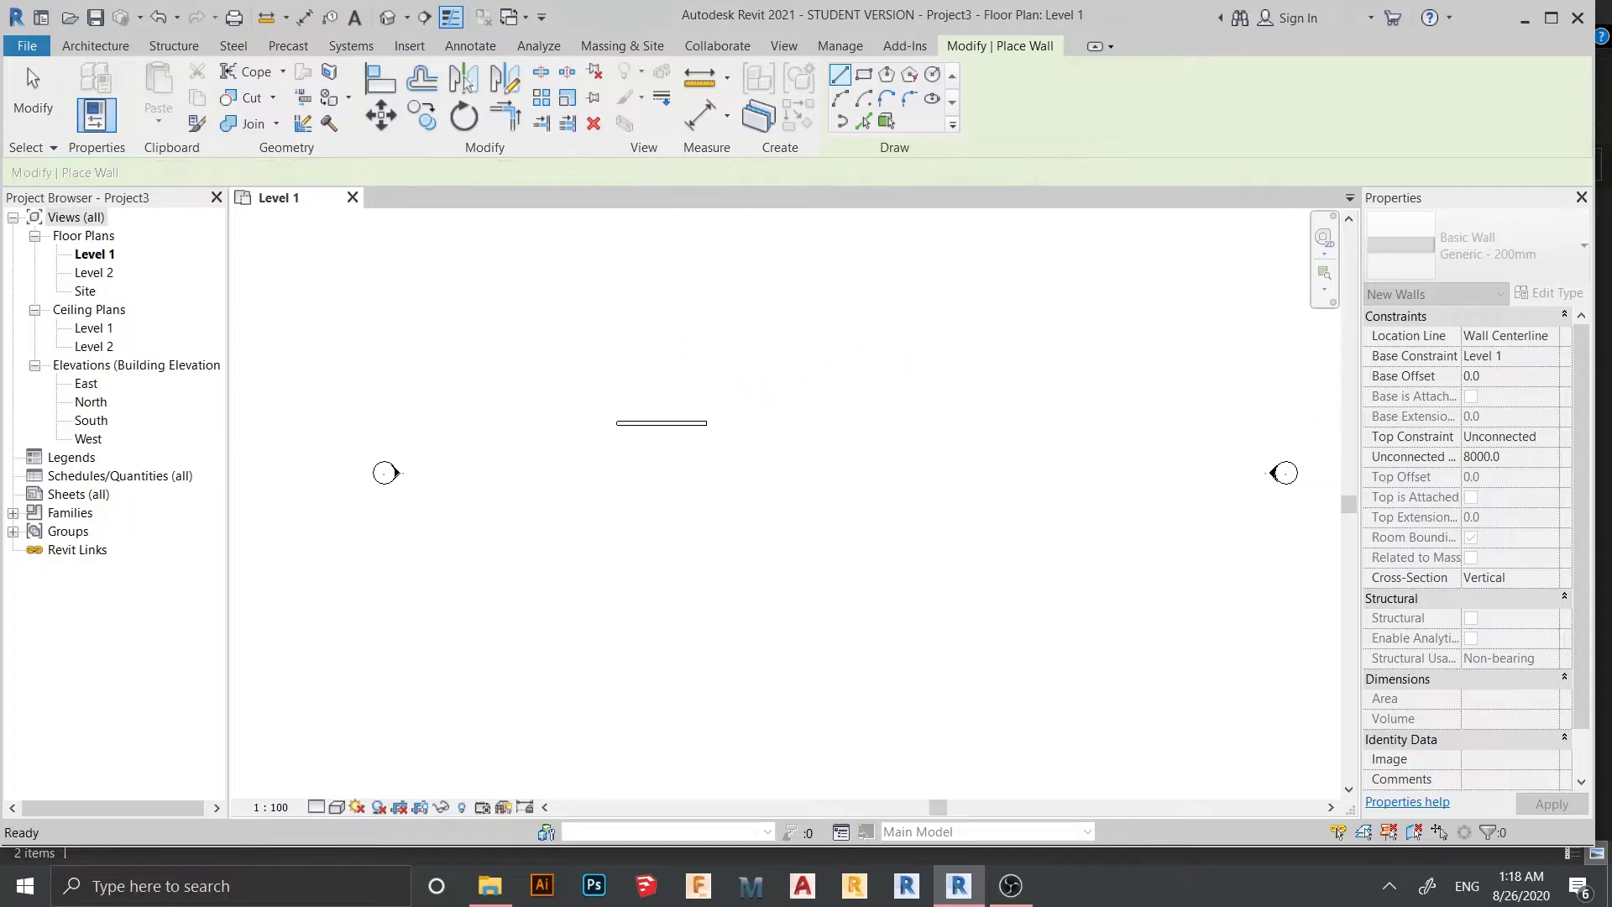
- Set the wall's length to 4000 mm and constrain its top up to Level 2
{"action": "left_click", "coordinate": [661, 422]}
{"action": "left_click", "coordinate": [661, 344]}
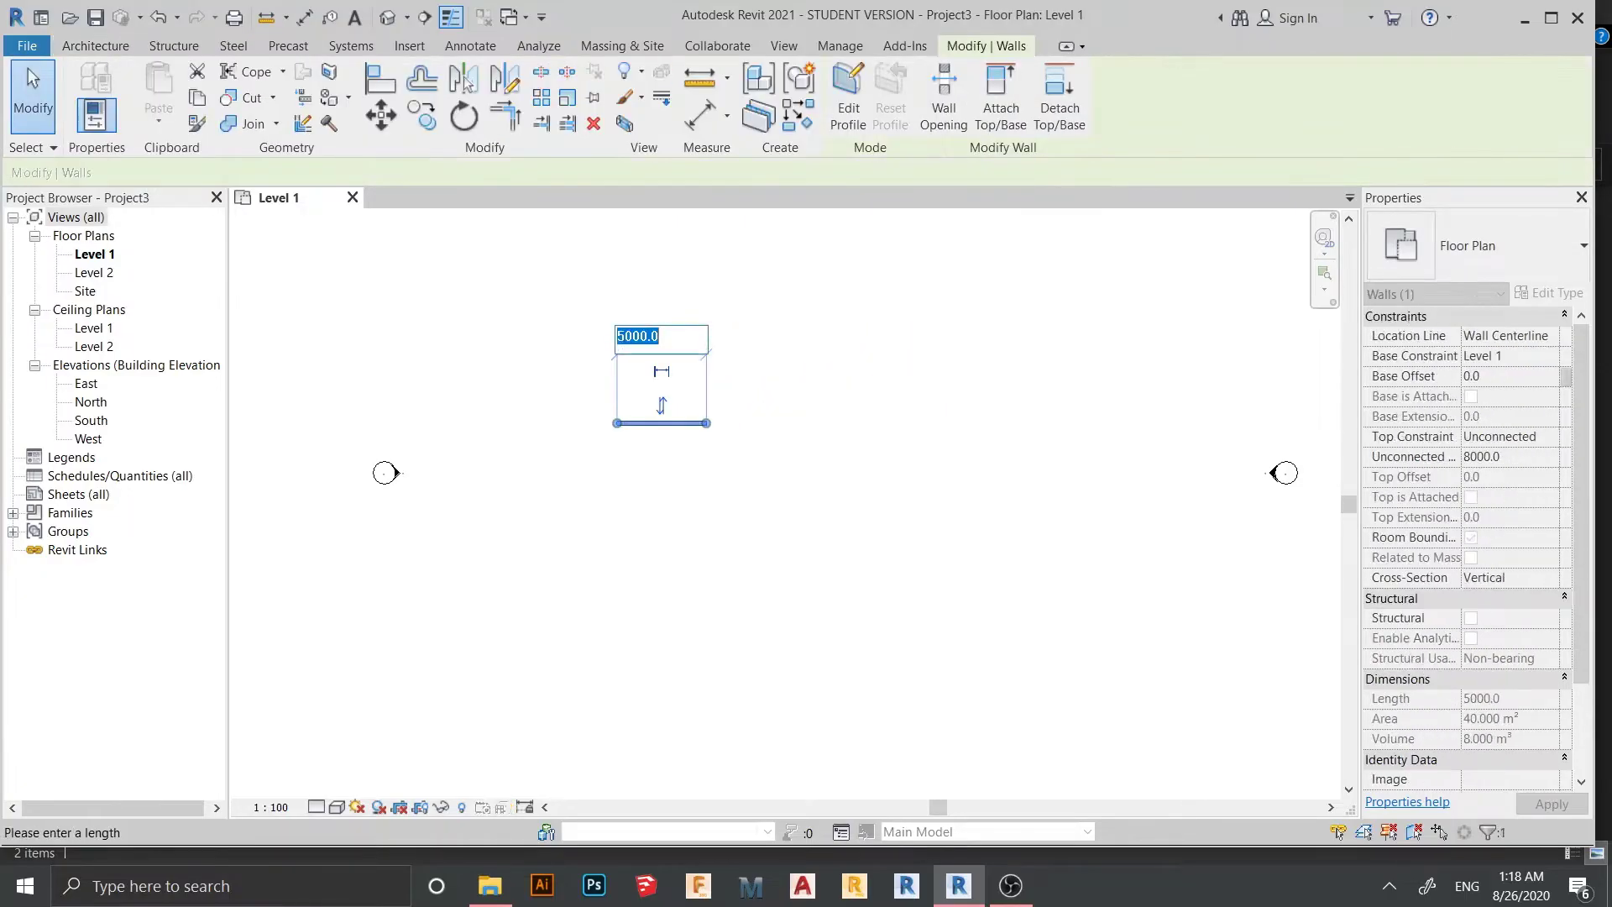
{"action": "type", "text": "4000"}
{"action": "key", "text": "Return"}
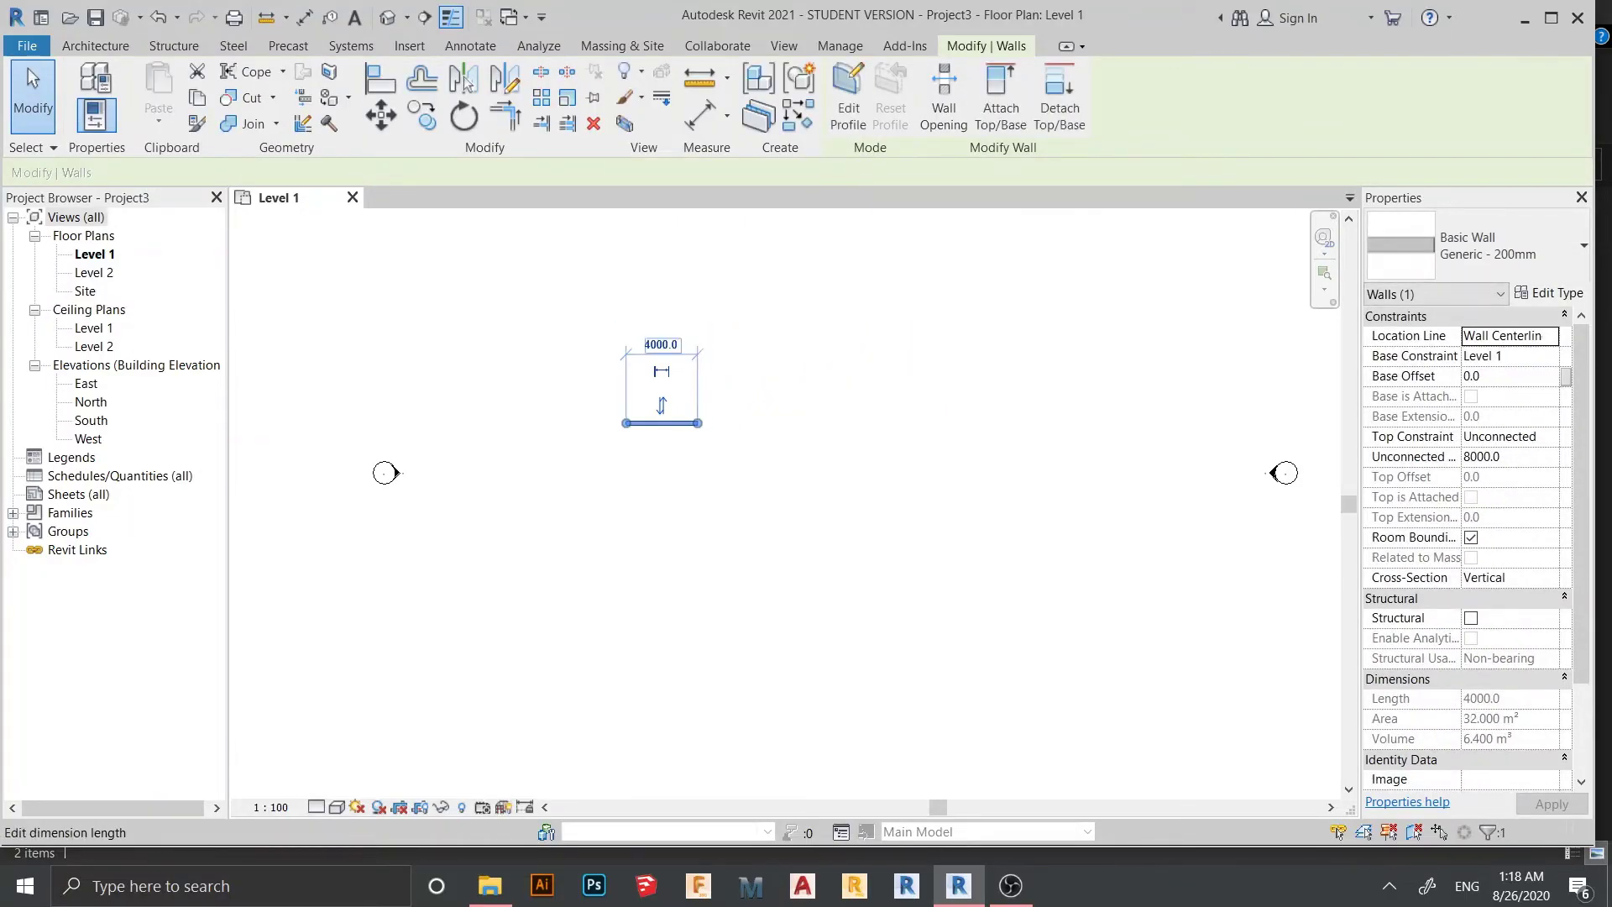
{"action": "left_click", "coordinate": [1549, 435]}
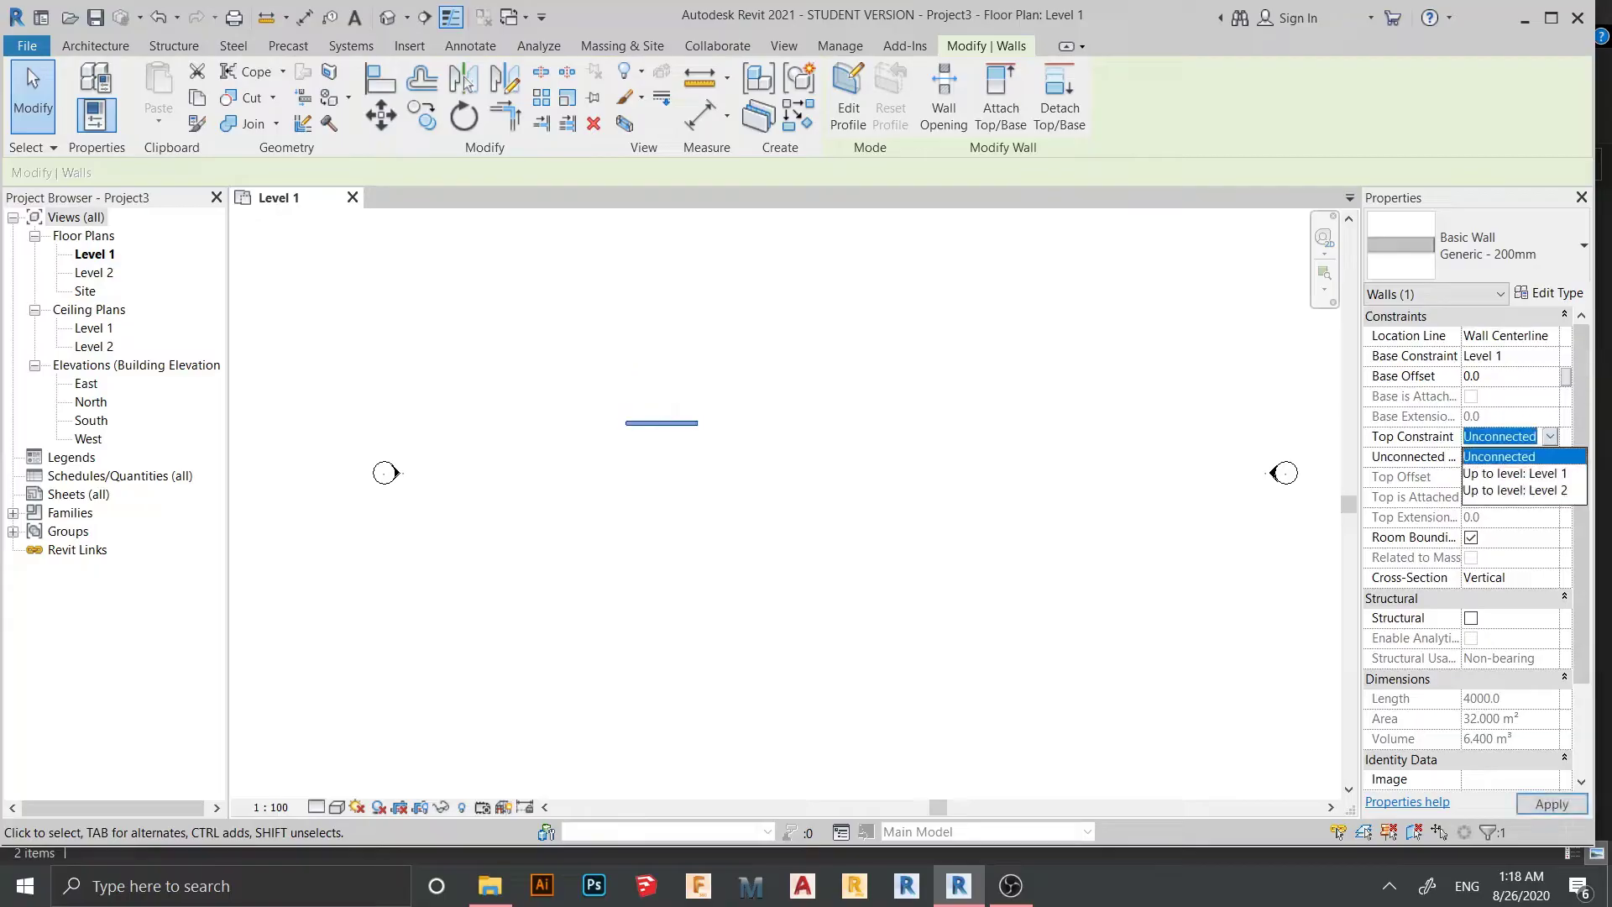
{"action": "key", "text": "Escape"}
{"action": "key", "text": "Escape"}
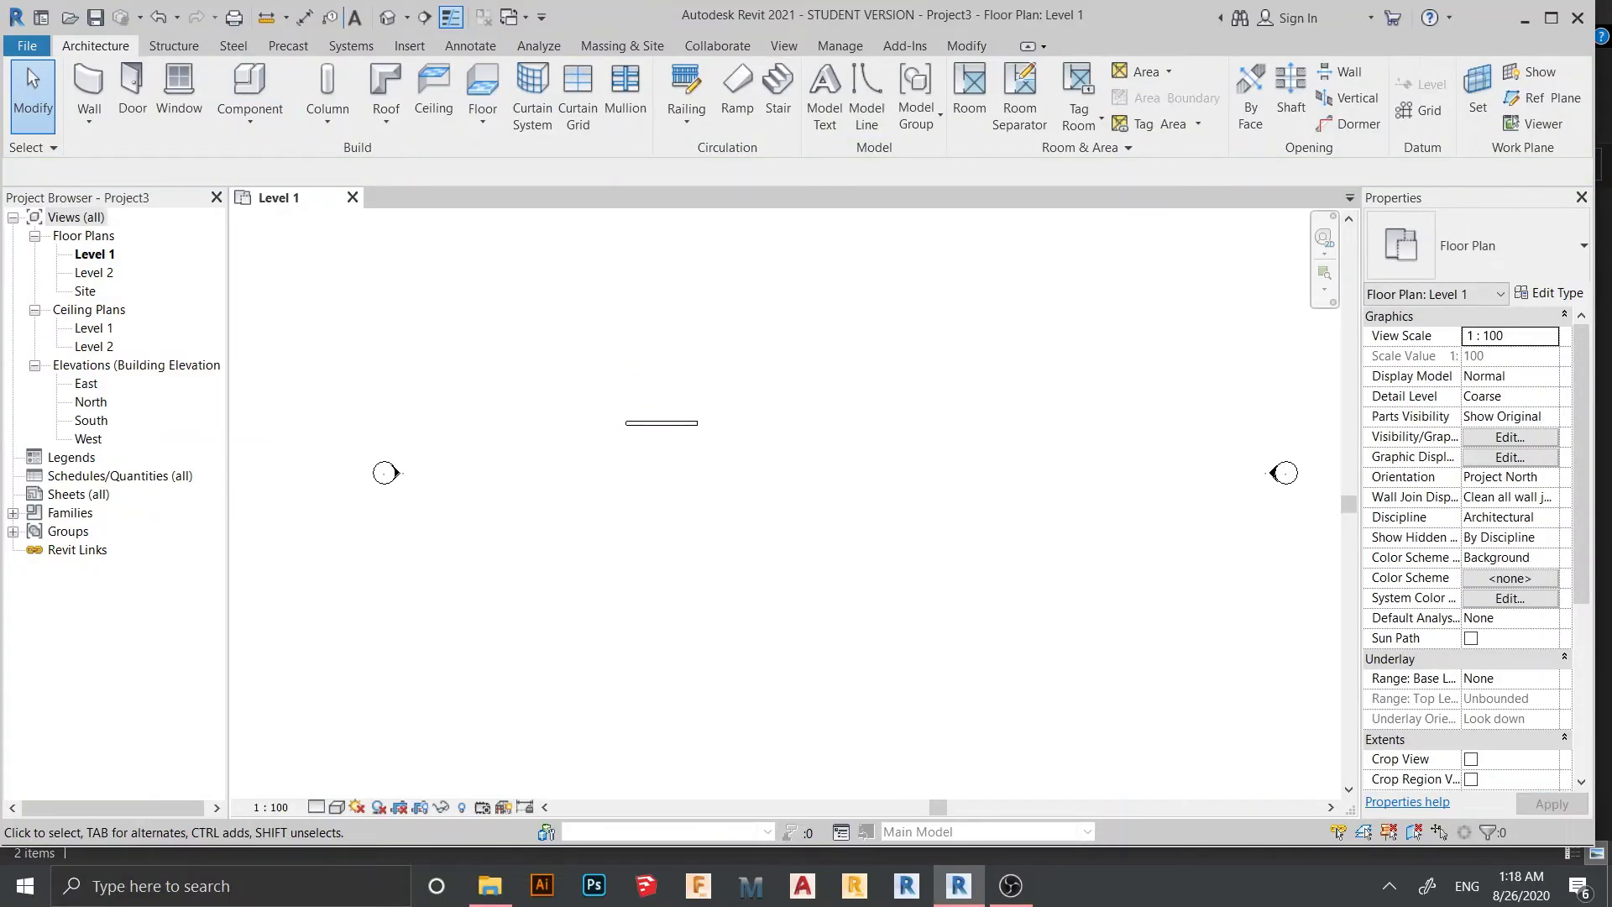
- Show the wall in the default 3D view, seen close up from its front side
{"action": "left_click", "coordinate": [387, 17]}
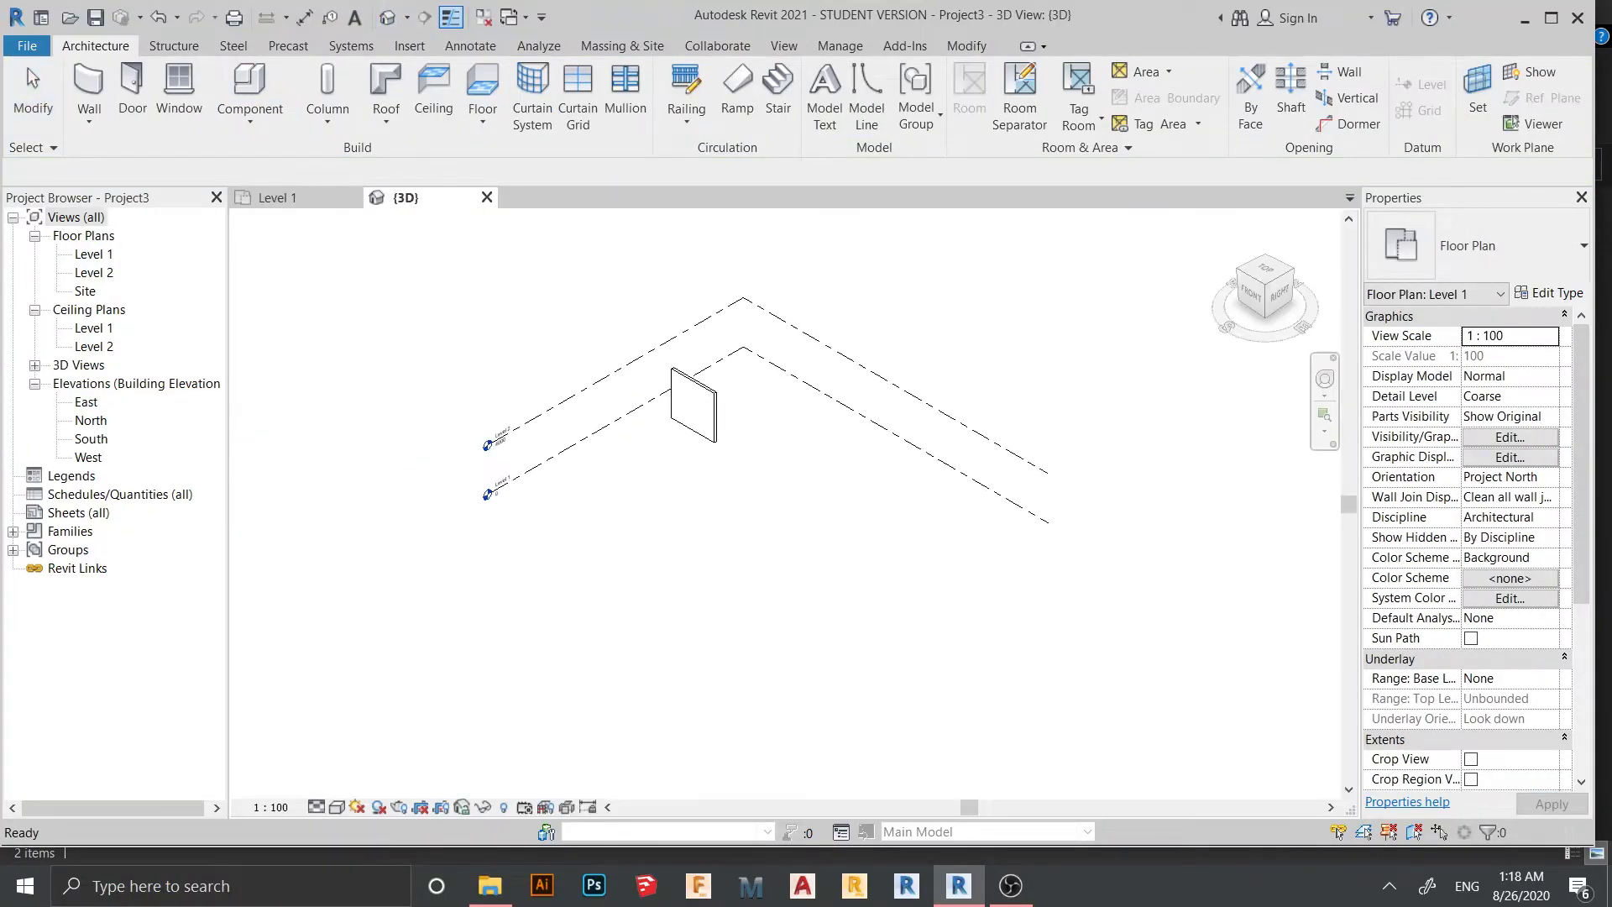
{"action": "scroll", "coordinate": [712, 487], "scroll_direction": "up", "scroll_amount": 2}
{"action": "middle_click_drag", "start_coordinate": [712, 487], "coordinate": [541, 496], "text": "shift"}
{"action": "scroll", "coordinate": [597, 516], "scroll_direction": "up", "scroll_amount": 3}
{"action": "middle_click_drag", "start_coordinate": [541, 496], "coordinate": [680, 537]}
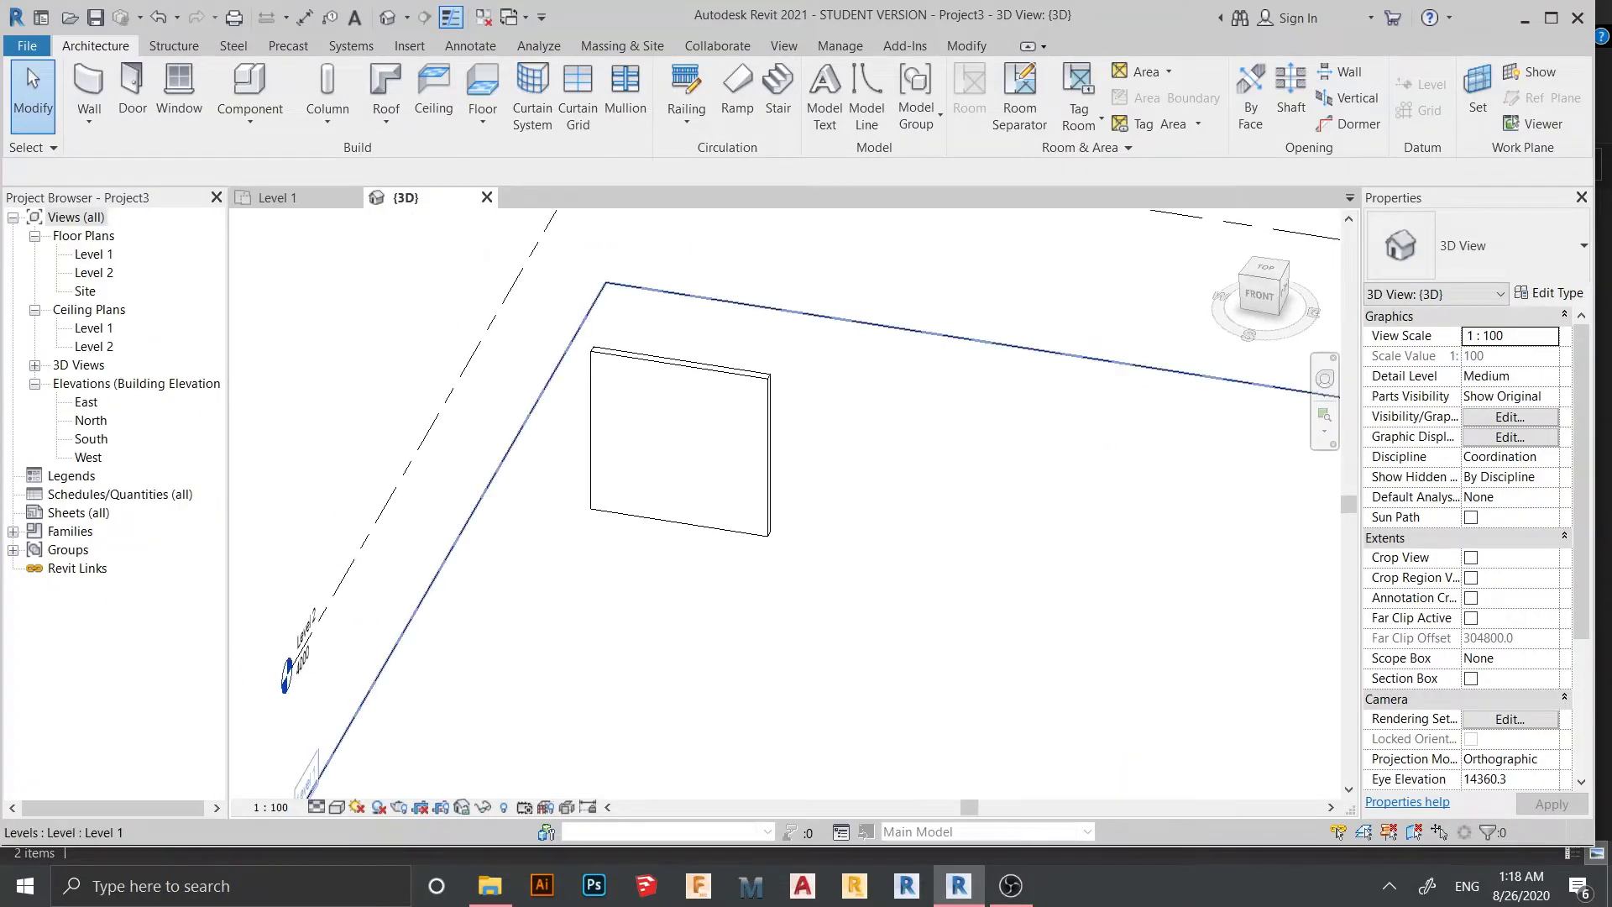
{"action": "scroll", "coordinate": [1109, 671], "scroll_direction": "up", "scroll_amount": 1}
{"action": "middle_click_drag", "start_coordinate": [1110, 672], "coordinate": [1265, 703]}
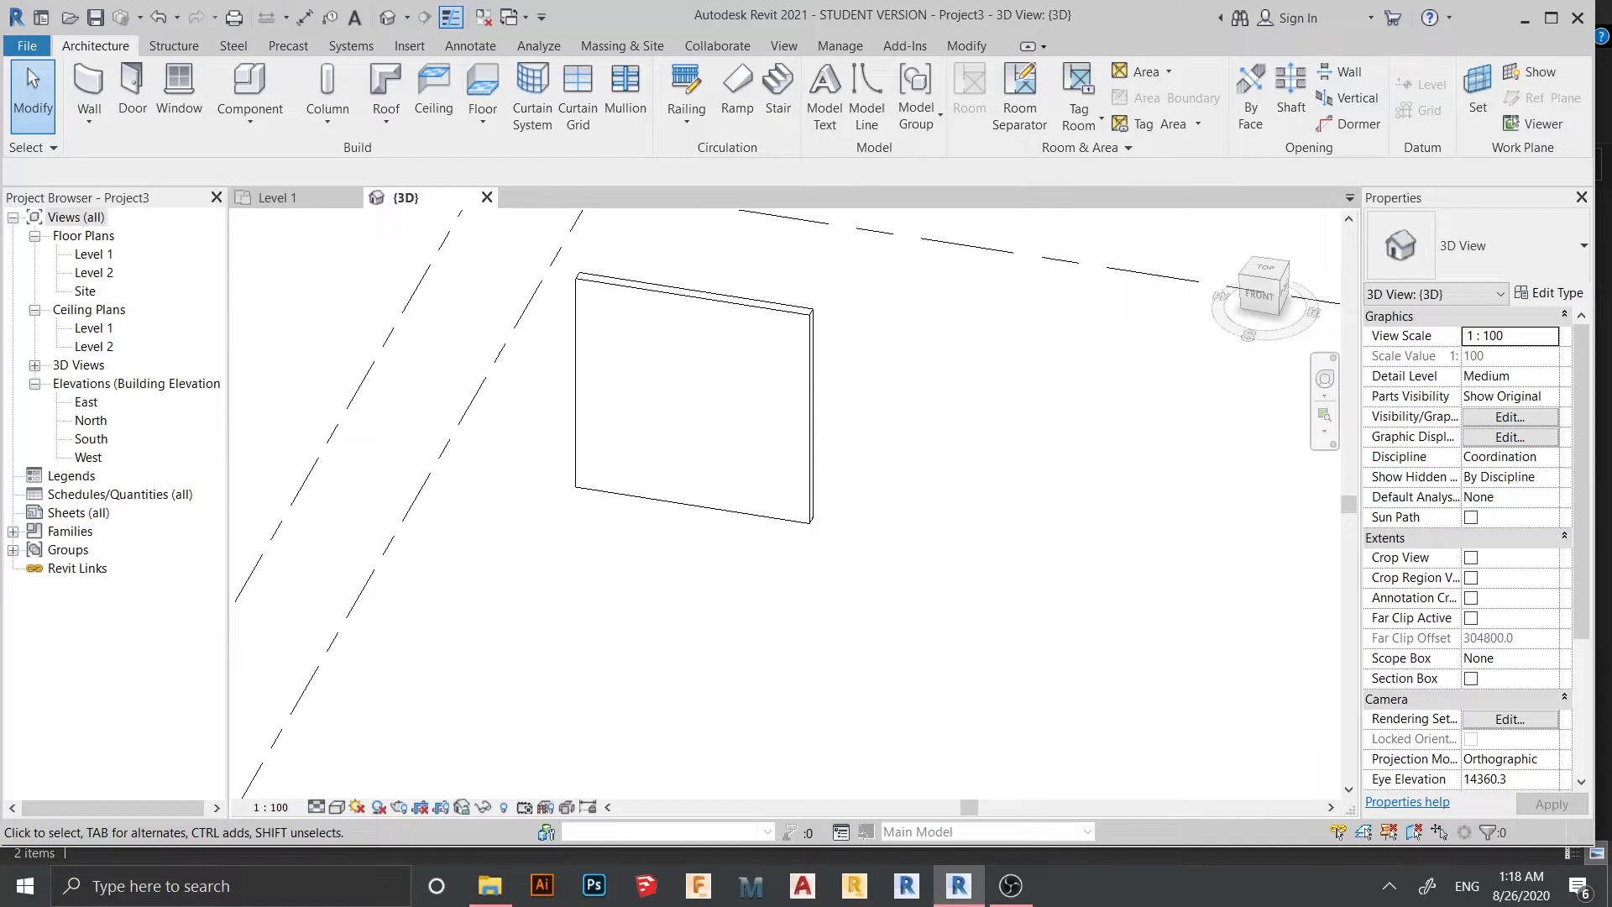
- Change the wall's type from Basic Wall to Curtain Wall
{"action": "left_click", "coordinate": [665, 450]}
{"action": "scroll", "coordinate": [665, 450], "scroll_direction": "down", "scroll_amount": 2}
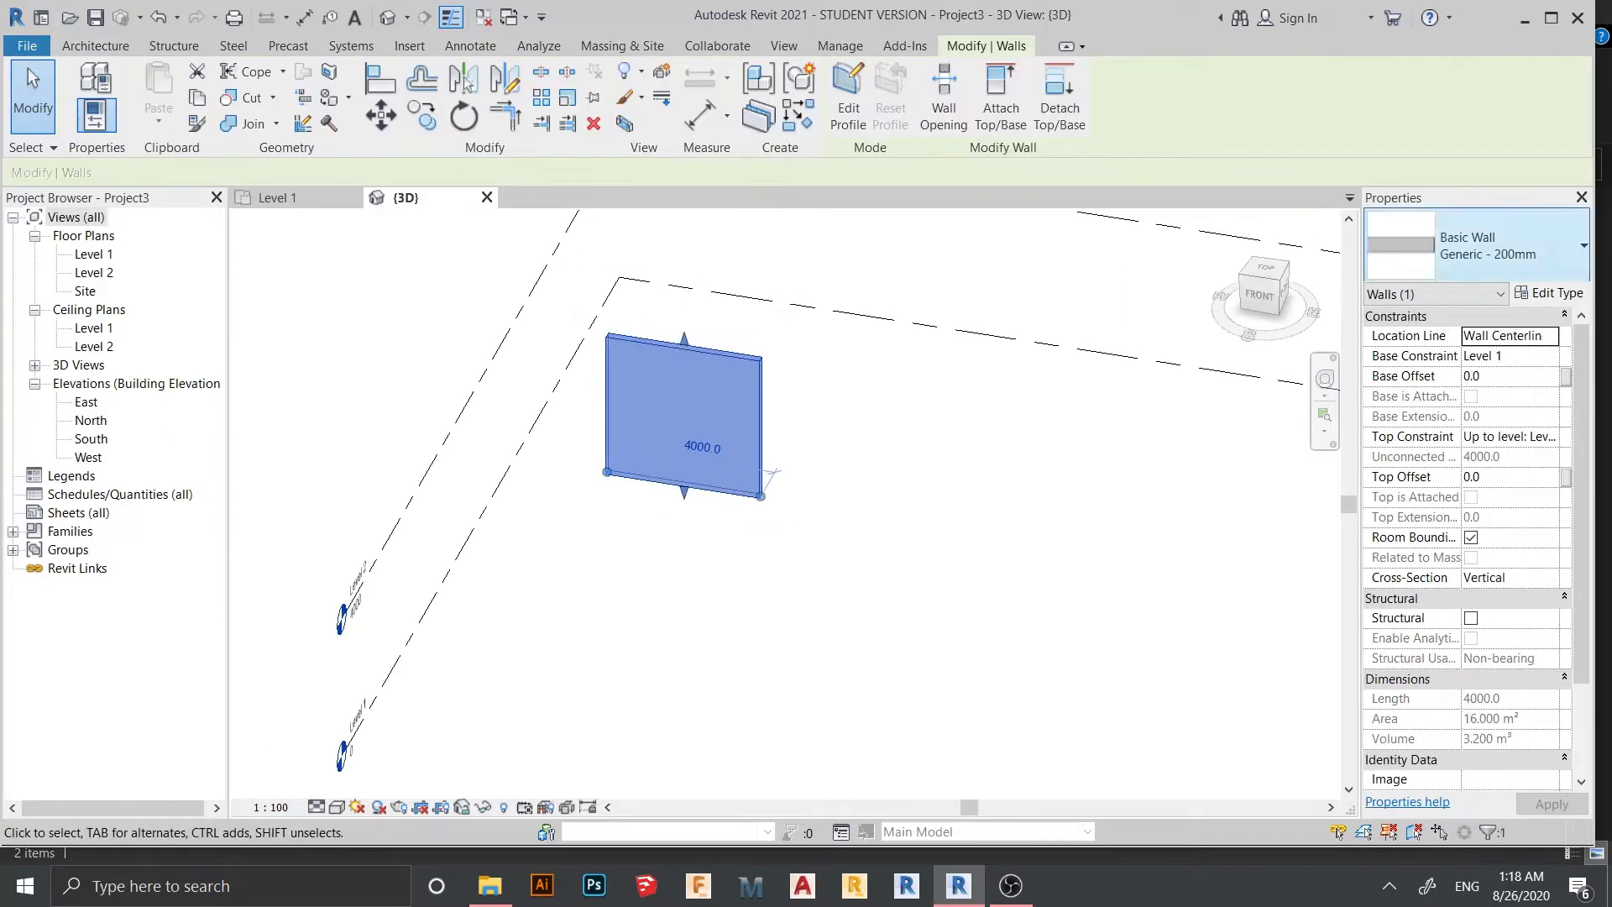
{"action": "left_click", "coordinate": [1477, 245]}
{"action": "scroll", "coordinate": [1435, 508], "scroll_direction": "down", "scroll_amount": 5}
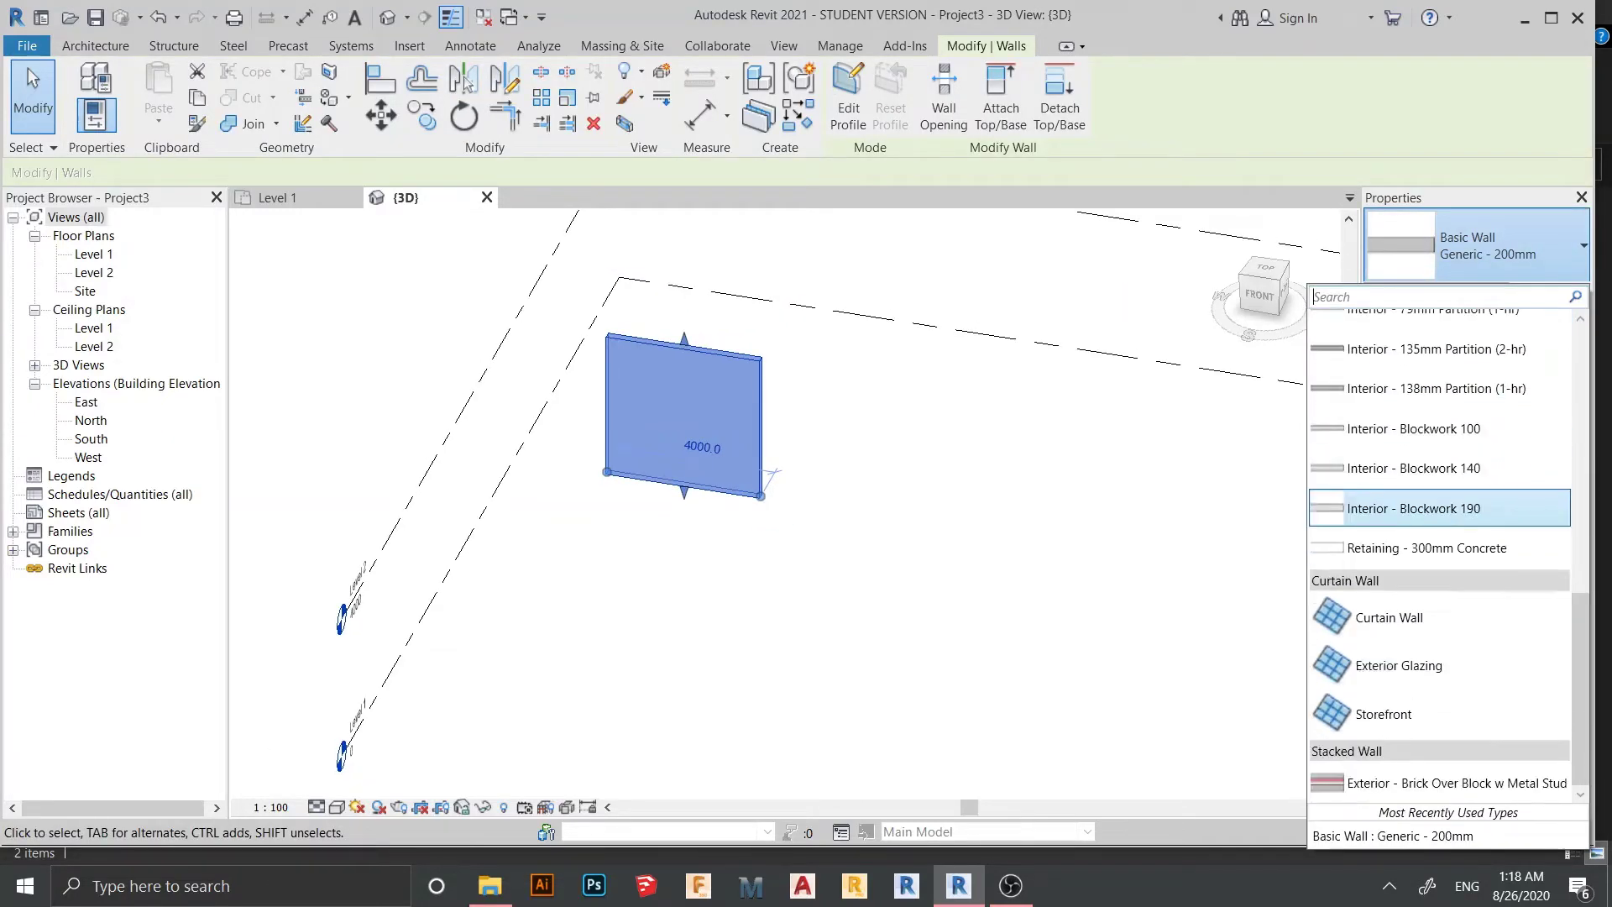
{"action": "left_click", "coordinate": [1388, 617]}
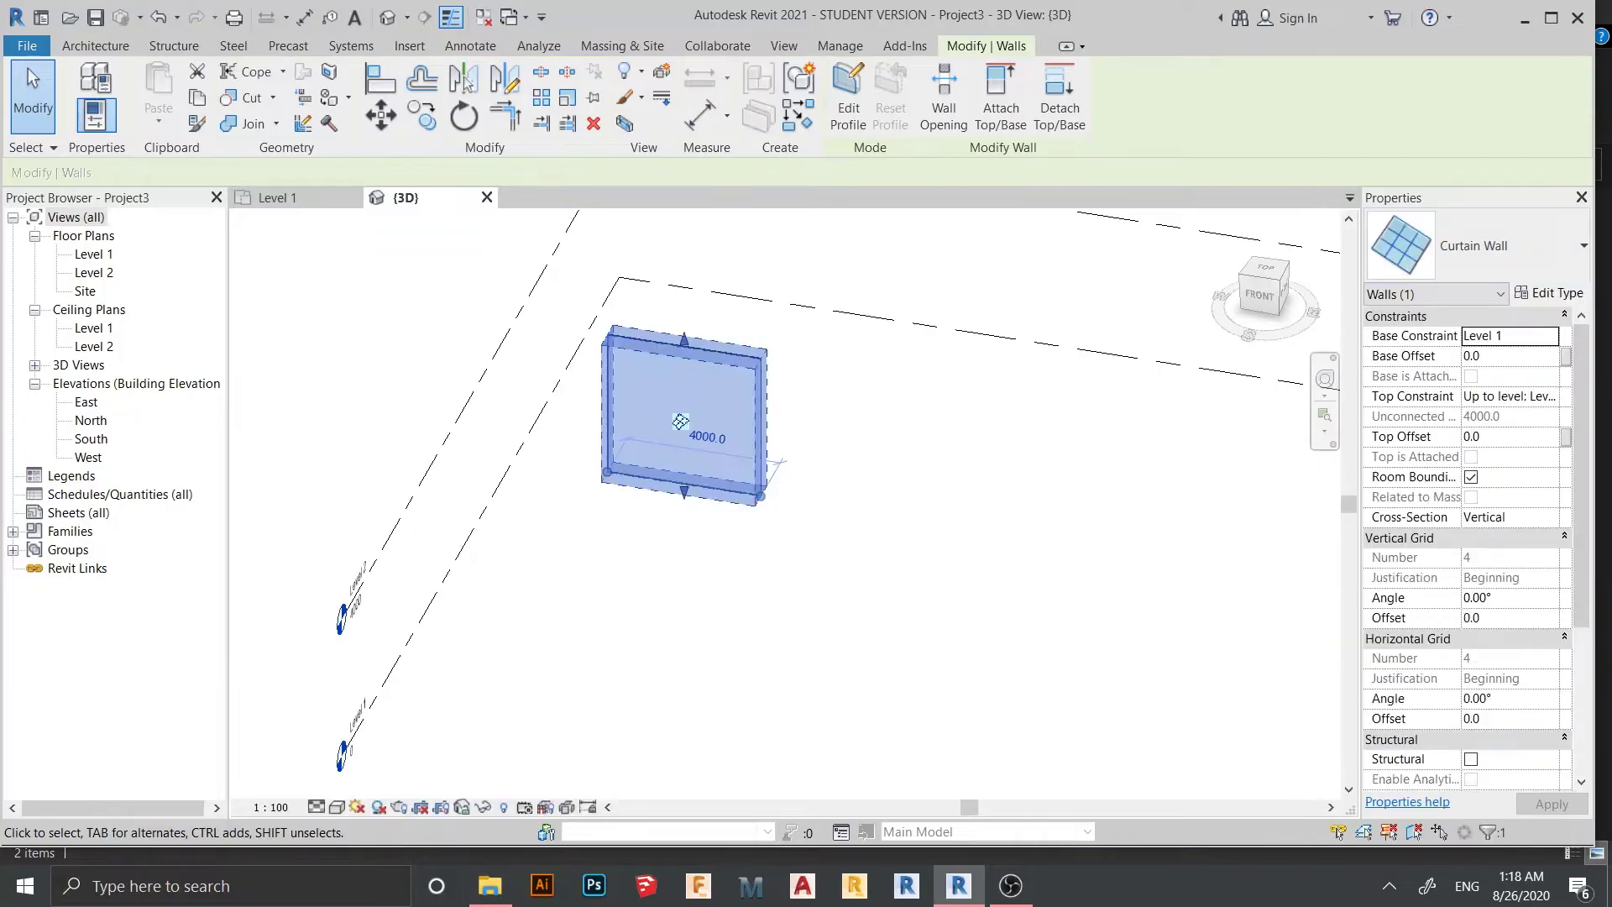
{"action": "scroll", "coordinate": [841, 559], "scroll_direction": "down", "scroll_amount": 1}
{"action": "key", "text": "Escape"}
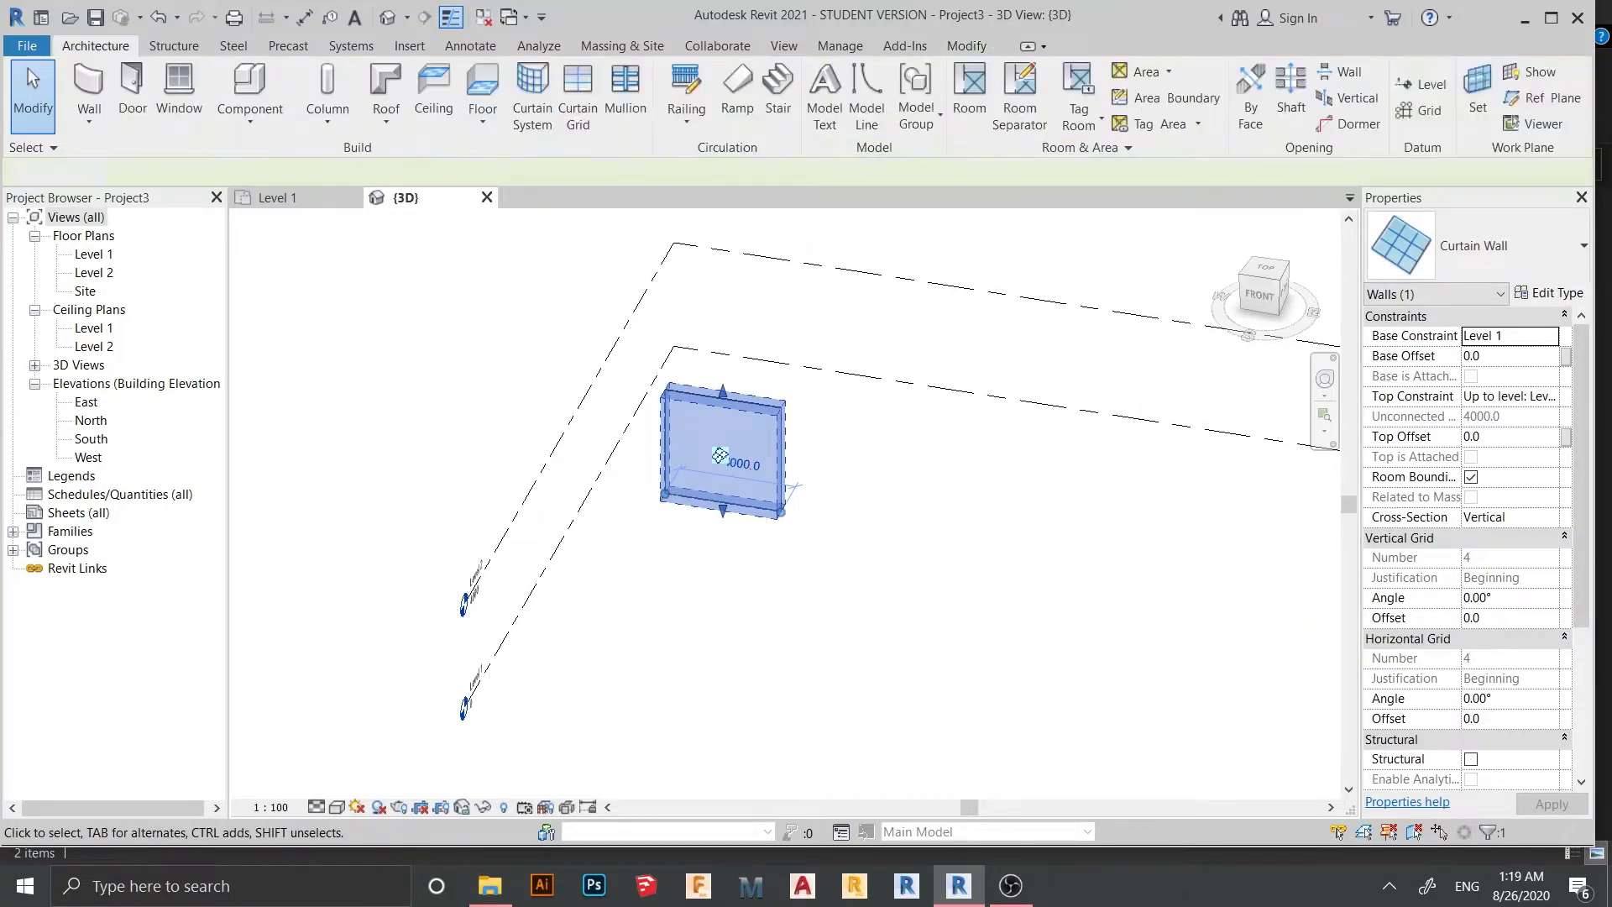
{"action": "key", "text": "Escape"}
{"action": "scroll", "coordinate": [812, 436], "scroll_direction": "up", "scroll_amount": 1}
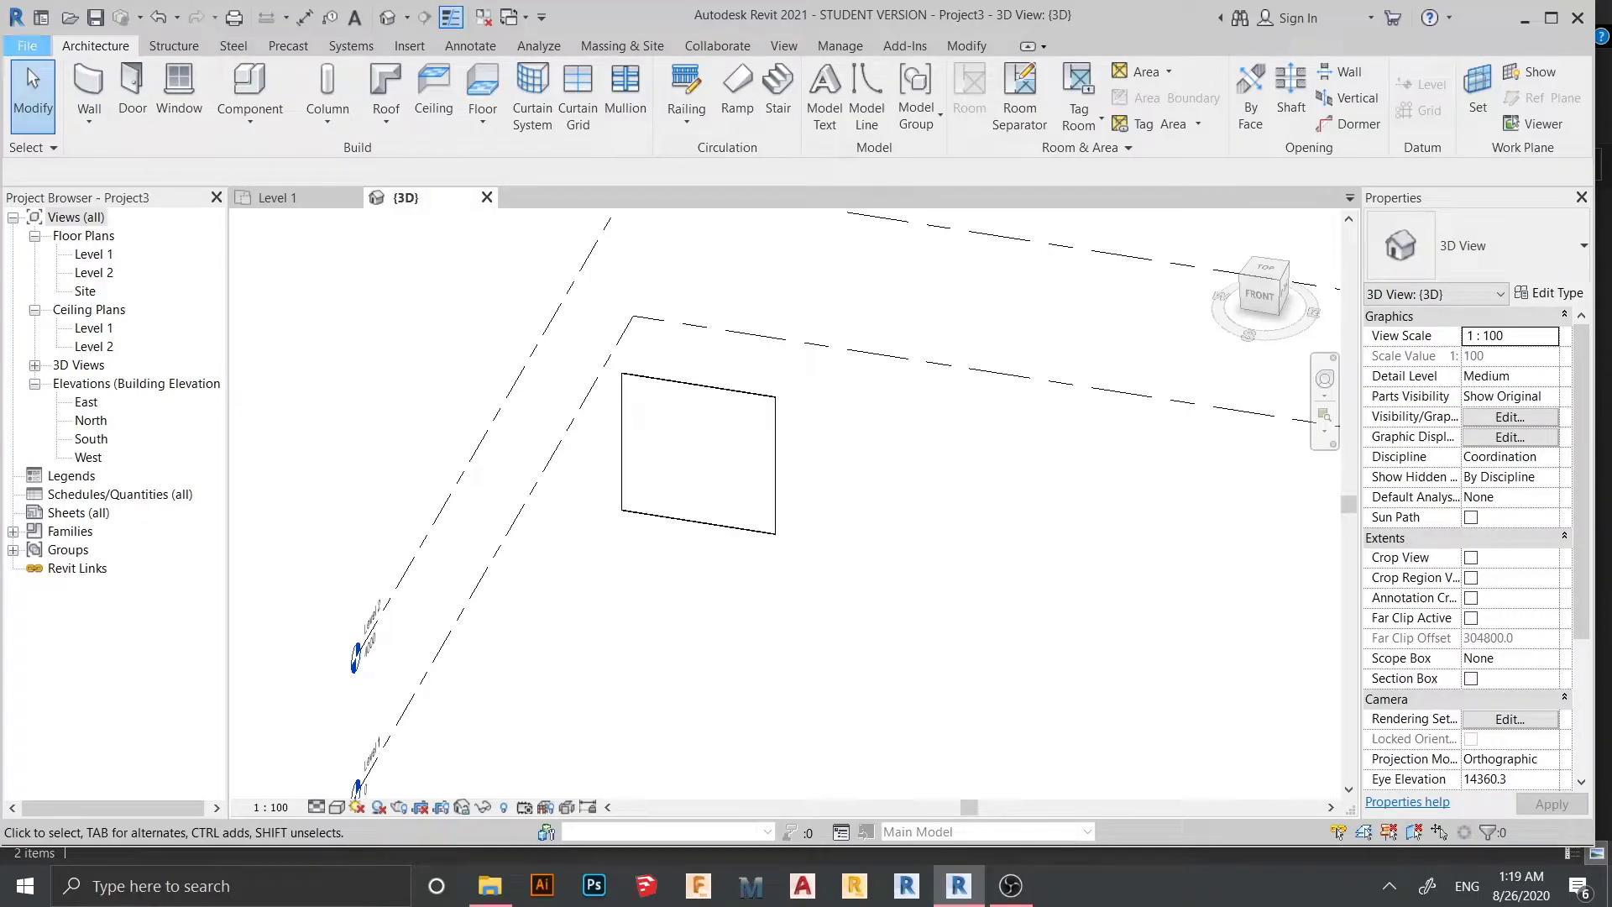
- Create a new family from the Metric Curtain Wall Panel.rft template in the English folder
{"action": "left_click", "coordinate": [27, 45]}
{"action": "mouse_move", "coordinate": [71, 128]}
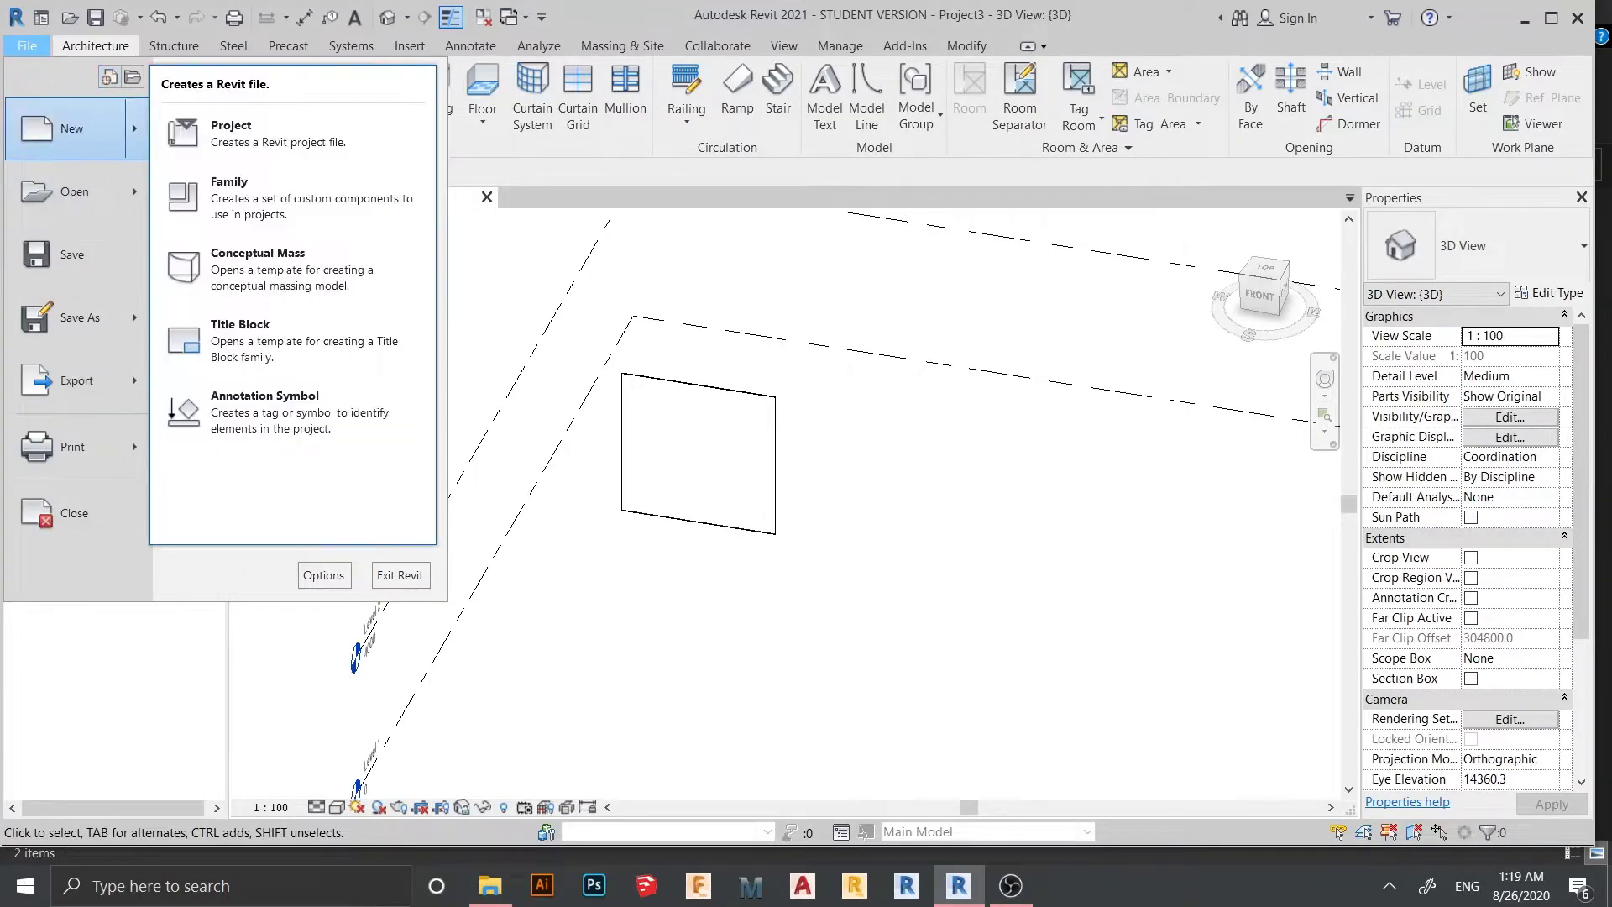
{"action": "left_click", "coordinate": [229, 198]}
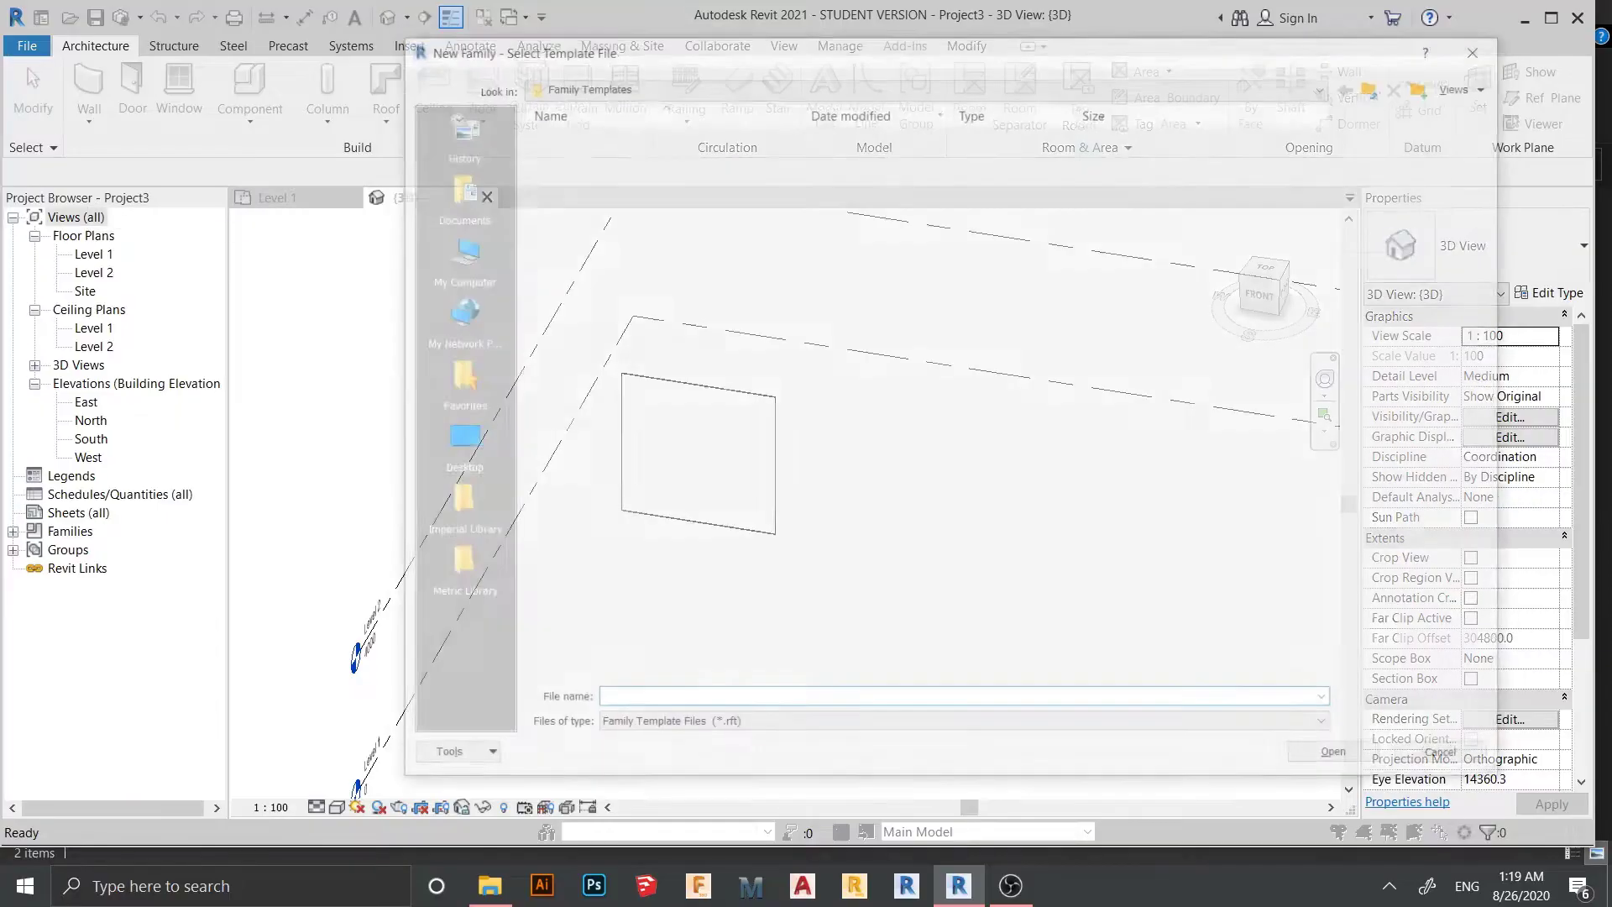
{"action": "double_click", "coordinate": [579, 172]}
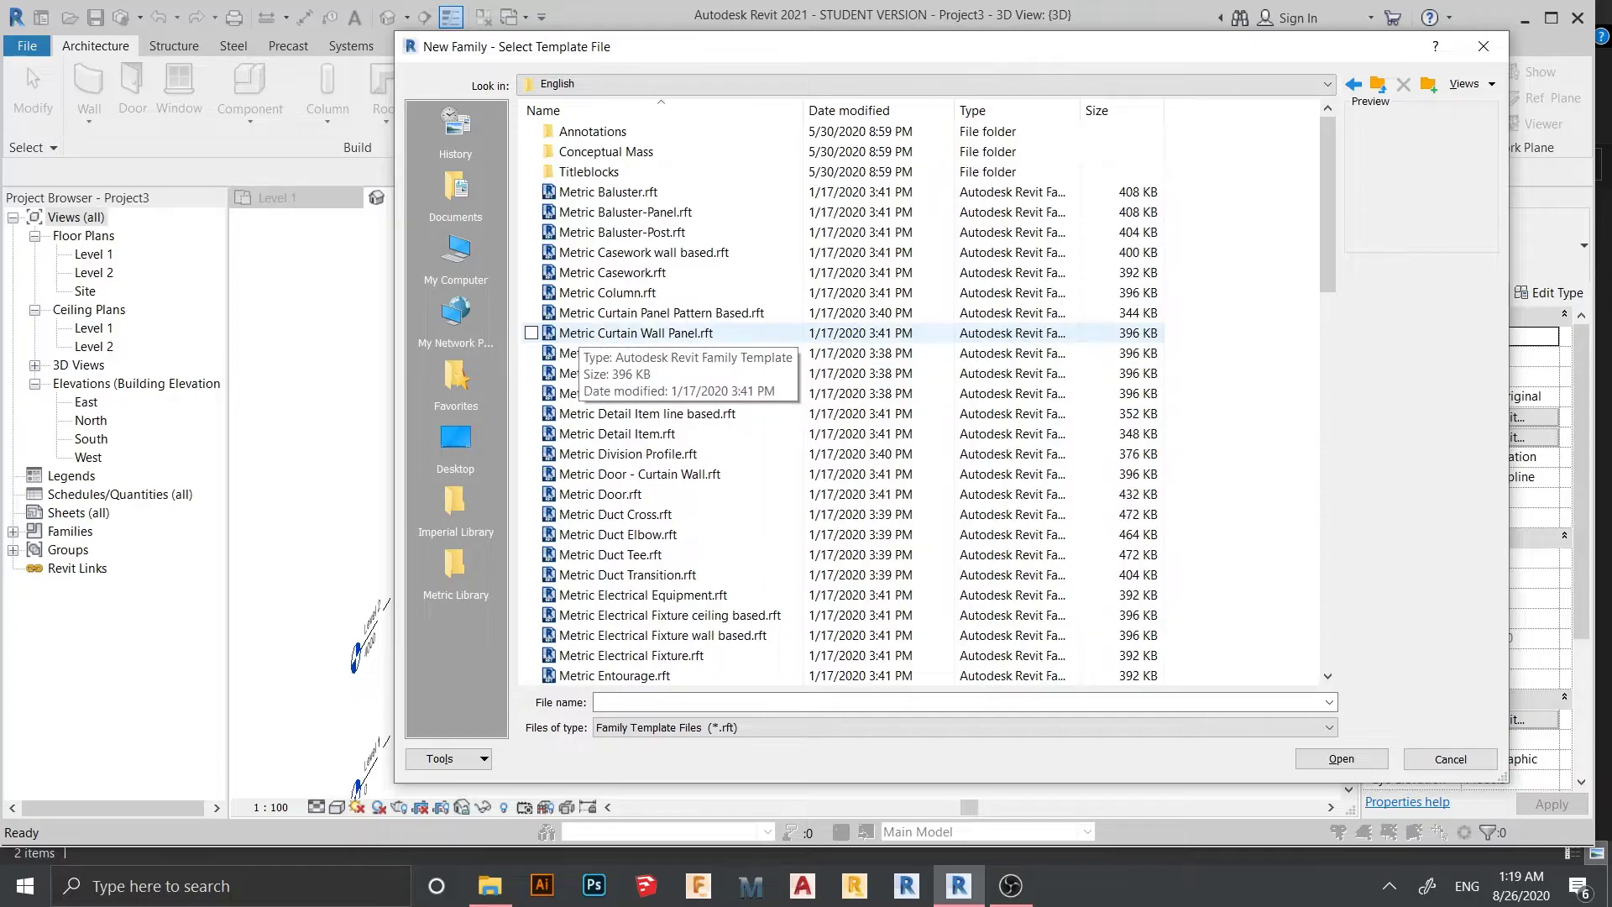
{"action": "double_click", "coordinate": [571, 334]}
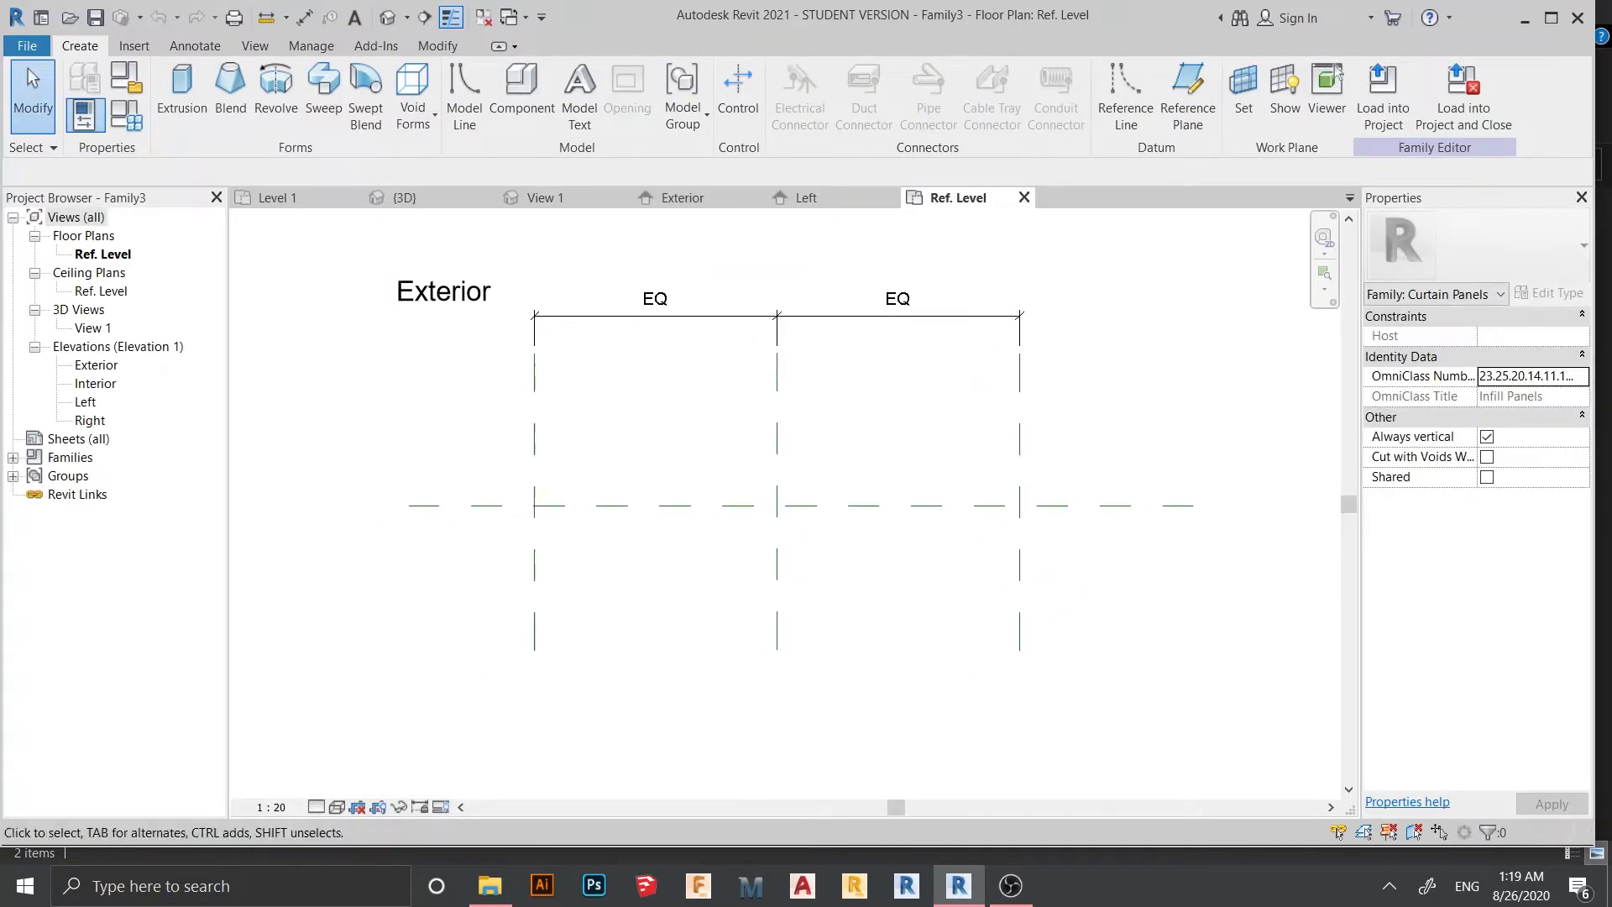
- In the Interior elevation, set the Top reference plane's height above the Ref. Level to 400 mm
{"action": "double_click", "coordinate": [96, 382]}
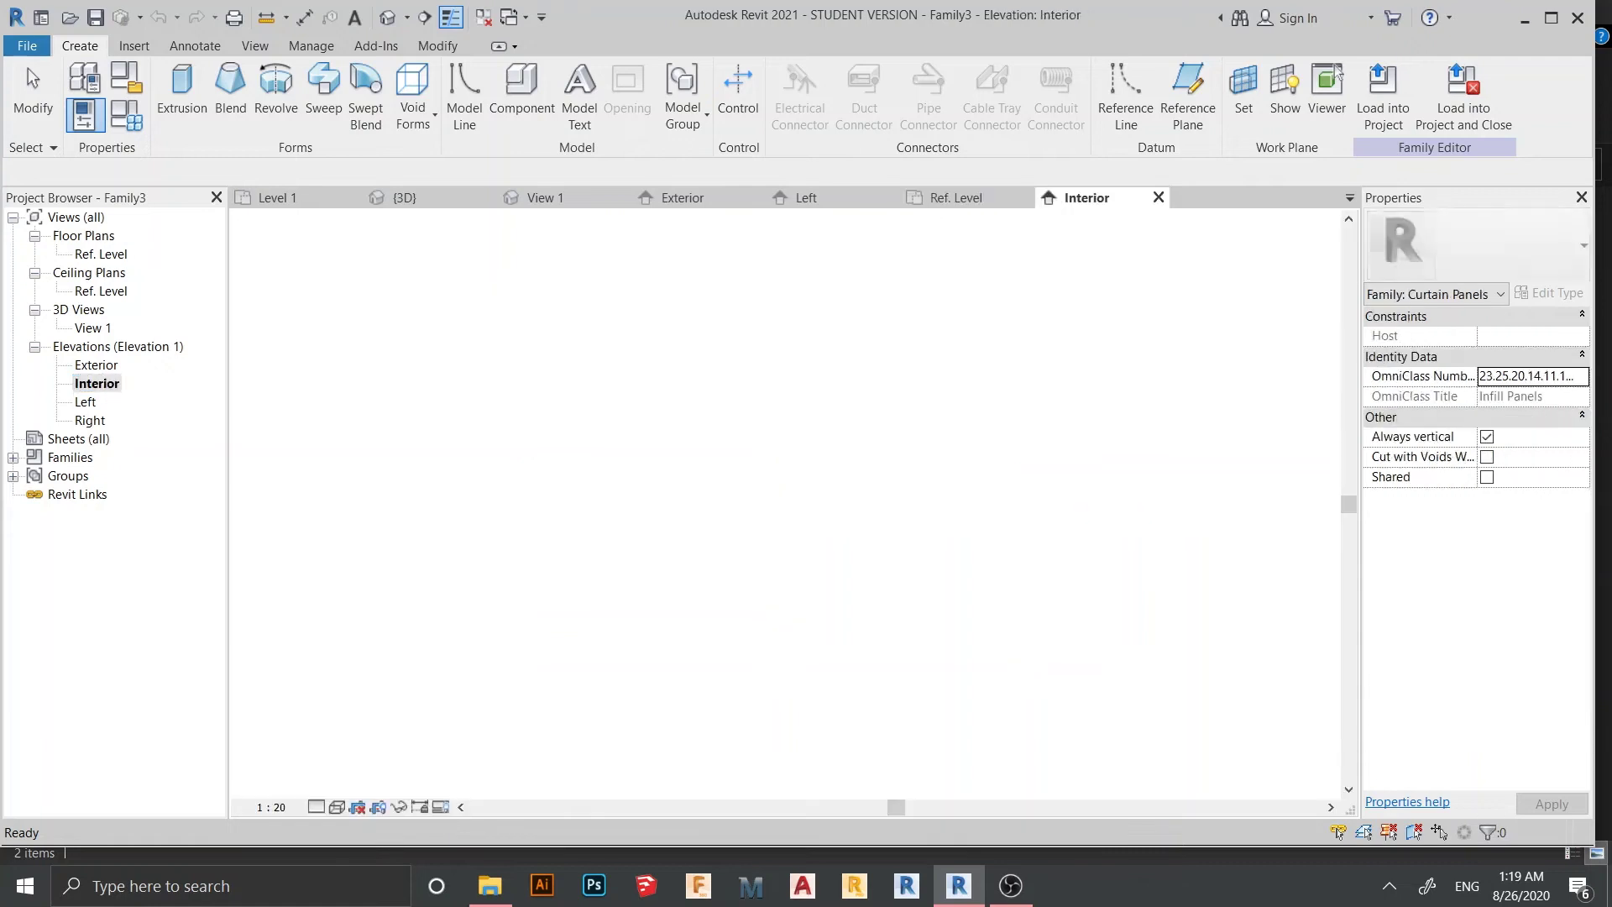
{"action": "middle_click_drag", "start_coordinate": [865, 465], "coordinate": [773, 409]}
{"action": "scroll", "coordinate": [842, 470], "scroll_direction": "down", "scroll_amount": 1}
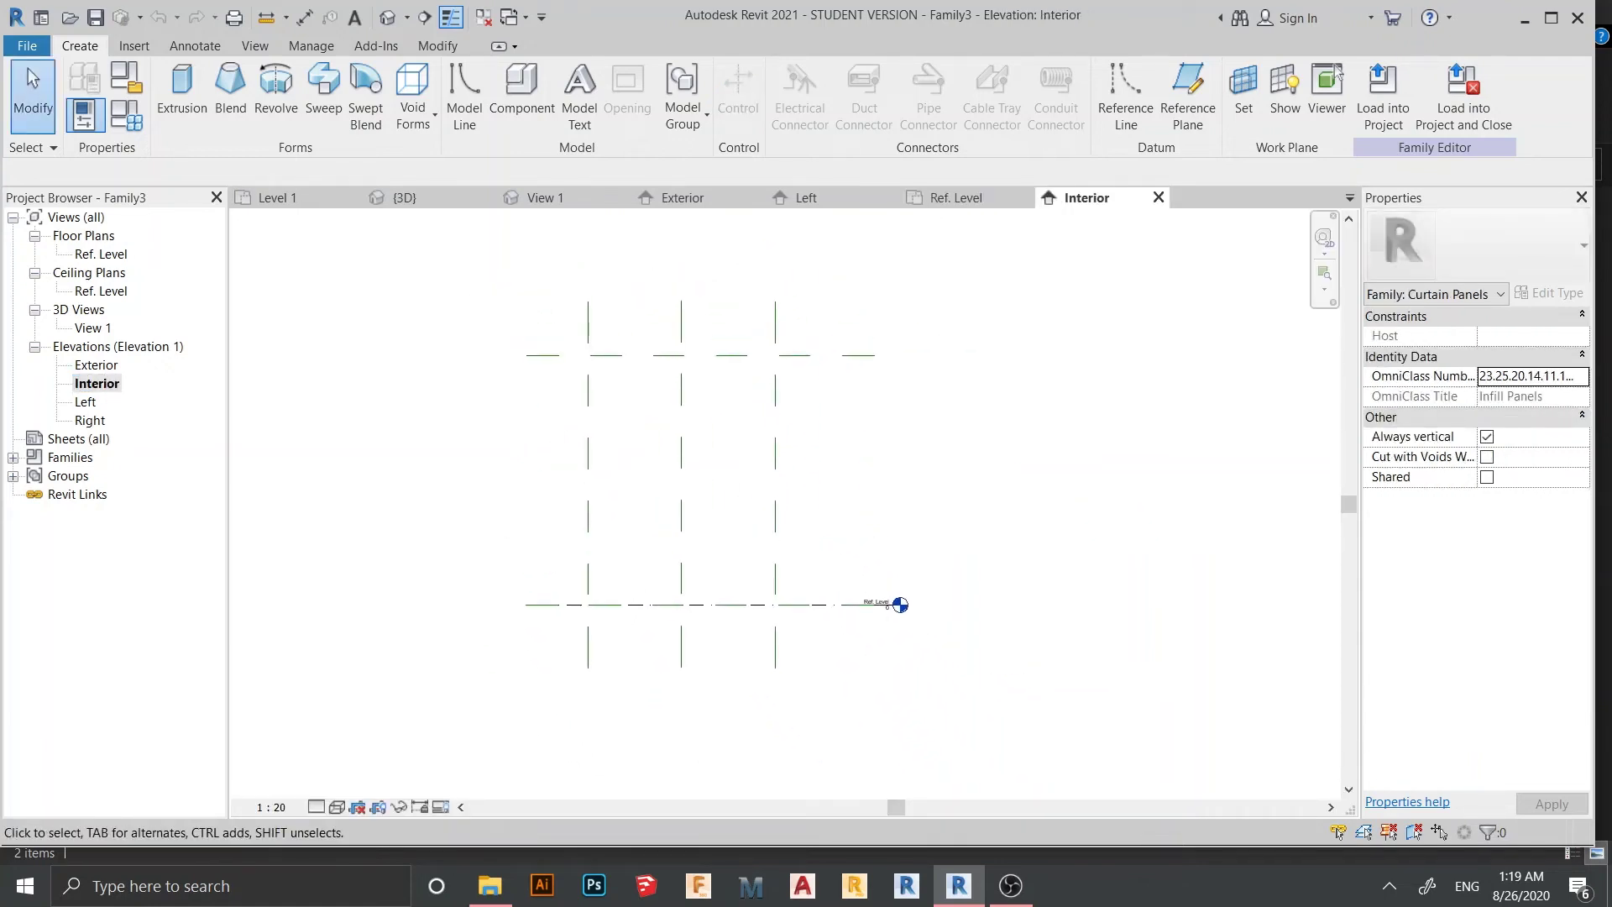
{"action": "middle_click_drag", "start_coordinate": [850, 455], "coordinate": [857, 407]}
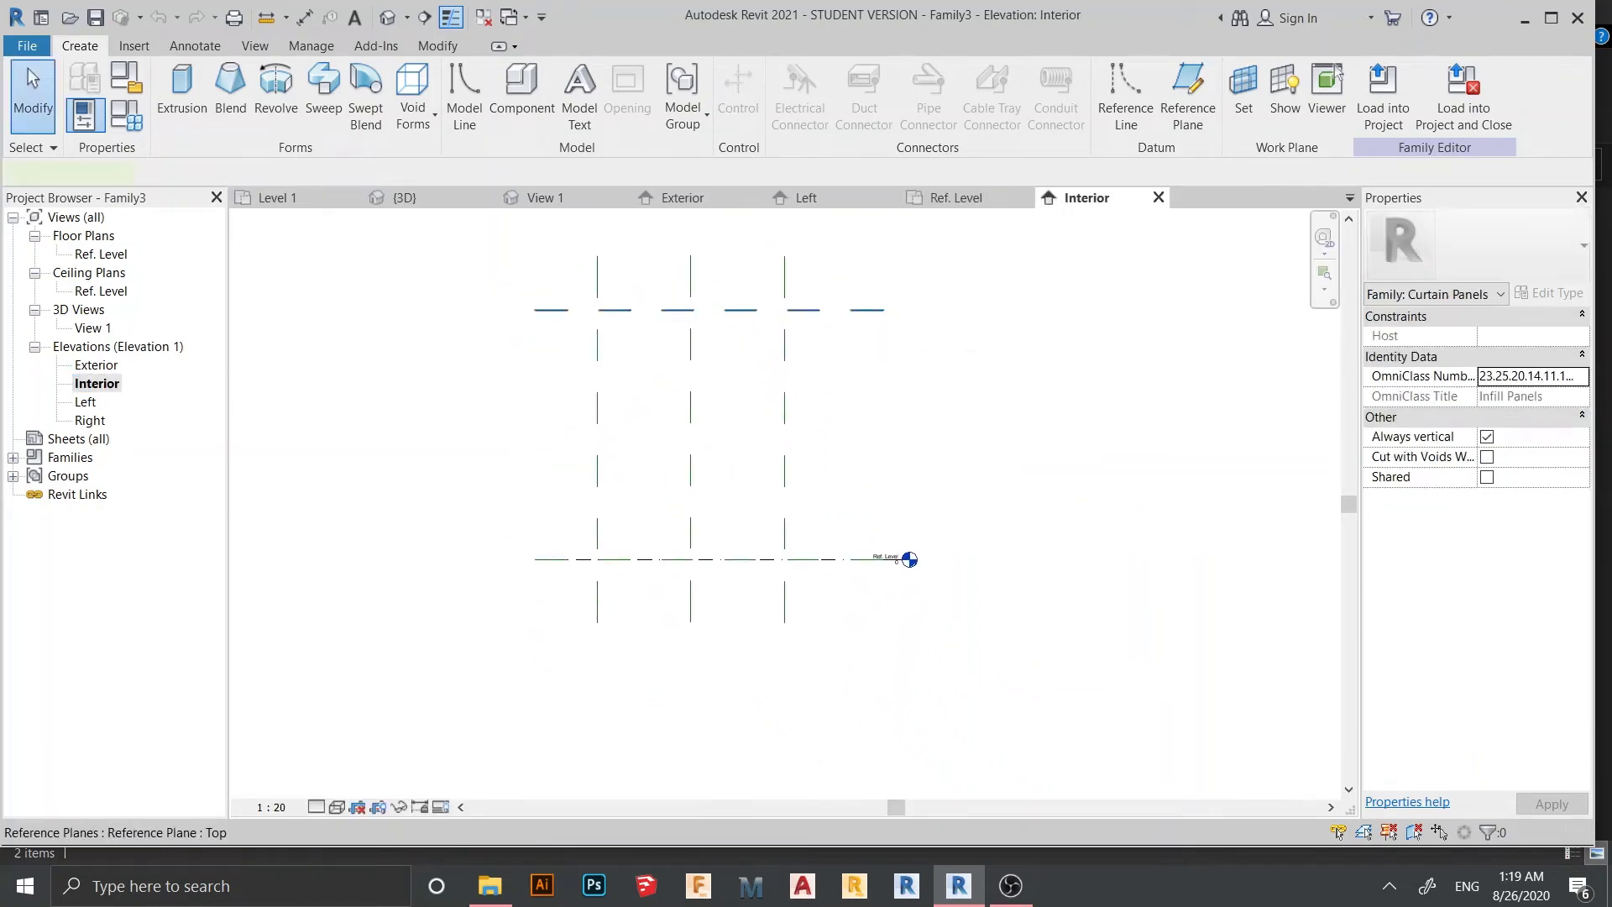
{"action": "left_click", "coordinate": [858, 309]}
{"action": "scroll", "coordinate": [860, 410], "scroll_direction": "up", "scroll_amount": 2}
{"action": "left_click", "coordinate": [778, 445]}
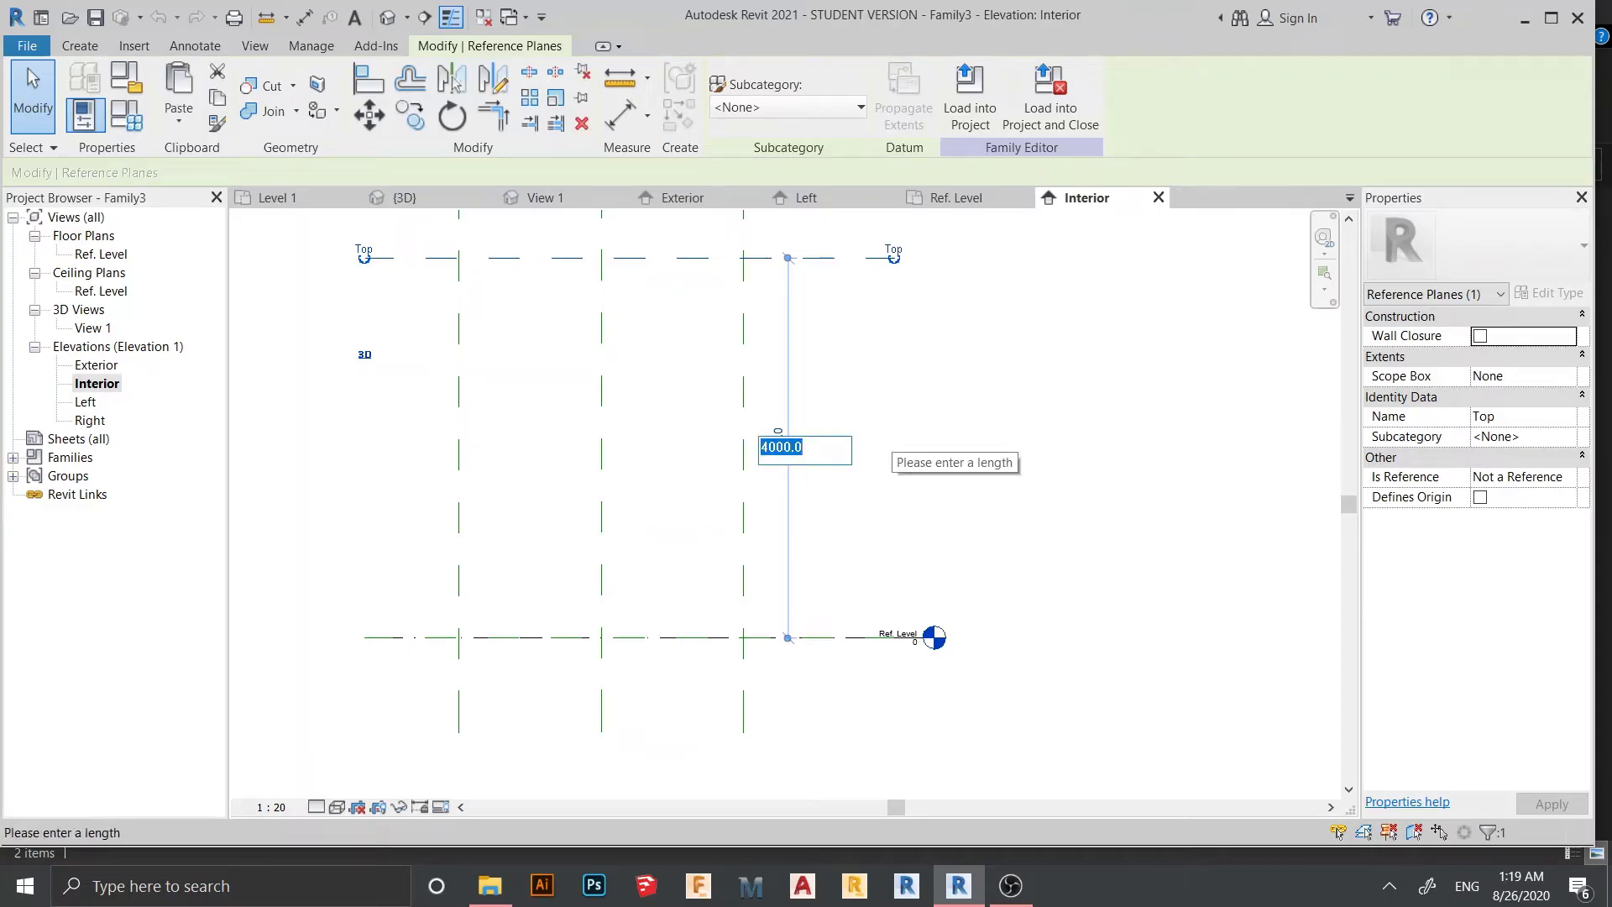
{"action": "type", "text": "400"}
{"action": "key", "text": "Return"}
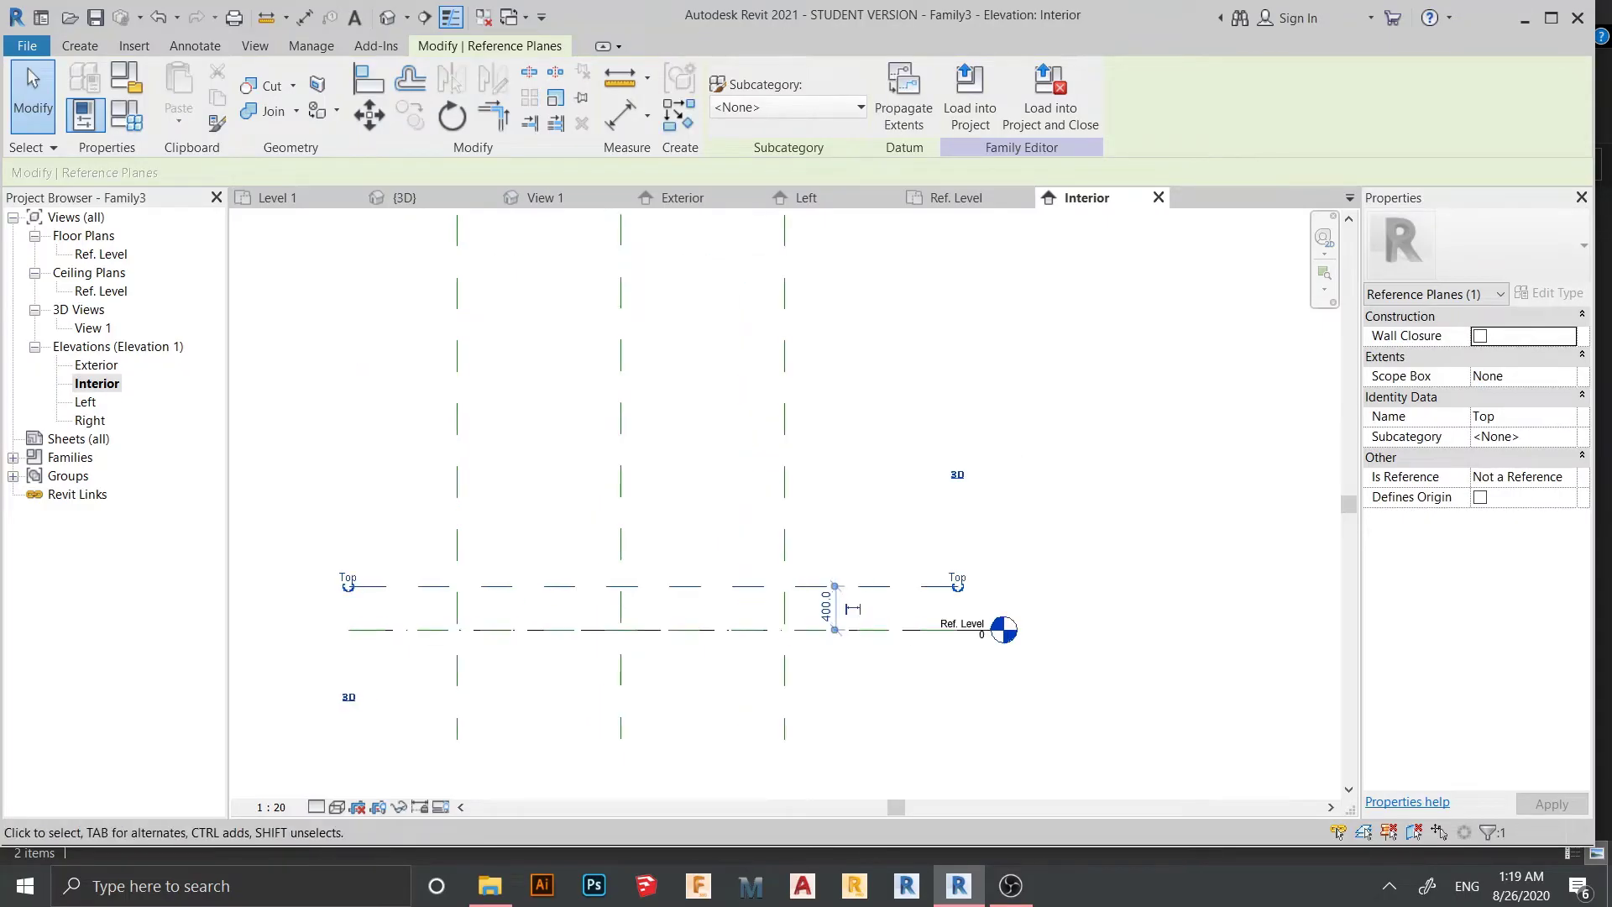
{"action": "key", "text": "Escape"}
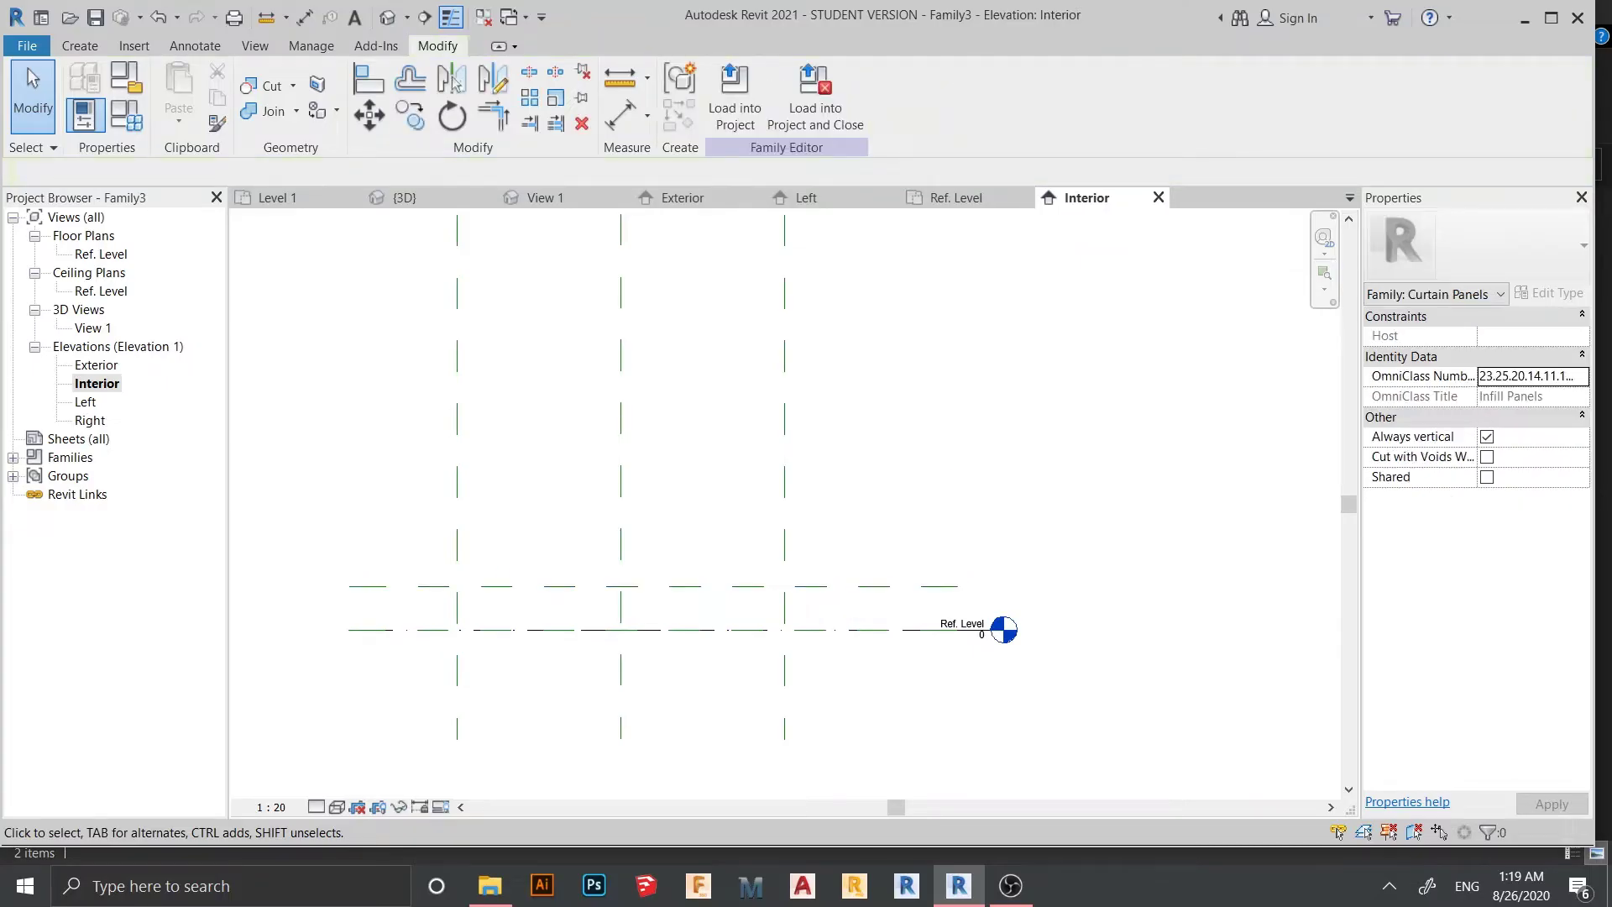
- Set the Right reference plane's distance from the center plane to 200 mm
{"action": "left_click", "coordinate": [784, 609]}
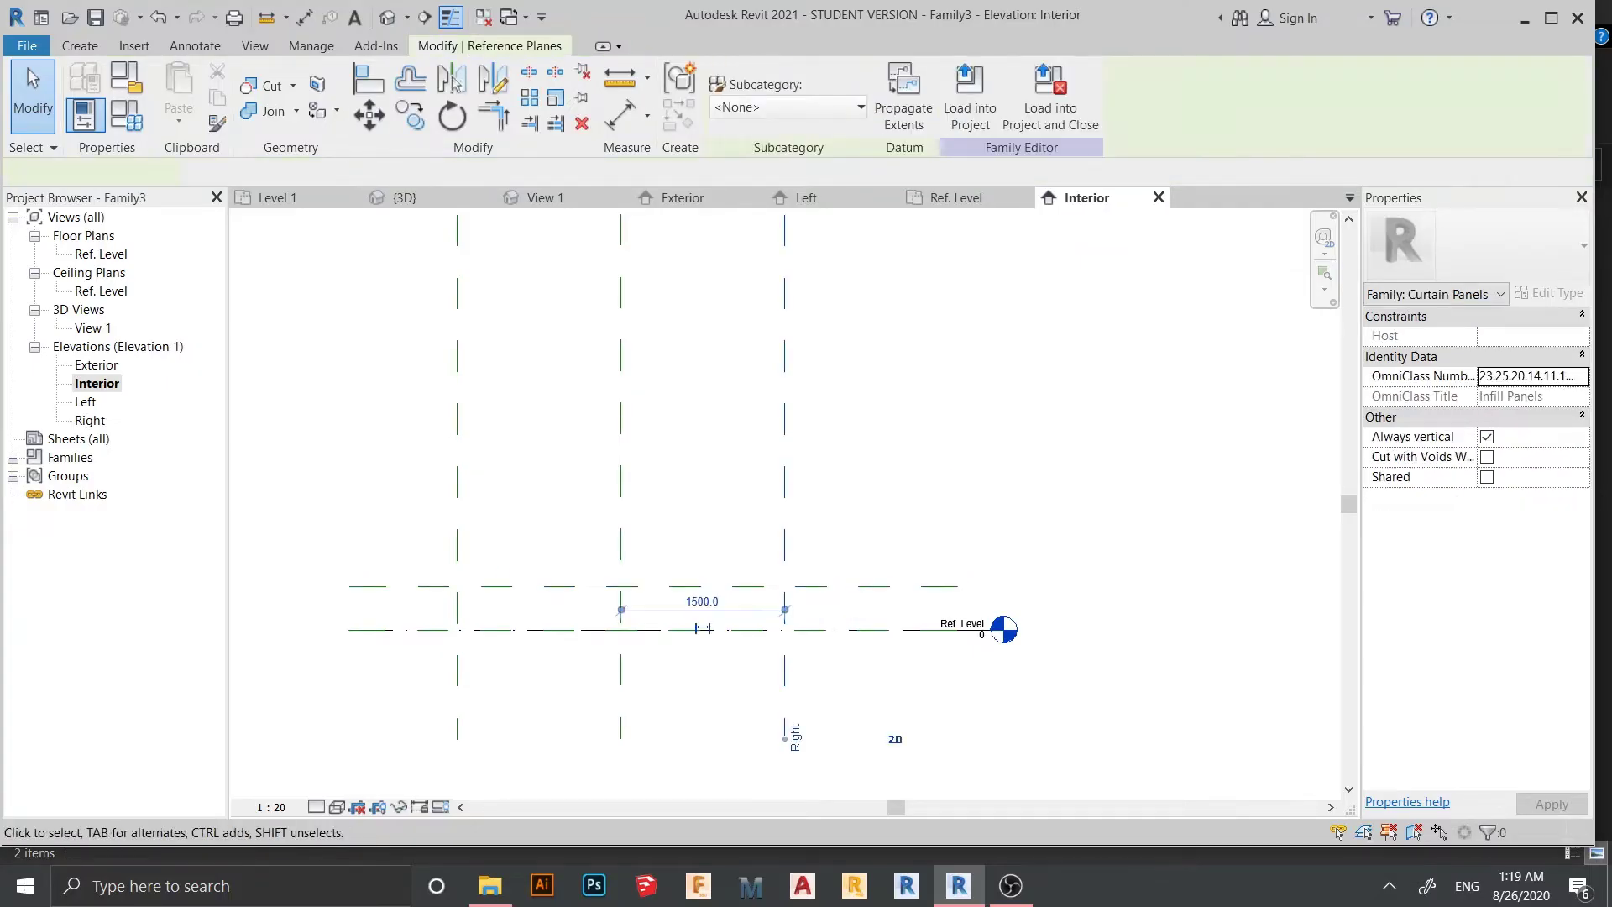
{"action": "left_click", "coordinate": [702, 601]}
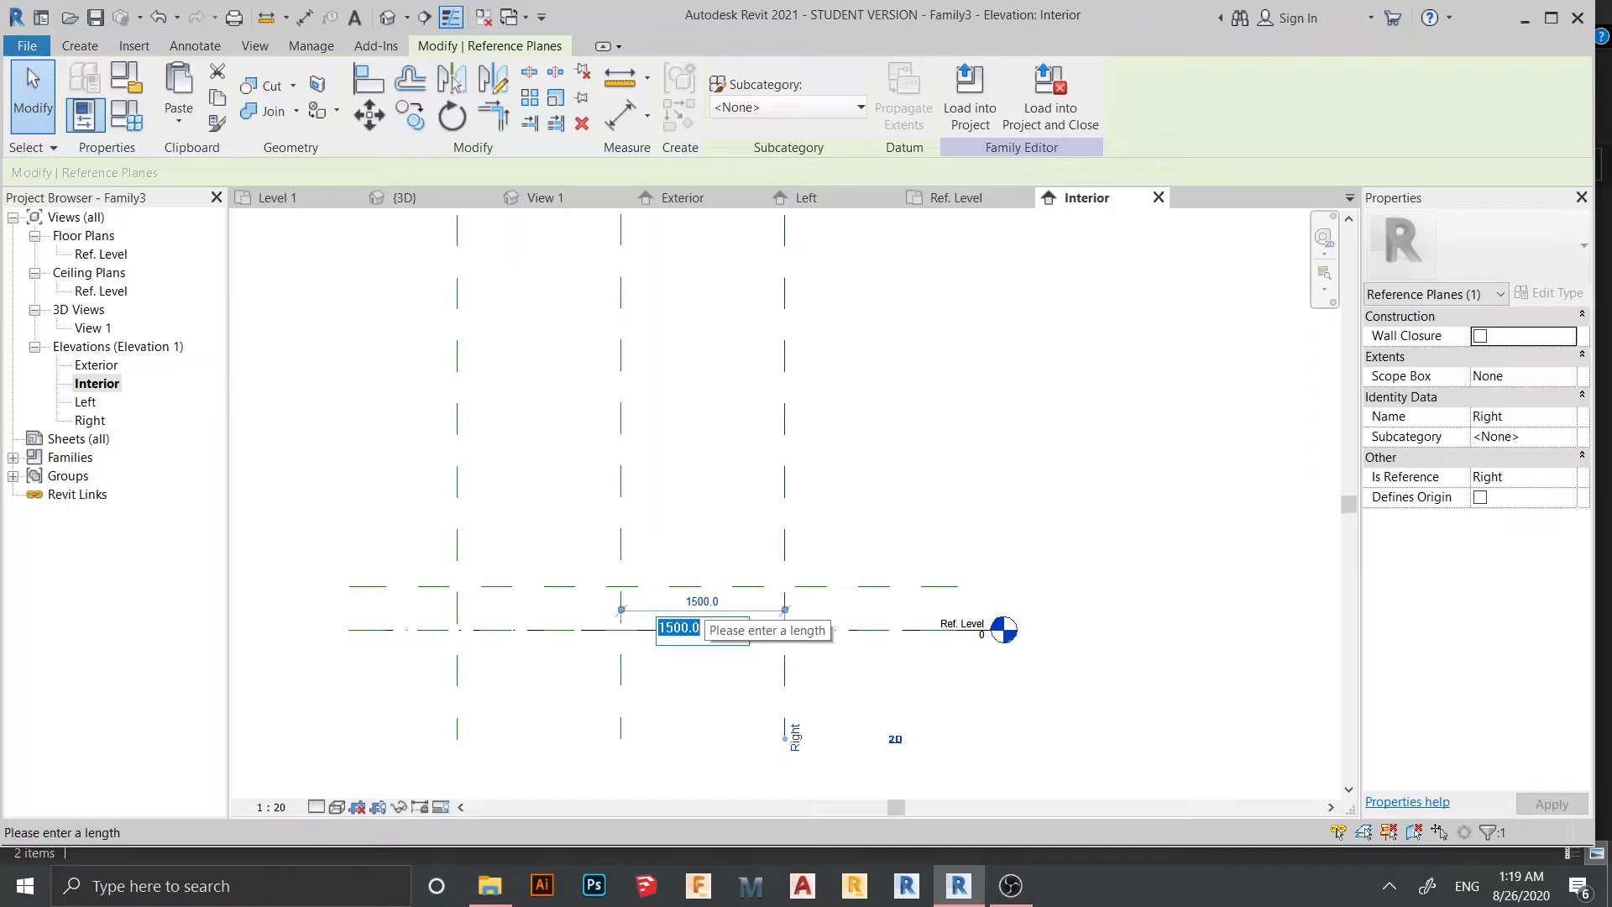
{"action": "type", "text": "200"}
{"action": "key", "text": "Return"}
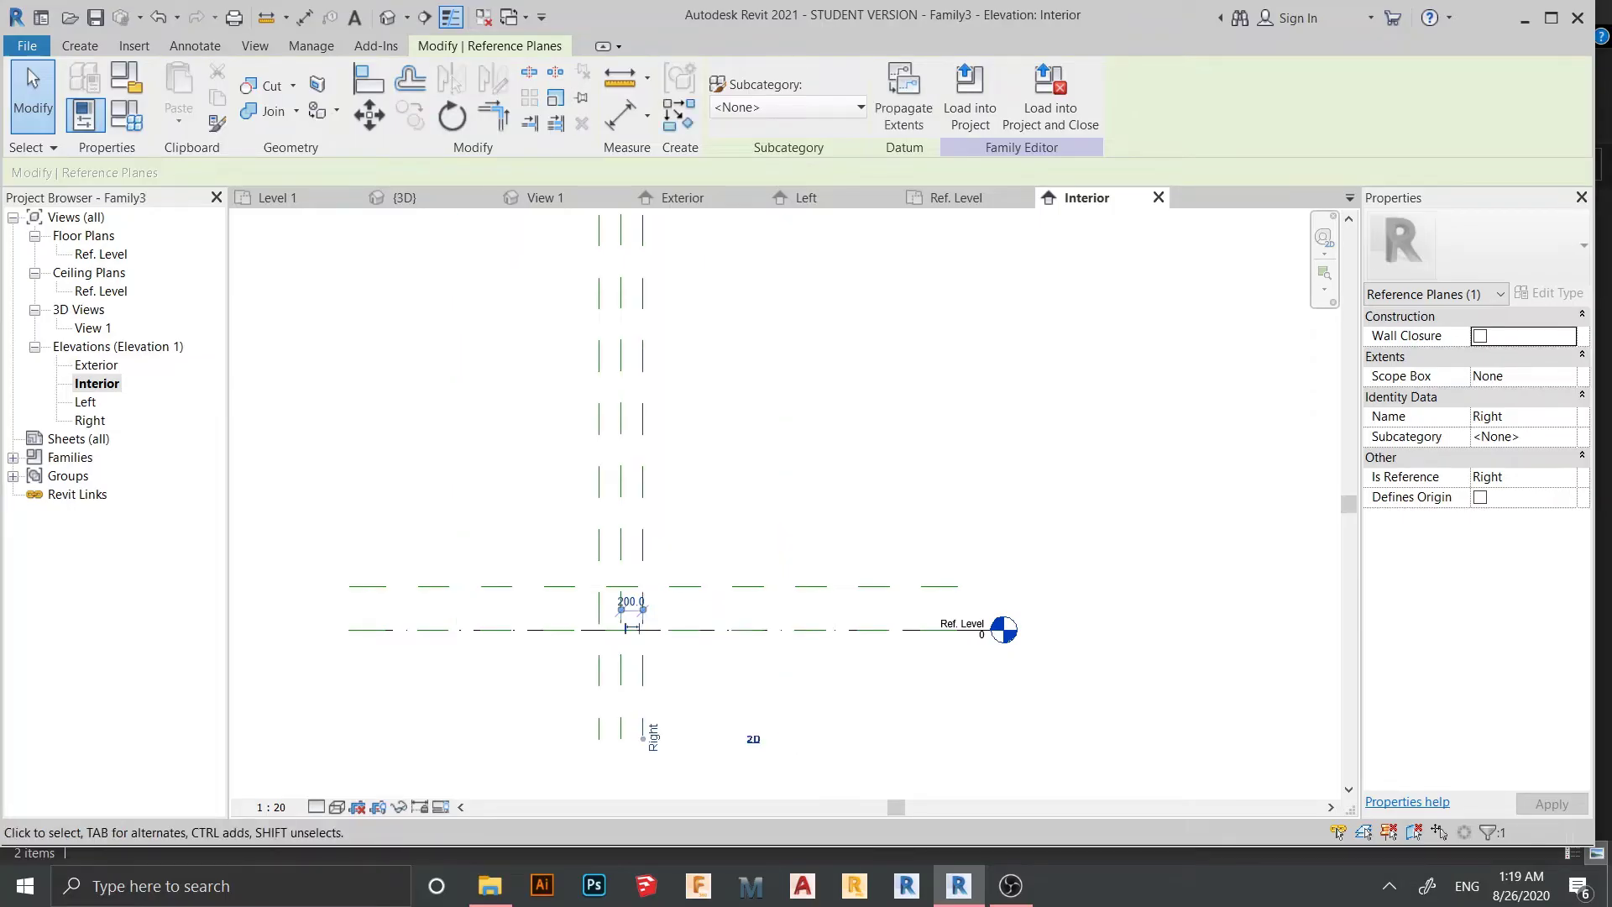
{"action": "left_click", "coordinate": [28, 68]}
{"action": "scroll", "coordinate": [638, 610], "scroll_direction": "up", "scroll_amount": 5}
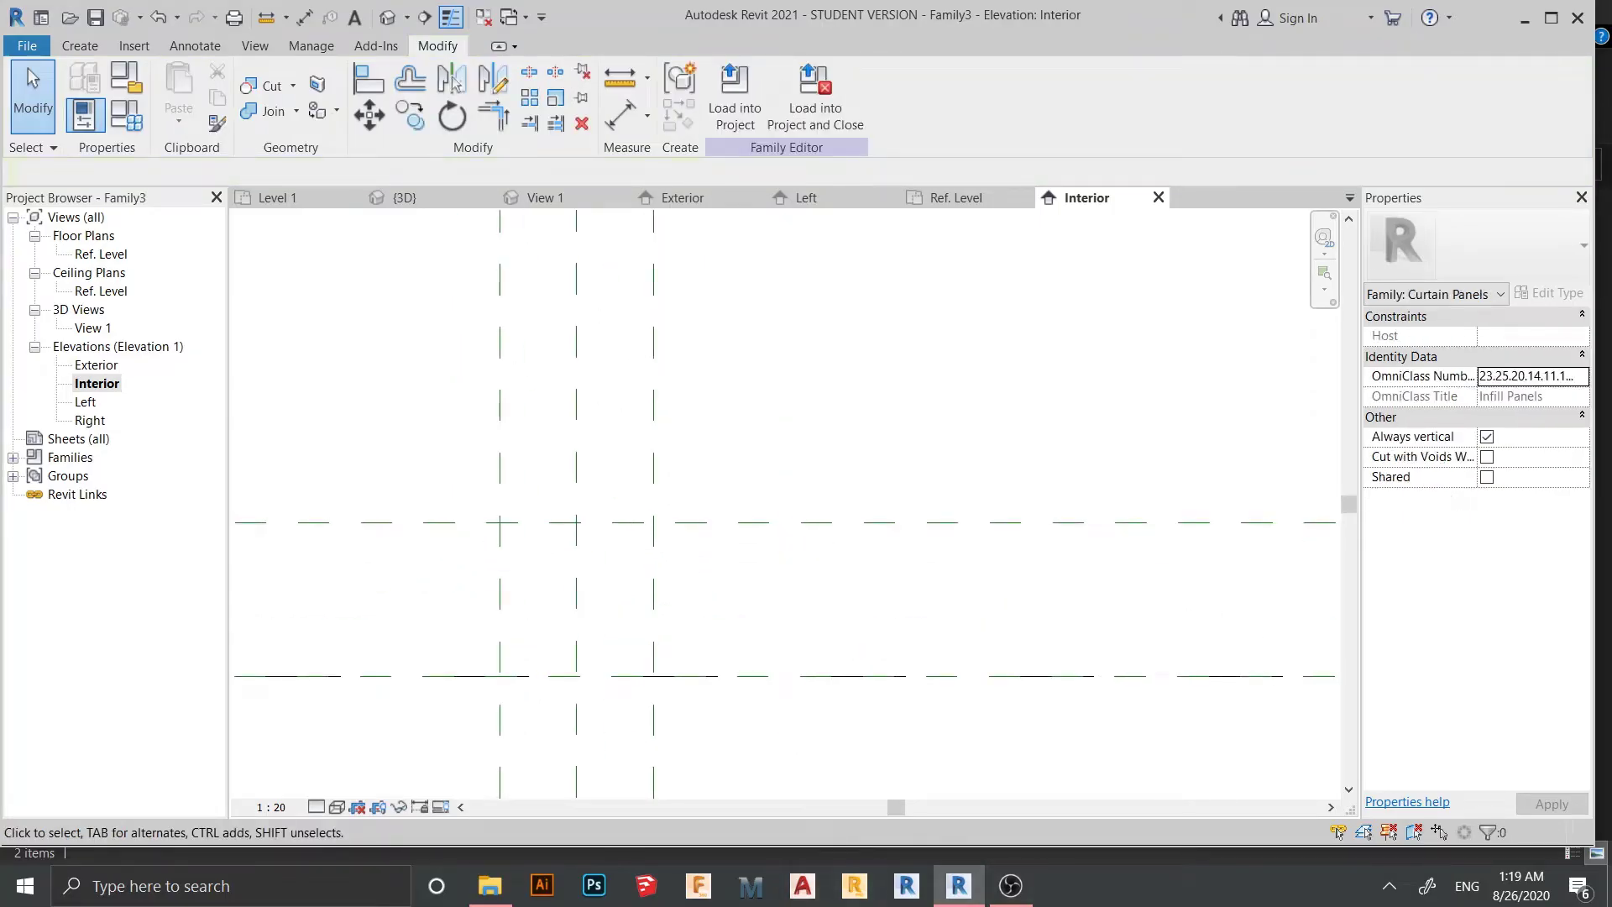
{"action": "scroll", "coordinate": [445, 765], "scroll_direction": "up", "scroll_amount": 2}
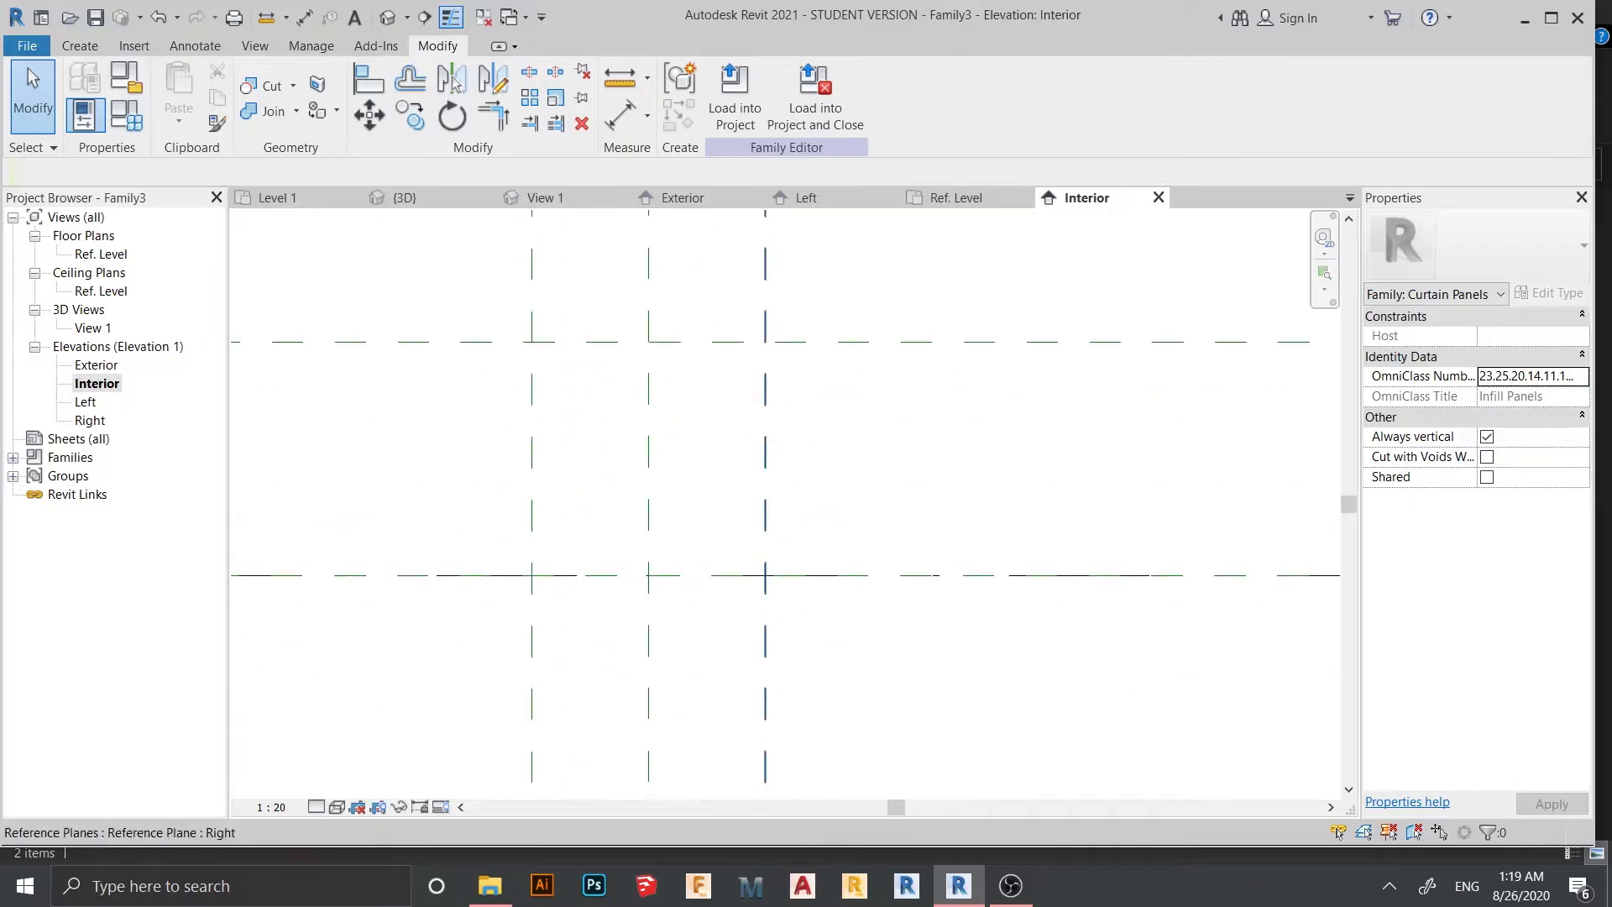
- Start an extrusion and sketch a 400 by 400 mm rectangle between the Left, Right and Top reference planes and the Ref. Level
{"action": "left_click", "coordinate": [79, 45]}
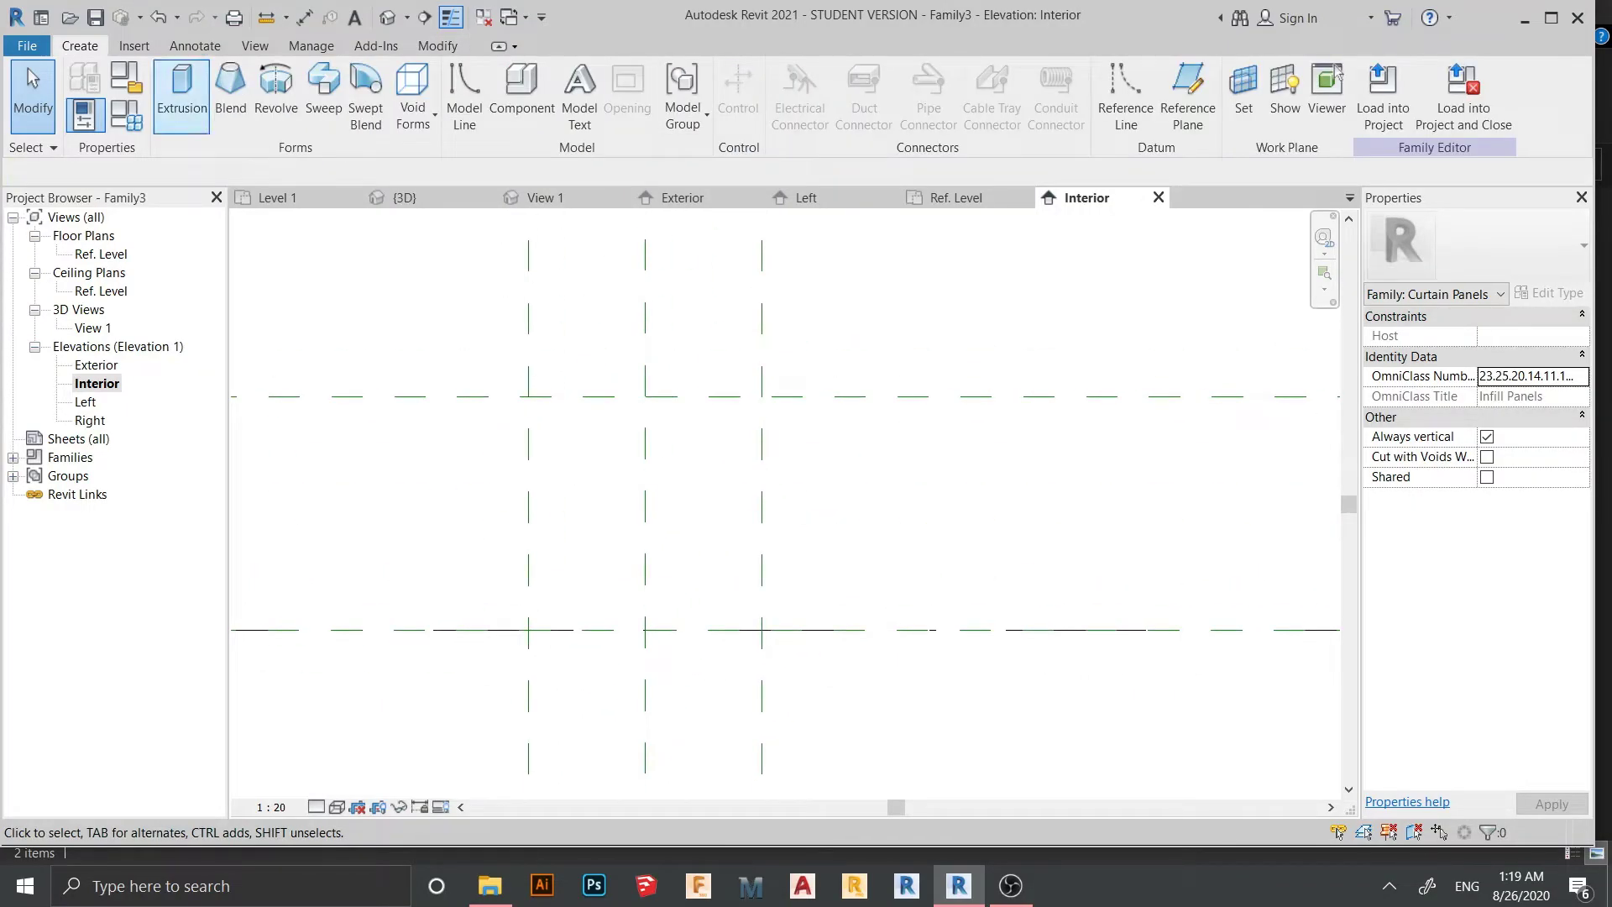
{"action": "left_click", "coordinate": [182, 89]}
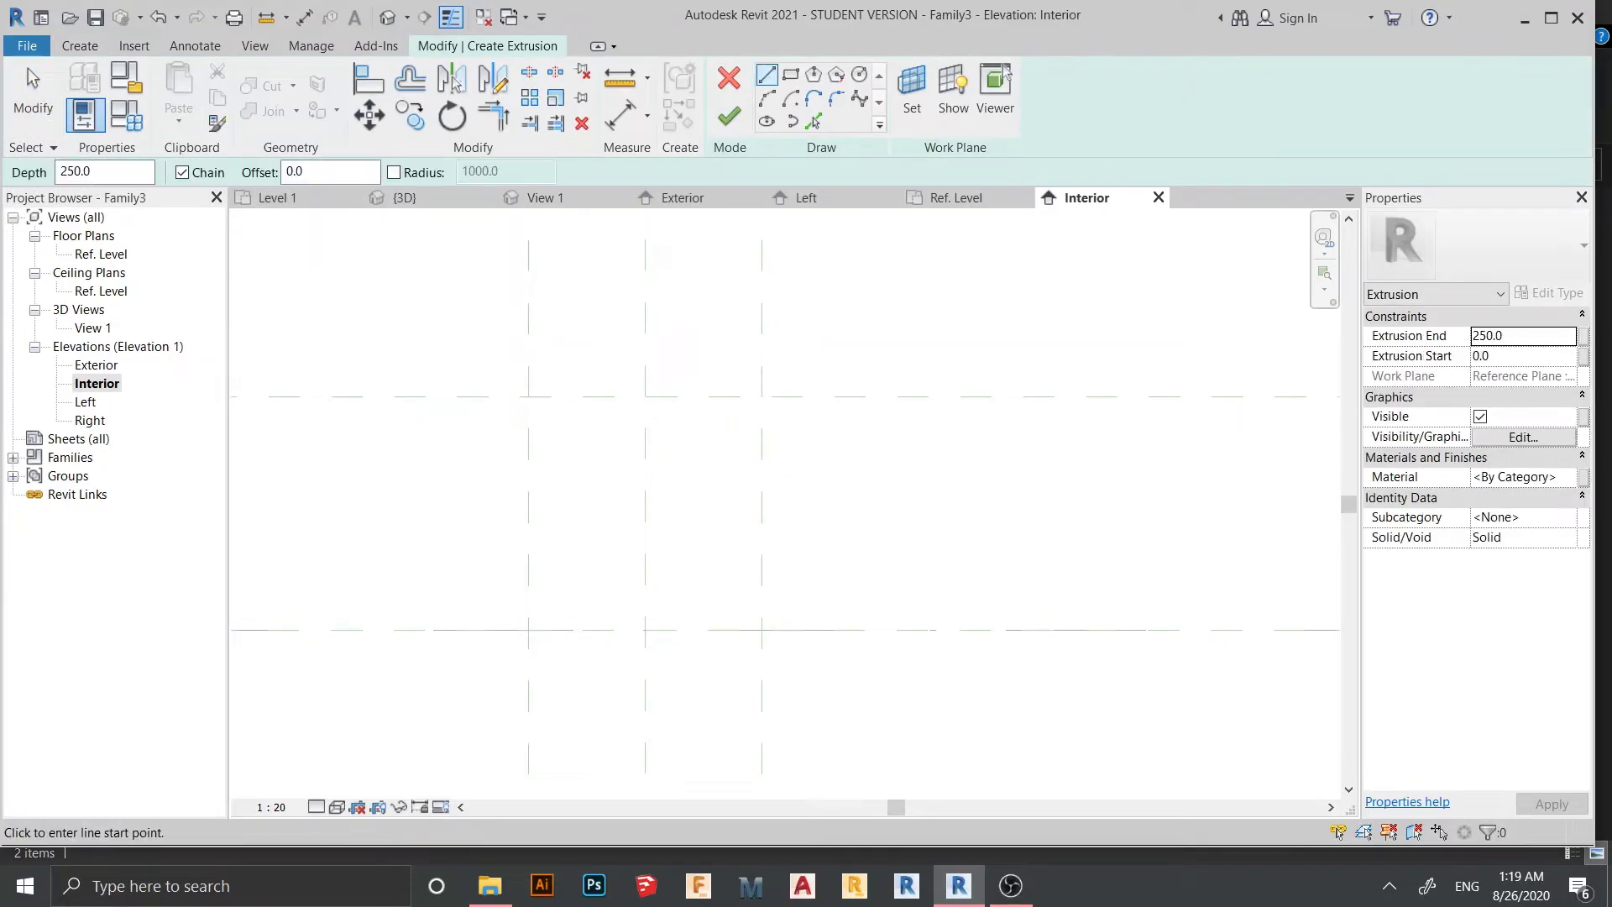
{"action": "left_click", "coordinate": [790, 74]}
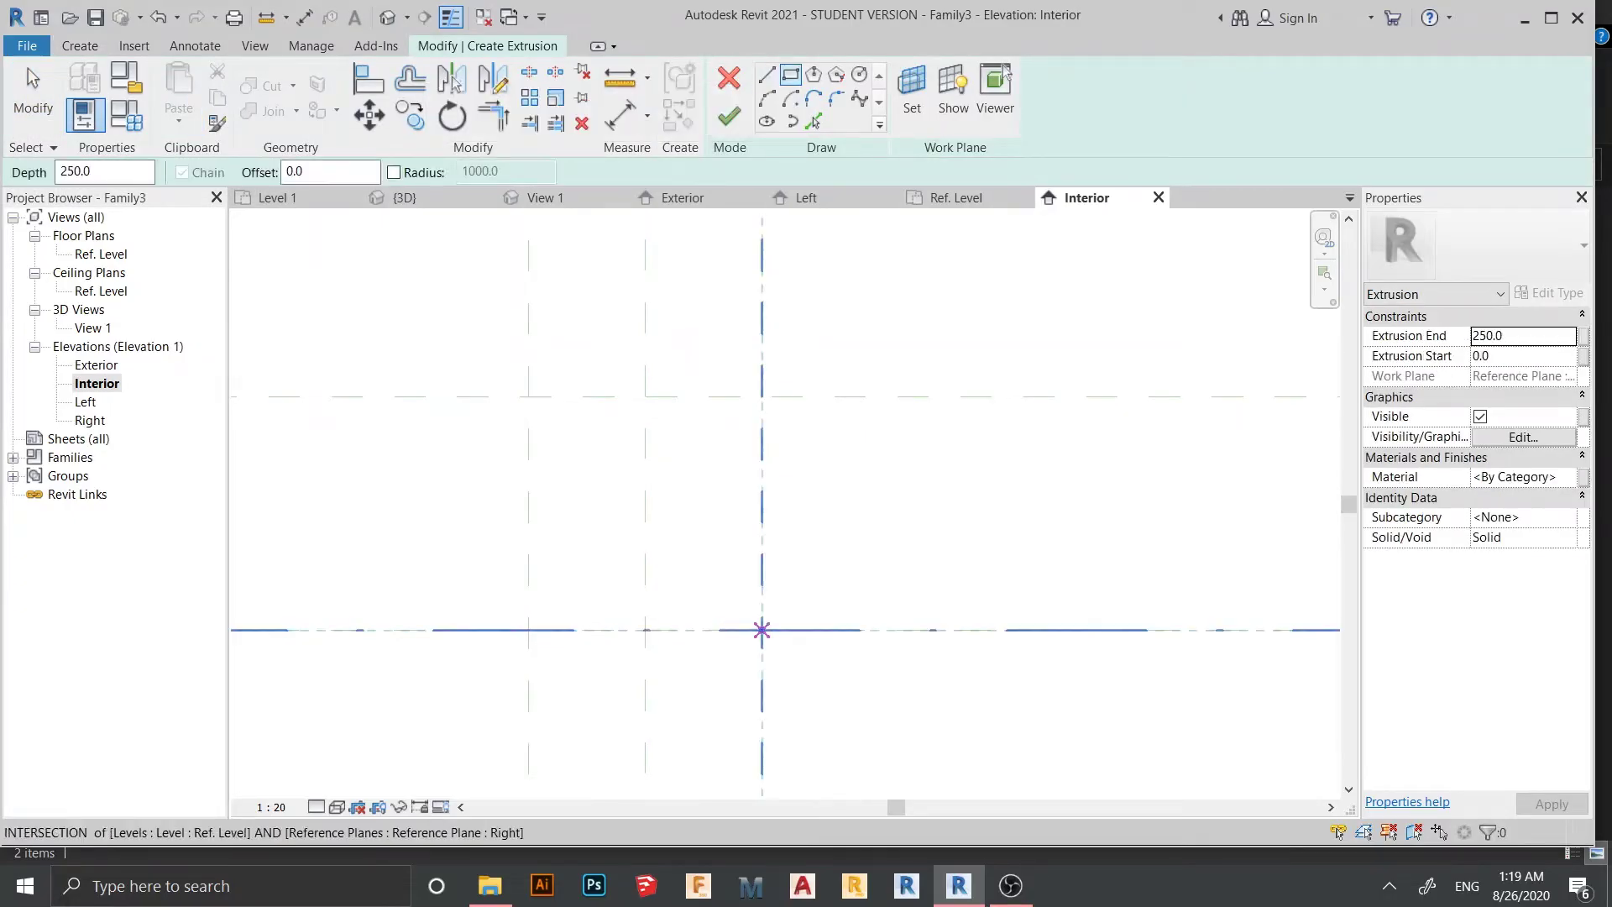
{"action": "left_click", "coordinate": [761, 629]}
{"action": "left_click", "coordinate": [528, 396]}
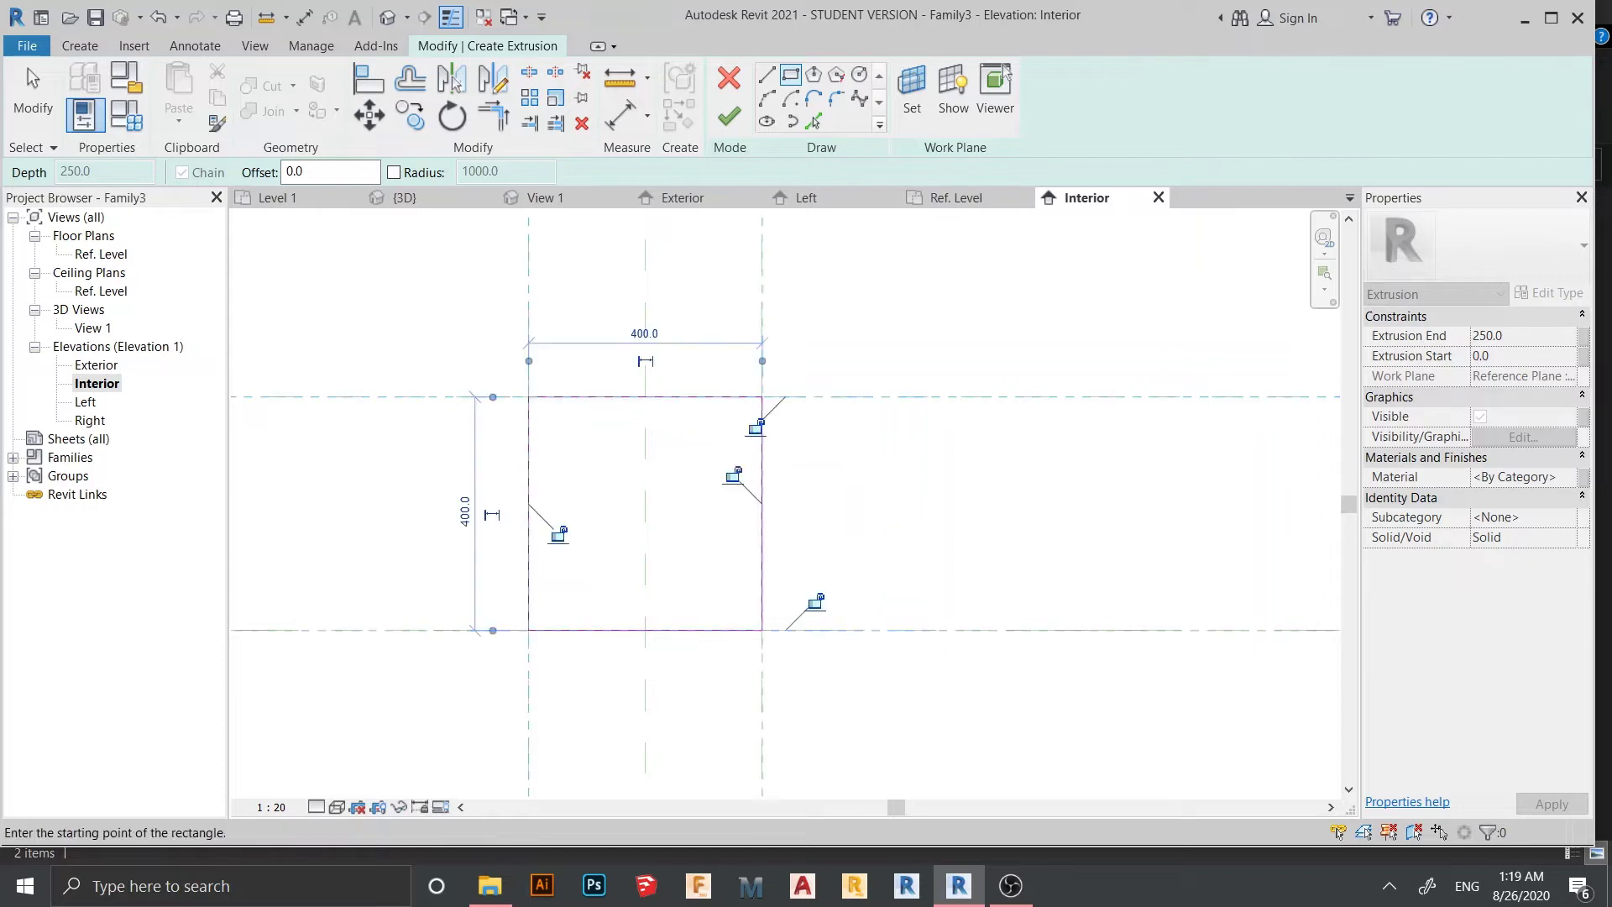
{"action": "key", "text": "Escape"}
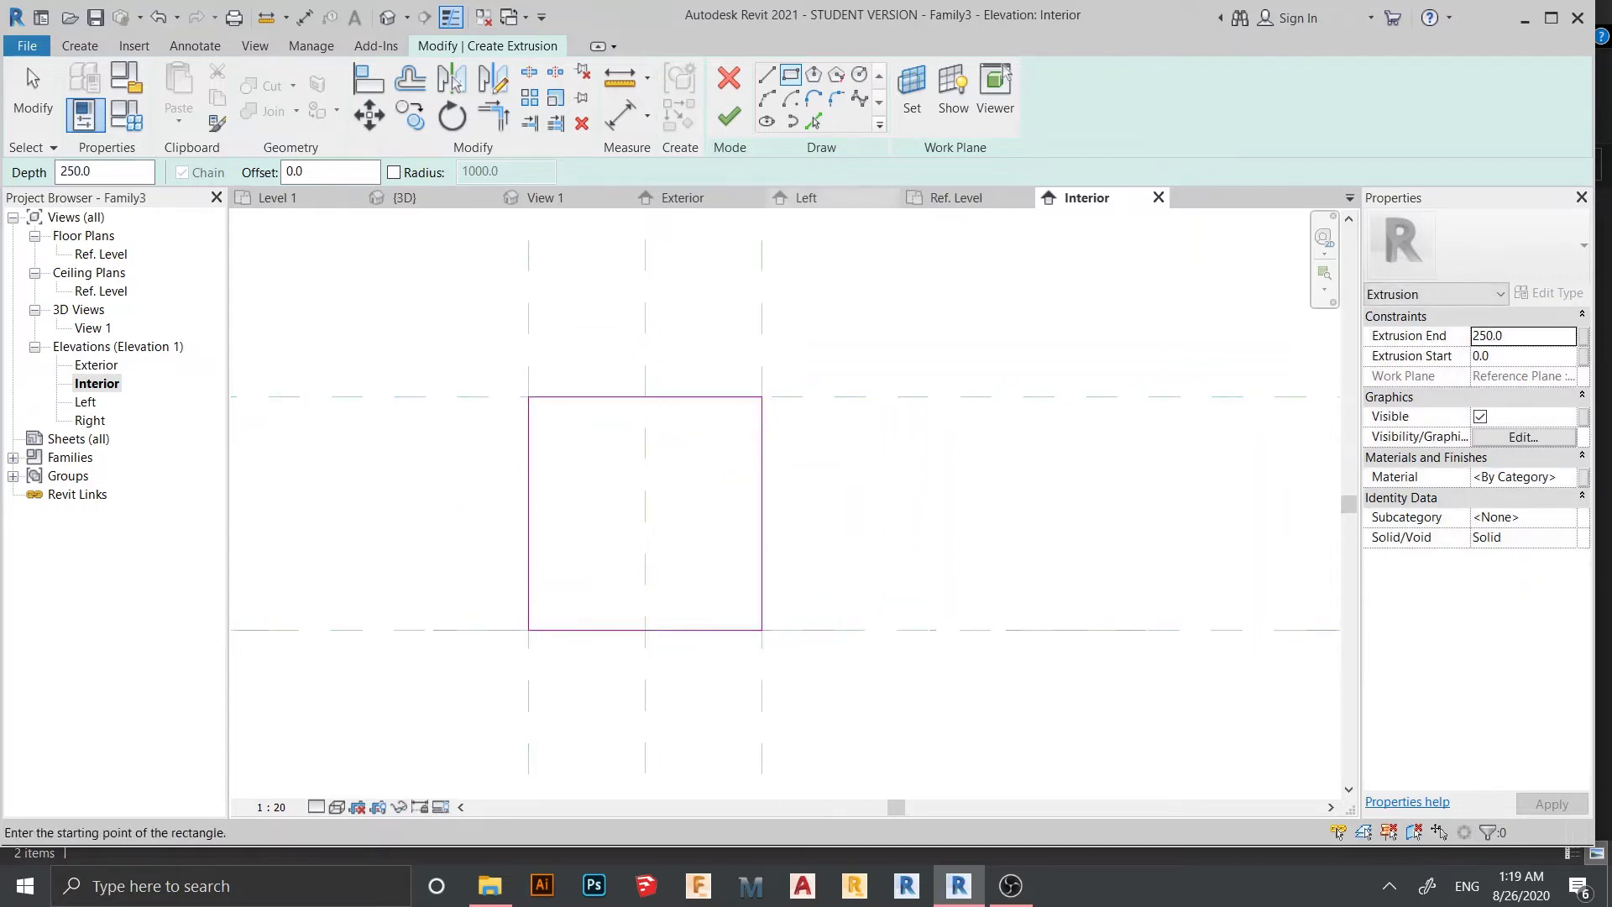
- Sketch a second rectangle inside the first, offset 20 mm inward from its edges
{"action": "left_click", "coordinate": [813, 121]}
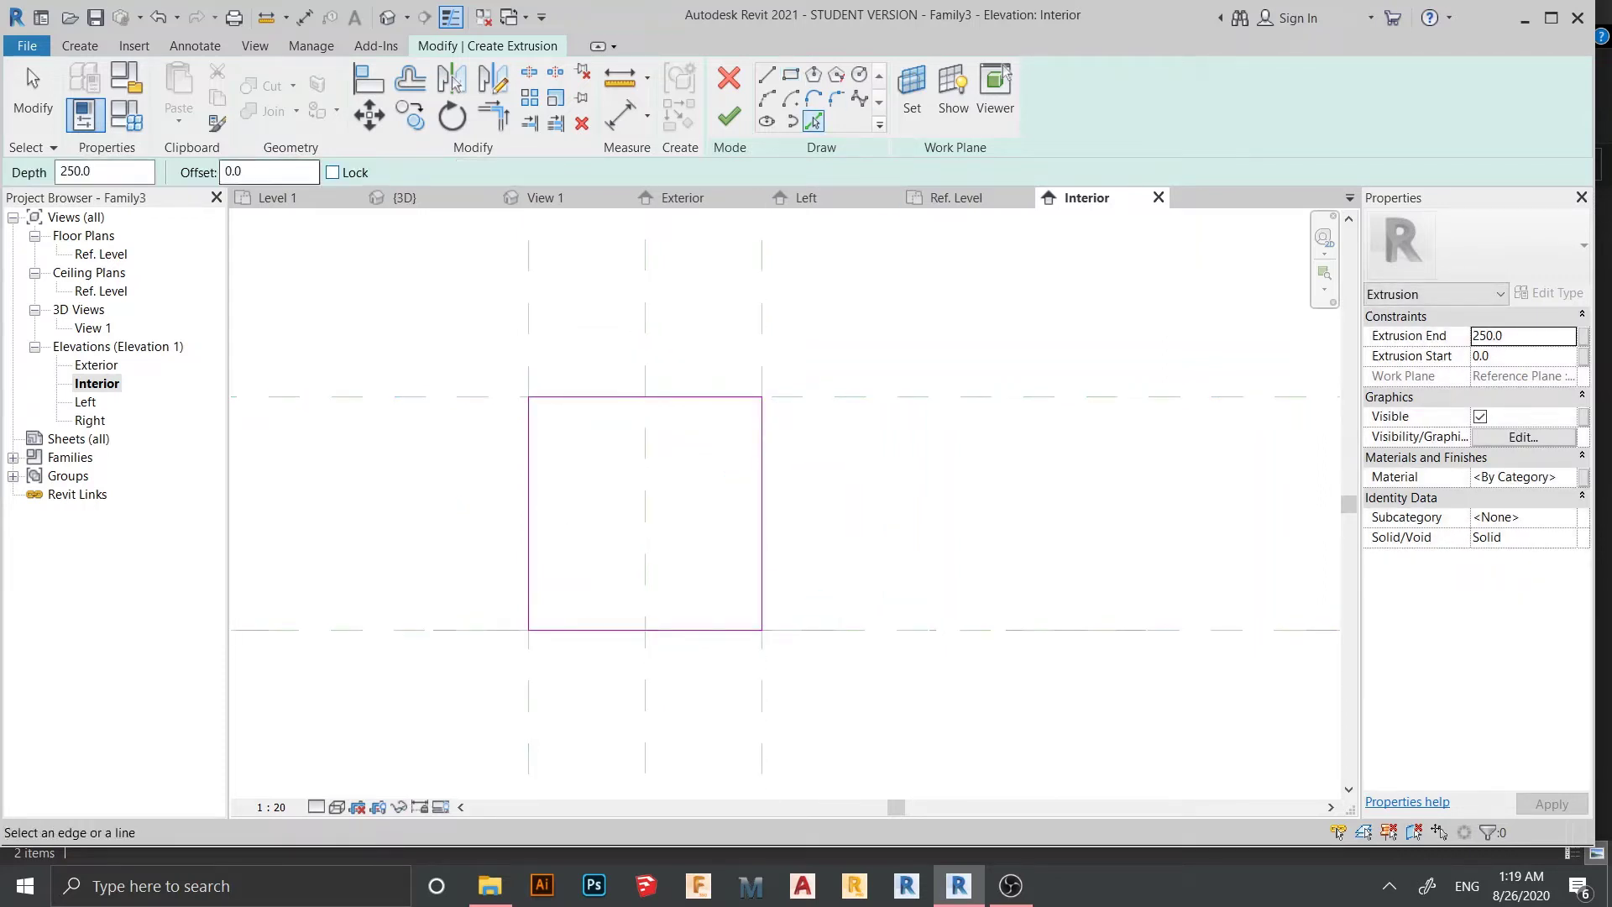
{"action": "type", "text": "120"}
{"action": "key", "text": "BackSpace"}
{"action": "key", "text": "BackSpace"}
{"action": "key", "text": "BackSpace"}
{"action": "type", "text": "20"}
{"action": "key", "text": "Return"}
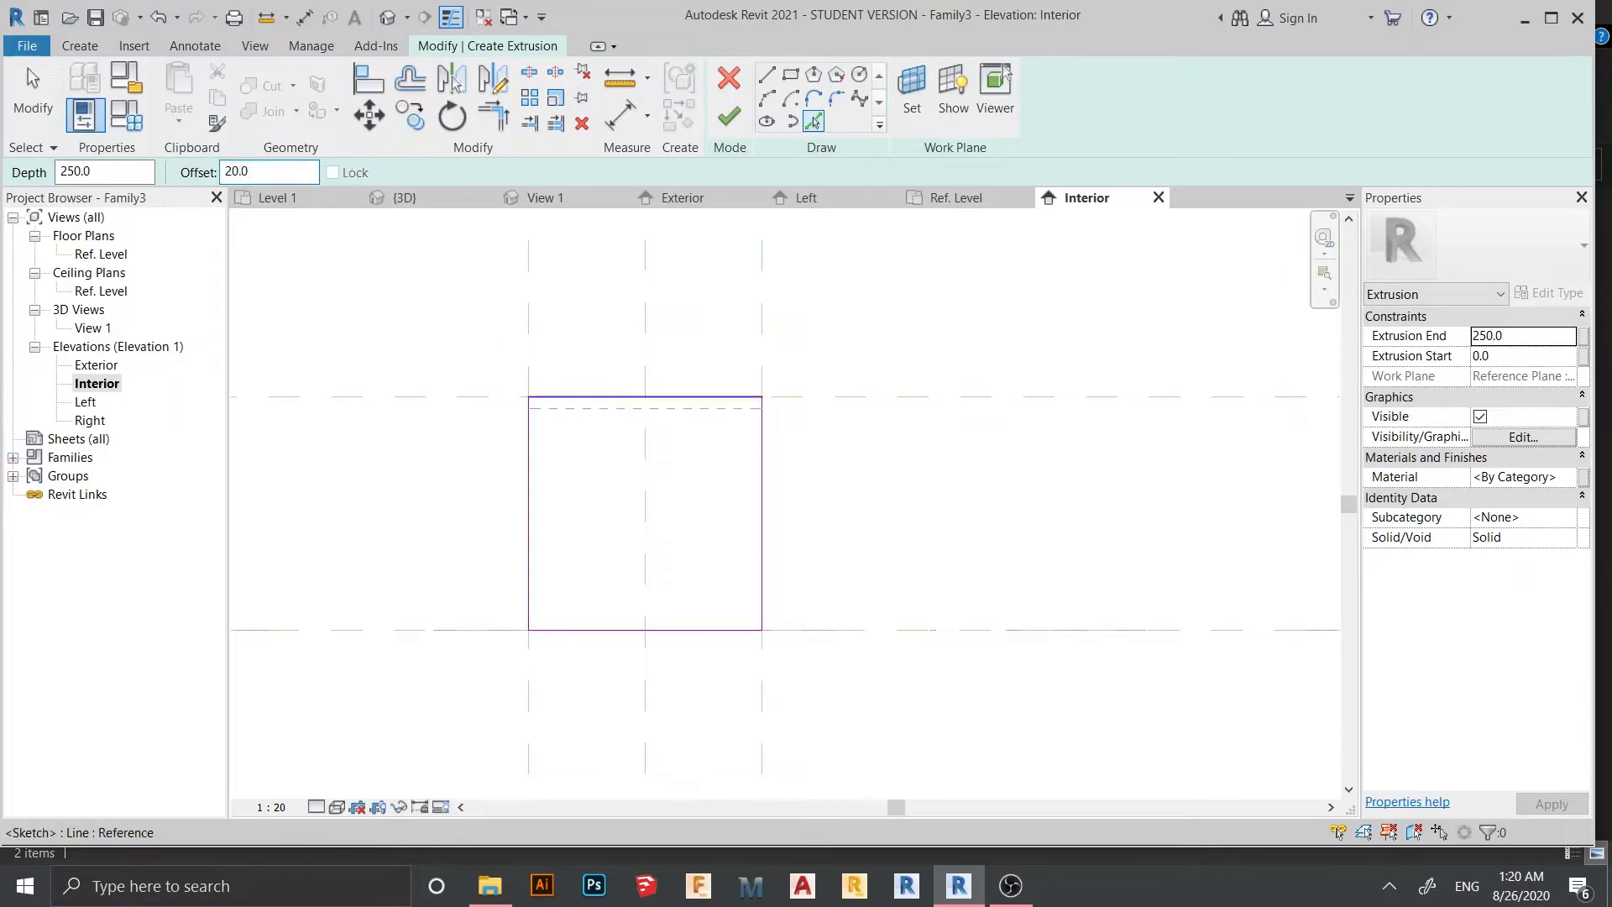
{"action": "left_click", "coordinate": [790, 74]}
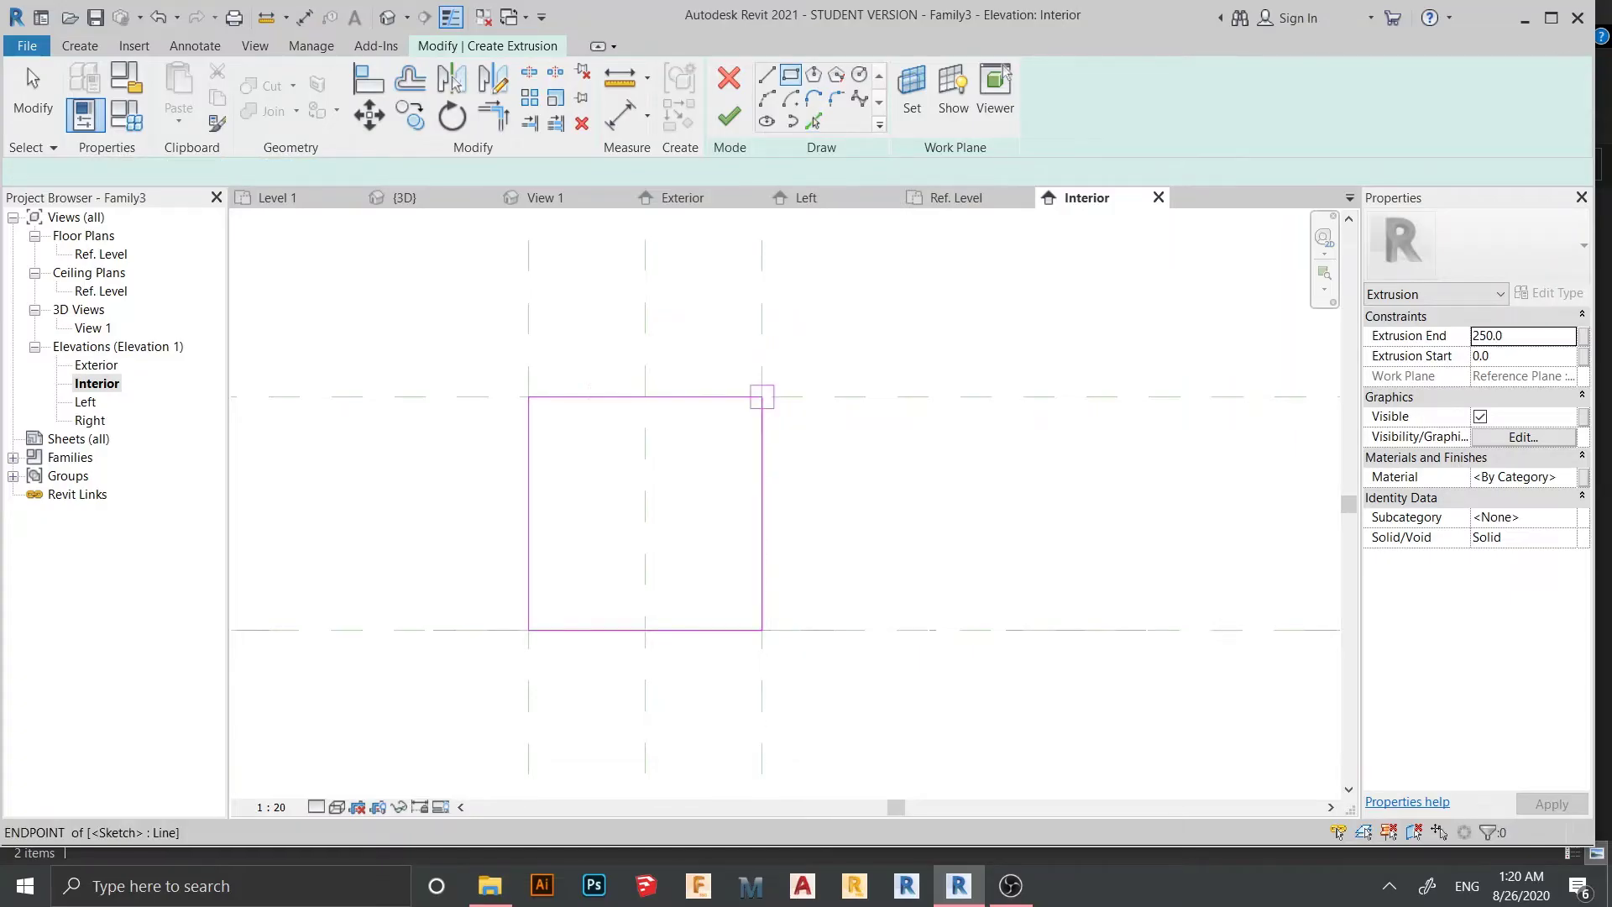
{"action": "left_click", "coordinate": [761, 397]}
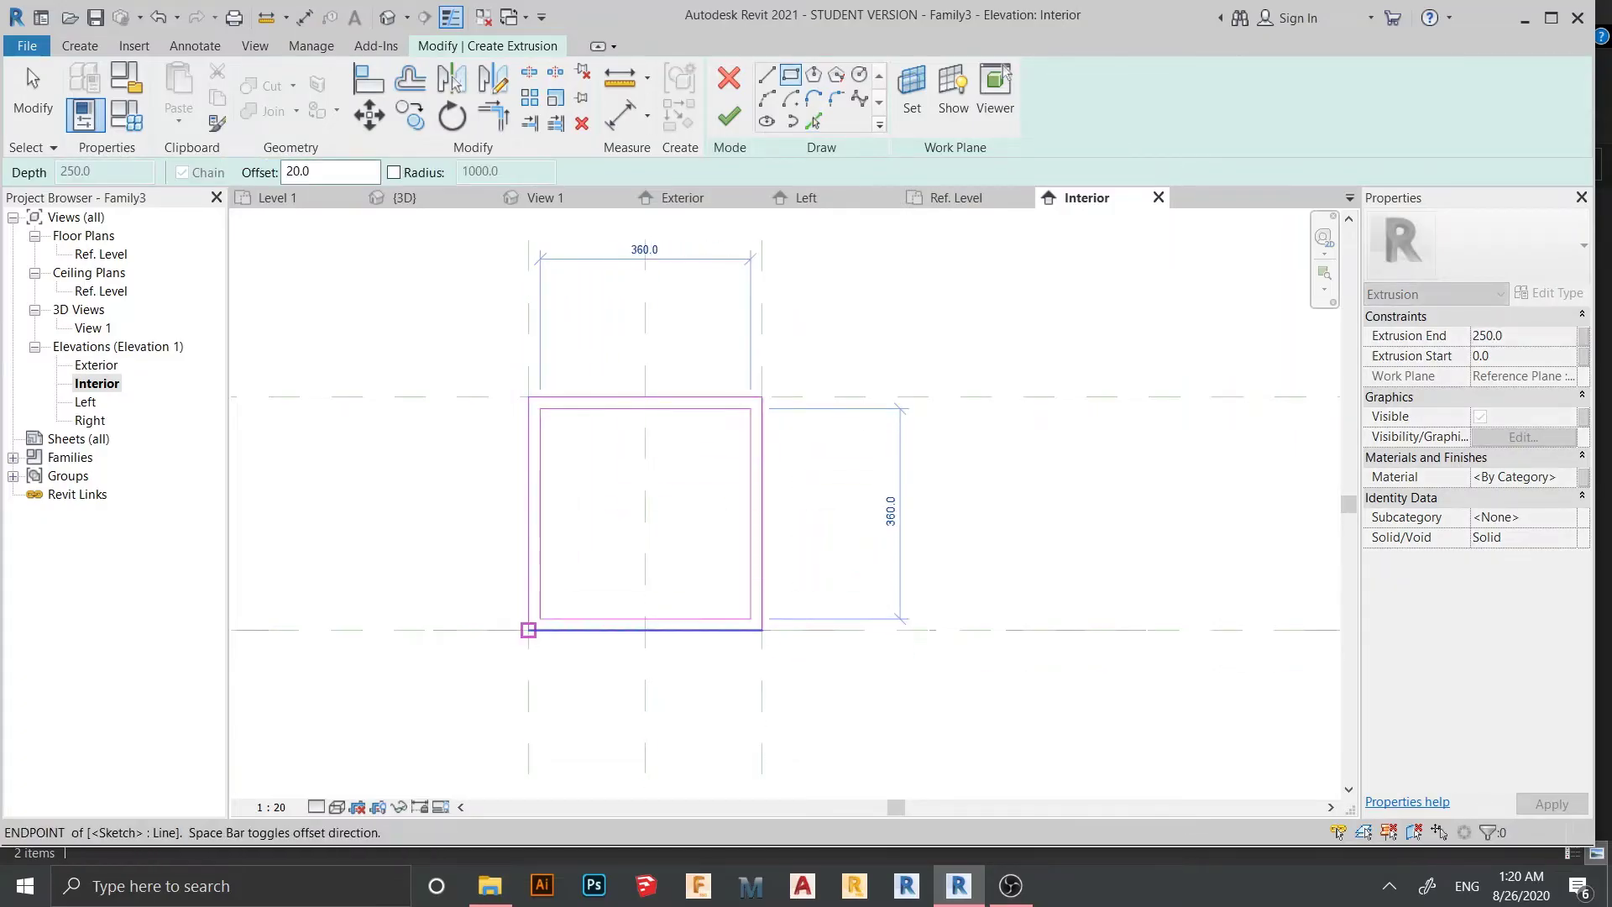
{"action": "left_click", "coordinate": [528, 629]}
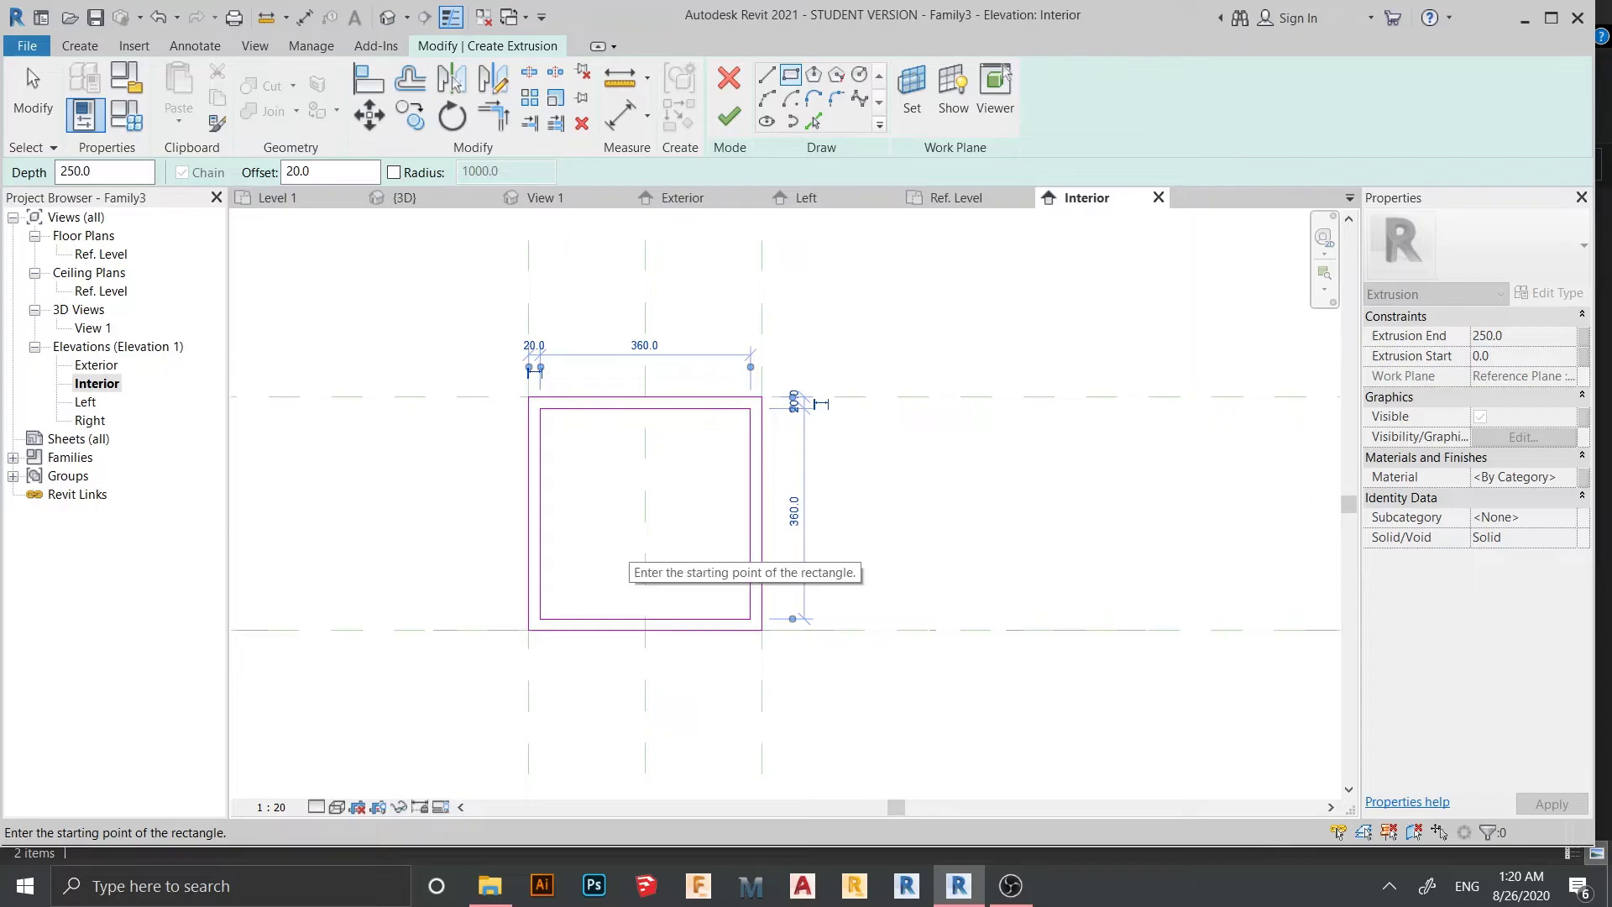
{"action": "key", "text": "Escape"}
{"action": "middle_click_drag", "start_coordinate": [528, 630], "coordinate": [551, 495]}
{"action": "key", "text": "Escape"}
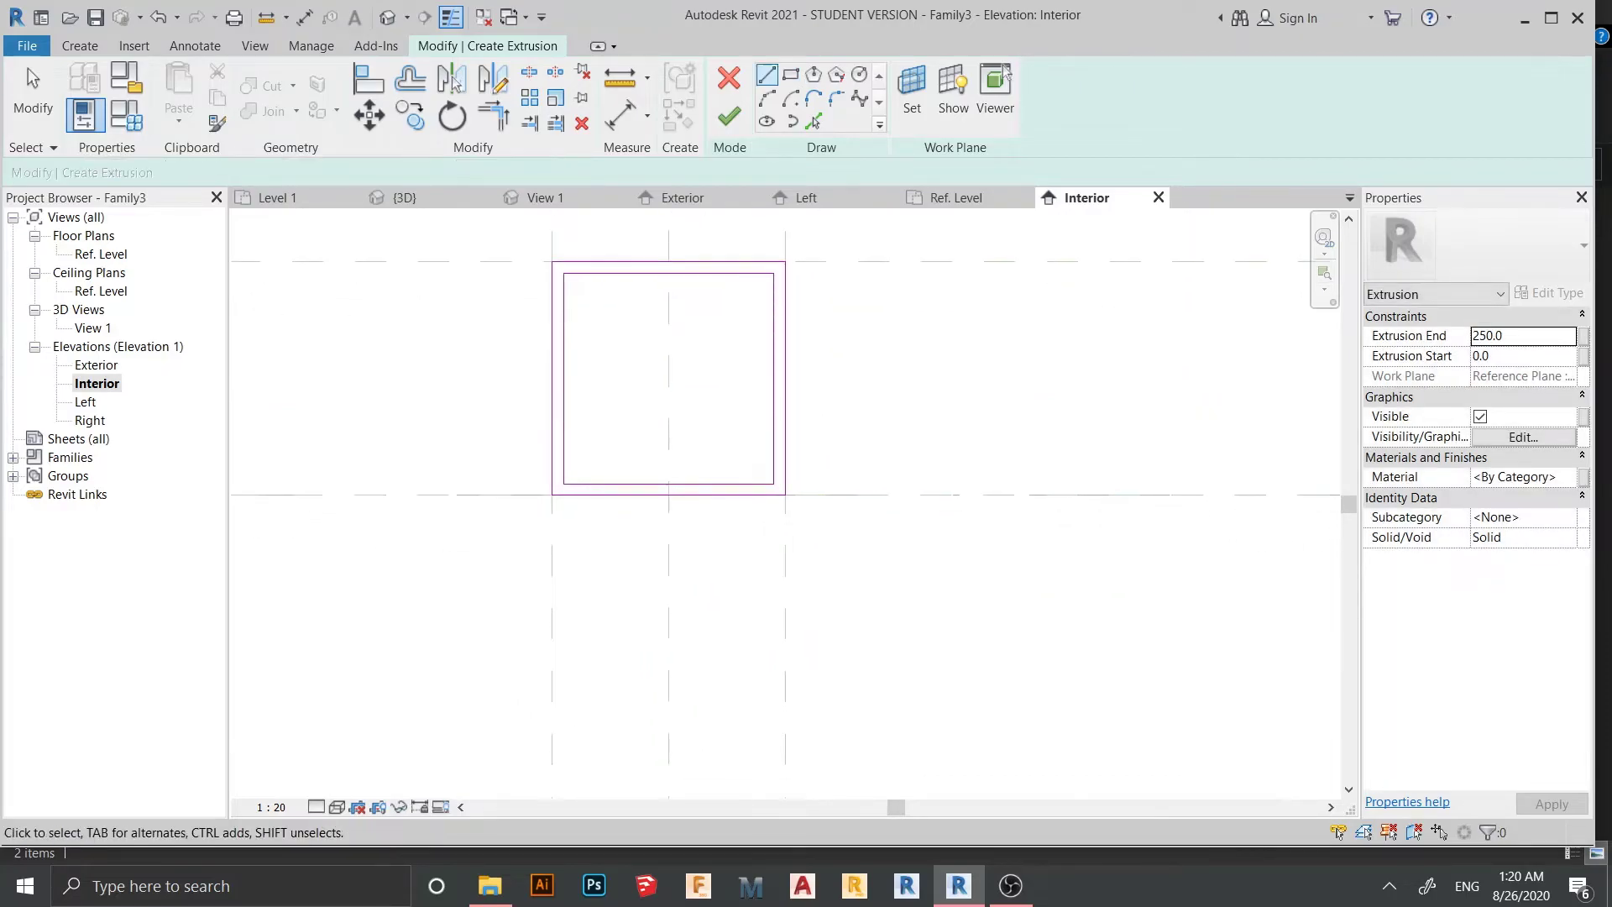
- Draw a vertical and a horizontal line joining the midpoints of the inner rectangle's opposite sides
{"action": "left_click", "coordinate": [765, 74]}
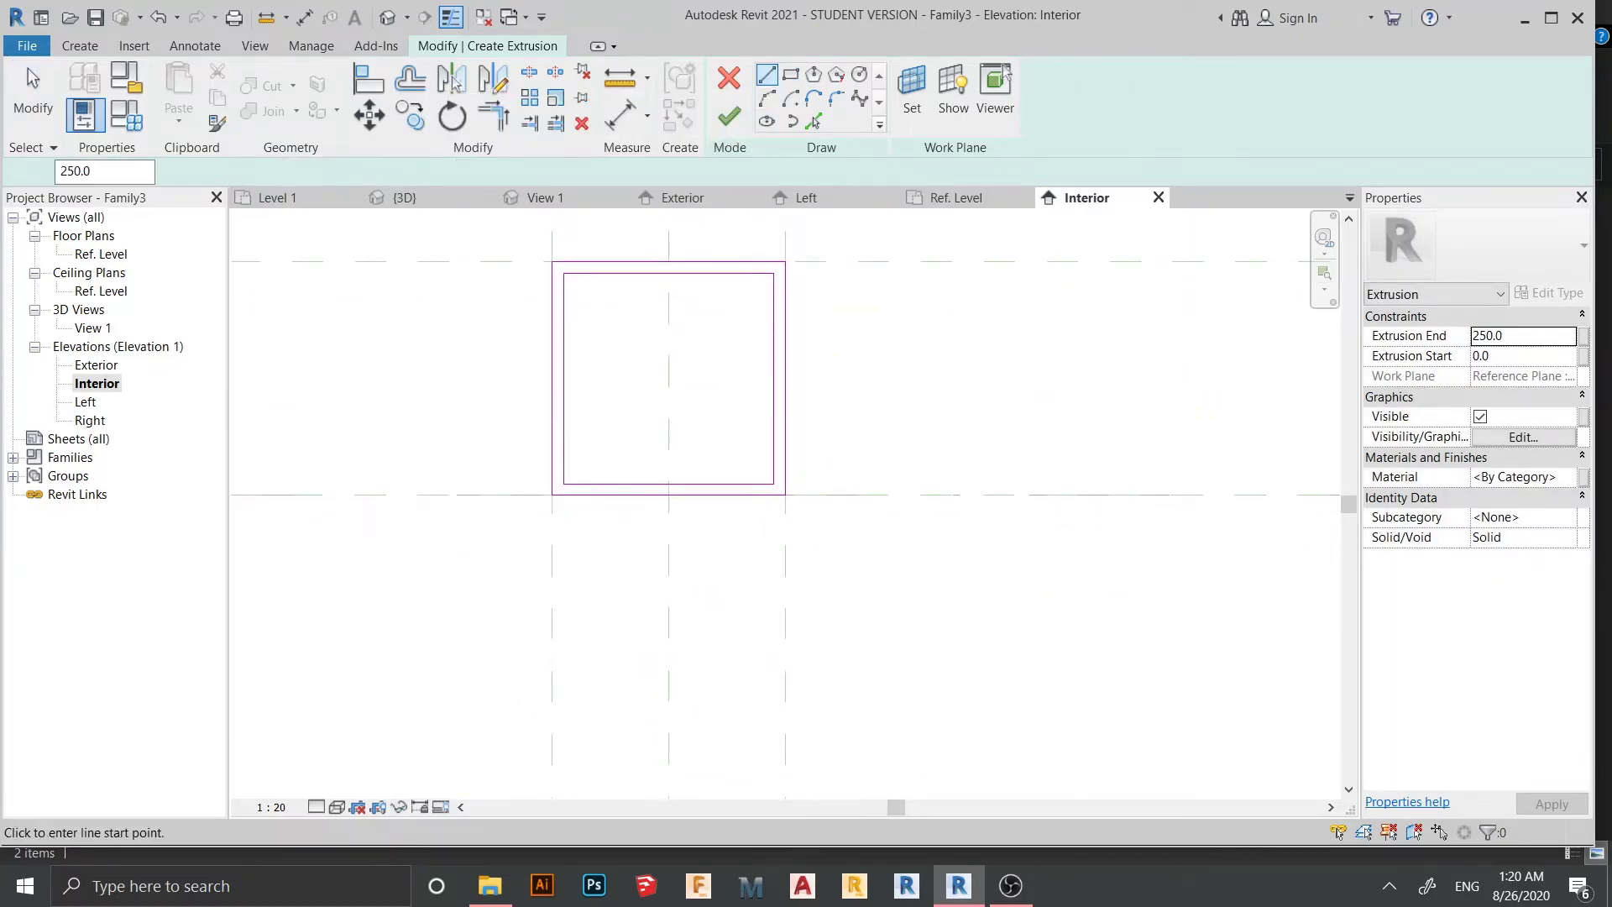
{"action": "scroll", "coordinate": [676, 437], "scroll_direction": "up", "scroll_amount": 1}
{"action": "left_click", "coordinate": [664, 226]}
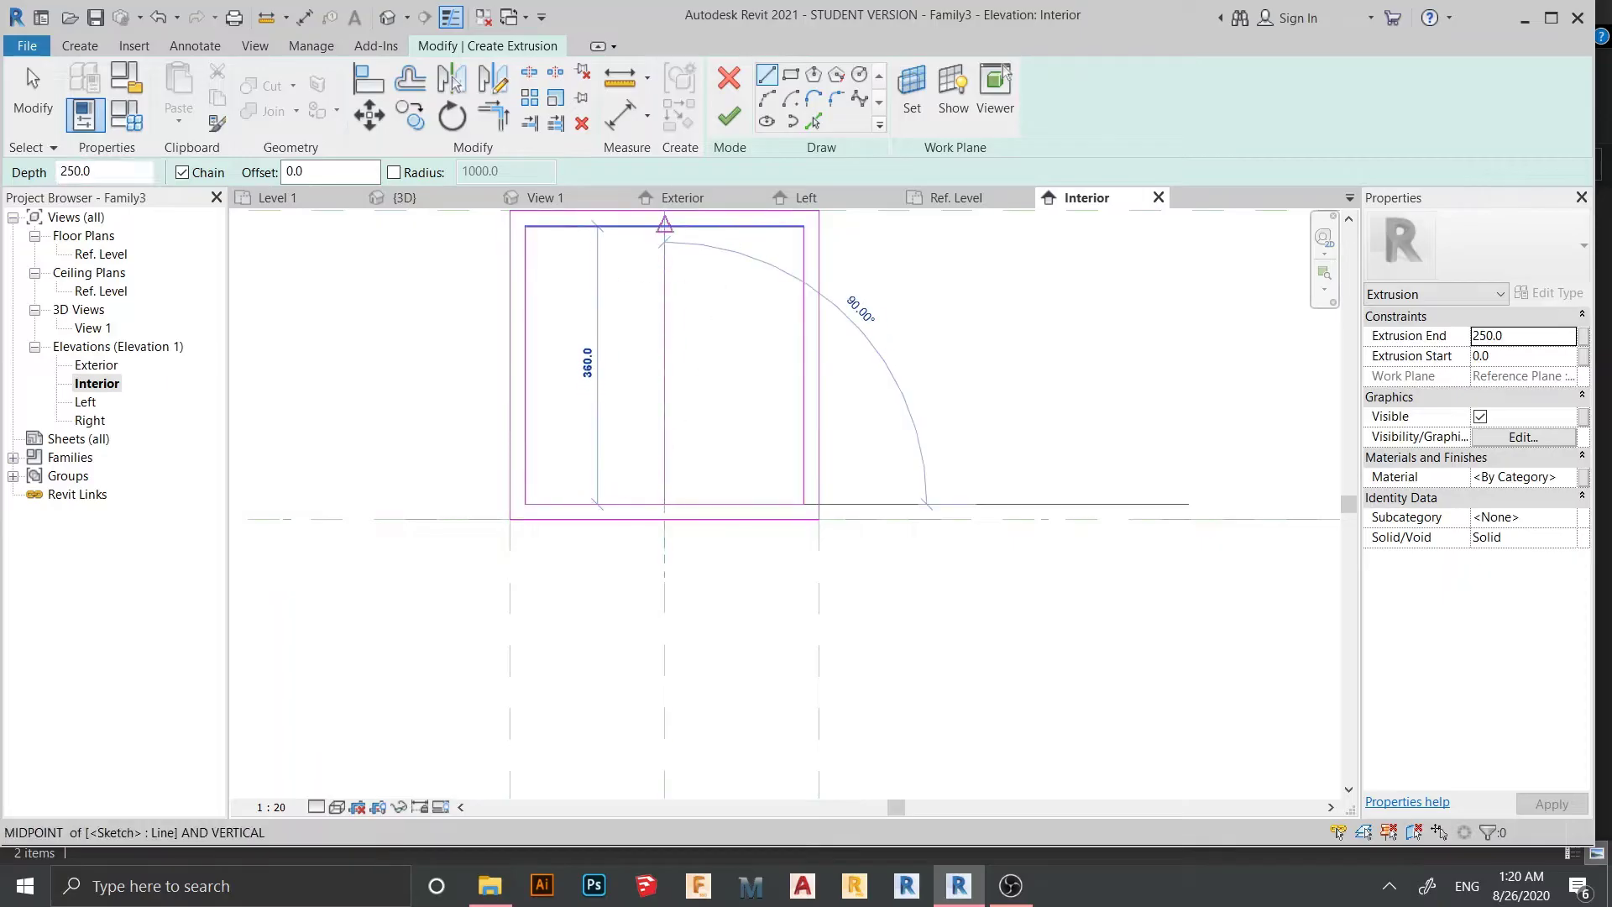
{"action": "left_click", "coordinate": [664, 503]}
{"action": "key", "text": "Escape"}
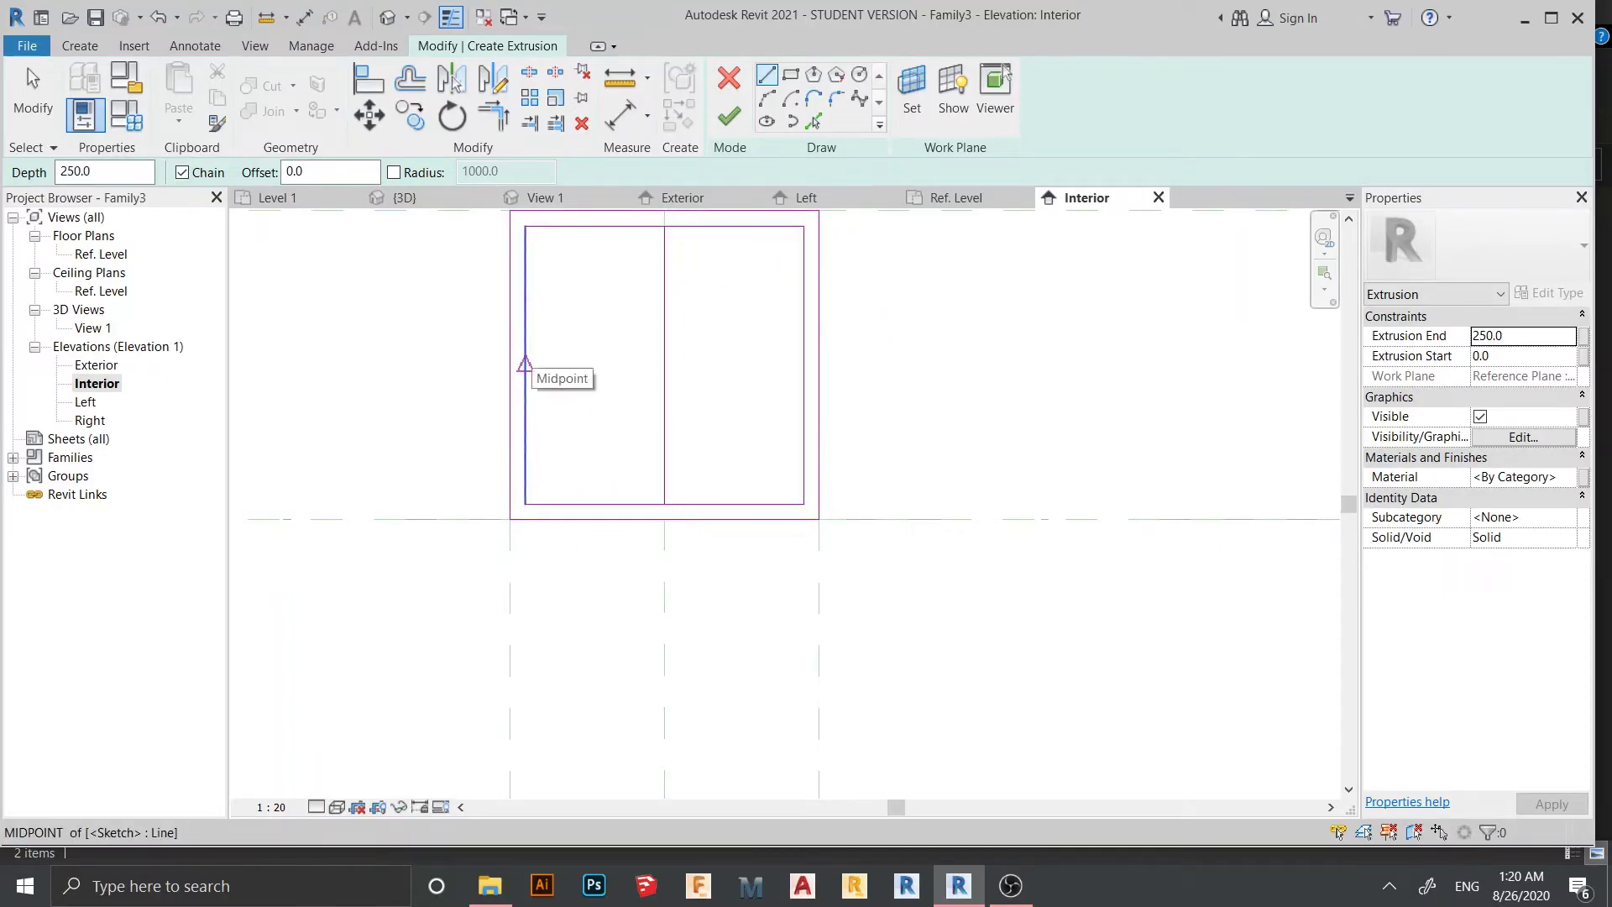
{"action": "left_click", "coordinate": [525, 365]}
{"action": "left_click", "coordinate": [804, 364]}
{"action": "key", "text": "Escape"}
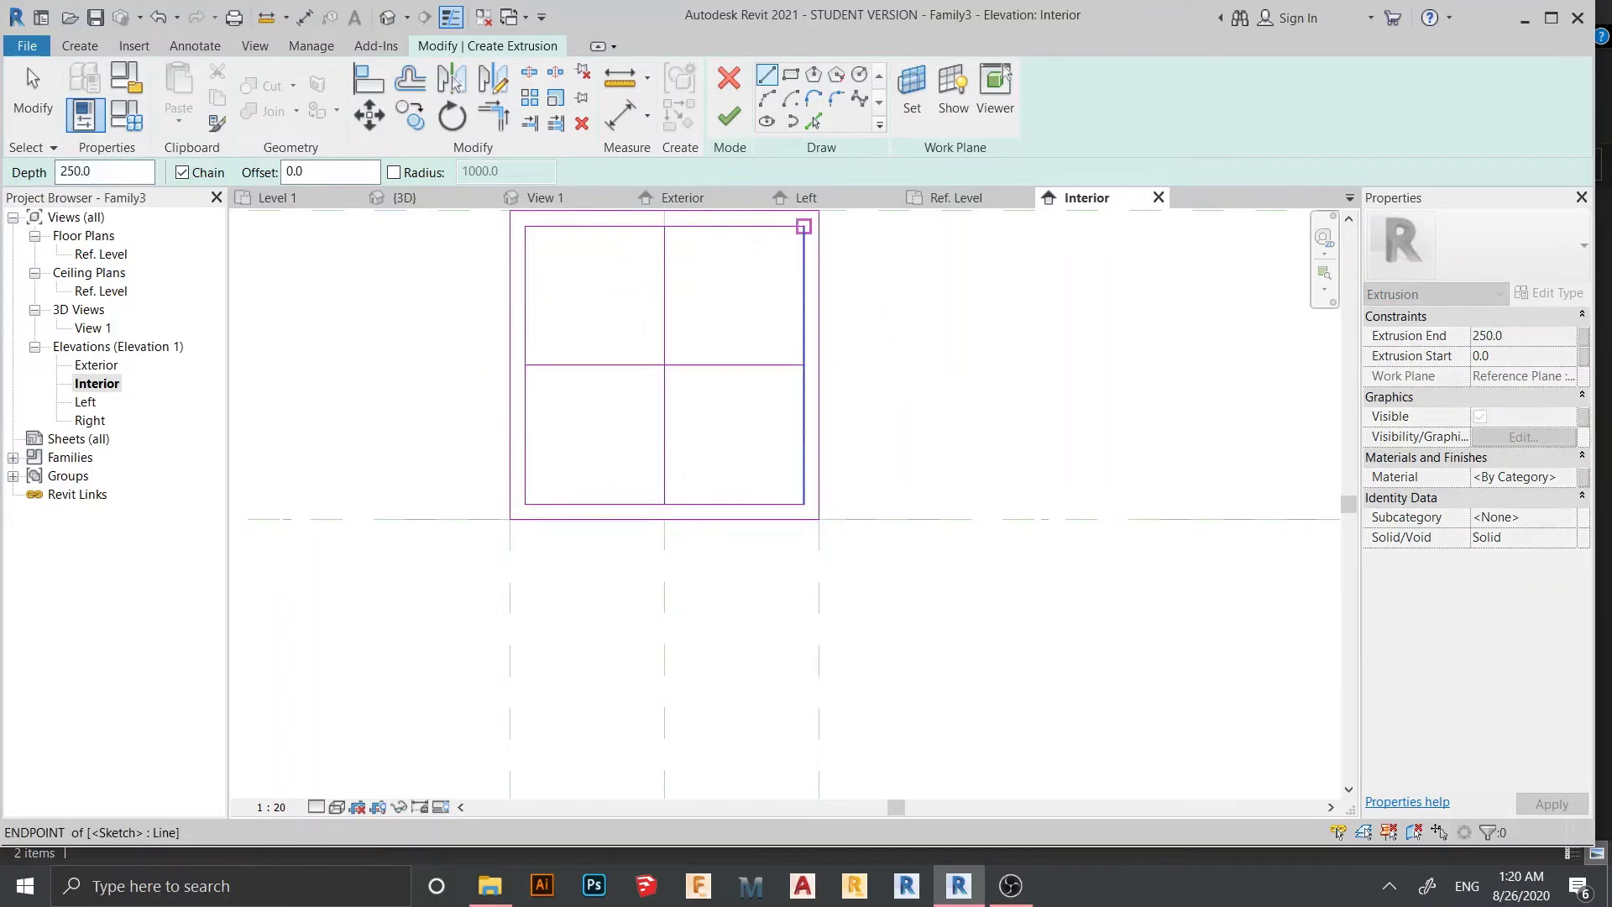
- Draw both diagonals between opposite corners of the inner rectangle
{"action": "left_click", "coordinate": [803, 226]}
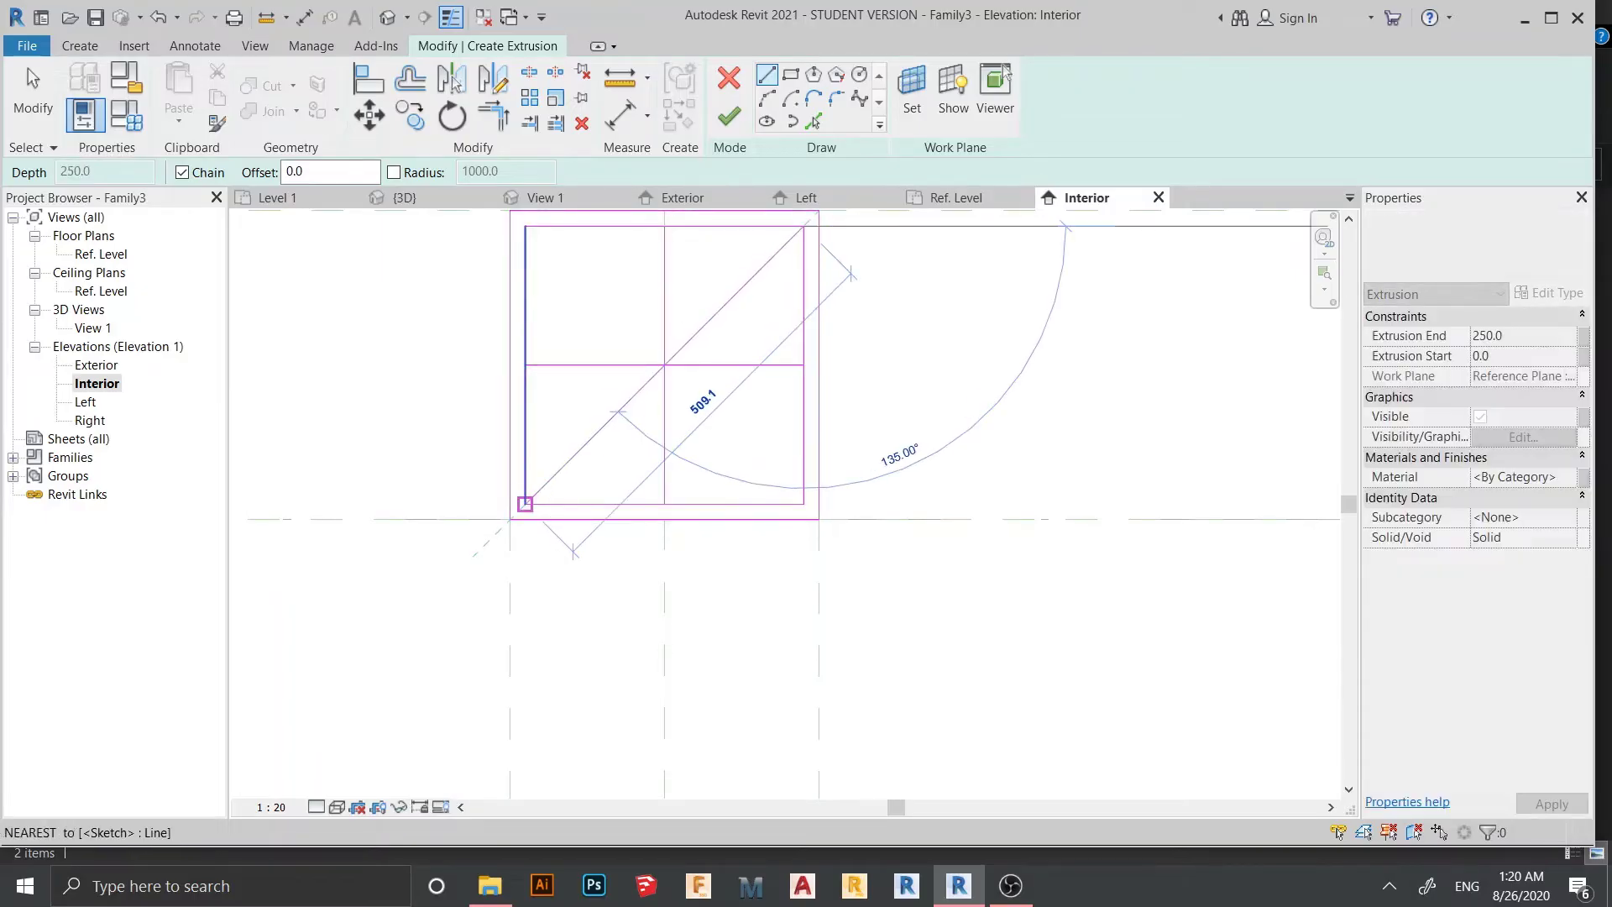
{"action": "left_click", "coordinate": [530, 499]}
{"action": "key", "text": "Escape"}
{"action": "left_click", "coordinate": [525, 226]}
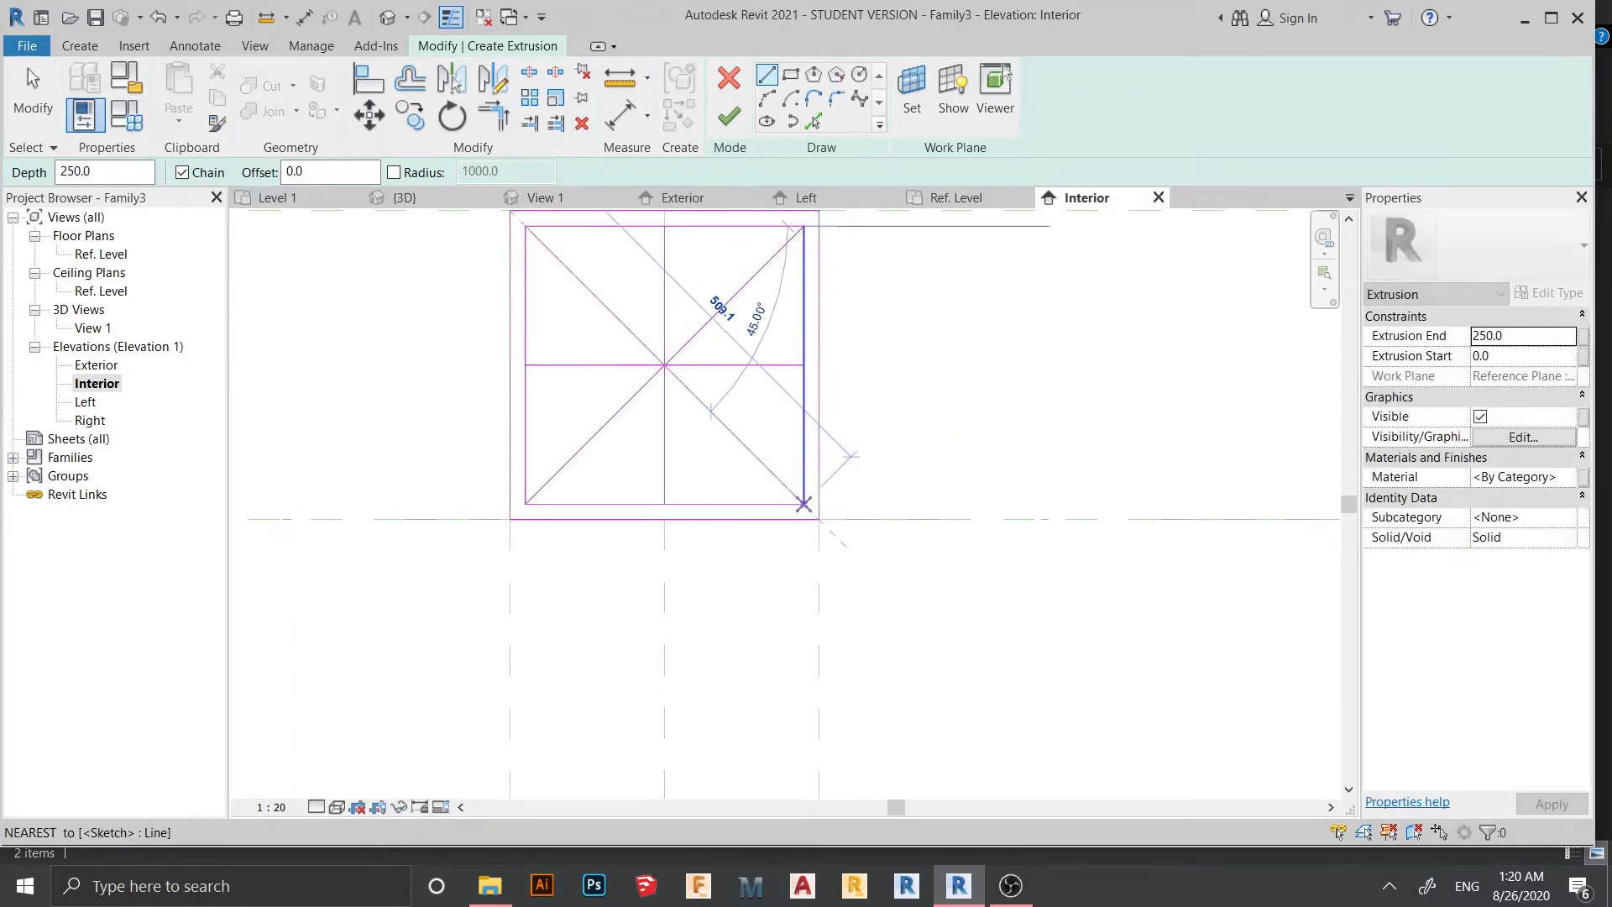
{"action": "left_click", "coordinate": [803, 503]}
{"action": "key", "text": "Escape"}
{"action": "key", "text": "Escape"}
- Create lines offset 15 mm to each side of both diagonals by picking the existing lines
{"action": "scroll", "coordinate": [804, 504], "scroll_direction": "down", "scroll_amount": 1}
{"action": "middle_click_drag", "start_coordinate": [803, 503], "coordinate": [713, 617]}
{"action": "left_click", "coordinate": [814, 121]}
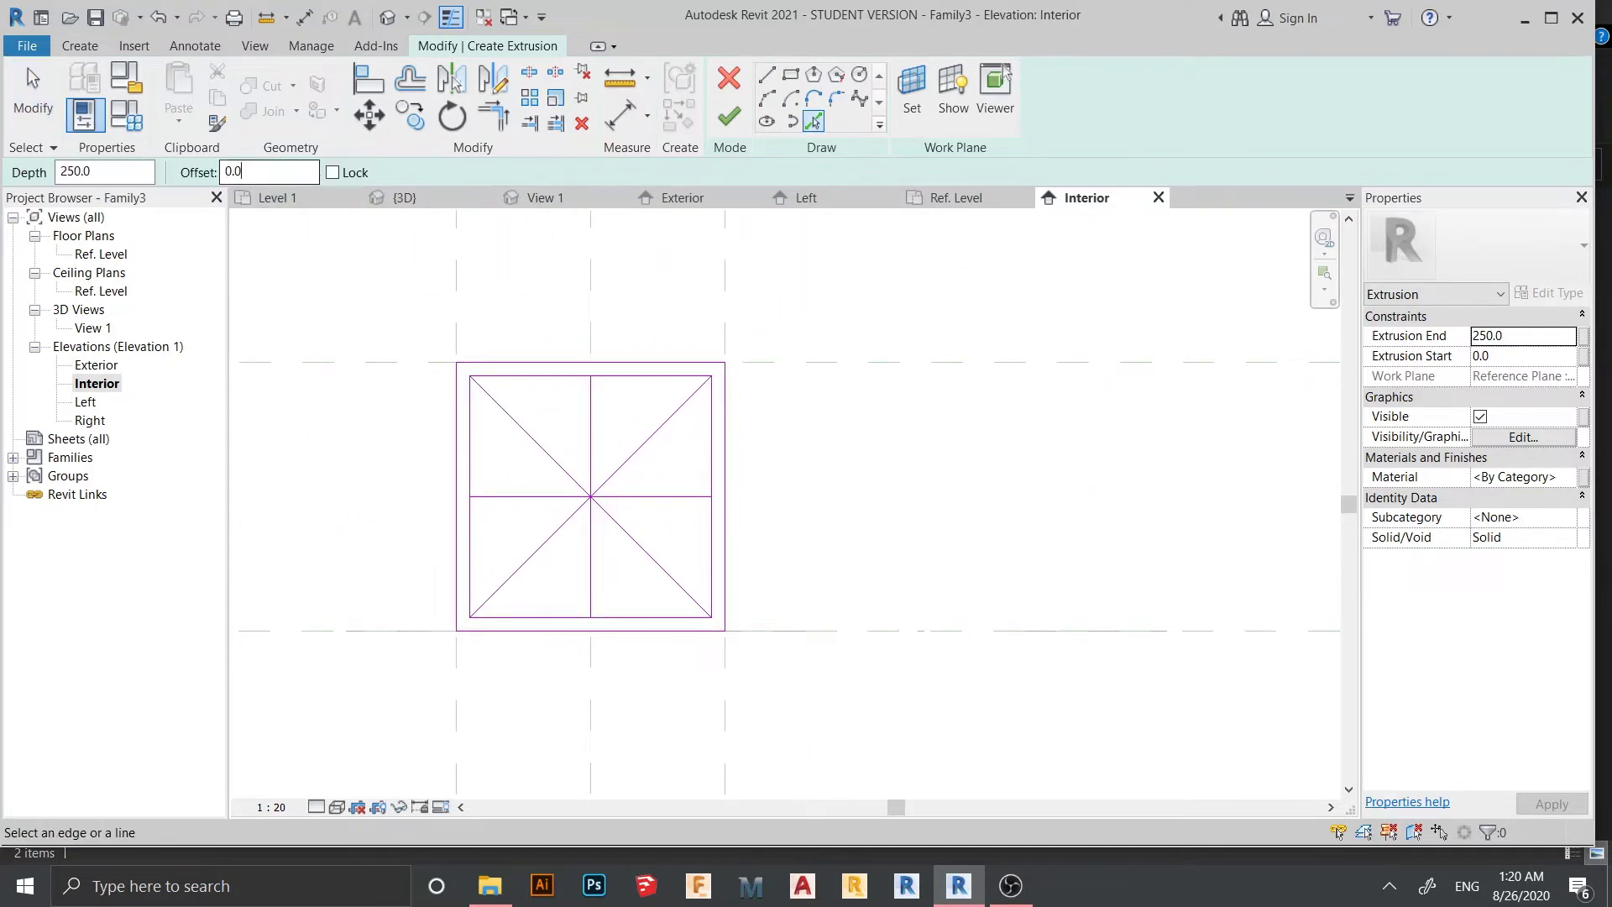
{"action": "double_click", "coordinate": [243, 171]}
{"action": "type", "text": "20"}
{"action": "key", "text": "Return"}
{"action": "scroll", "coordinate": [626, 541], "scroll_direction": "up", "scroll_amount": 3}
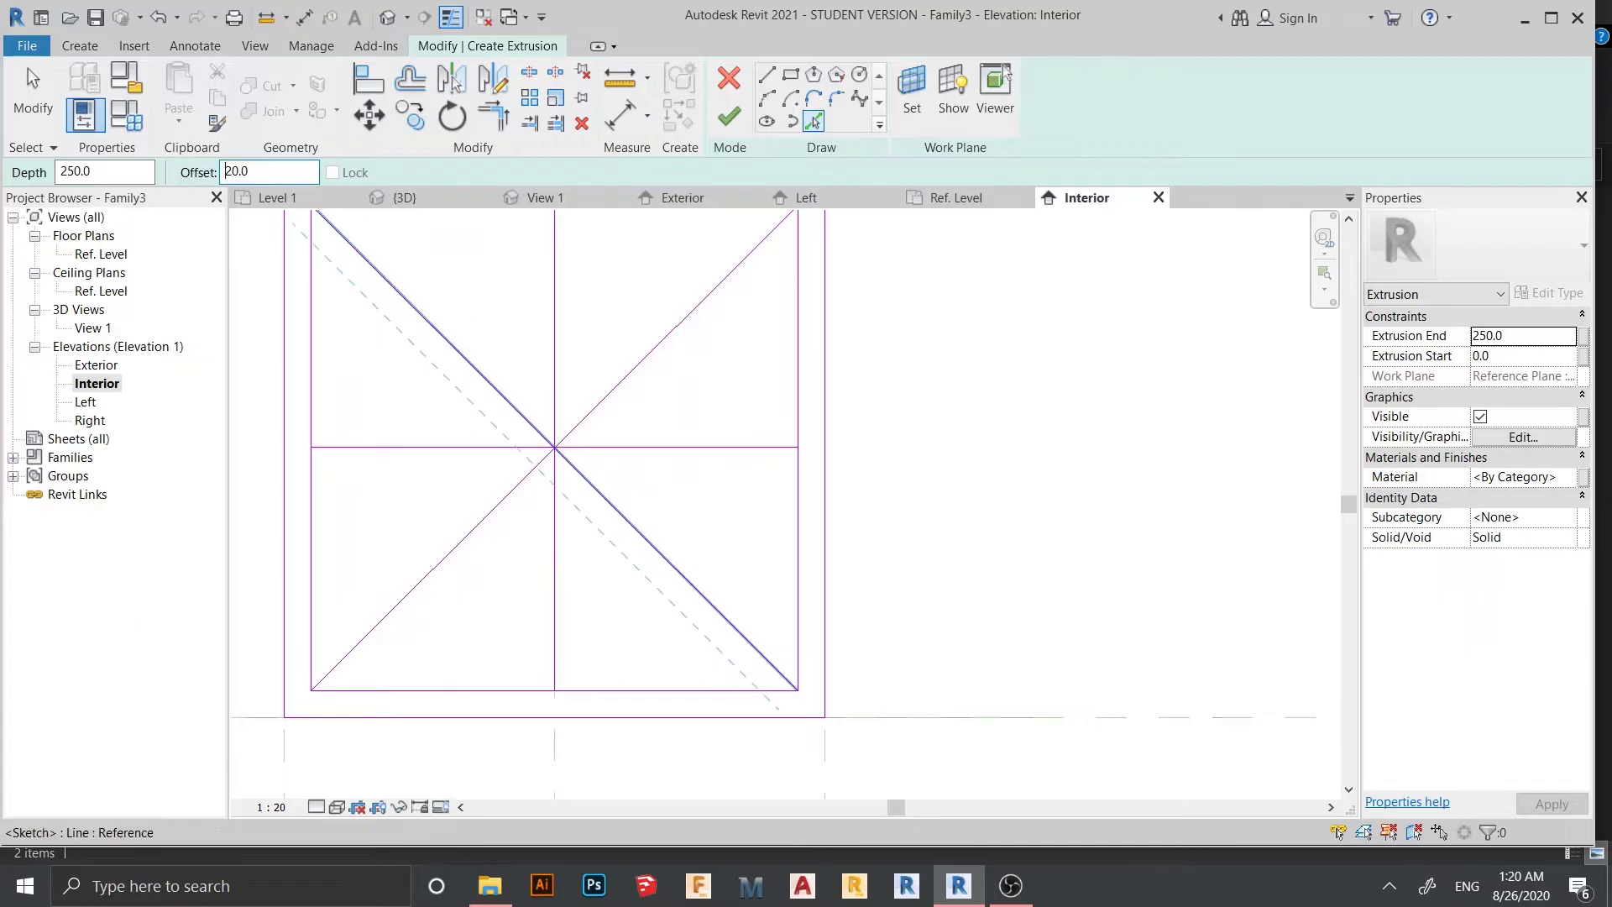
{"action": "left_click", "coordinate": [225, 172]}
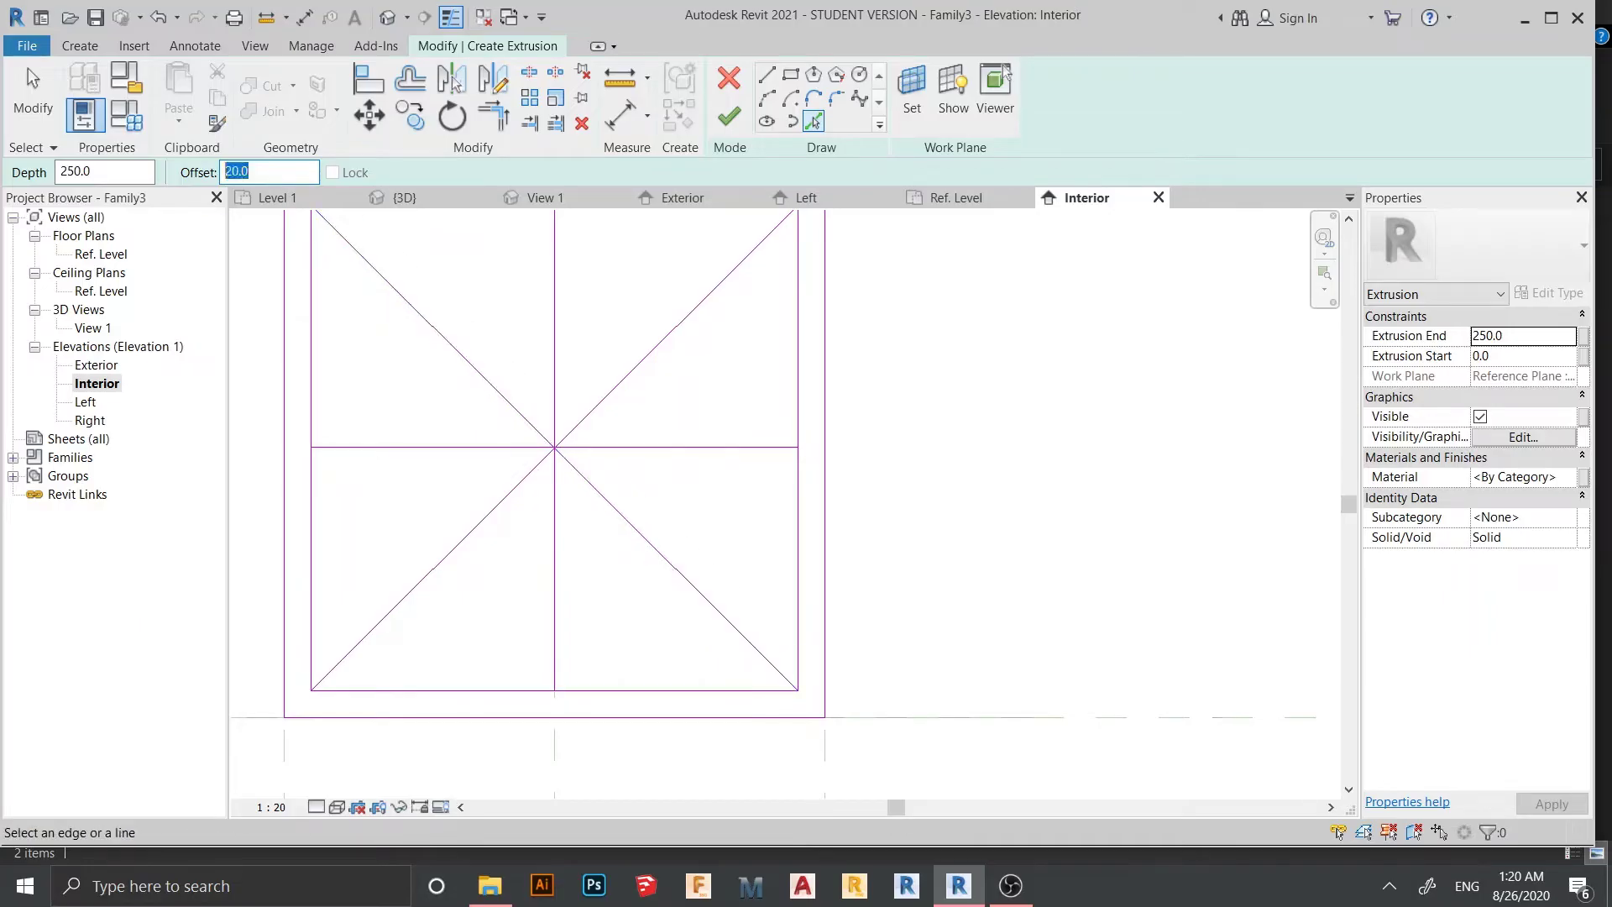
{"action": "type", "text": "15"}
{"action": "key", "text": "Return"}
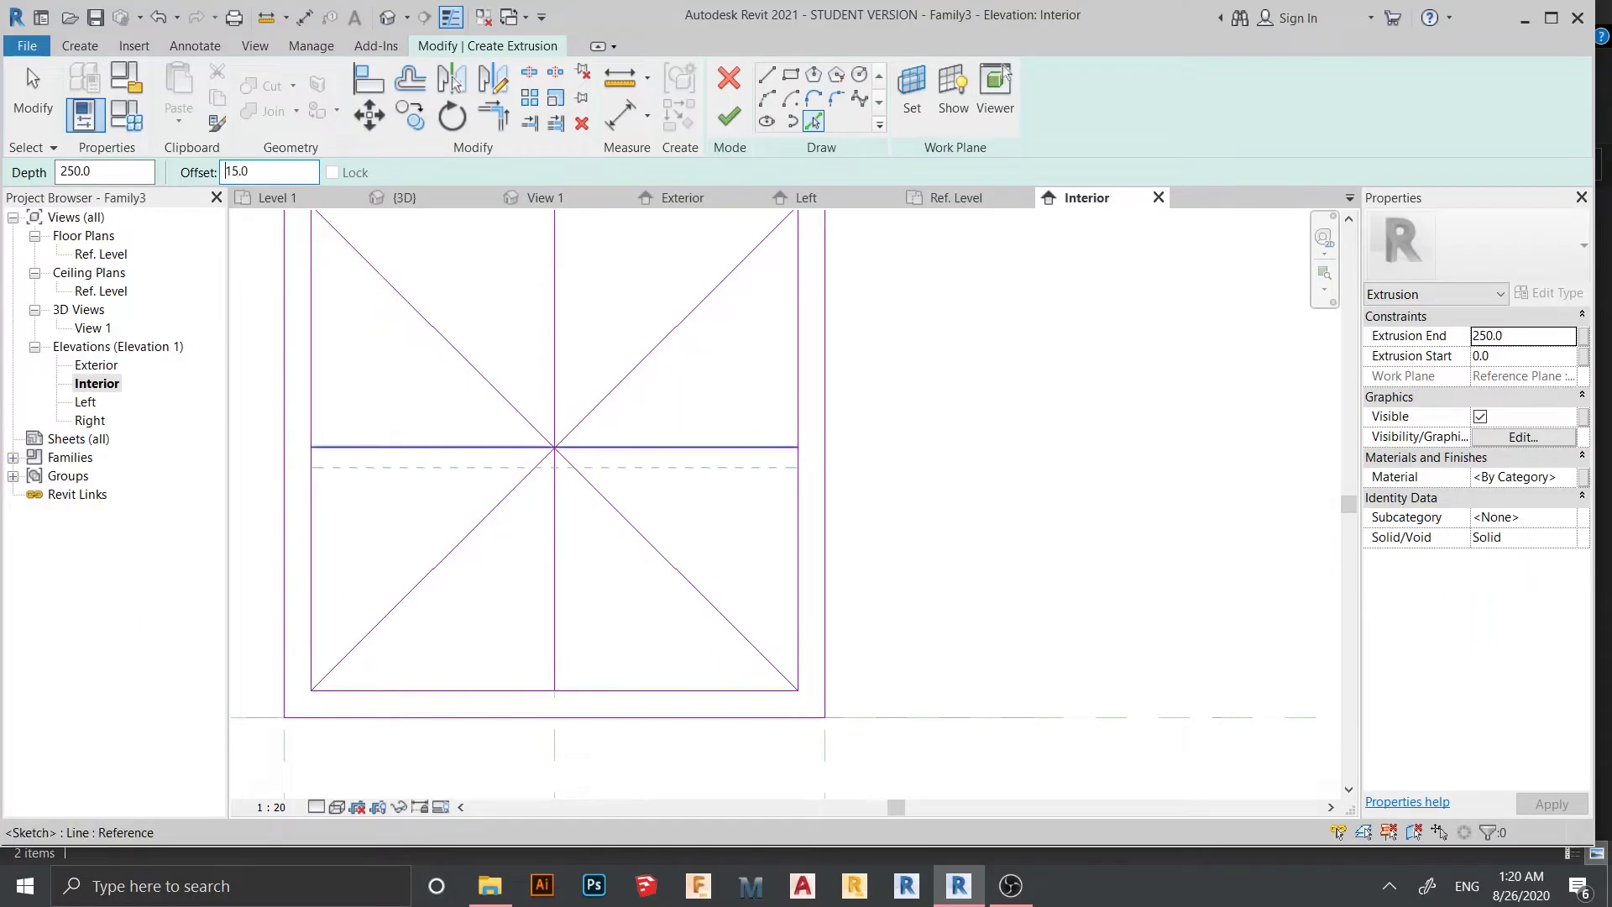
{"action": "left_click", "coordinate": [678, 568]}
{"action": "left_click", "coordinate": [672, 574]}
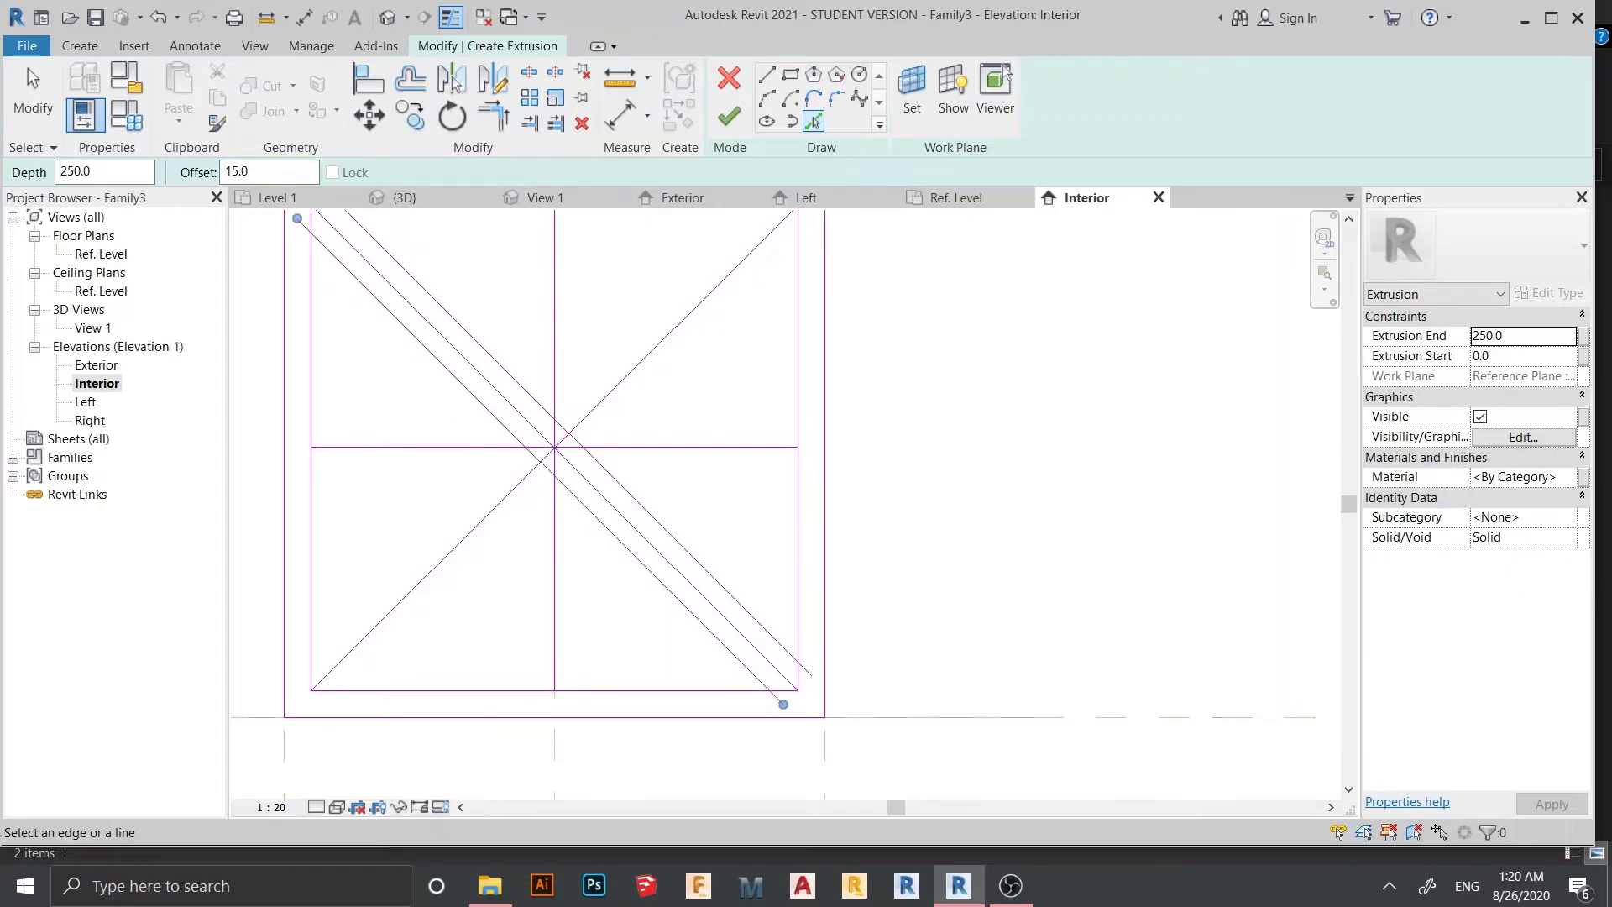
{"action": "left_click", "coordinate": [679, 327]}
{"action": "left_click", "coordinate": [672, 322]}
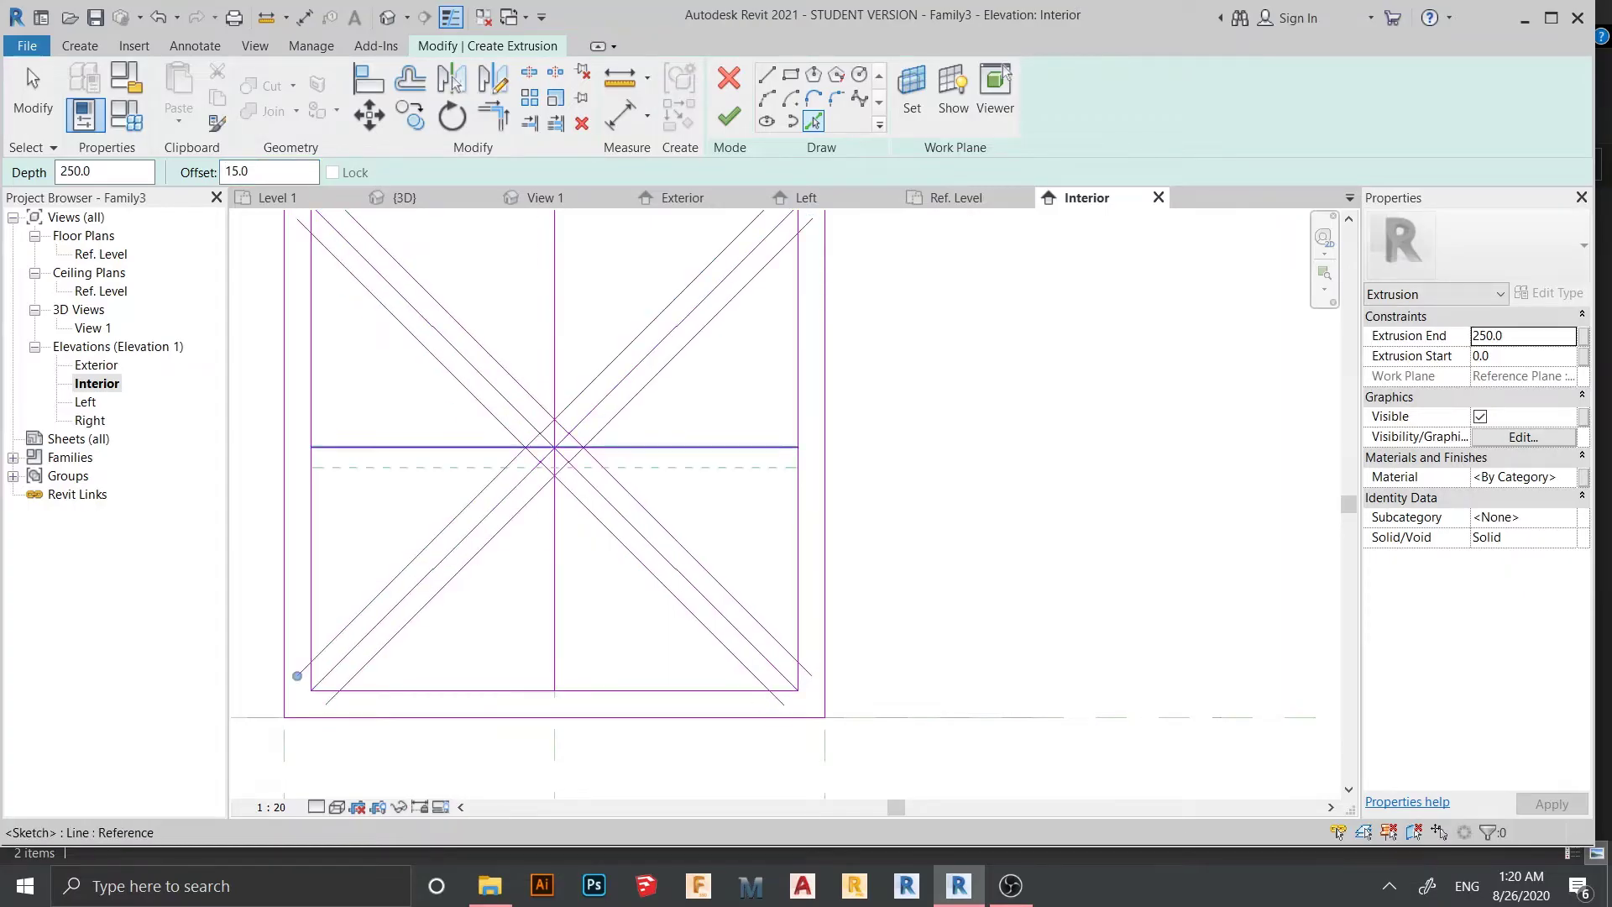
- Create lines offset 15 mm to each side of the horizontal and vertical midlines
{"action": "left_click", "coordinate": [454, 446]}
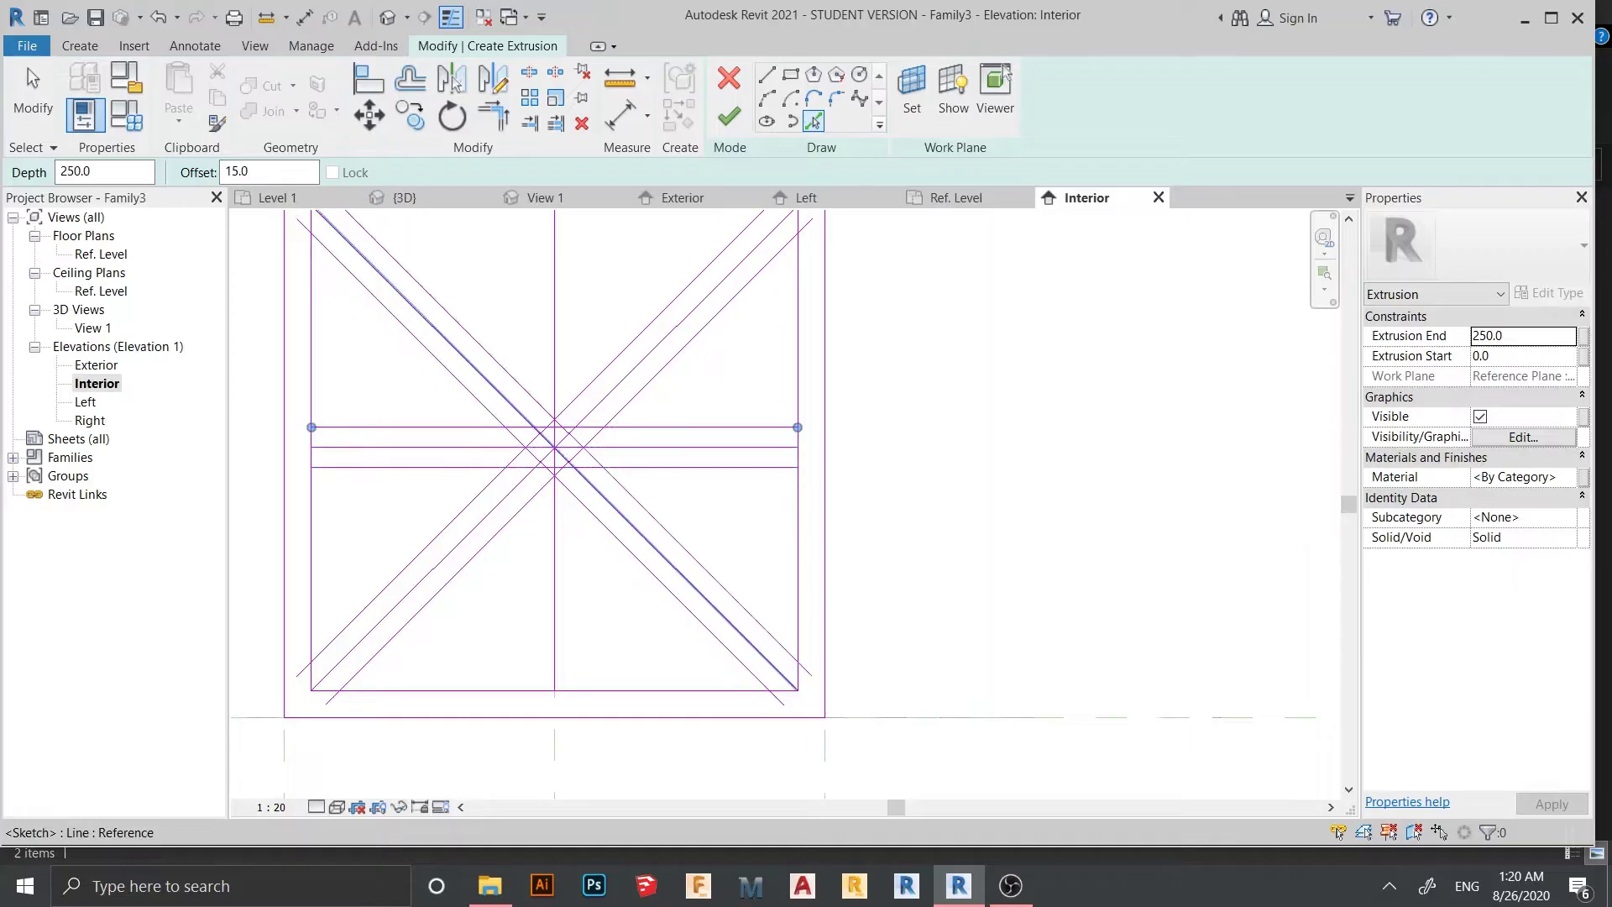
{"action": "left_click", "coordinate": [552, 330]}
{"action": "left_click", "coordinate": [558, 331]}
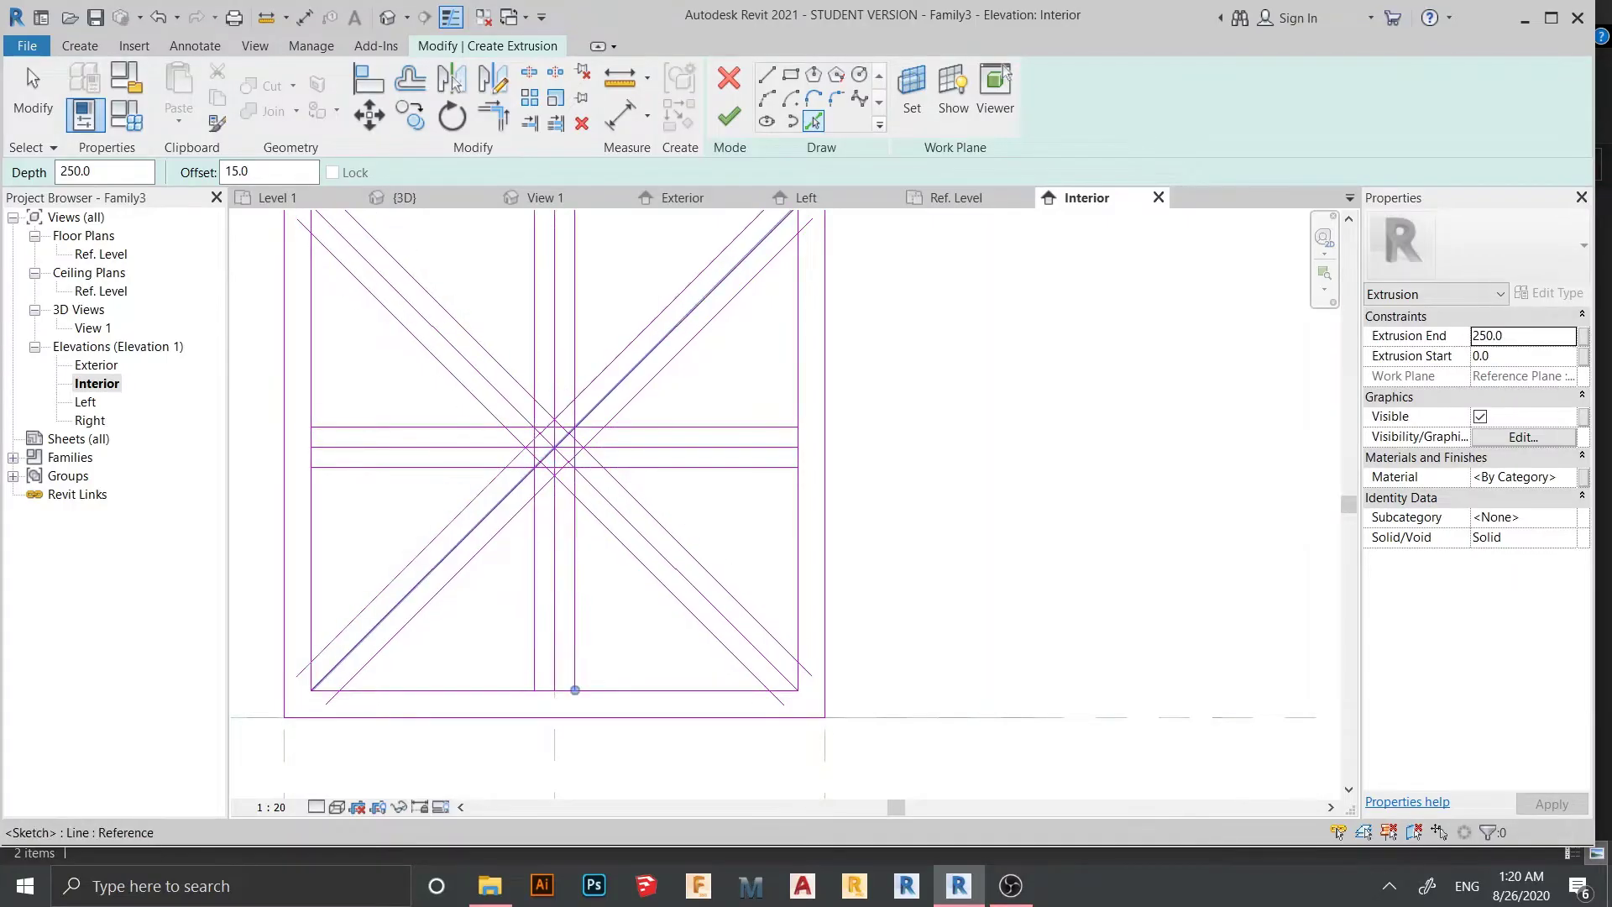
{"action": "middle_click_drag", "start_coordinate": [571, 432], "coordinate": [631, 394]}
{"action": "scroll", "coordinate": [712, 446], "scroll_direction": "up", "scroll_amount": 1}
{"action": "left_click", "coordinate": [696, 395]}
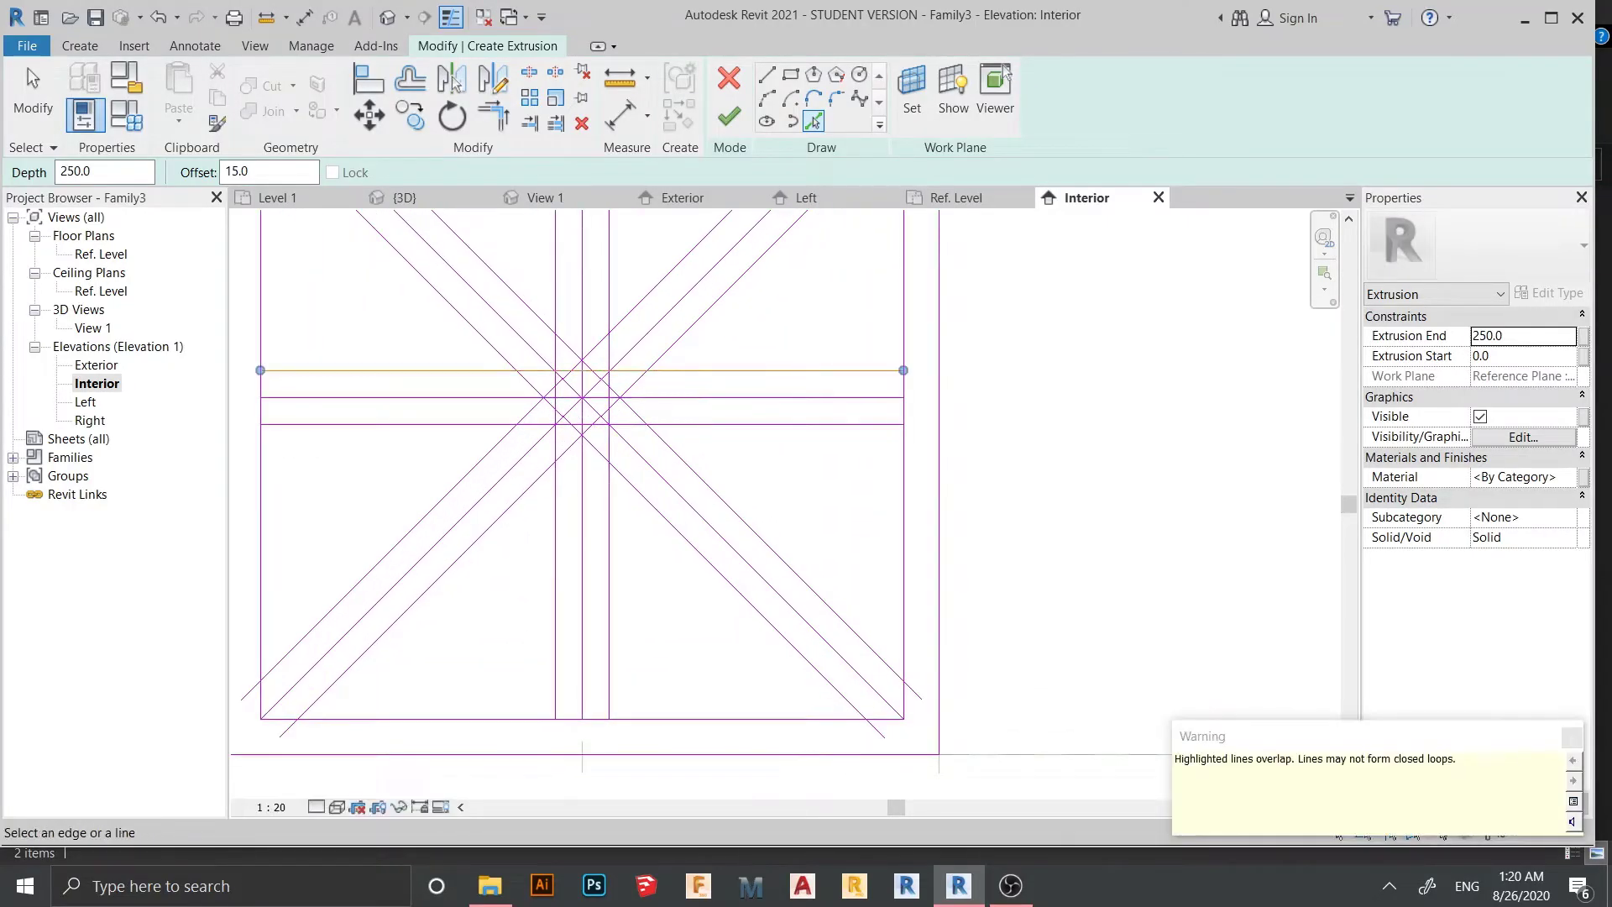
{"action": "key", "text": "Escape"}
{"action": "key", "text": "Escape"}
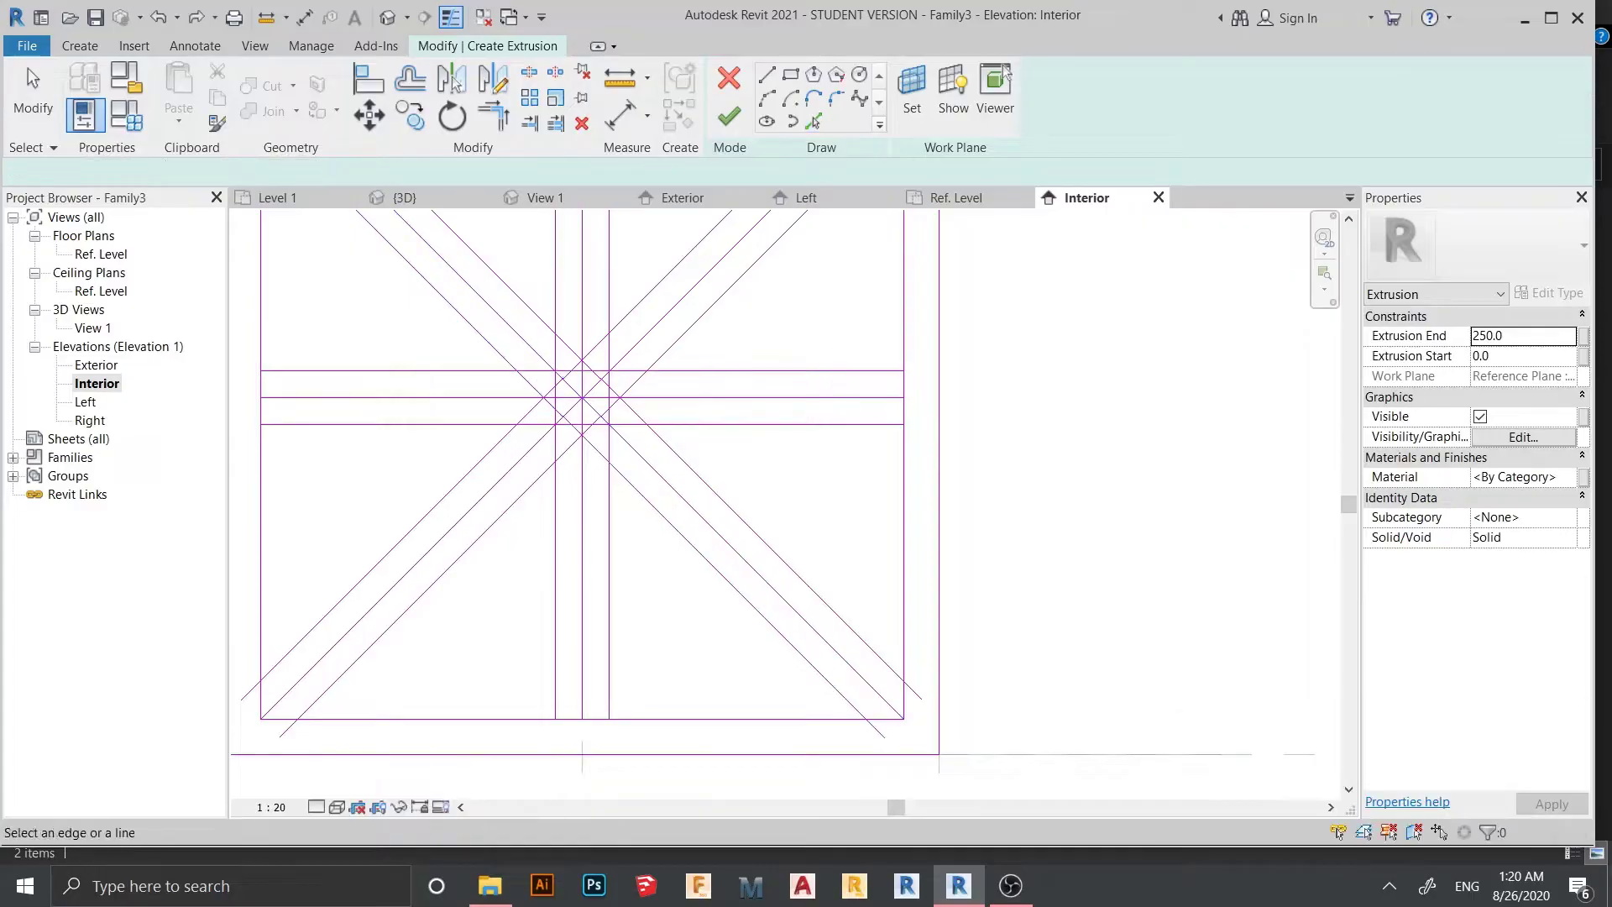
- Delete the original vertical and horizontal midlines and both original diagonals, keeping only their offset lines
{"action": "mouse_move", "coordinate": [622, 495]}
{"action": "middle_mouse_down"}
{"action": "mouse_move", "coordinate": [653, 429]}
{"action": "mouse_move", "coordinate": [639, 446]}
{"action": "middle_mouse_up"}
{"action": "left_click", "coordinate": [594, 479]}
{"action": "scroll", "coordinate": [639, 447], "scroll_direction": "up", "scroll_amount": 1}
{"action": "left_click", "coordinate": [639, 446], "text": "ctrl"}
{"action": "left_click", "coordinate": [663, 365], "text": "ctrl"}
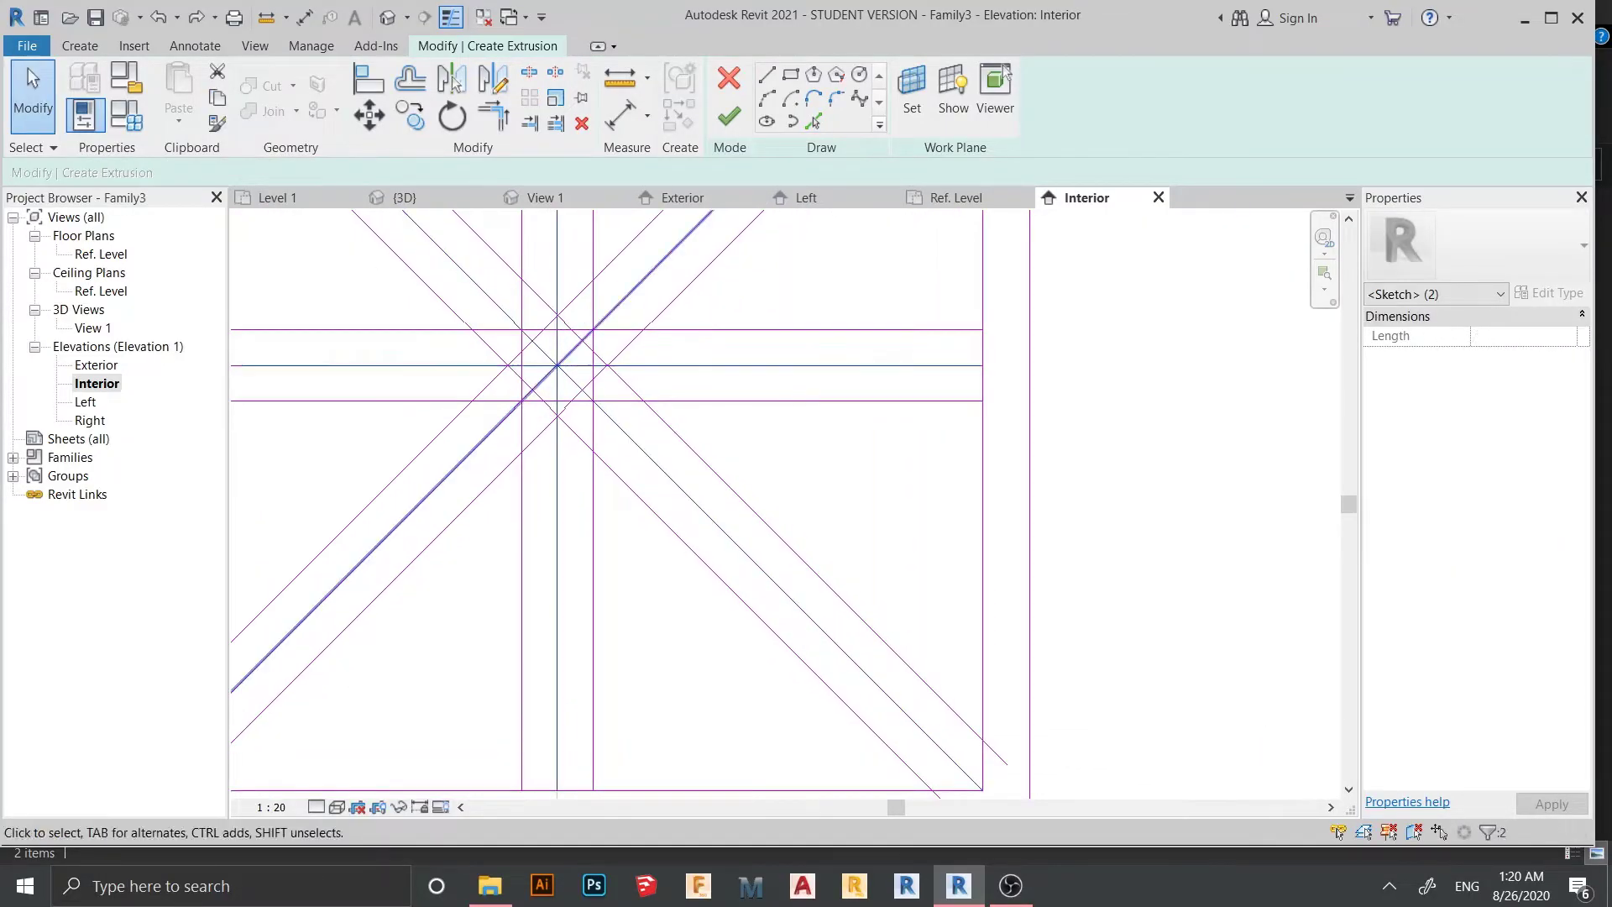
{"action": "left_click", "coordinate": [629, 293], "text": "ctrl"}
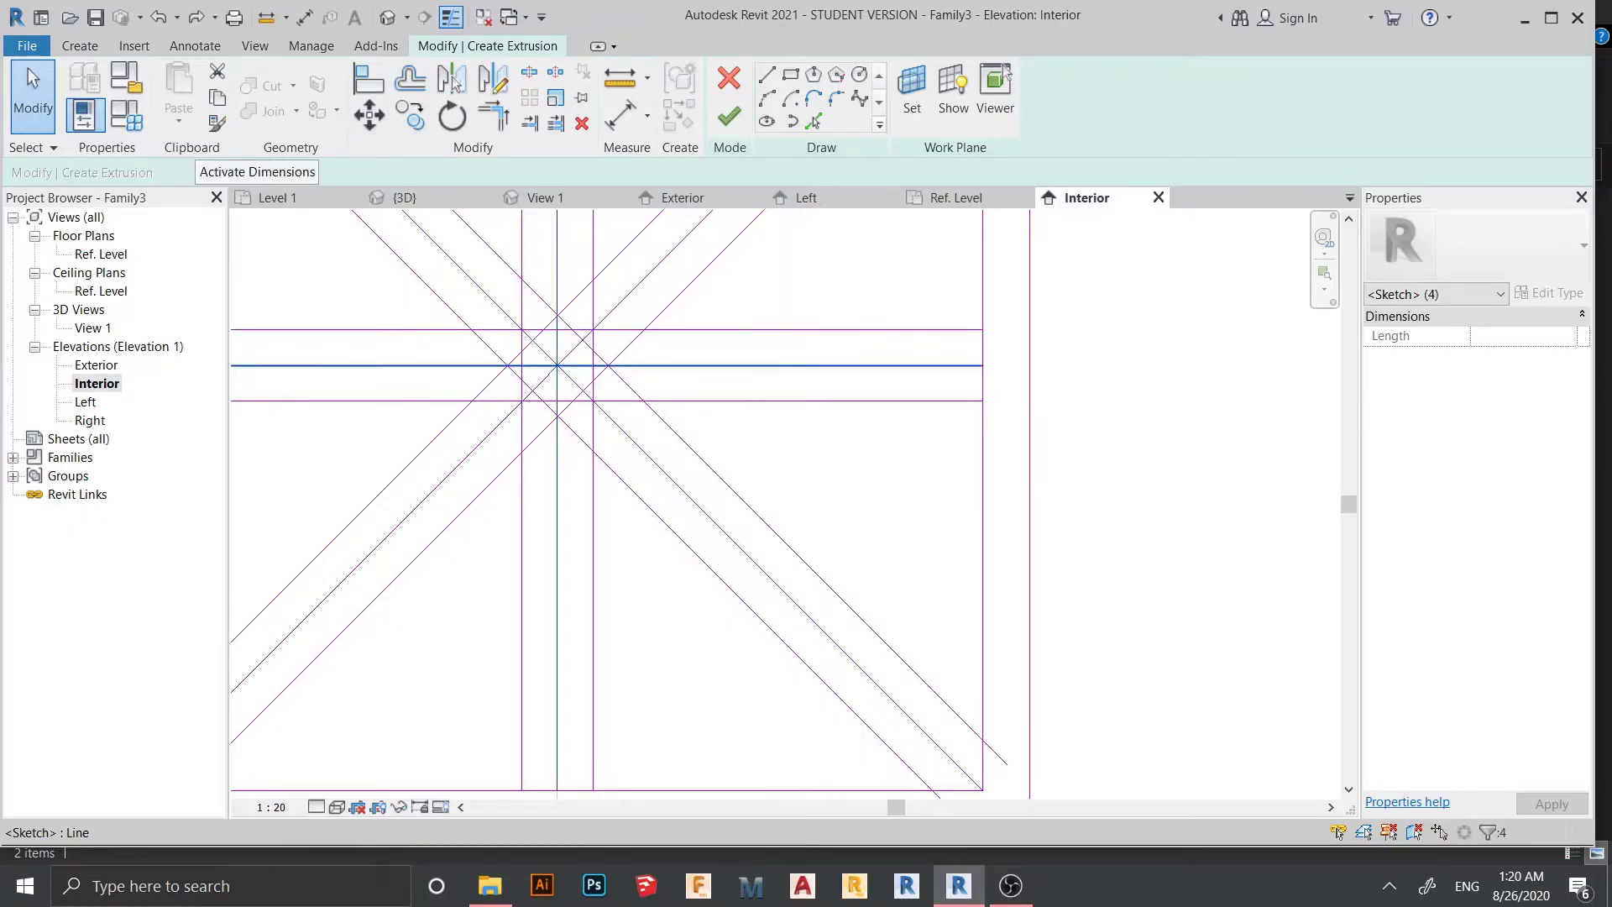
{"action": "key", "text": "Delete"}
- Split the horizontal, vertical and diagonal bar lines where they cross at the panel's centre
{"action": "scroll", "coordinate": [717, 571], "scroll_direction": "up", "scroll_amount": 1}
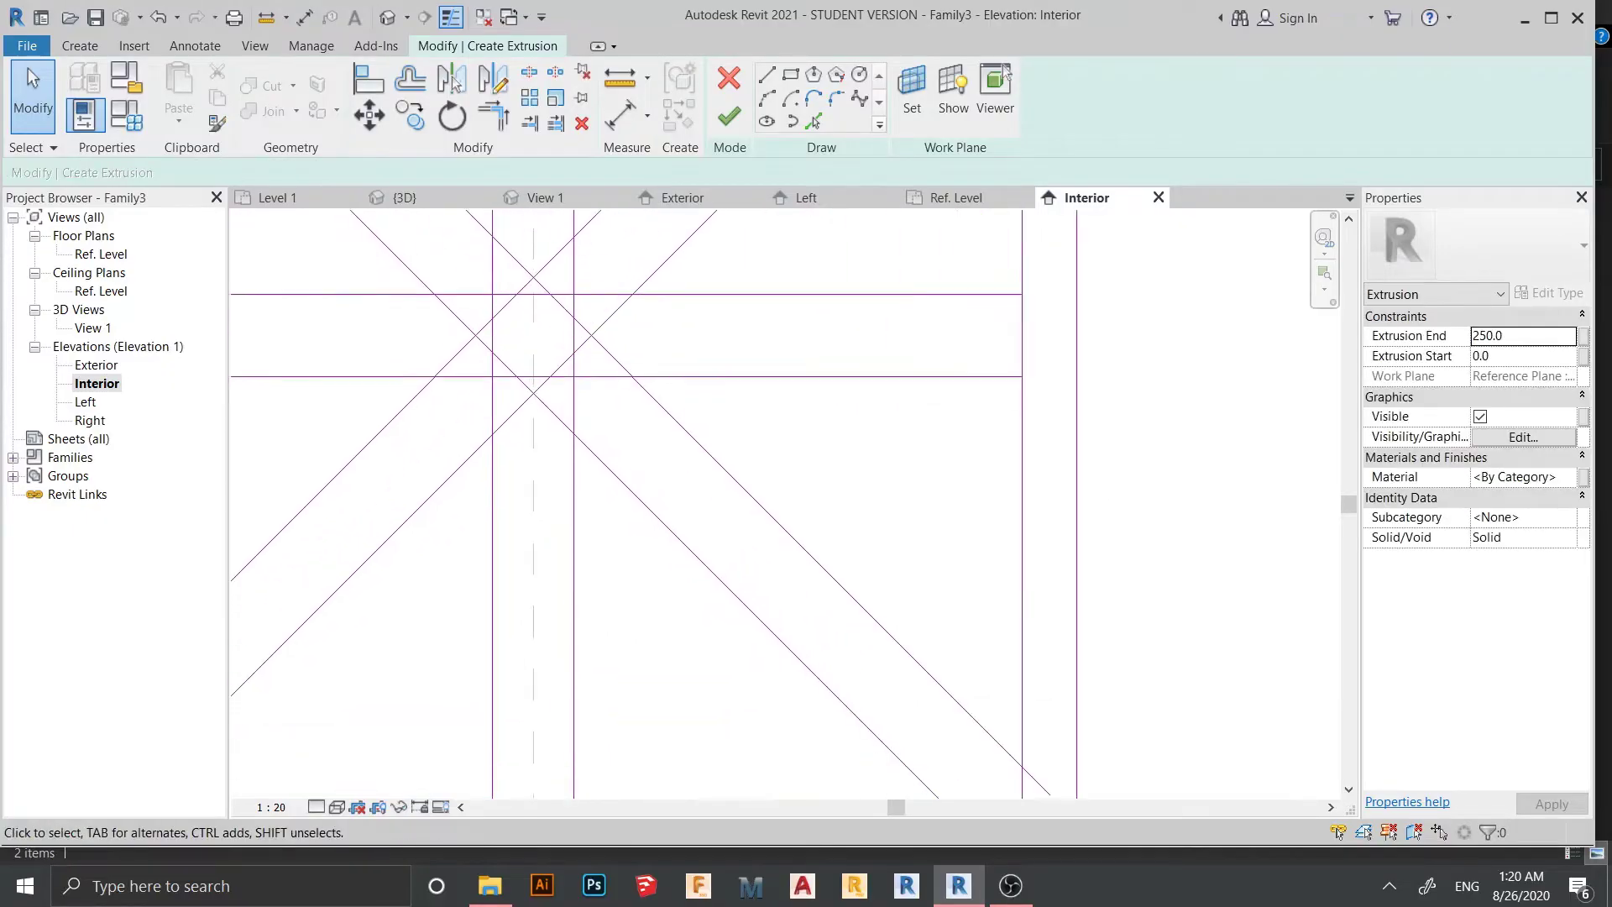
{"action": "key", "text": "s"}
{"action": "key", "text": "l"}
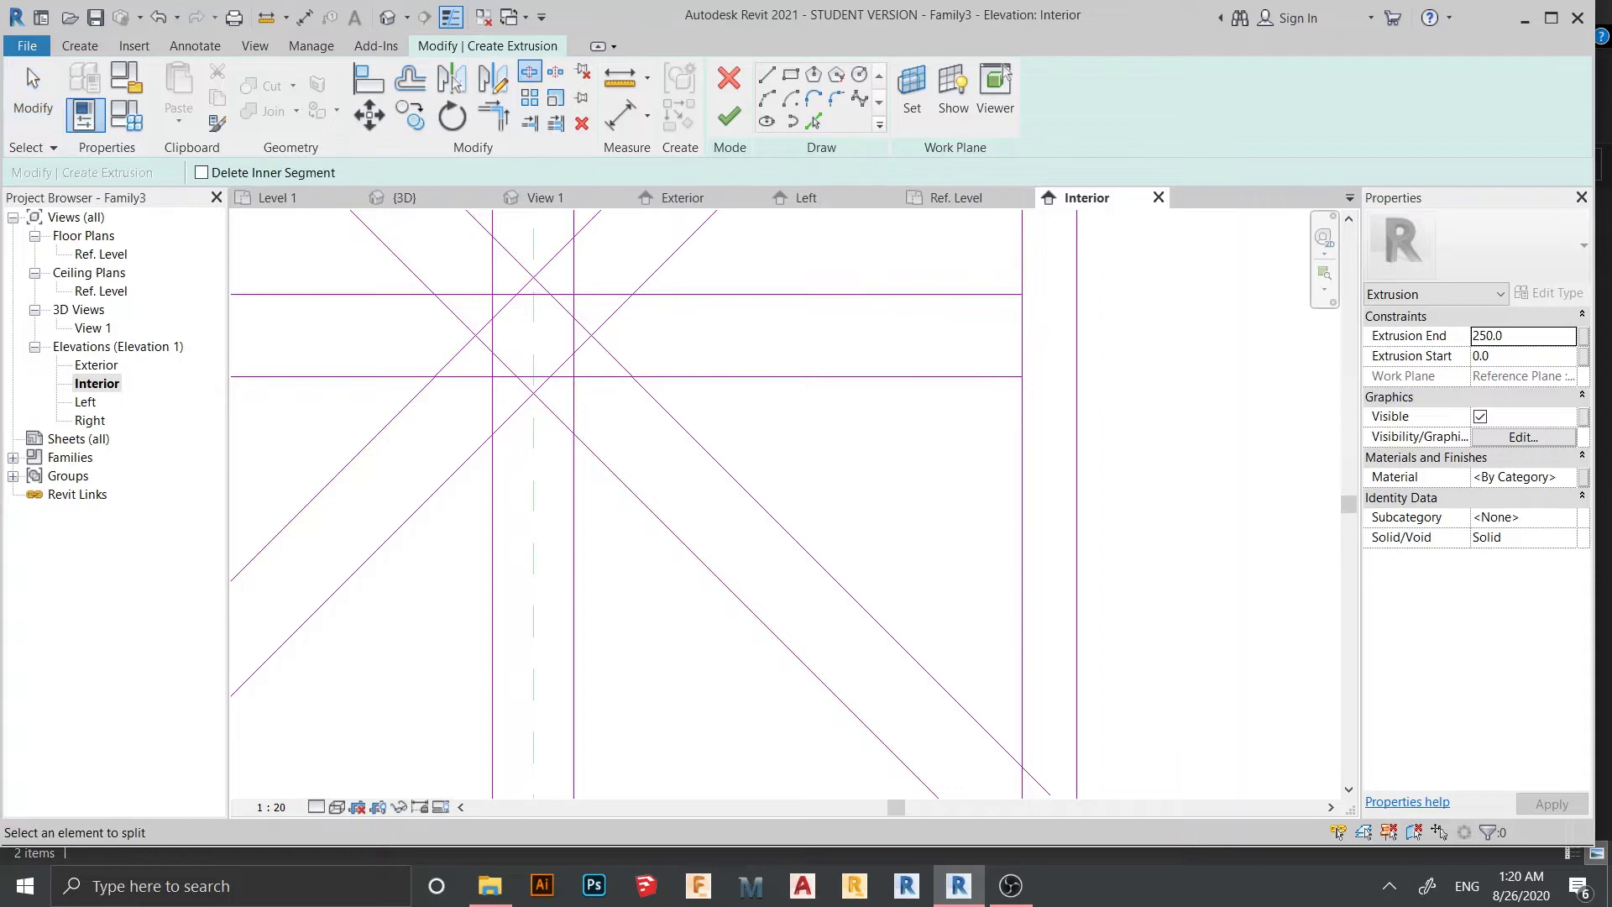
{"action": "scroll", "coordinate": [381, 384], "scroll_direction": "up", "scroll_amount": 2}
{"action": "middle_click_drag", "start_coordinate": [594, 489], "coordinate": [594, 554]}
{"action": "scroll", "coordinate": [593, 554], "scroll_direction": "up", "scroll_amount": 1}
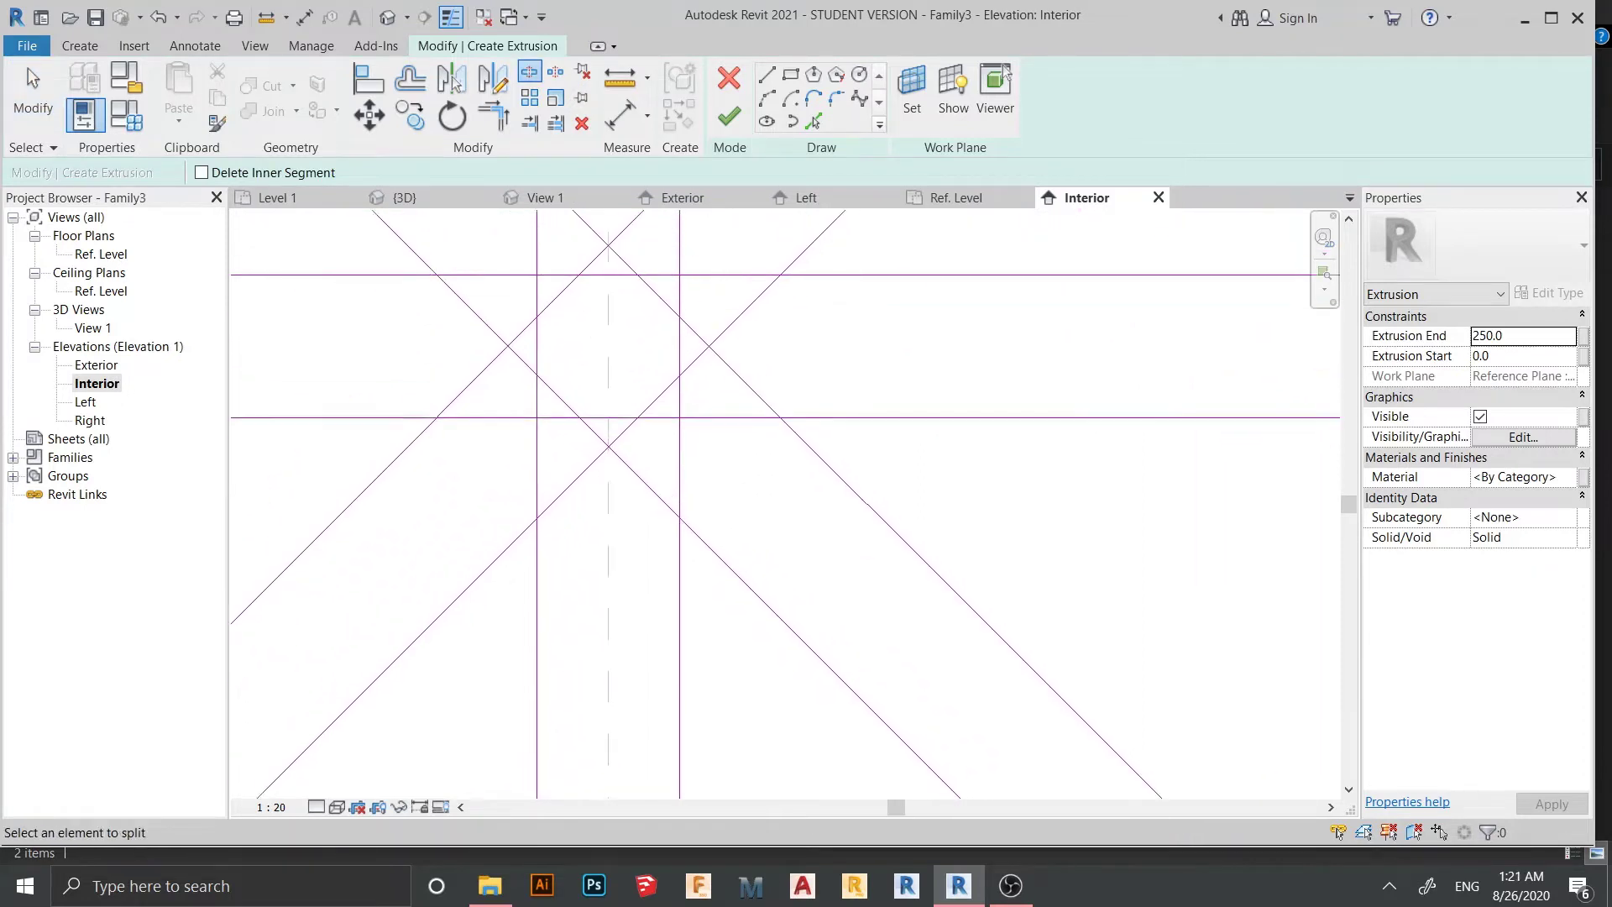
{"action": "scroll", "coordinate": [594, 554], "scroll_direction": "down", "scroll_amount": 2}
{"action": "scroll", "coordinate": [614, 466], "scroll_direction": "up", "scroll_amount": 2}
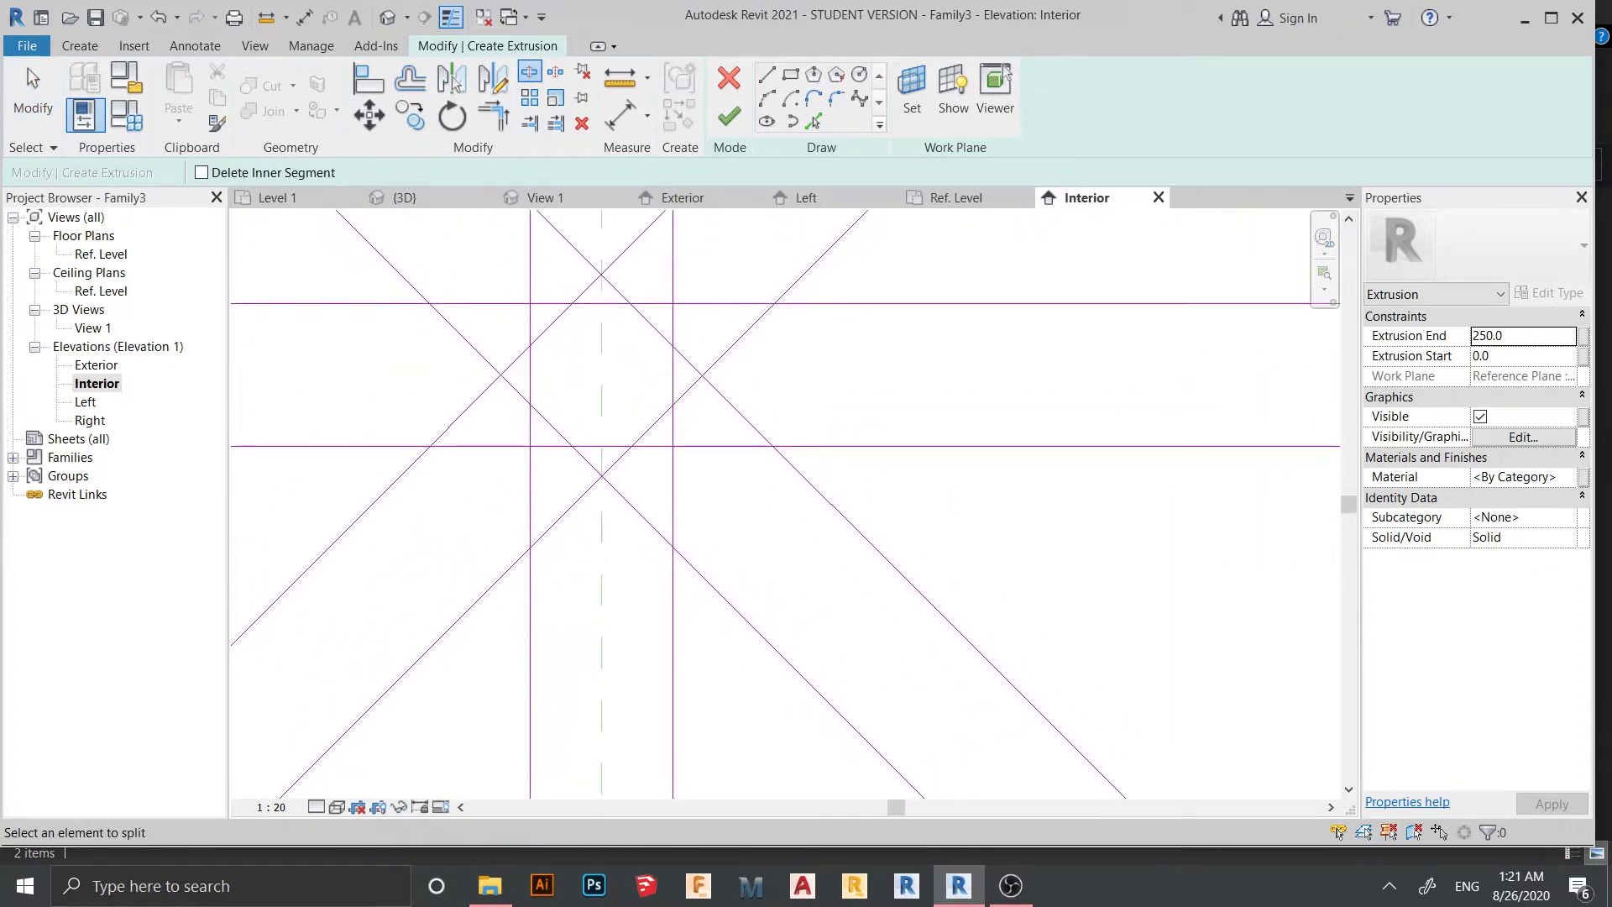
{"action": "left_click", "coordinate": [601, 446]}
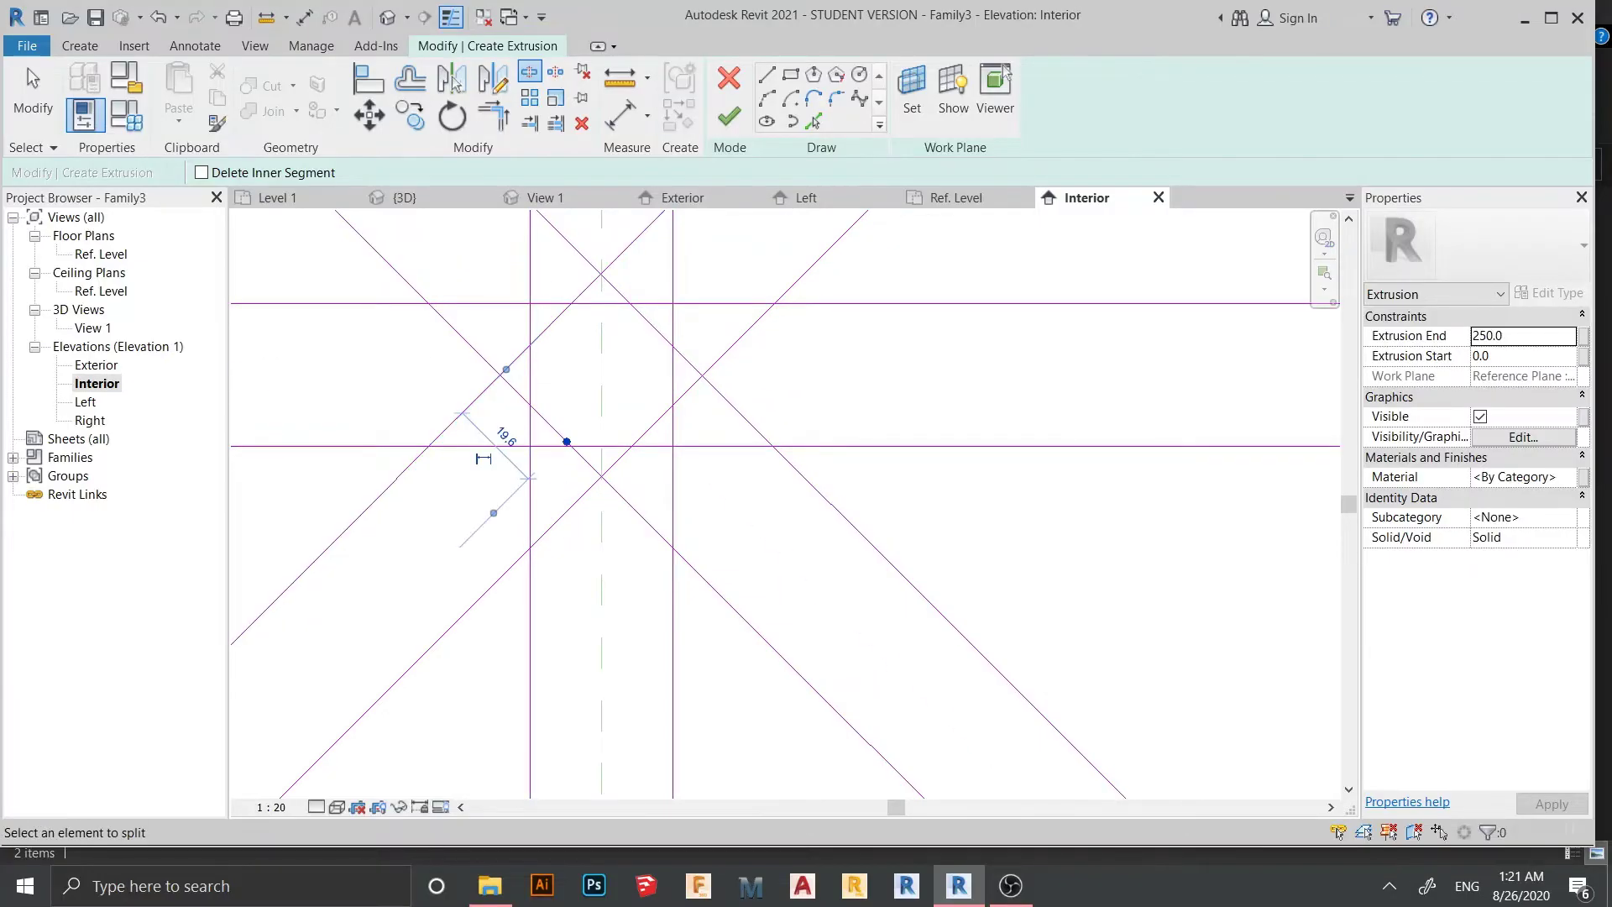
{"action": "left_click", "coordinate": [637, 441]}
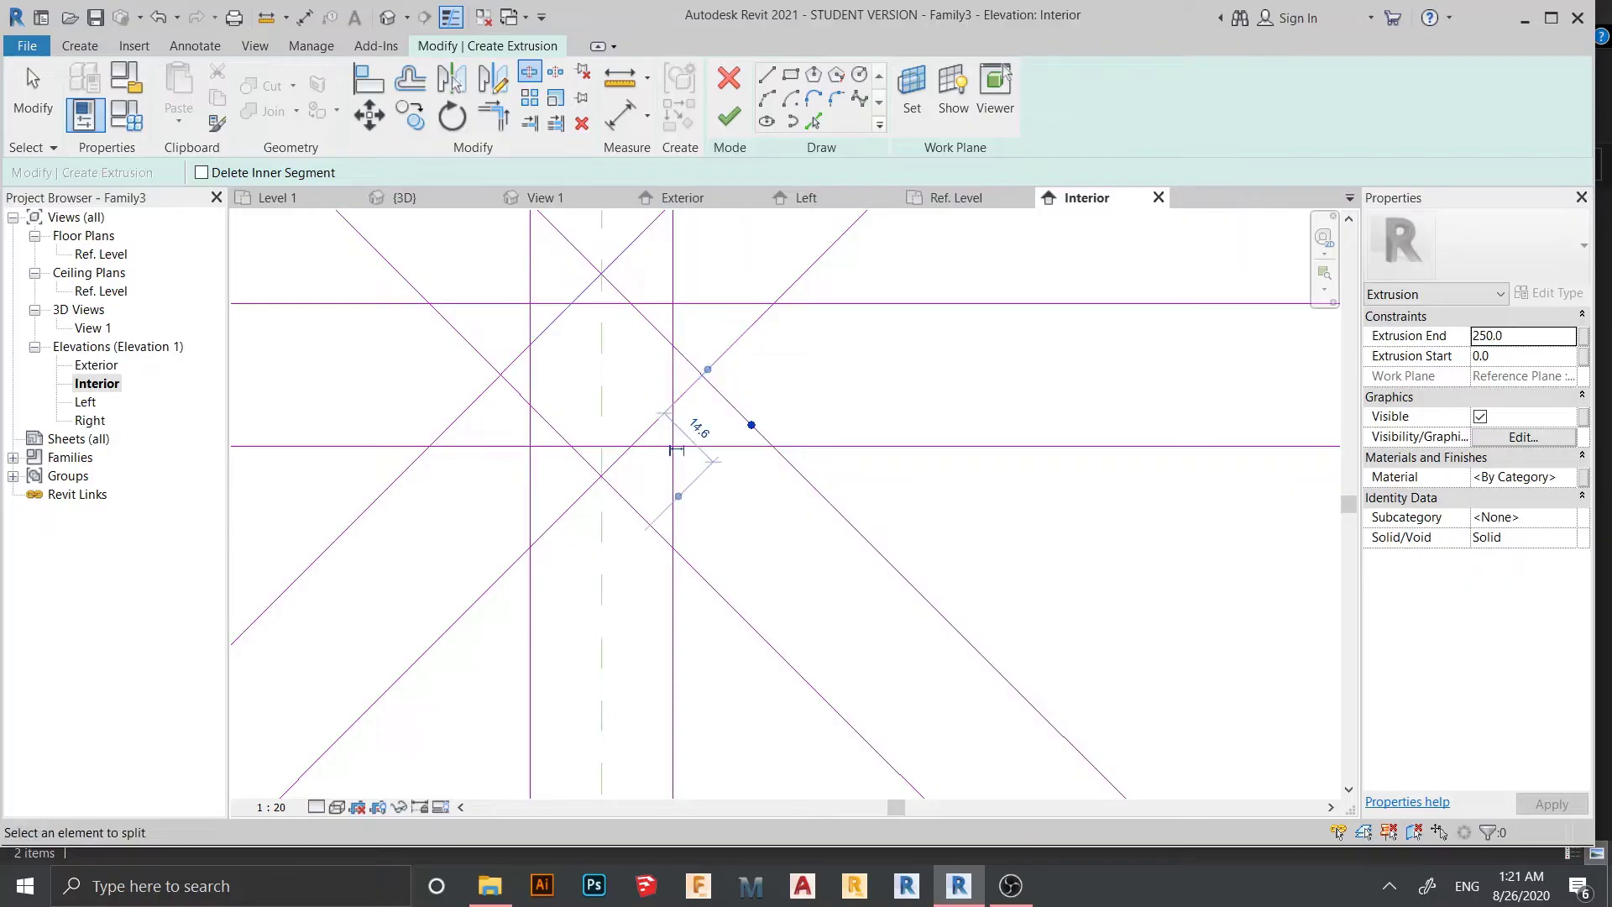
{"action": "left_click", "coordinate": [737, 340]}
{"action": "middle_click_drag", "start_coordinate": [653, 297], "coordinate": [691, 459]}
{"action": "scroll", "coordinate": [691, 459], "scroll_direction": "up", "scroll_amount": 2}
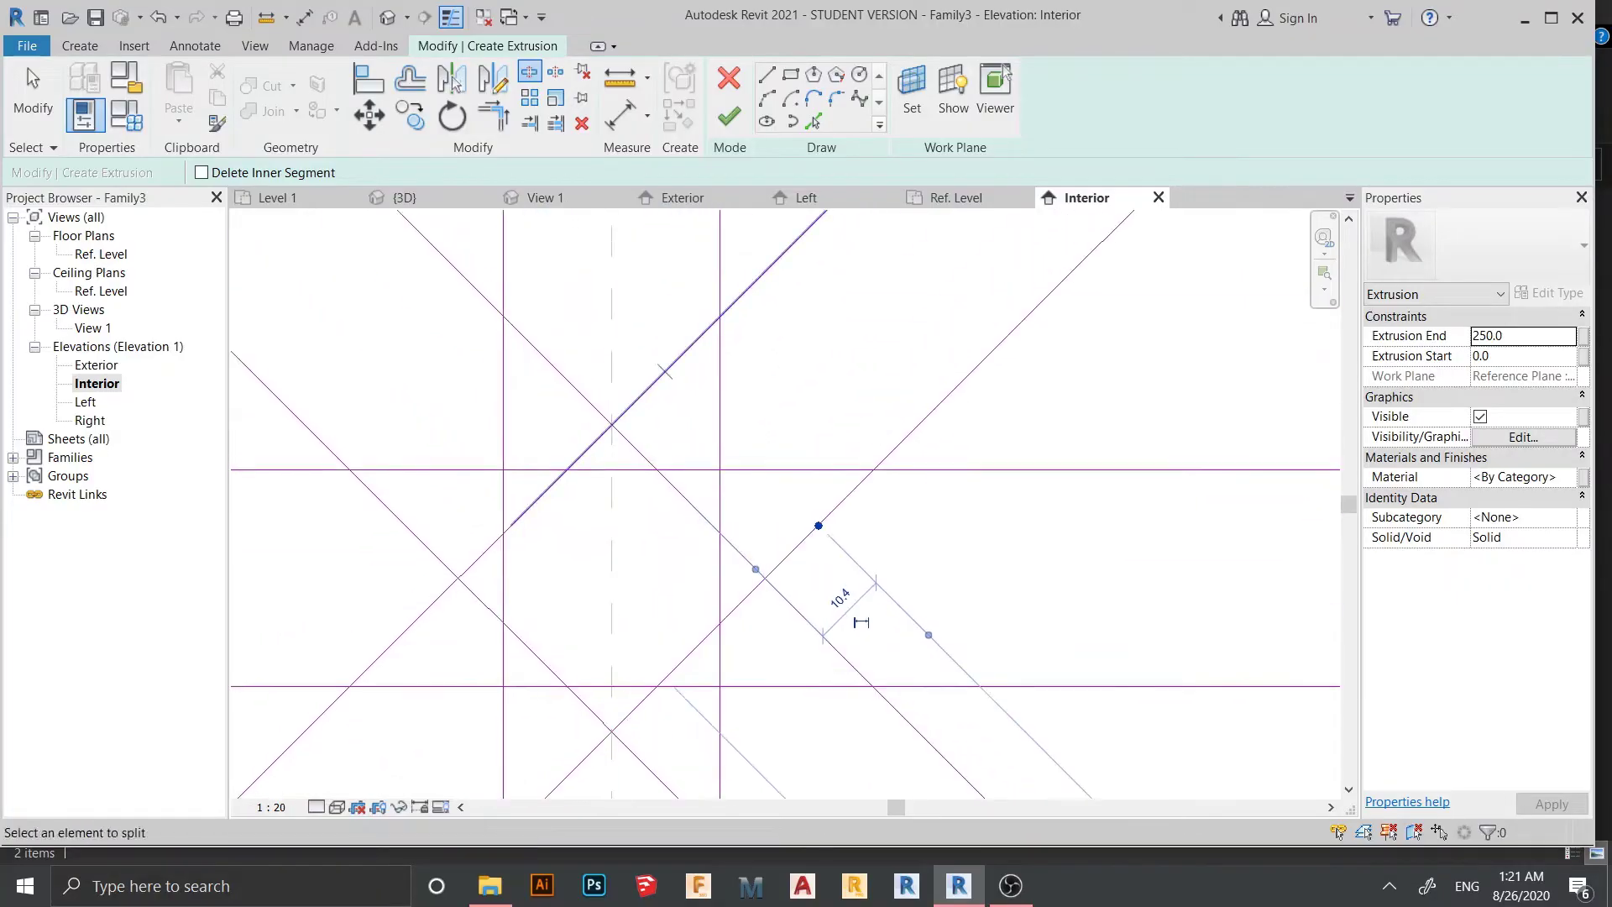
{"action": "left_click", "coordinate": [665, 371]}
- Trim the split lines below and left of the centre into corners between each diagonal and its neighbouring vertical or horizontal line
{"action": "scroll", "coordinate": [611, 336], "scroll_direction": "down", "scroll_amount": 3}
{"action": "middle_click_drag", "start_coordinate": [638, 352], "coordinate": [596, 252]}
{"action": "scroll", "coordinate": [623, 361], "scroll_direction": "down", "scroll_amount": 1}
{"action": "scroll", "coordinate": [623, 361], "scroll_direction": "up", "scroll_amount": 1}
{"action": "key", "text": "t"}
{"action": "key", "text": "r"}
{"action": "scroll", "coordinate": [645, 503], "scroll_direction": "up", "scroll_amount": 2}
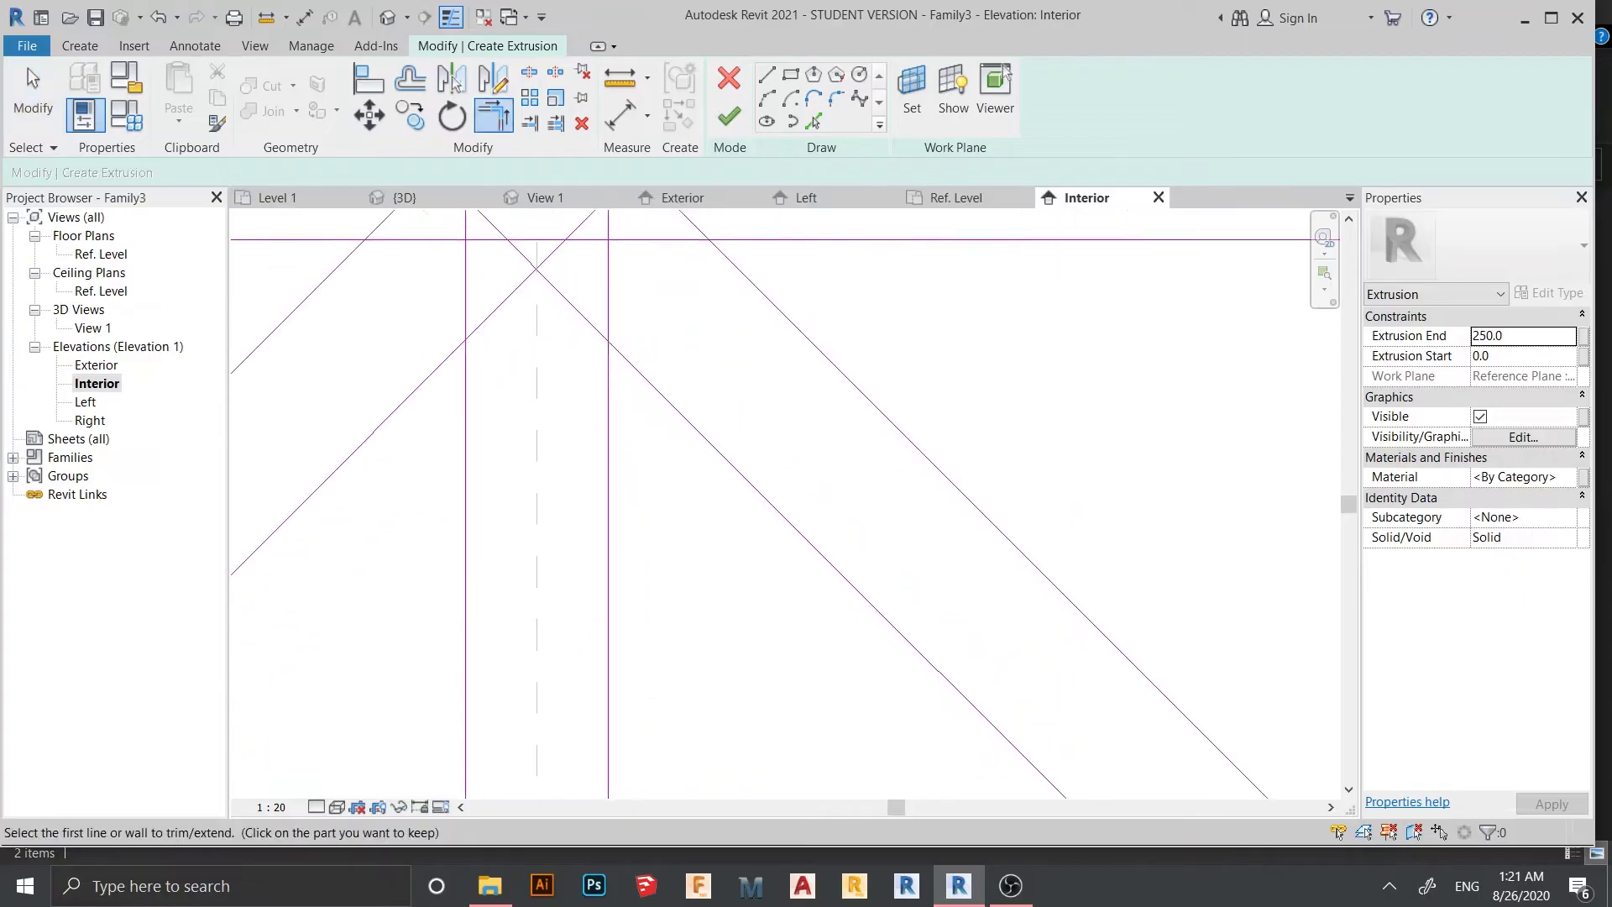
{"action": "left_click", "coordinate": [608, 495]}
{"action": "left_click", "coordinate": [755, 488]}
{"action": "scroll", "coordinate": [940, 708], "scroll_direction": "down", "scroll_amount": 2}
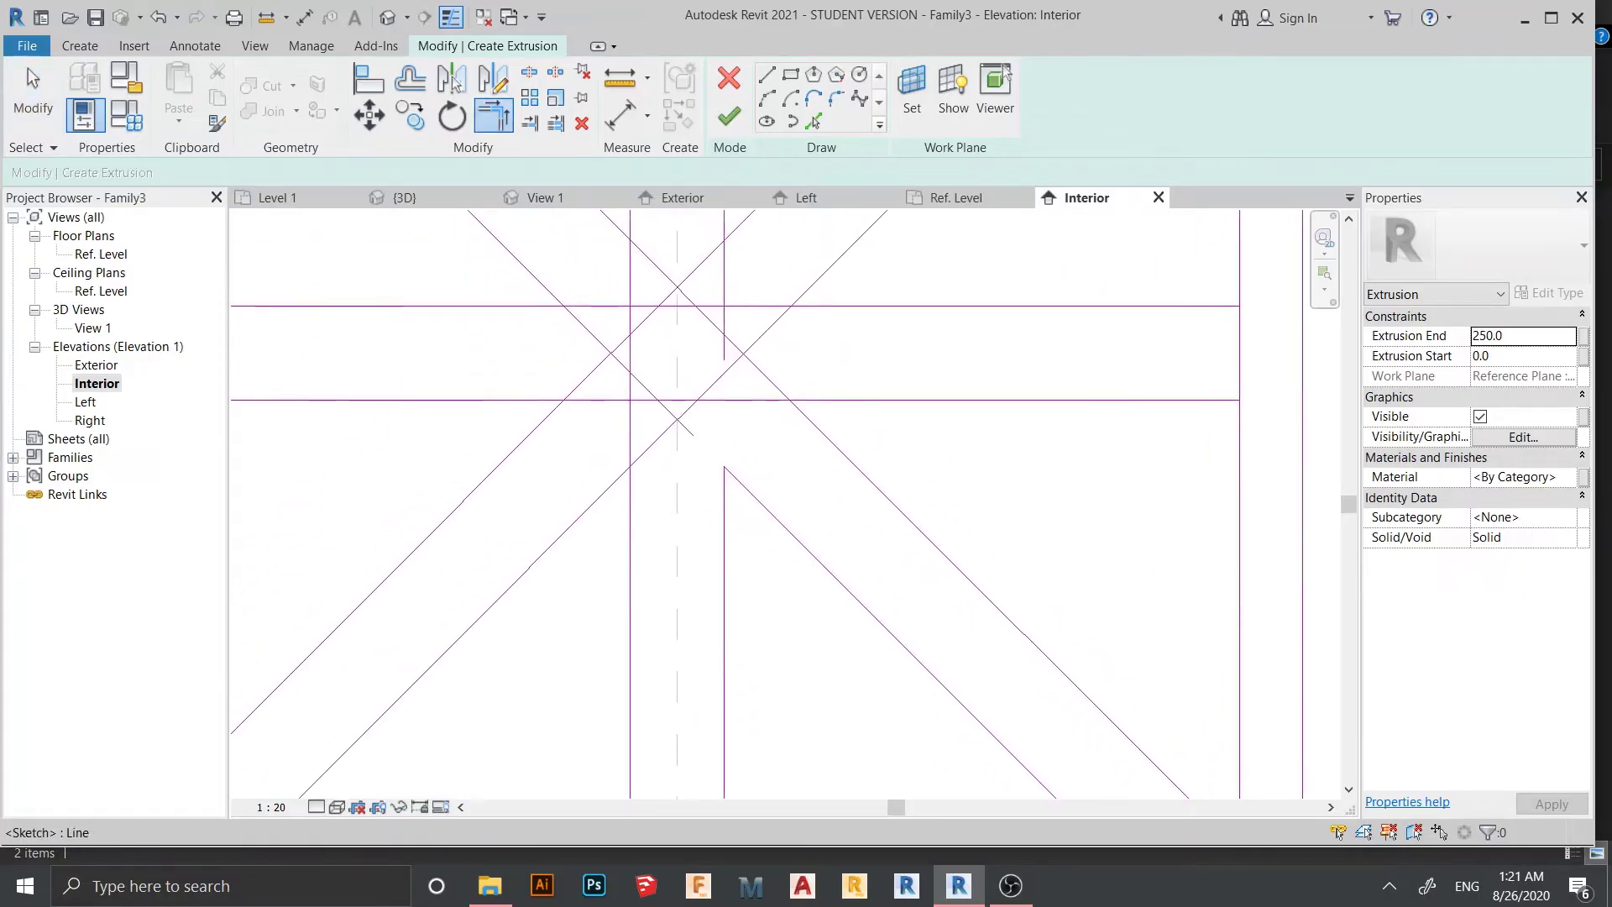
{"action": "left_click", "coordinate": [627, 588]}
{"action": "left_click", "coordinate": [506, 588]}
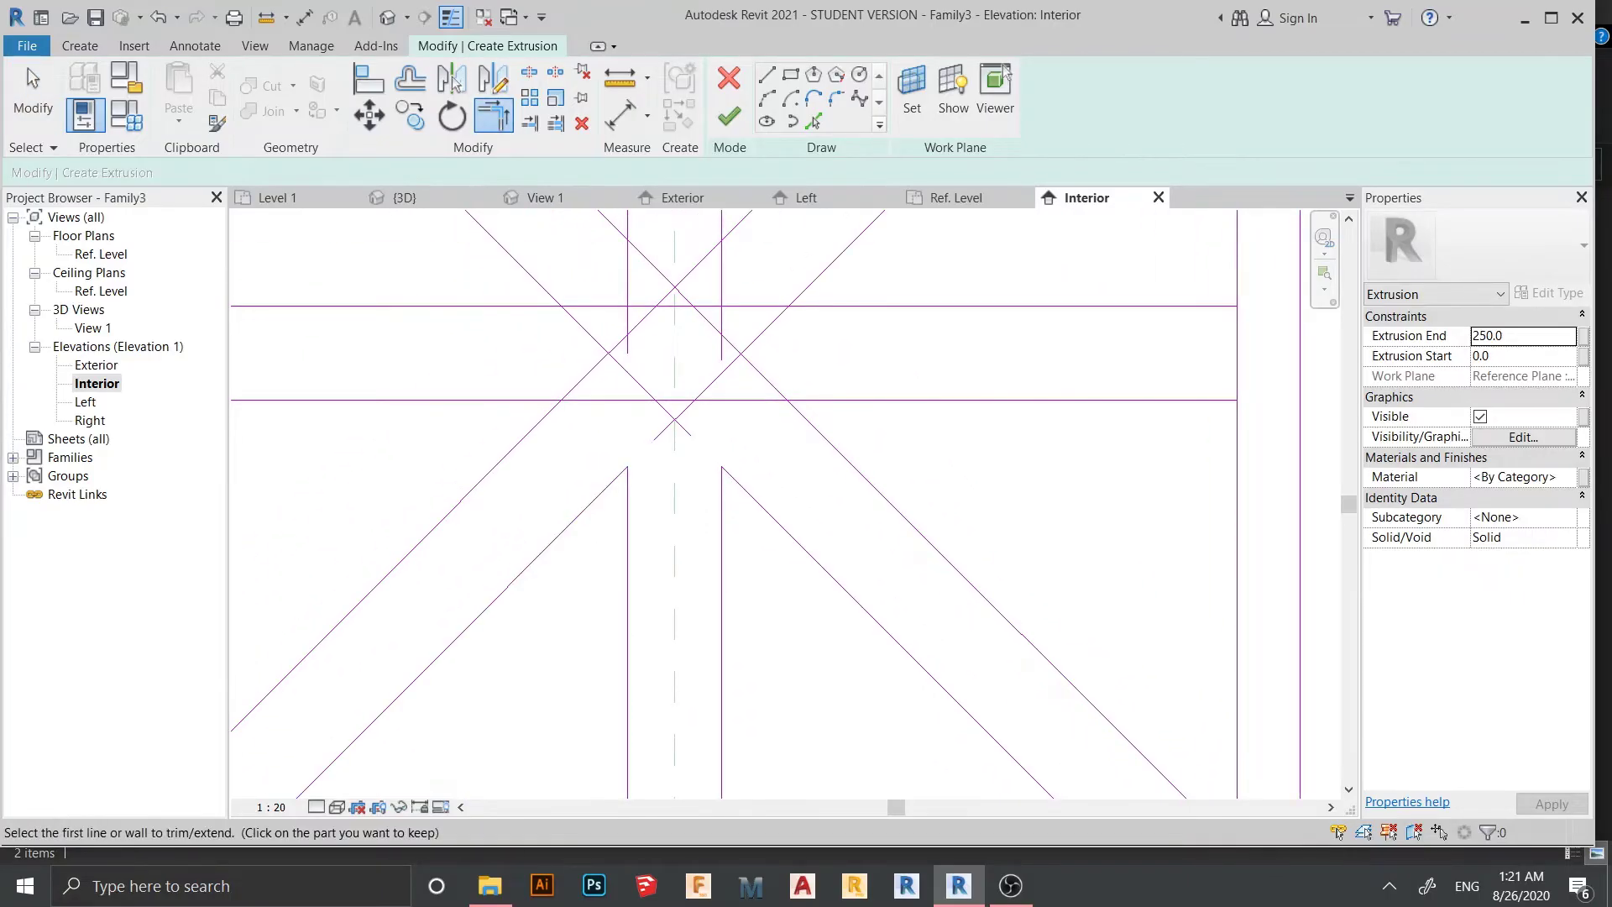
{"action": "left_click", "coordinate": [460, 501]}
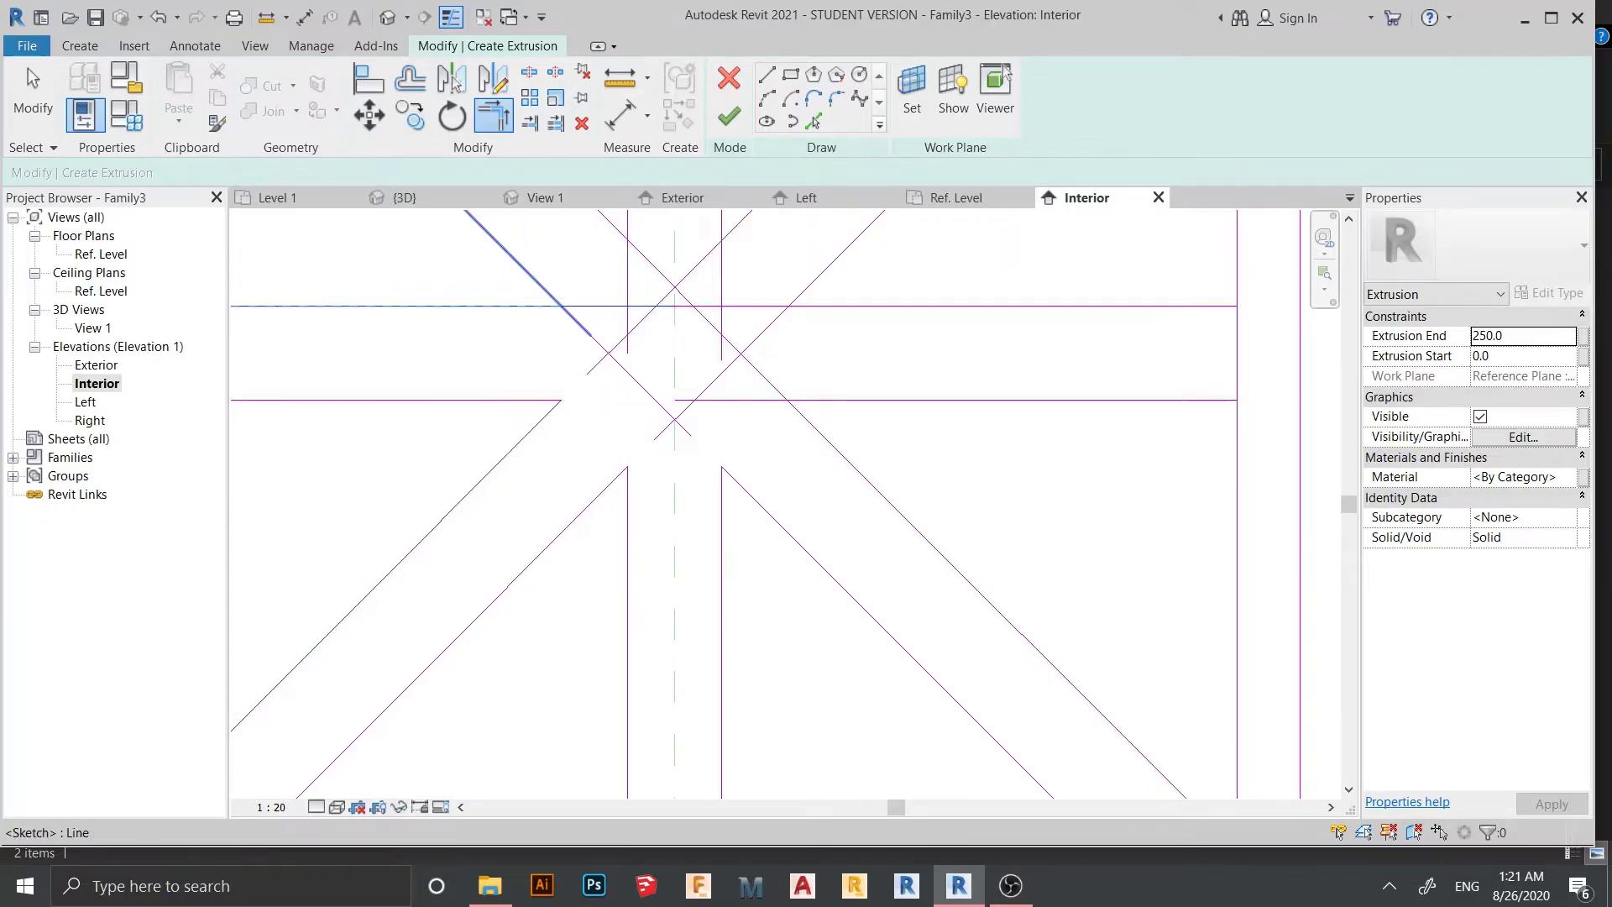
- Trim the remaining lines above and to the right of the centre into corners with their neighbouring diagonals
{"action": "middle_click_drag", "start_coordinate": [671, 504], "coordinate": [652, 697]}
{"action": "left_click", "coordinate": [608, 379]}
{"action": "left_click", "coordinate": [702, 379]}
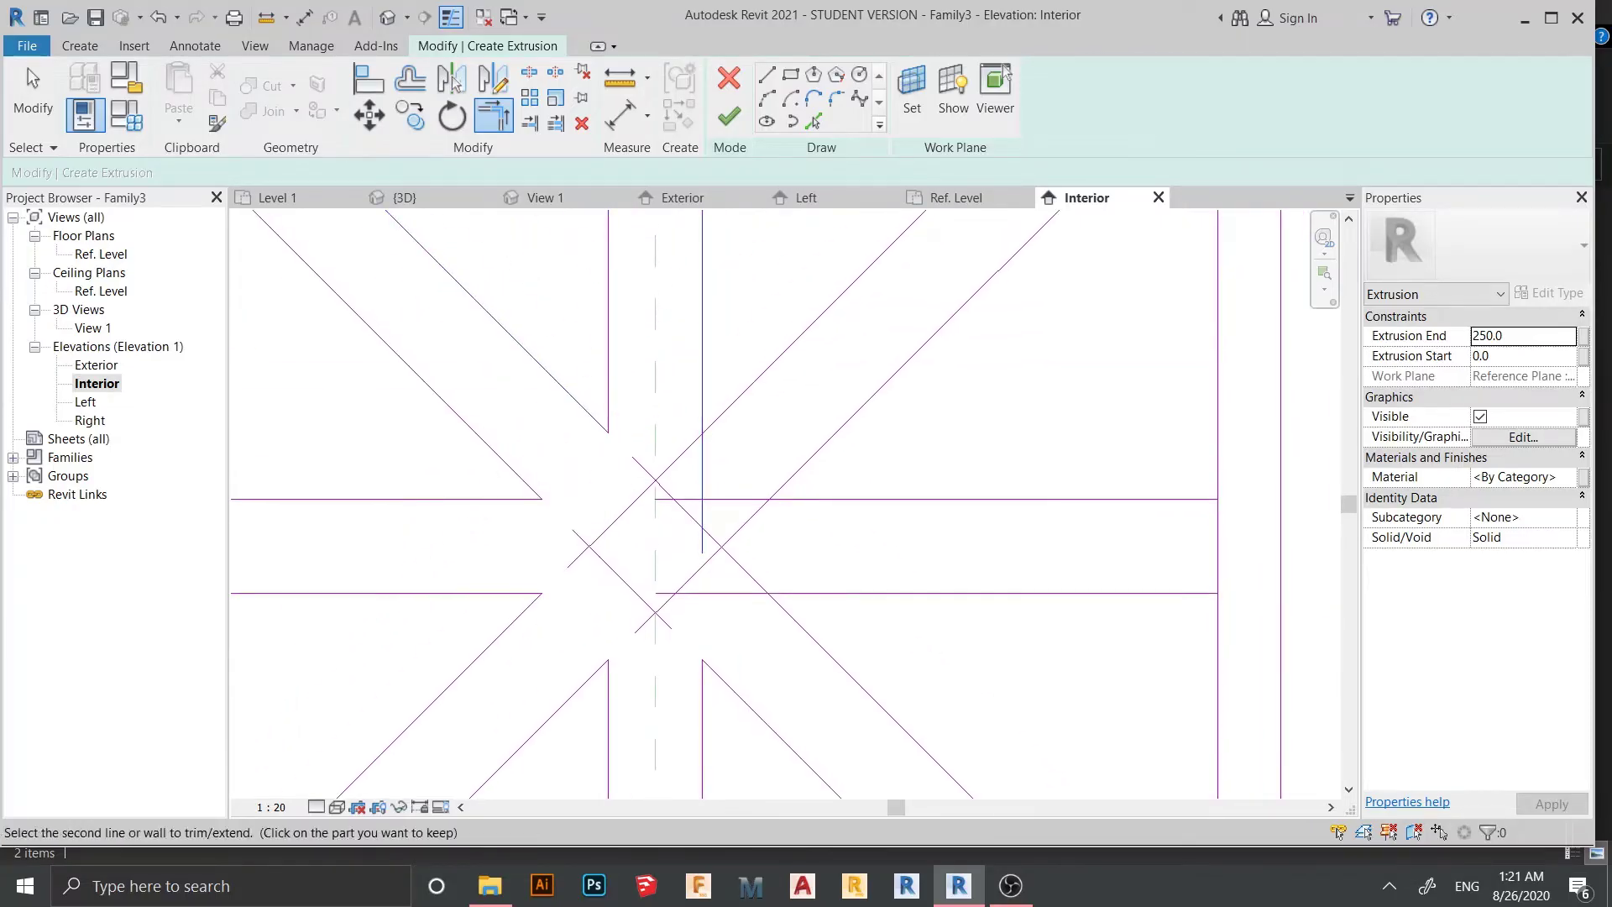
{"action": "left_click", "coordinate": [763, 372]}
{"action": "left_click", "coordinate": [841, 427]}
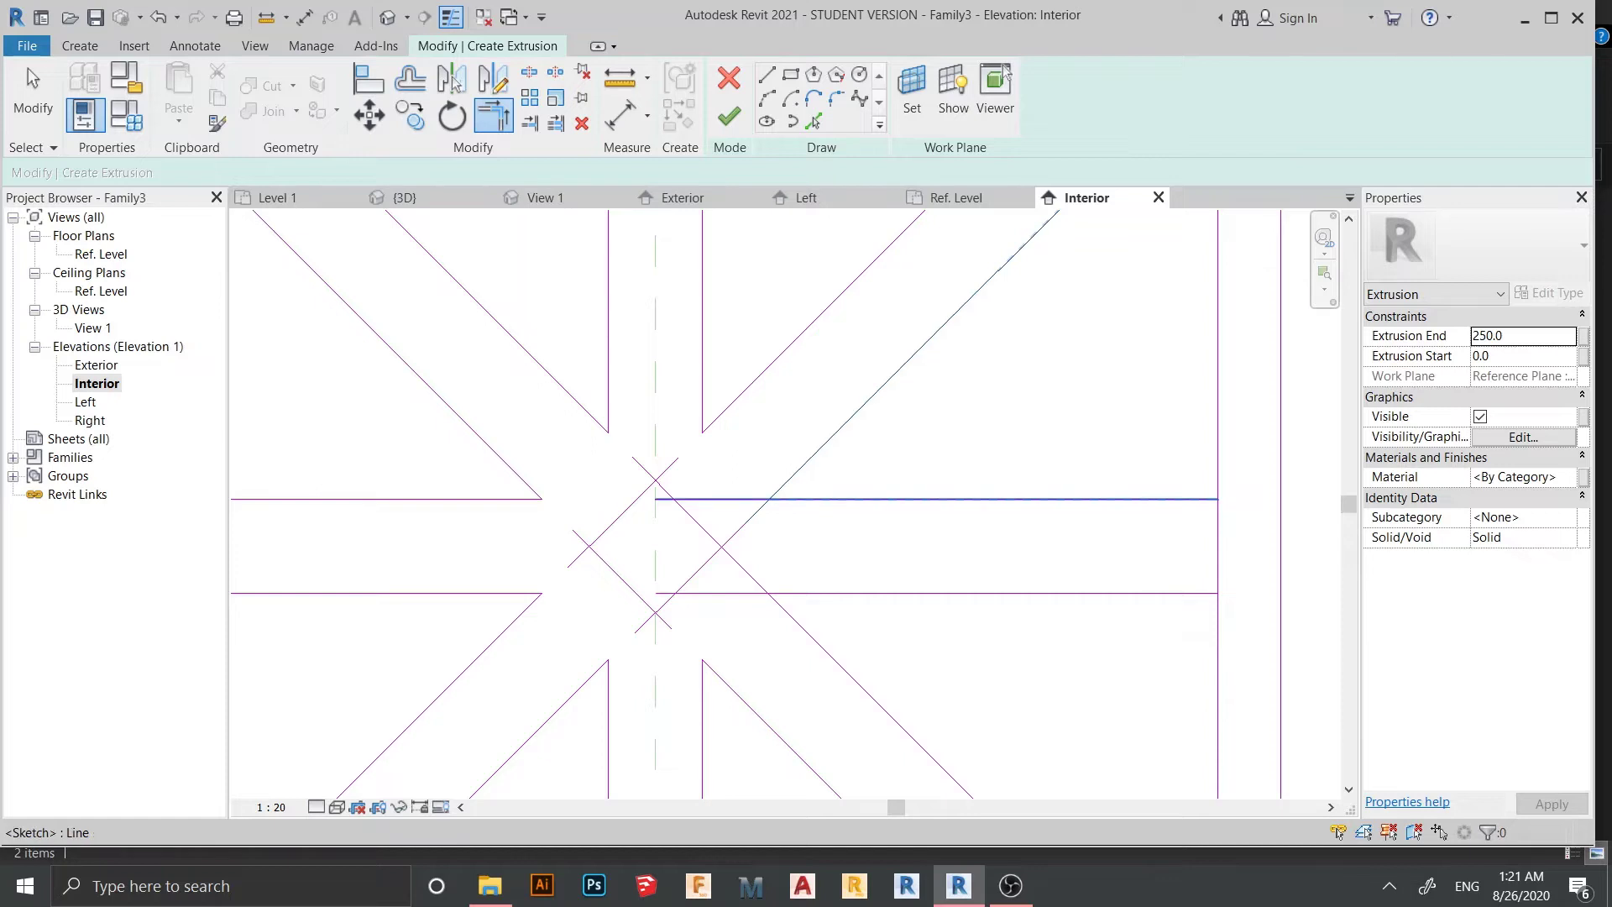
{"action": "left_click", "coordinate": [861, 500]}
{"action": "scroll", "coordinate": [861, 507], "scroll_direction": "down", "scroll_amount": 2}
{"action": "middle_click_drag", "start_coordinate": [862, 507], "coordinate": [802, 386]}
{"action": "left_click", "coordinate": [811, 451]}
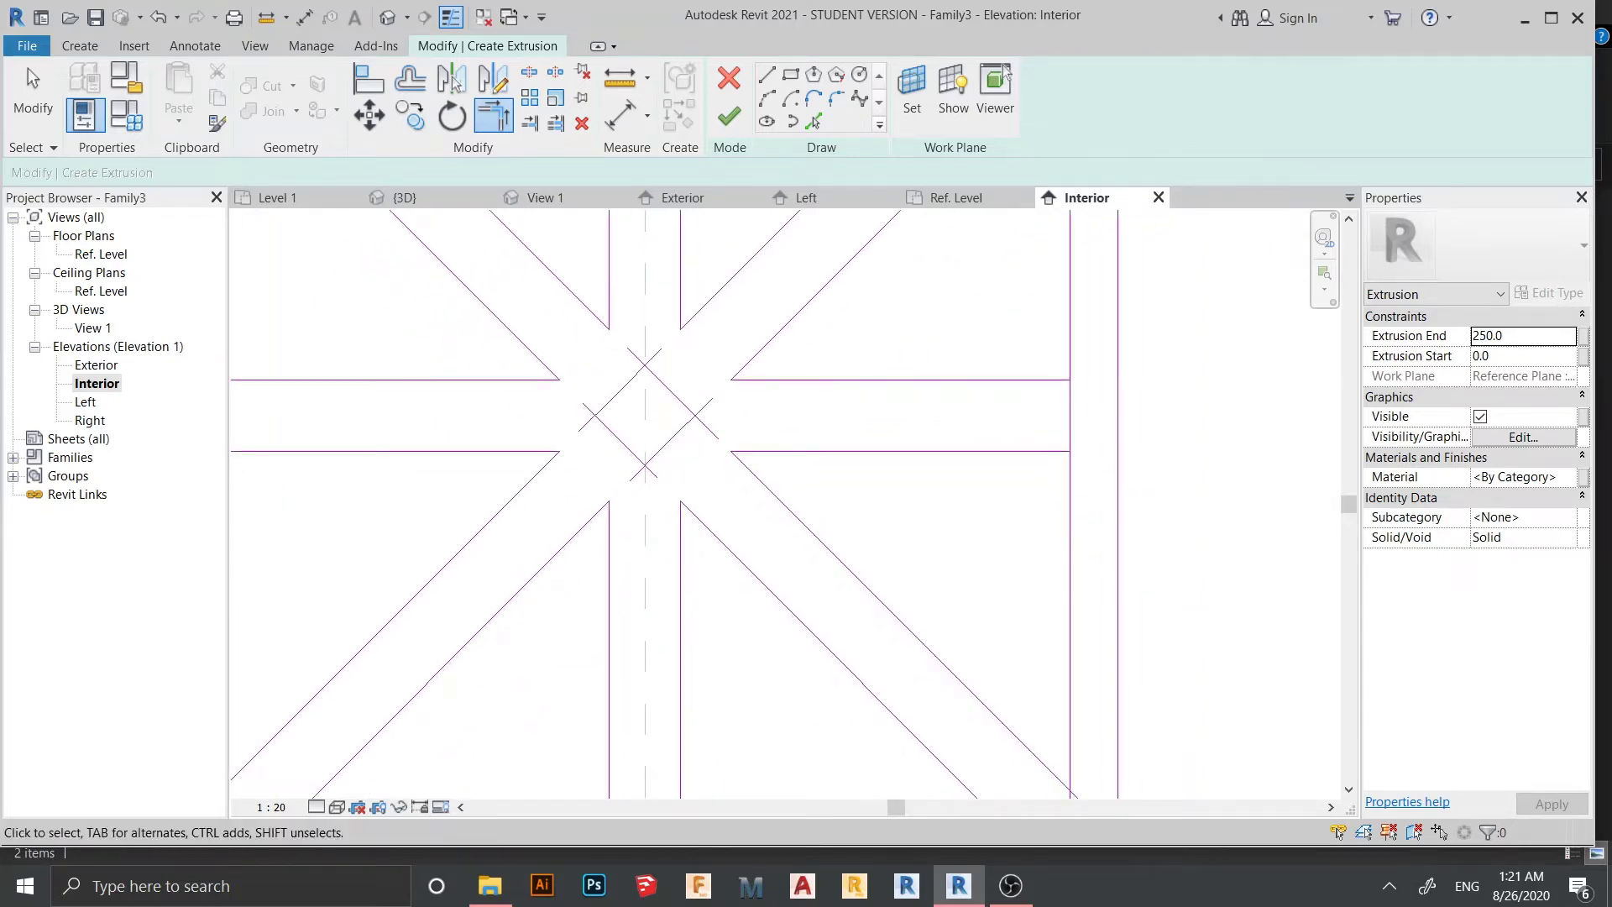
- Delete the leftover diagonal segments crossing at the panel's centre
{"action": "key", "text": "Escape"}
{"action": "left_click_drag", "start_coordinate": [725, 496], "coordinate": [582, 361]}
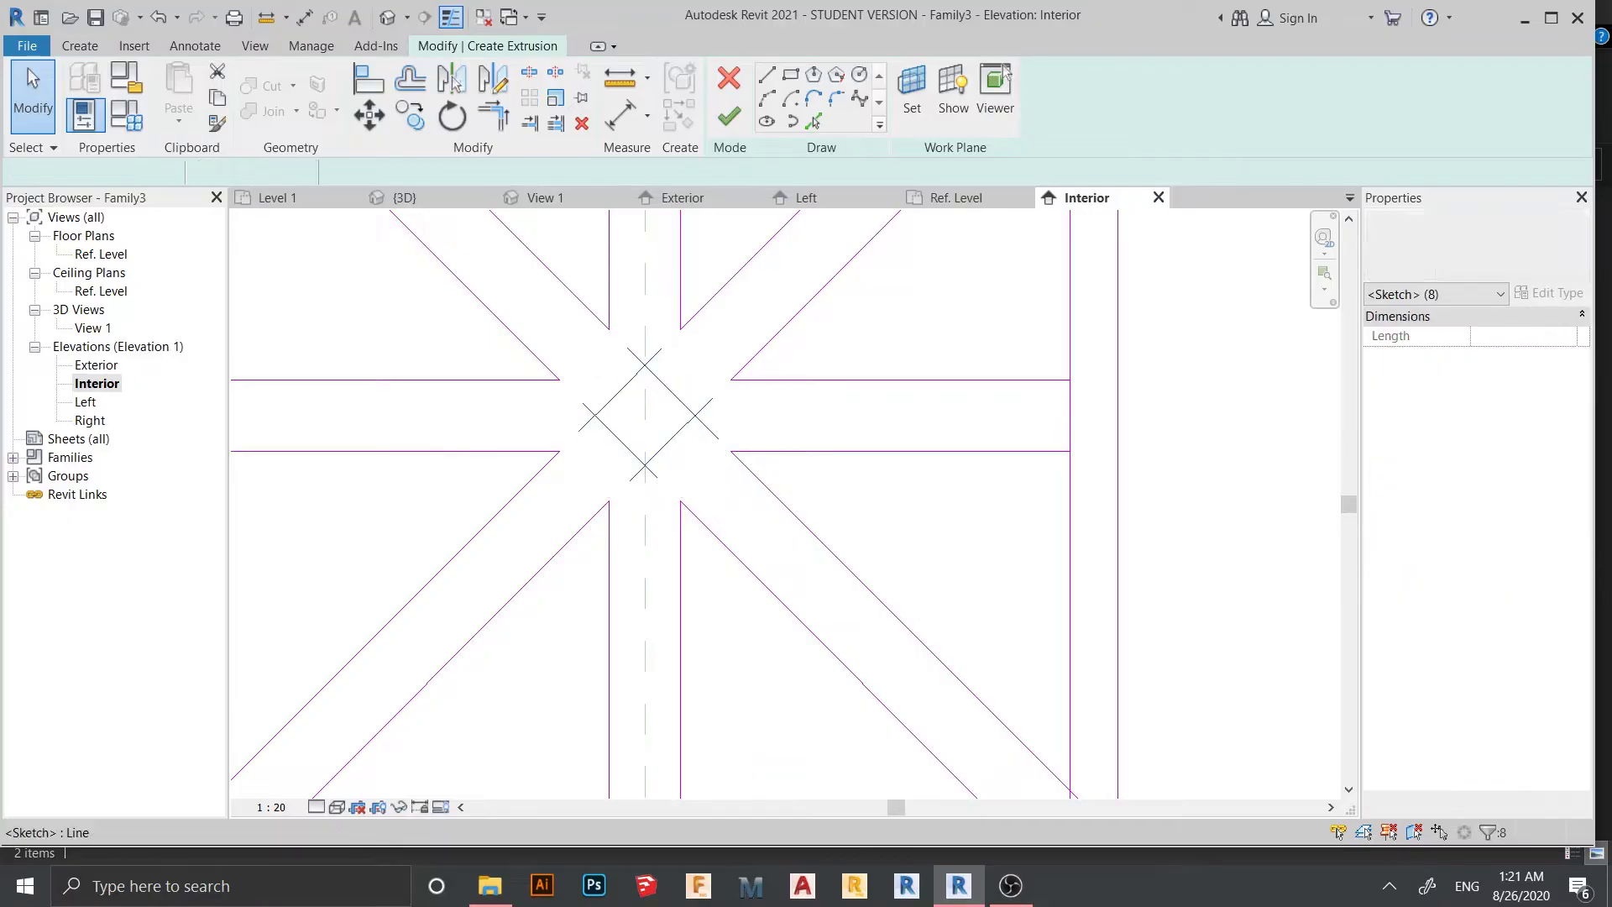
{"action": "key", "text": "Escape"}
{"action": "scroll", "coordinate": [663, 473], "scroll_direction": "up", "scroll_amount": 3}
{"action": "scroll", "coordinate": [627, 533], "scroll_direction": "down", "scroll_amount": 2}
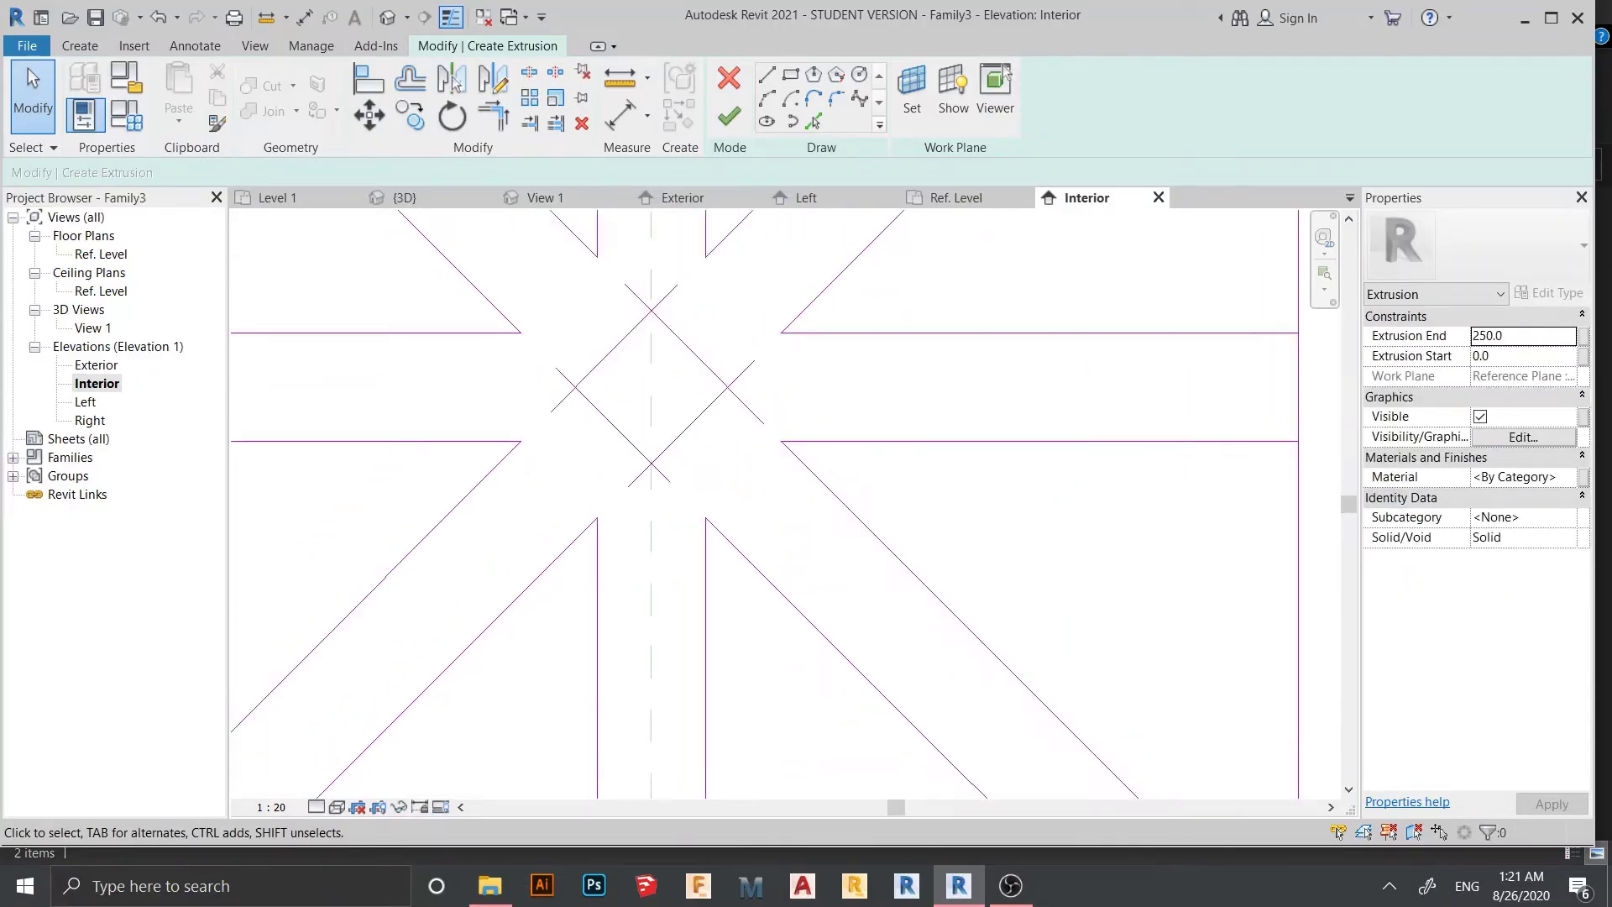
{"action": "left_click_drag", "start_coordinate": [691, 507], "coordinate": [543, 298]}
{"action": "key", "text": "Delete"}
{"action": "key", "text": "Delete"}
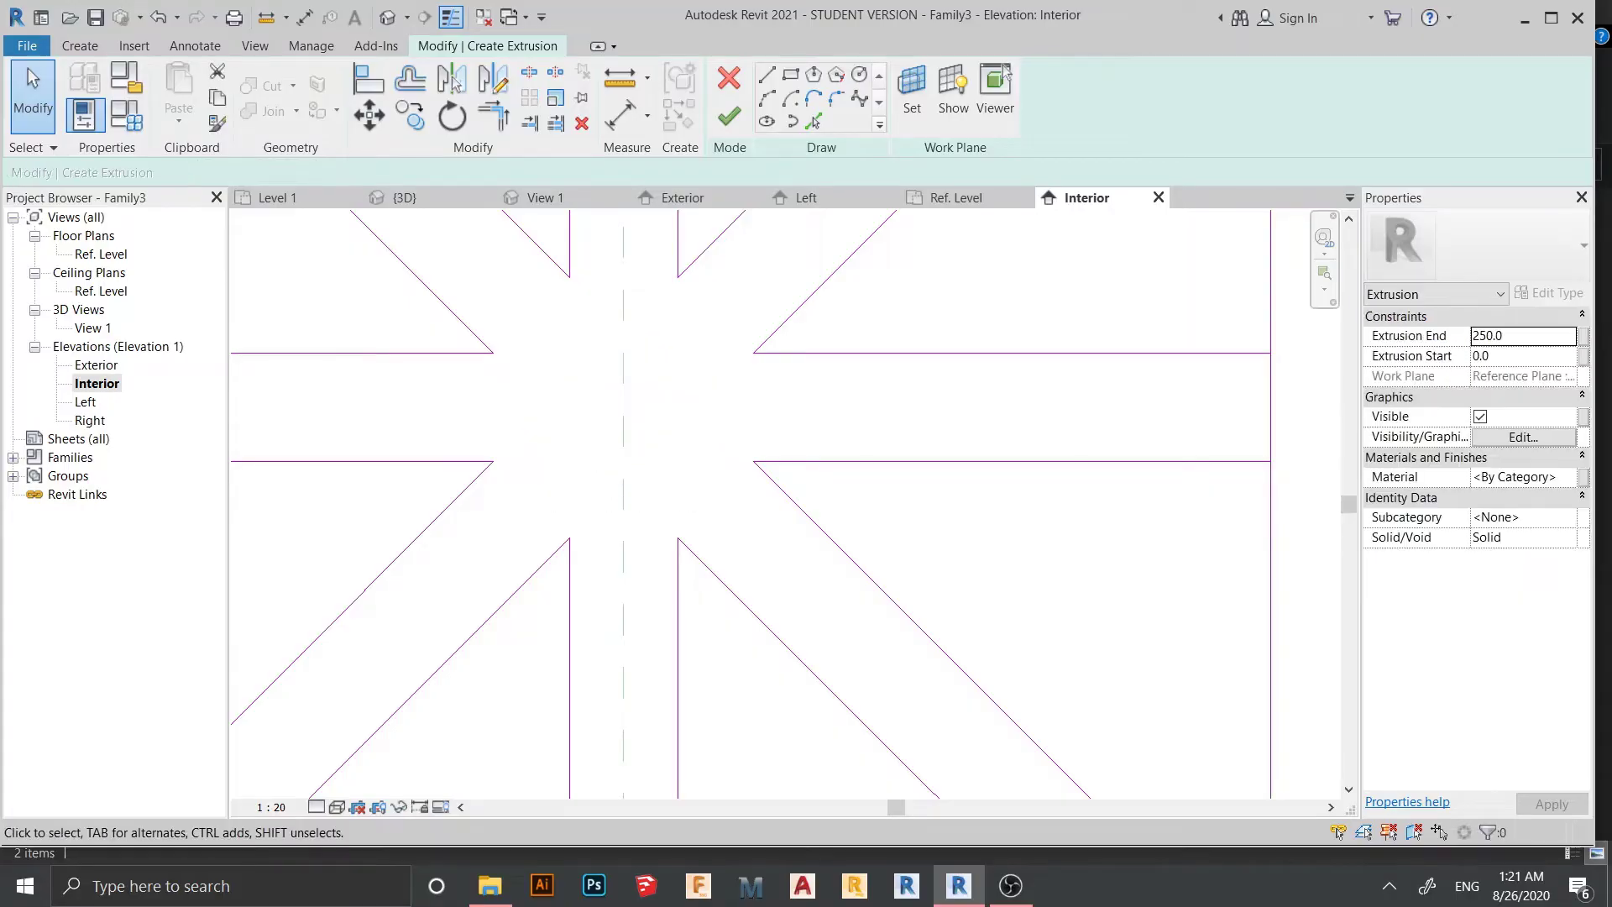
- Split all four sides of the inner frame rectangle at their midpoints, between the paired bar lines
{"action": "scroll", "coordinate": [555, 513], "scroll_direction": "down", "scroll_amount": 4}
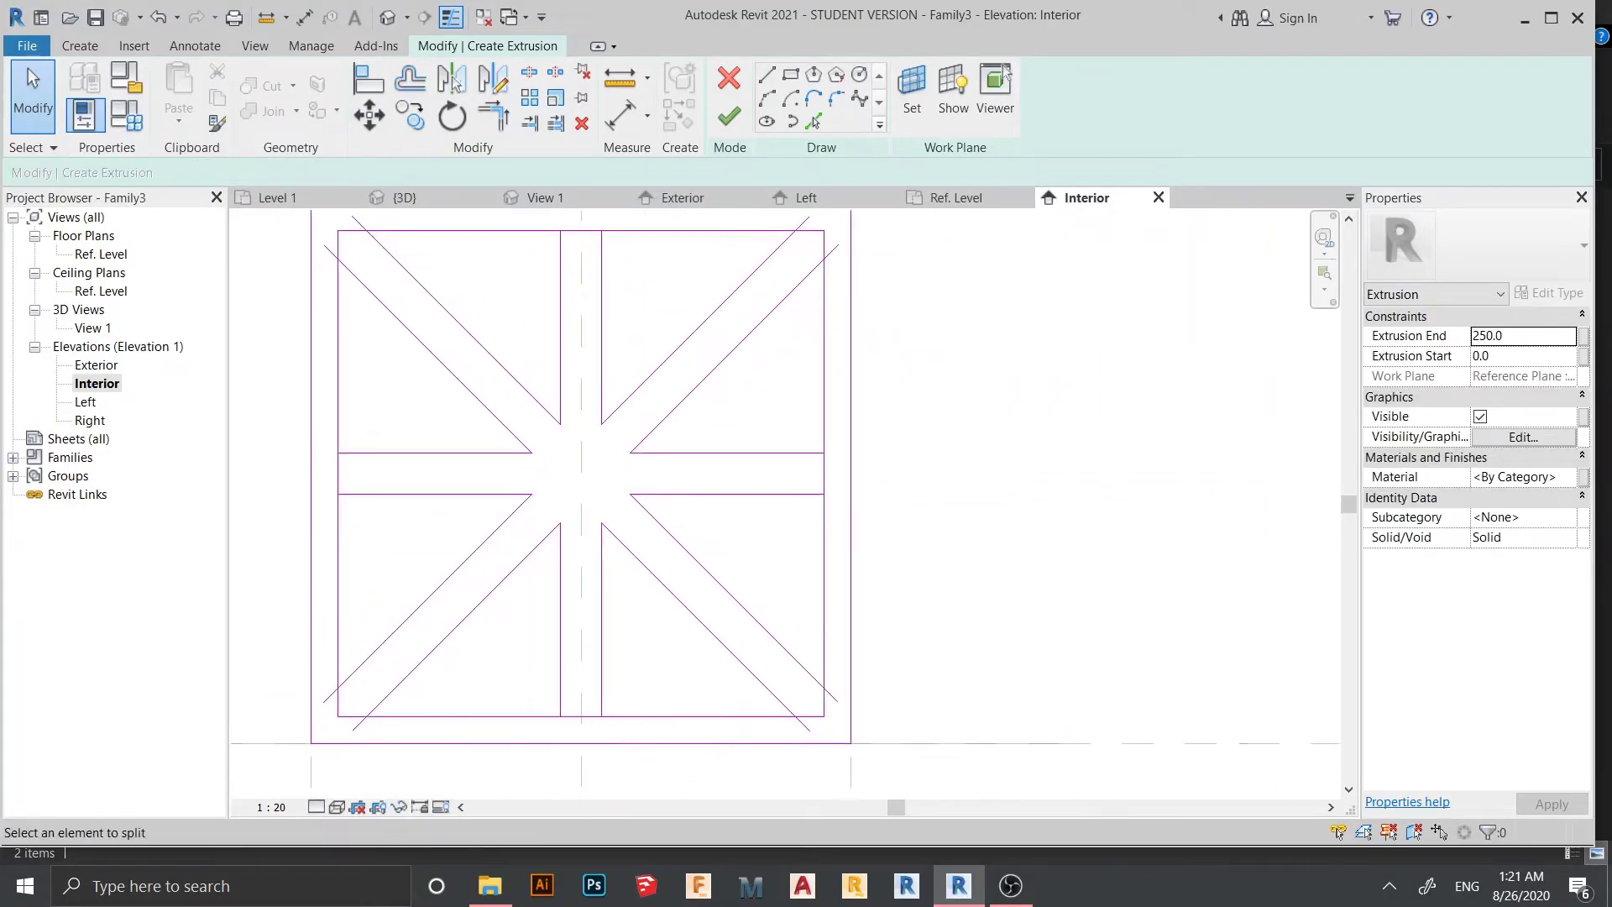
{"action": "key", "text": "s"}
{"action": "key", "text": "l"}
{"action": "scroll", "coordinate": [753, 517], "scroll_direction": "up", "scroll_amount": 1}
{"action": "left_click", "coordinate": [863, 451]}
{"action": "scroll", "coordinate": [844, 448], "scroll_direction": "down", "scroll_amount": 1}
{"action": "middle_click_drag", "start_coordinate": [843, 448], "coordinate": [787, 293]}
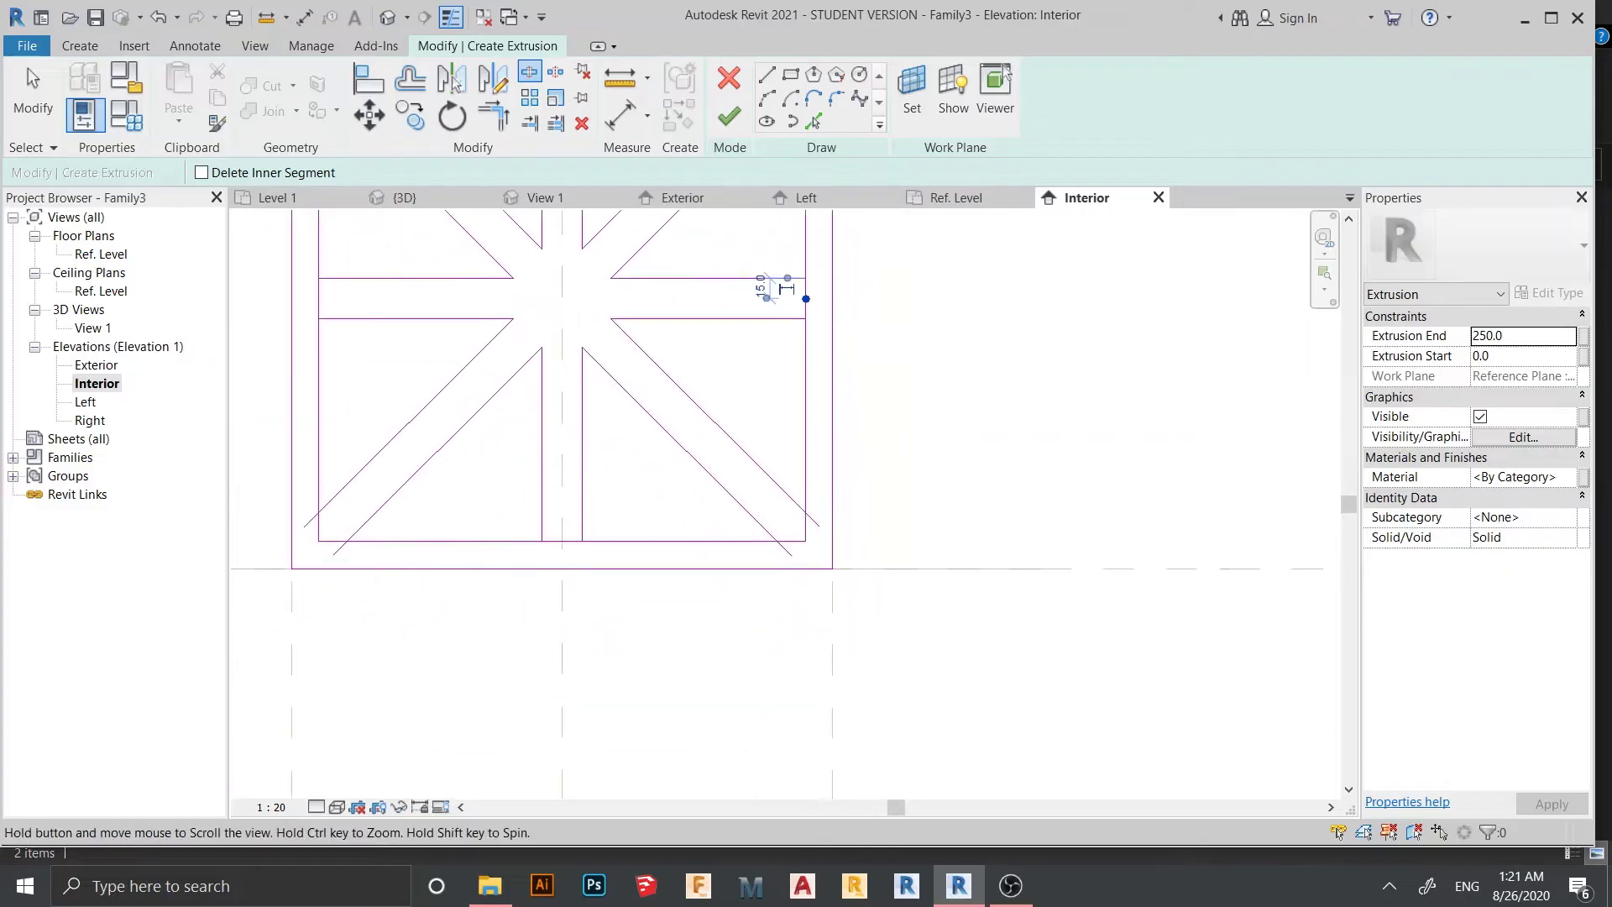
{"action": "scroll", "coordinate": [824, 597], "scroll_direction": "up", "scroll_amount": 1}
{"action": "scroll", "coordinate": [749, 514], "scroll_direction": "down", "scroll_amount": 3}
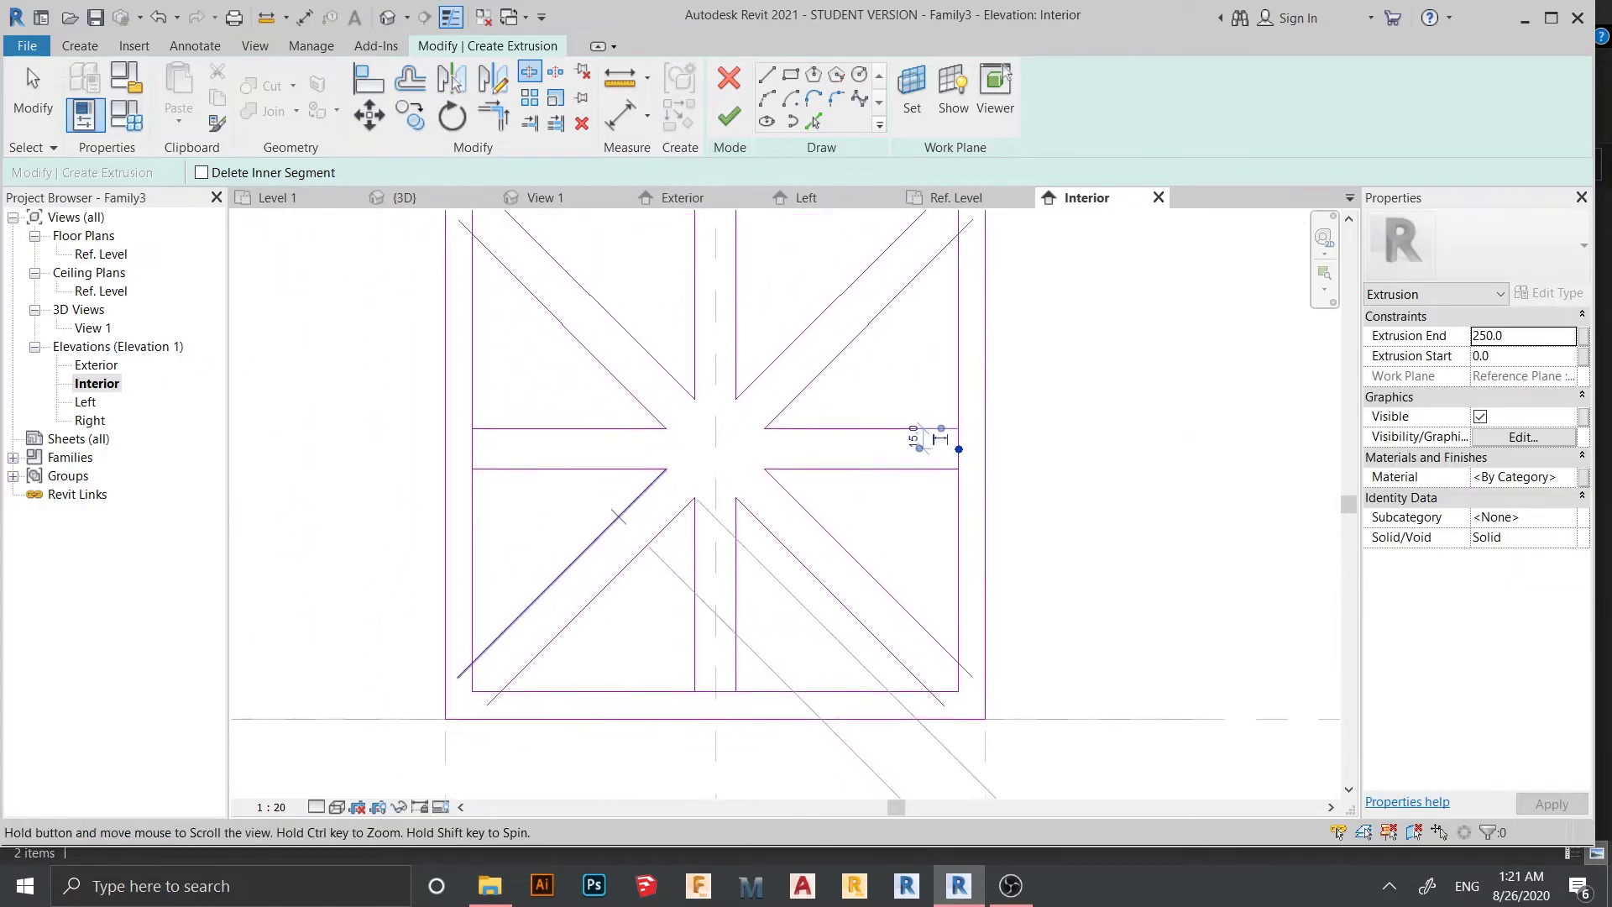
{"action": "left_click", "coordinate": [446, 429]}
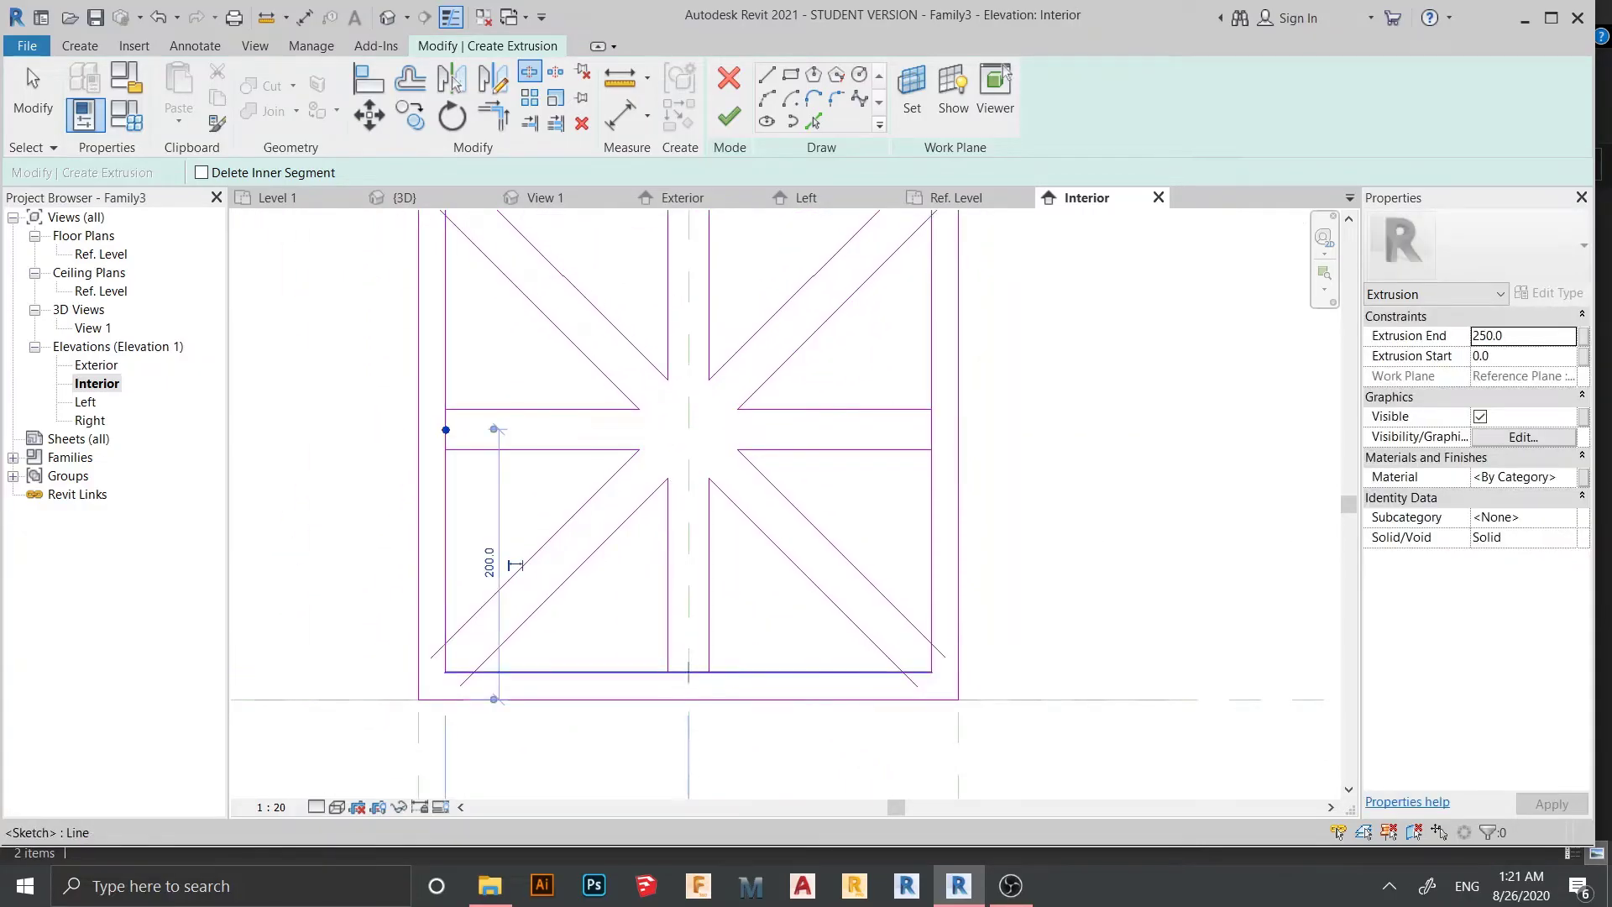
{"action": "left_click", "coordinate": [688, 673]}
{"action": "middle_click_drag", "start_coordinate": [672, 222], "coordinate": [689, 558]}
{"action": "scroll", "coordinate": [688, 558], "scroll_direction": "up", "scroll_amount": 1}
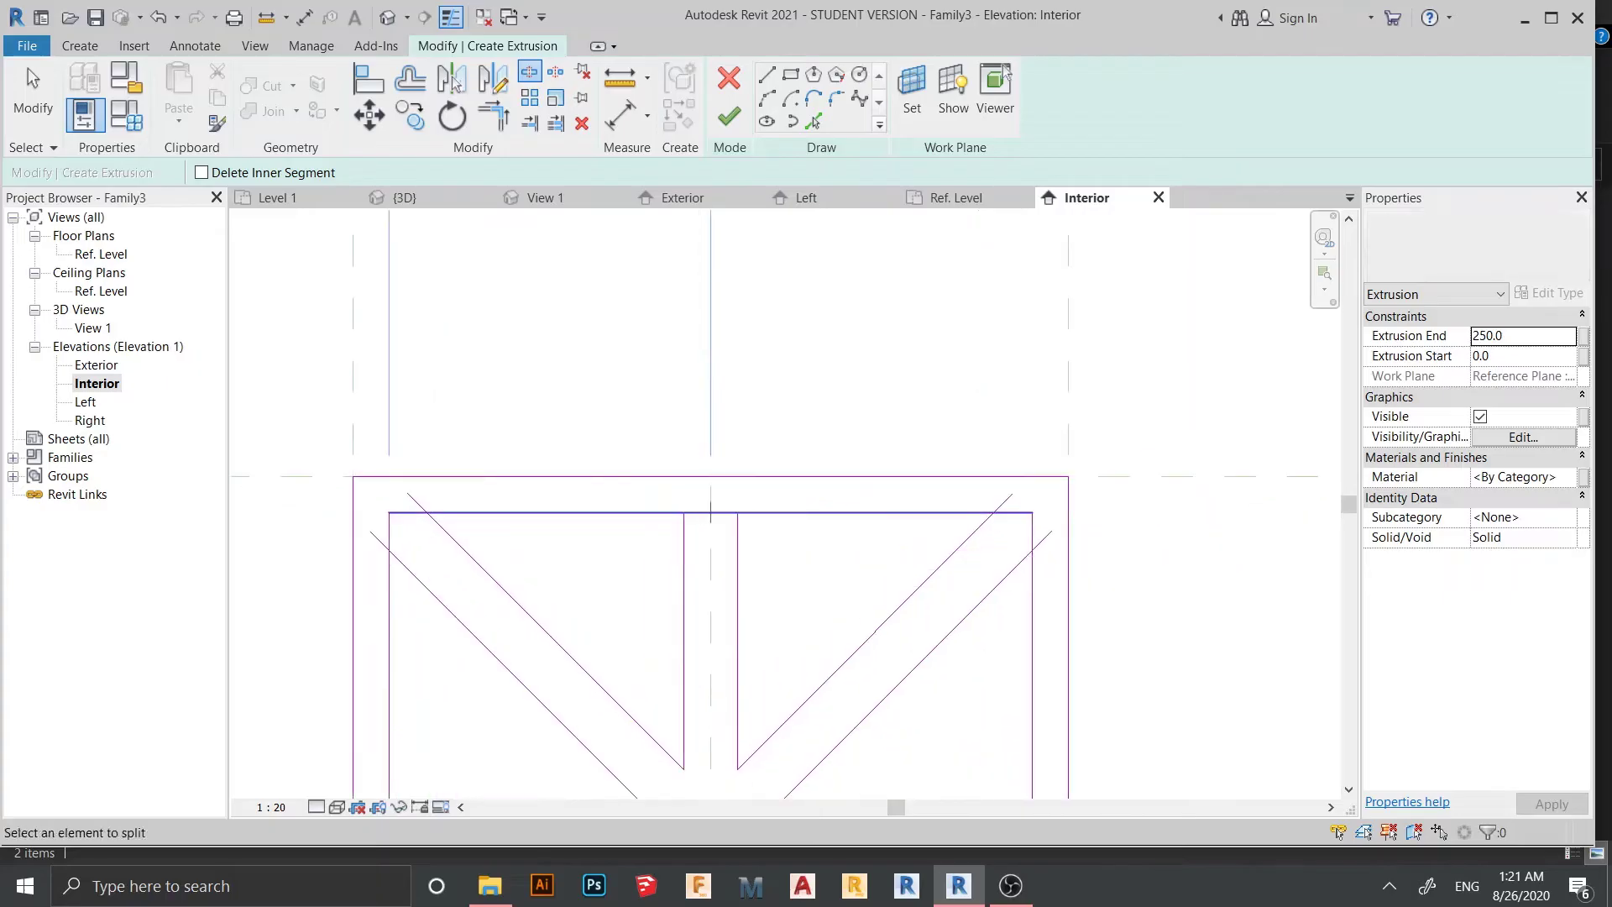
{"action": "left_click", "coordinate": [710, 512]}
- Trim both vertical bar lines into corners with the two halves of the inner frame's upper edge
{"action": "scroll", "coordinate": [741, 574], "scroll_direction": "up", "scroll_amount": 4}
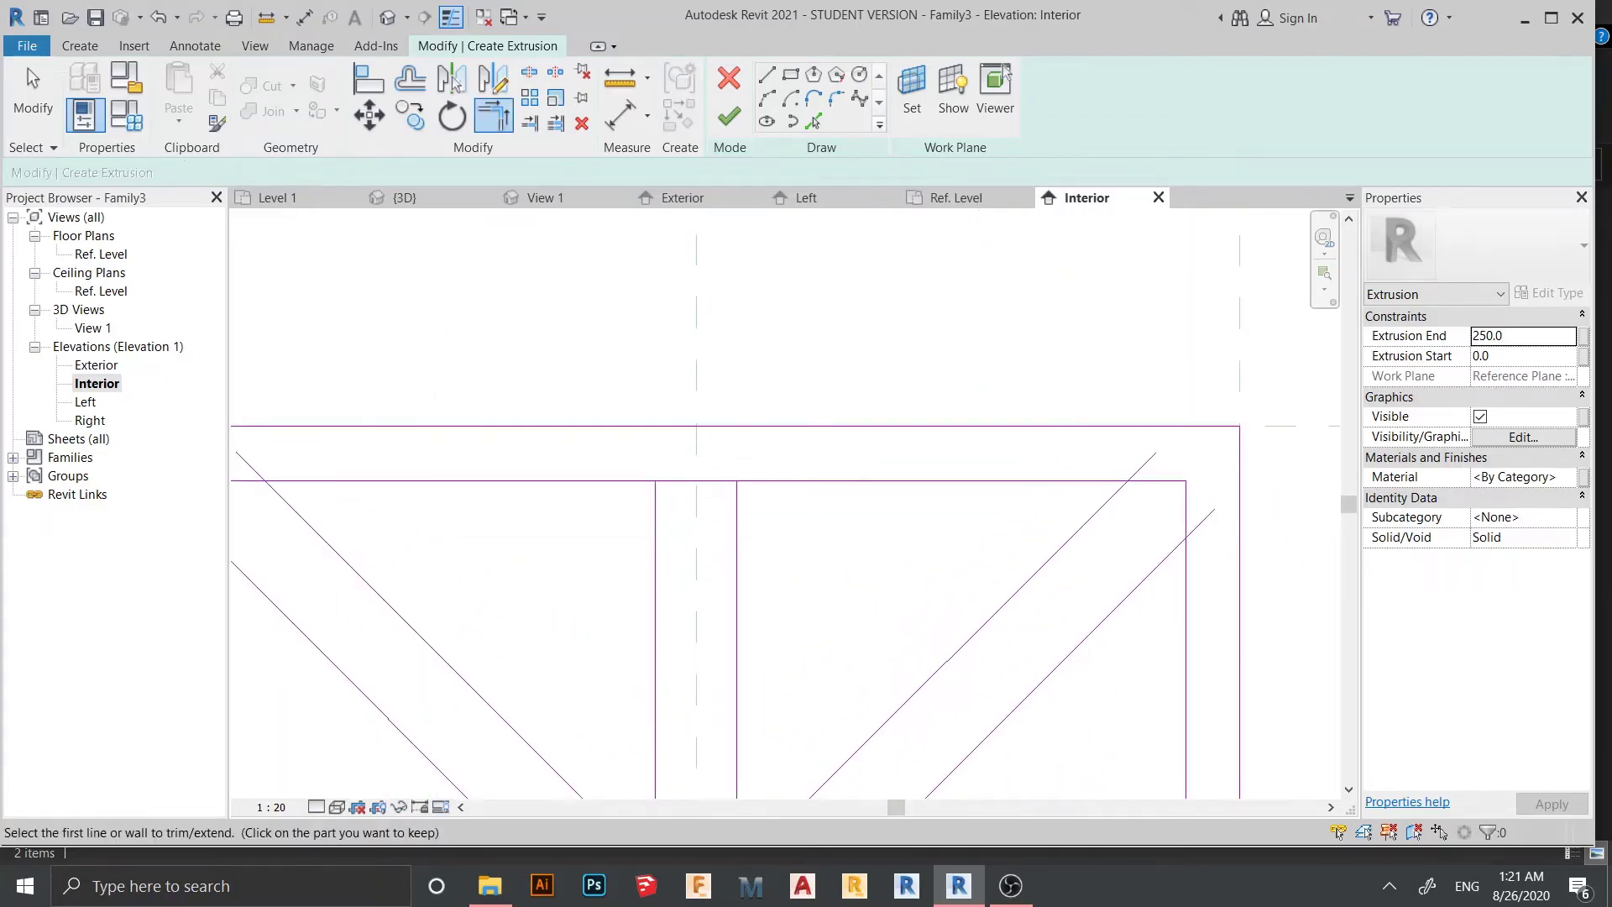
{"action": "middle_click_drag", "start_coordinate": [740, 574], "coordinate": [720, 494]}
{"action": "left_click", "coordinate": [714, 494]}
{"action": "left_click", "coordinate": [806, 384]}
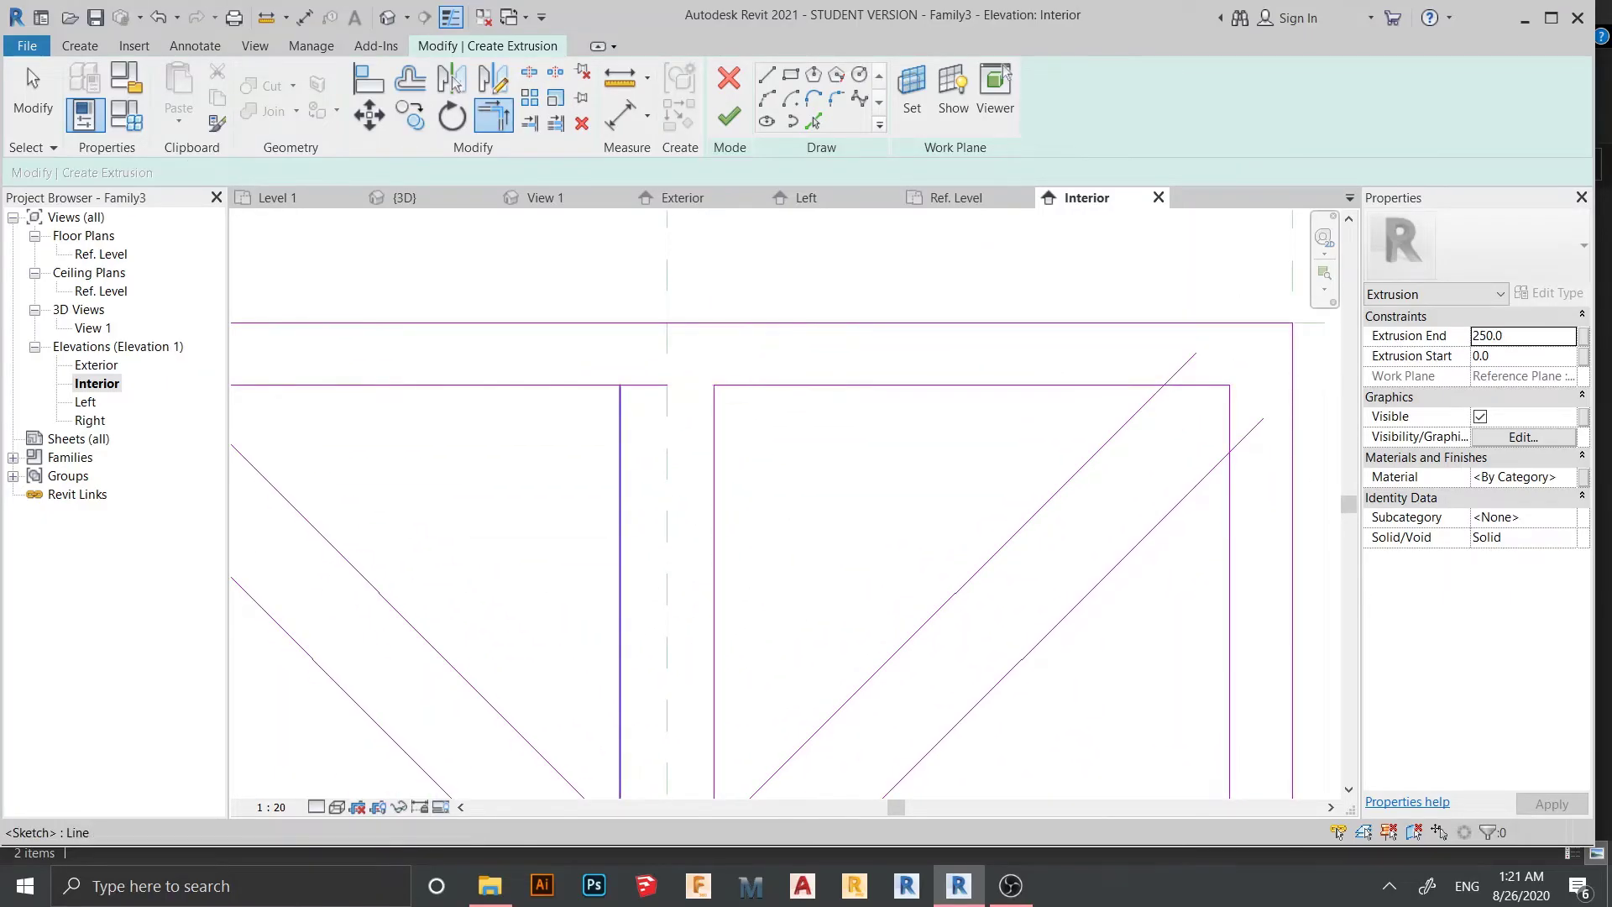
{"action": "left_click", "coordinate": [620, 470]}
{"action": "left_click", "coordinate": [570, 384]}
- Trim the upper-left quadrant's two diagonal lines to the inner frame's upper and left edges
{"action": "scroll", "coordinate": [571, 448], "scroll_direction": "down", "scroll_amount": 2}
{"action": "middle_click_drag", "start_coordinate": [381, 481], "coordinate": [412, 502]}
{"action": "scroll", "coordinate": [638, 516], "scroll_direction": "up", "scroll_amount": 2}
{"action": "left_click", "coordinate": [638, 516]}
{"action": "left_click", "coordinate": [560, 554]}
{"action": "left_click", "coordinate": [483, 554]}
{"action": "scroll", "coordinate": [646, 550], "scroll_direction": "down", "scroll_amount": 2}
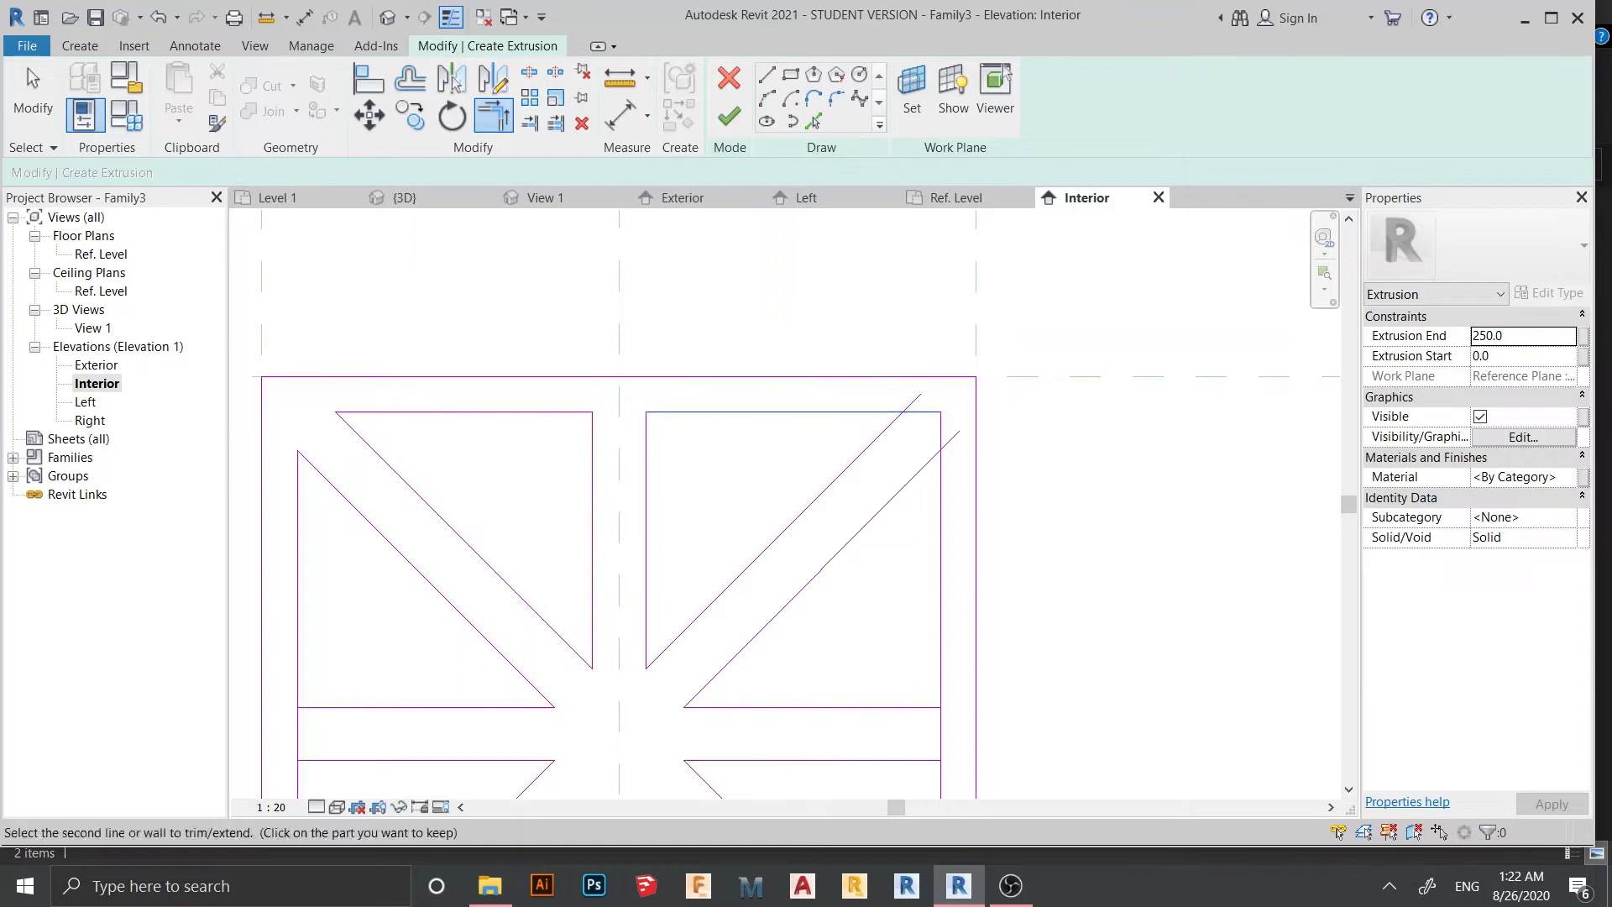
- Trim the diagonals, bar lines and inner frame edges into closed triangles in the upper-right and lower-right quadrants
{"action": "left_click", "coordinate": [784, 530]}
{"action": "left_click", "coordinate": [821, 568]}
{"action": "left_click", "coordinate": [941, 545]}
{"action": "middle_click_drag", "start_coordinate": [940, 545], "coordinate": [867, 389]}
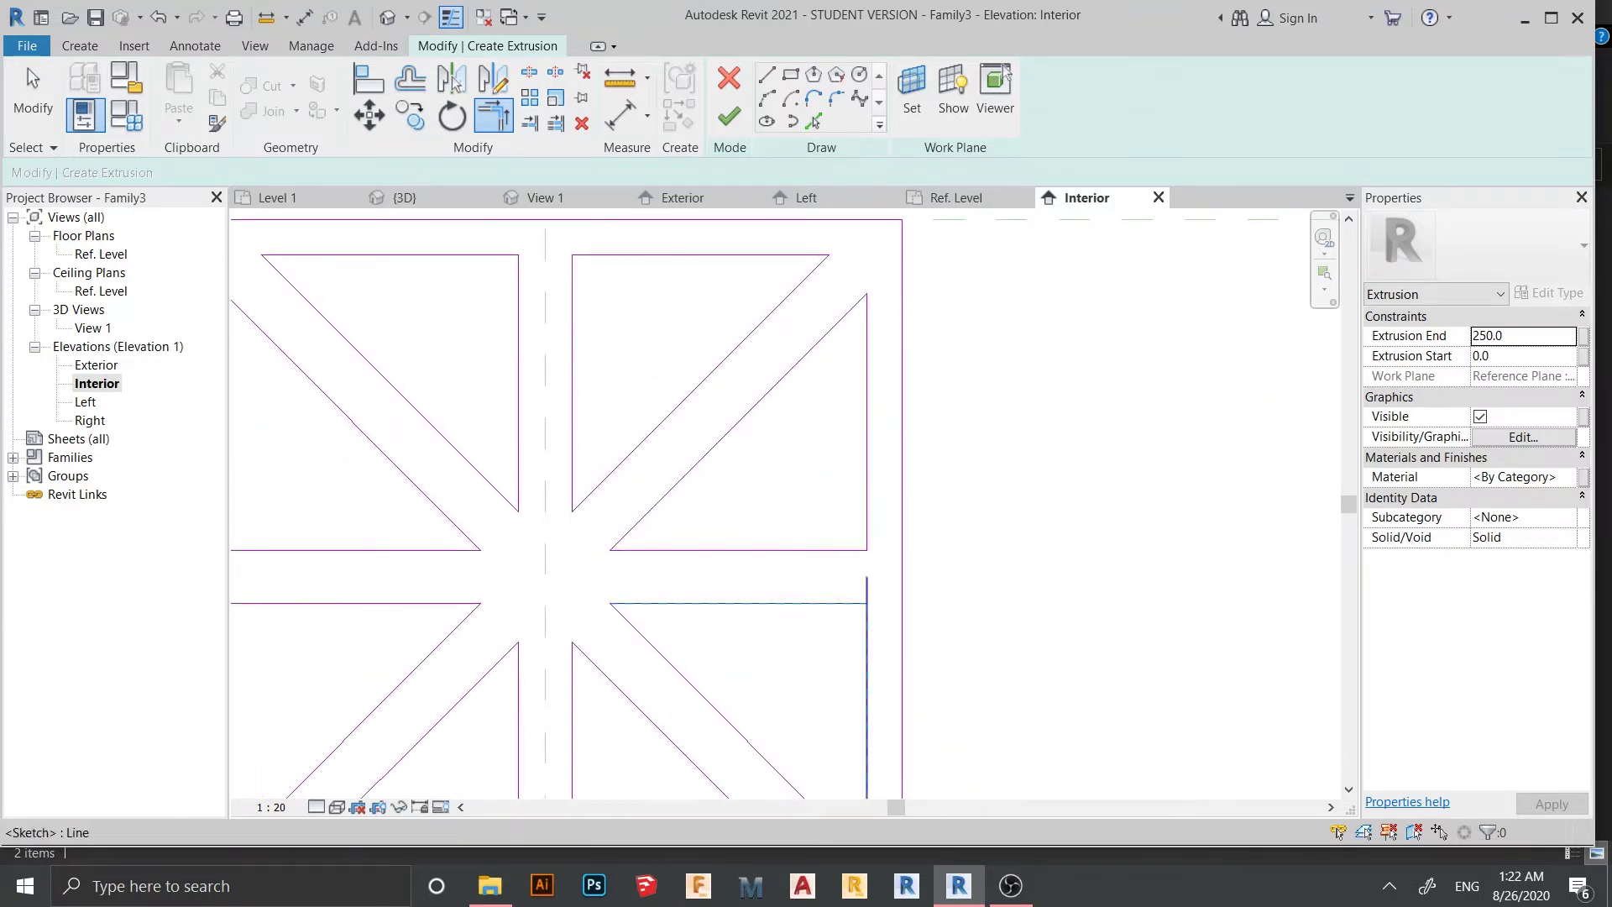
{"action": "scroll", "coordinate": [866, 638], "scroll_direction": "down", "scroll_amount": 2}
{"action": "mouse_move", "coordinate": [867, 638]}
{"action": "middle_mouse_down"}
{"action": "mouse_move", "coordinate": [825, 489]}
{"action": "mouse_move", "coordinate": [850, 629]}
{"action": "mouse_move", "coordinate": [842, 522]}
{"action": "middle_mouse_up"}
{"action": "scroll", "coordinate": [846, 630], "scroll_direction": "up", "scroll_amount": 2}
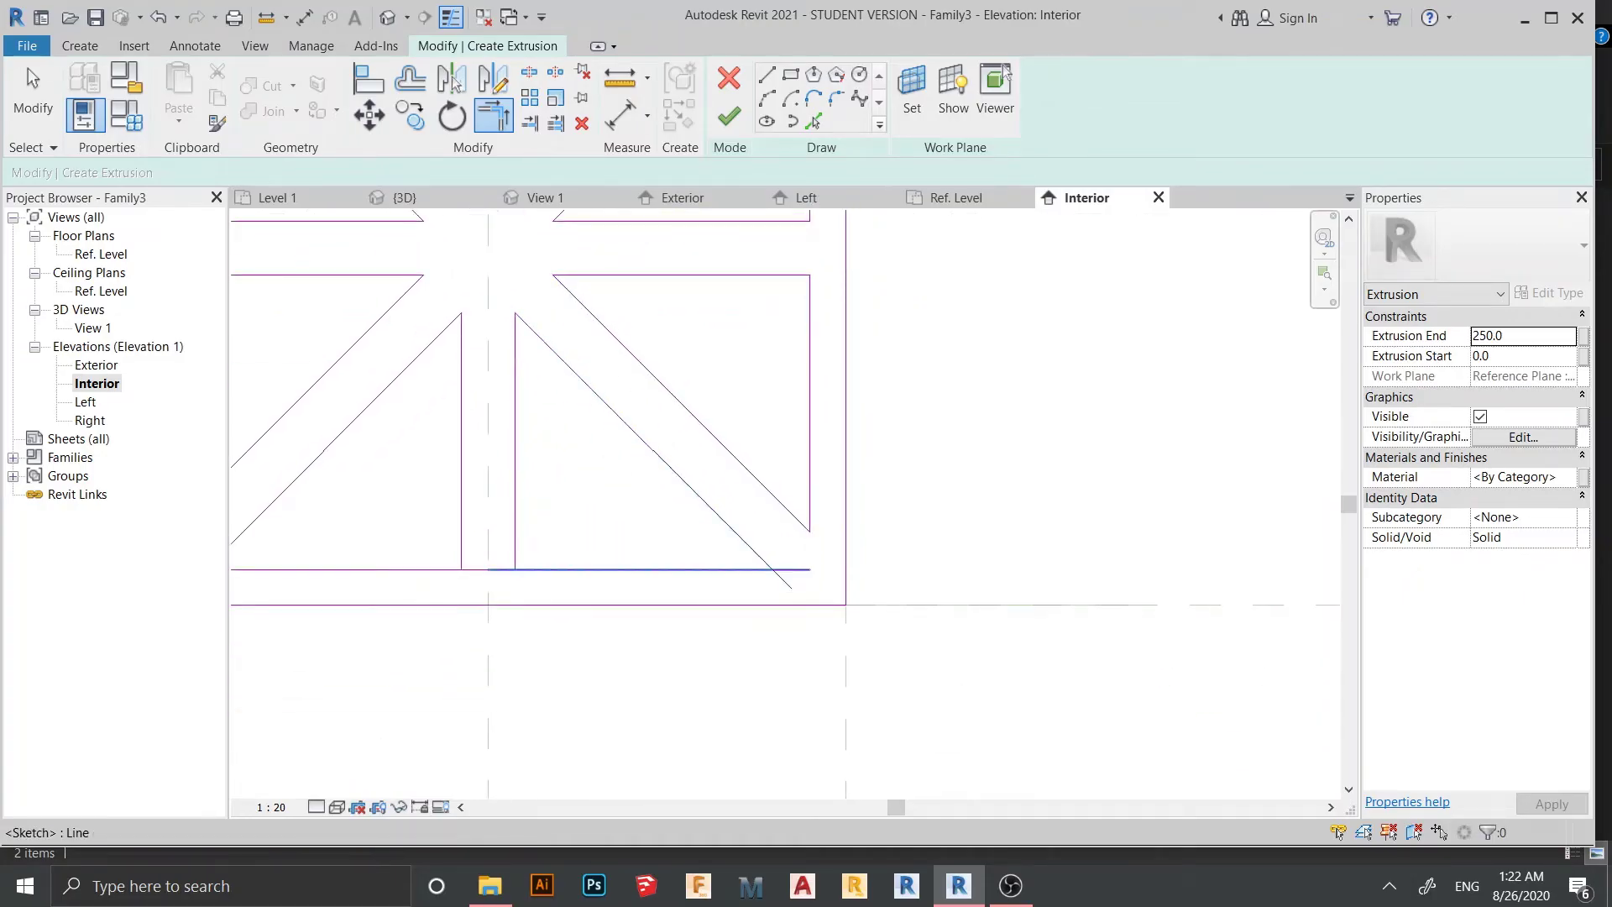
{"action": "middle_click_drag", "start_coordinate": [621, 569], "coordinate": [725, 577]}
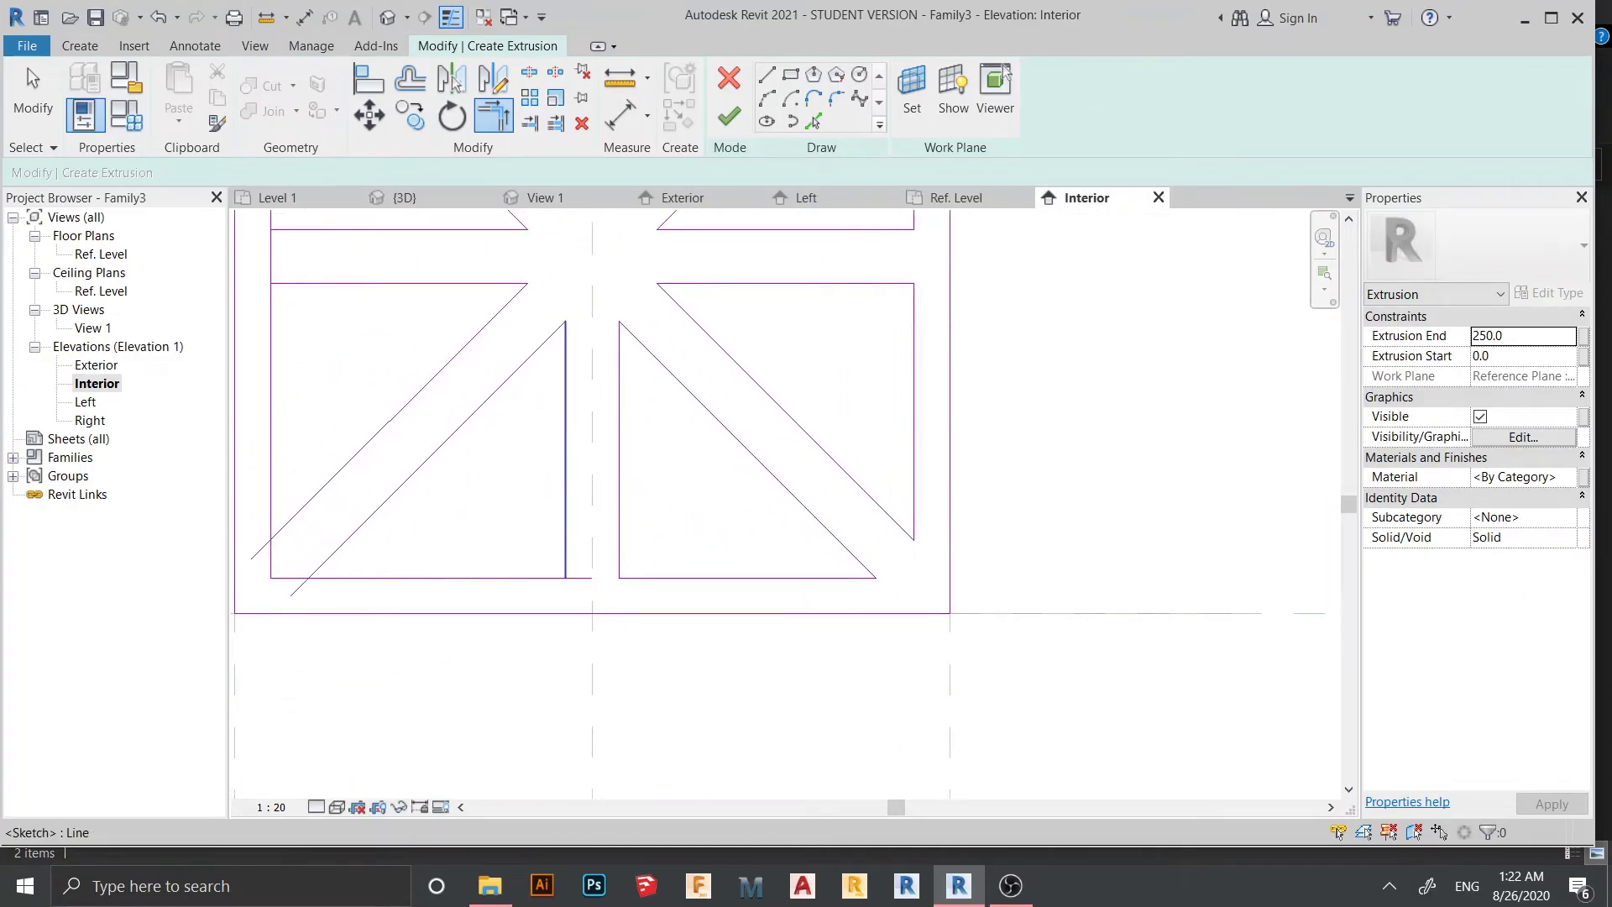
- Trim the lower-left quadrant's vertical bar line and two diagonals into corners with the inner frame's lower and left edges
{"action": "left_click", "coordinate": [352, 578]}
{"action": "middle_click_drag", "start_coordinate": [299, 578], "coordinate": [530, 570]}
{"action": "scroll", "coordinate": [531, 570], "scroll_direction": "up", "scroll_amount": 1}
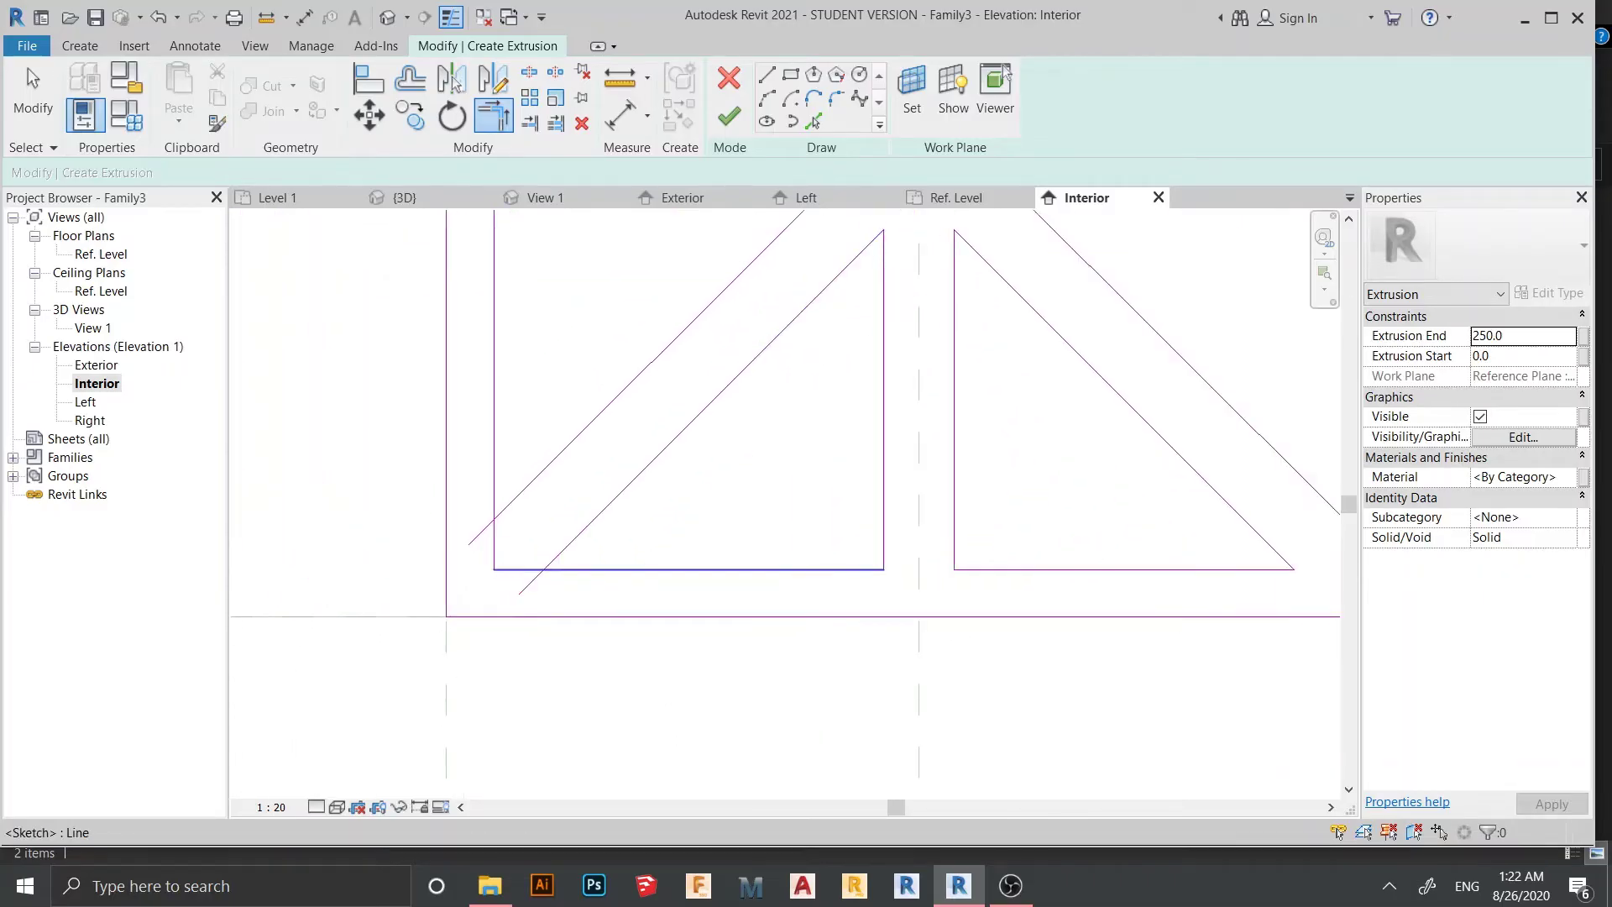
{"action": "left_click", "coordinate": [587, 569]}
{"action": "left_click", "coordinate": [587, 526]}
{"action": "left_click", "coordinate": [588, 425]}
{"action": "left_click", "coordinate": [494, 470]}
{"action": "scroll", "coordinate": [698, 590], "scroll_direction": "down", "scroll_amount": 2}
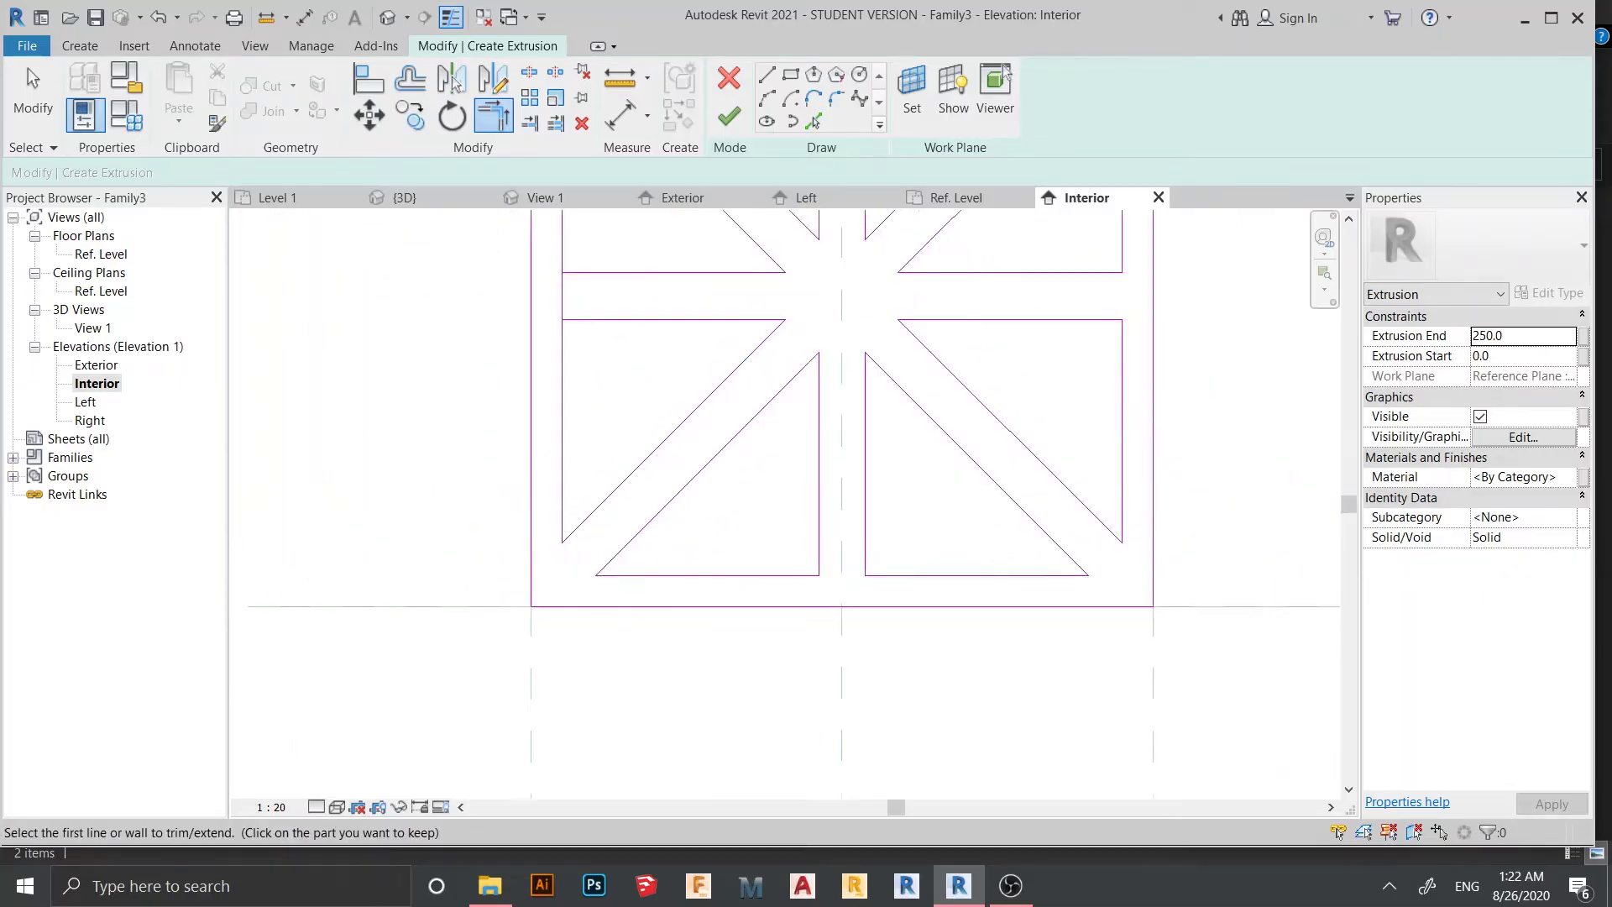
- Trim the two halves of the inner frame's left edge into corners with the horizontal bar lines
{"action": "scroll", "coordinate": [629, 470], "scroll_direction": "up", "scroll_amount": 1}
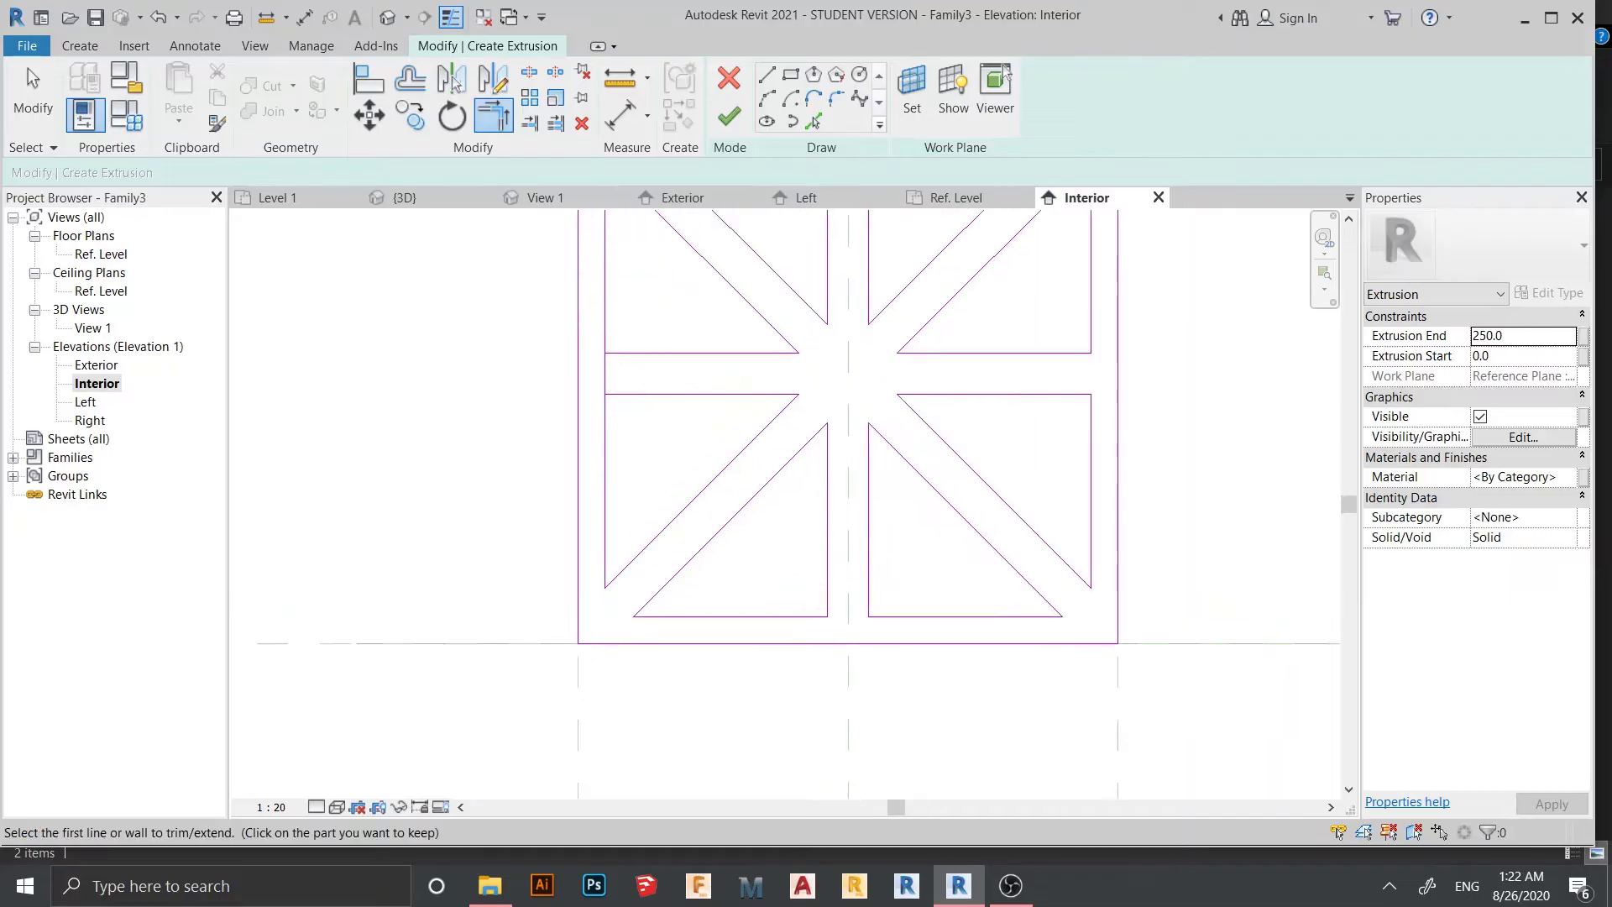
{"action": "left_click", "coordinate": [646, 393]}
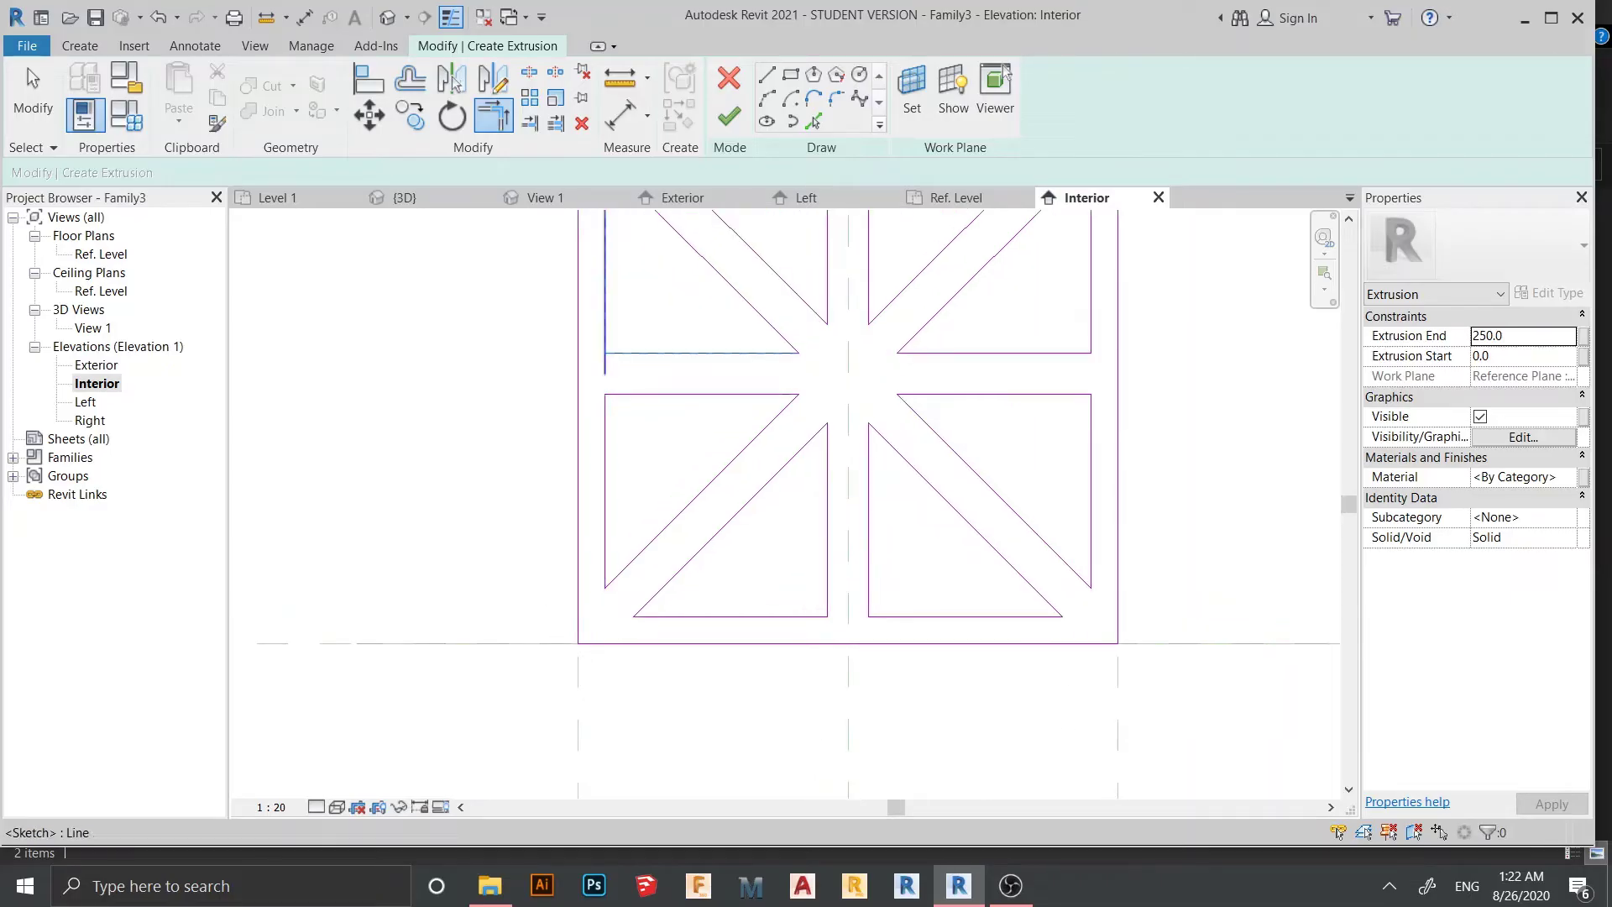
{"action": "key", "text": "Escape"}
{"action": "scroll", "coordinate": [699, 360], "scroll_direction": "down", "scroll_amount": 2}
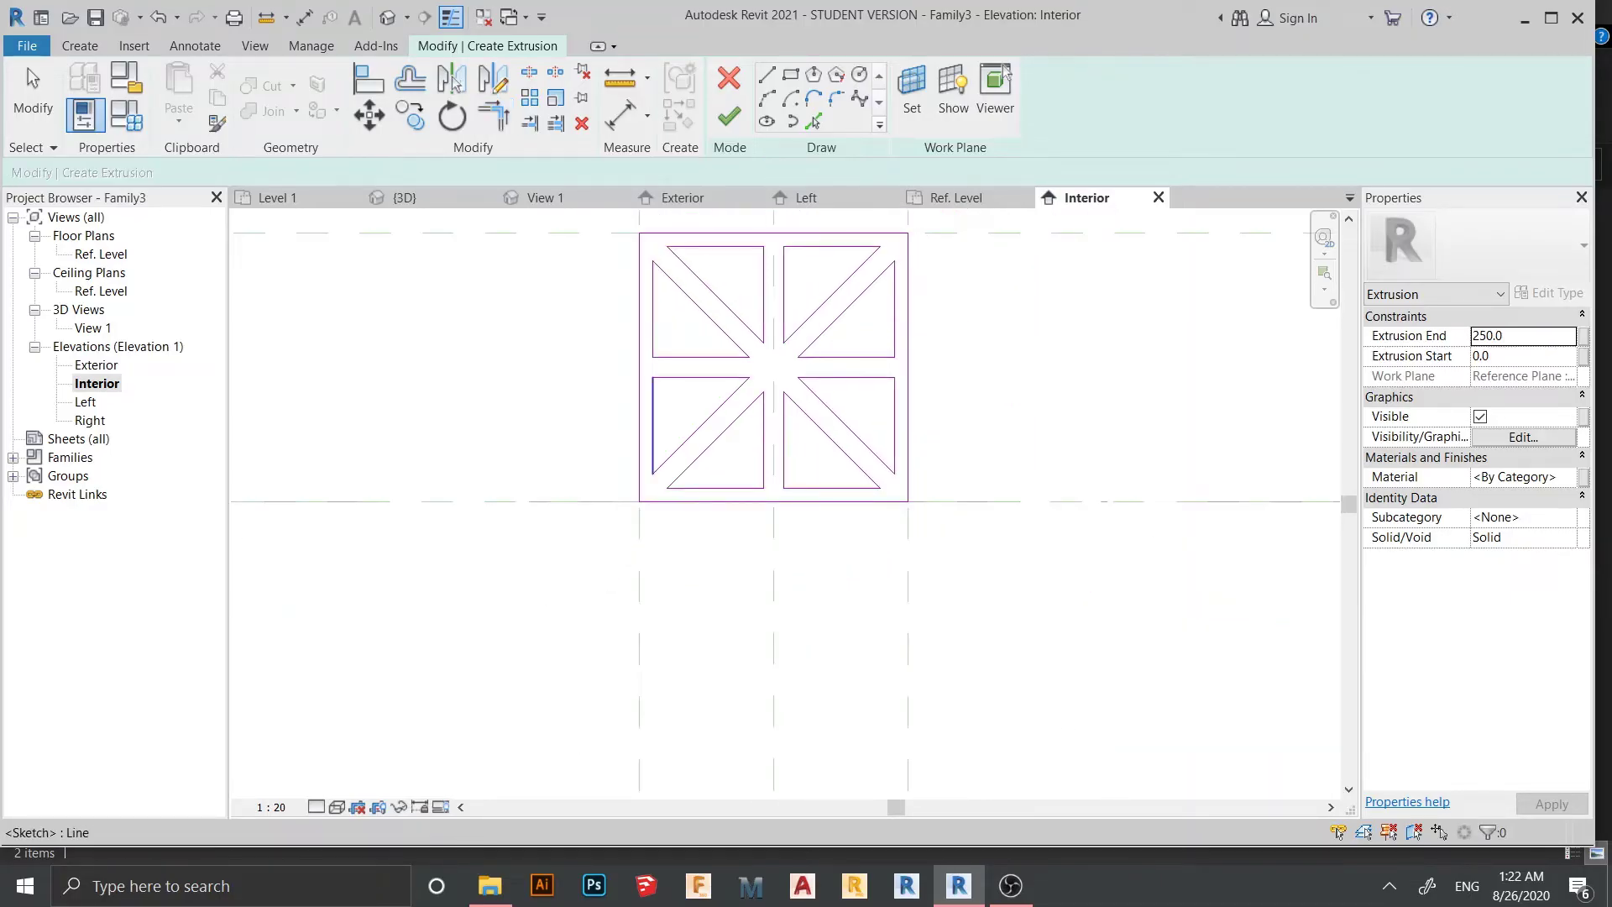
{"action": "scroll", "coordinate": [818, 214], "scroll_direction": "up", "scroll_amount": 1}
{"action": "mouse_move", "coordinate": [889, 534]}
{"action": "middle_mouse_down"}
{"action": "mouse_move", "coordinate": [778, 602]}
{"action": "mouse_move", "coordinate": [797, 507]}
{"action": "mouse_move", "coordinate": [863, 642]}
{"action": "middle_mouse_up"}
{"action": "scroll", "coordinate": [803, 506], "scroll_direction": "up", "scroll_amount": 1}
{"action": "scroll", "coordinate": [932, 493], "scroll_direction": "down", "scroll_amount": 1}
{"action": "middle_click_drag", "start_coordinate": [932, 493], "coordinate": [731, 419]}
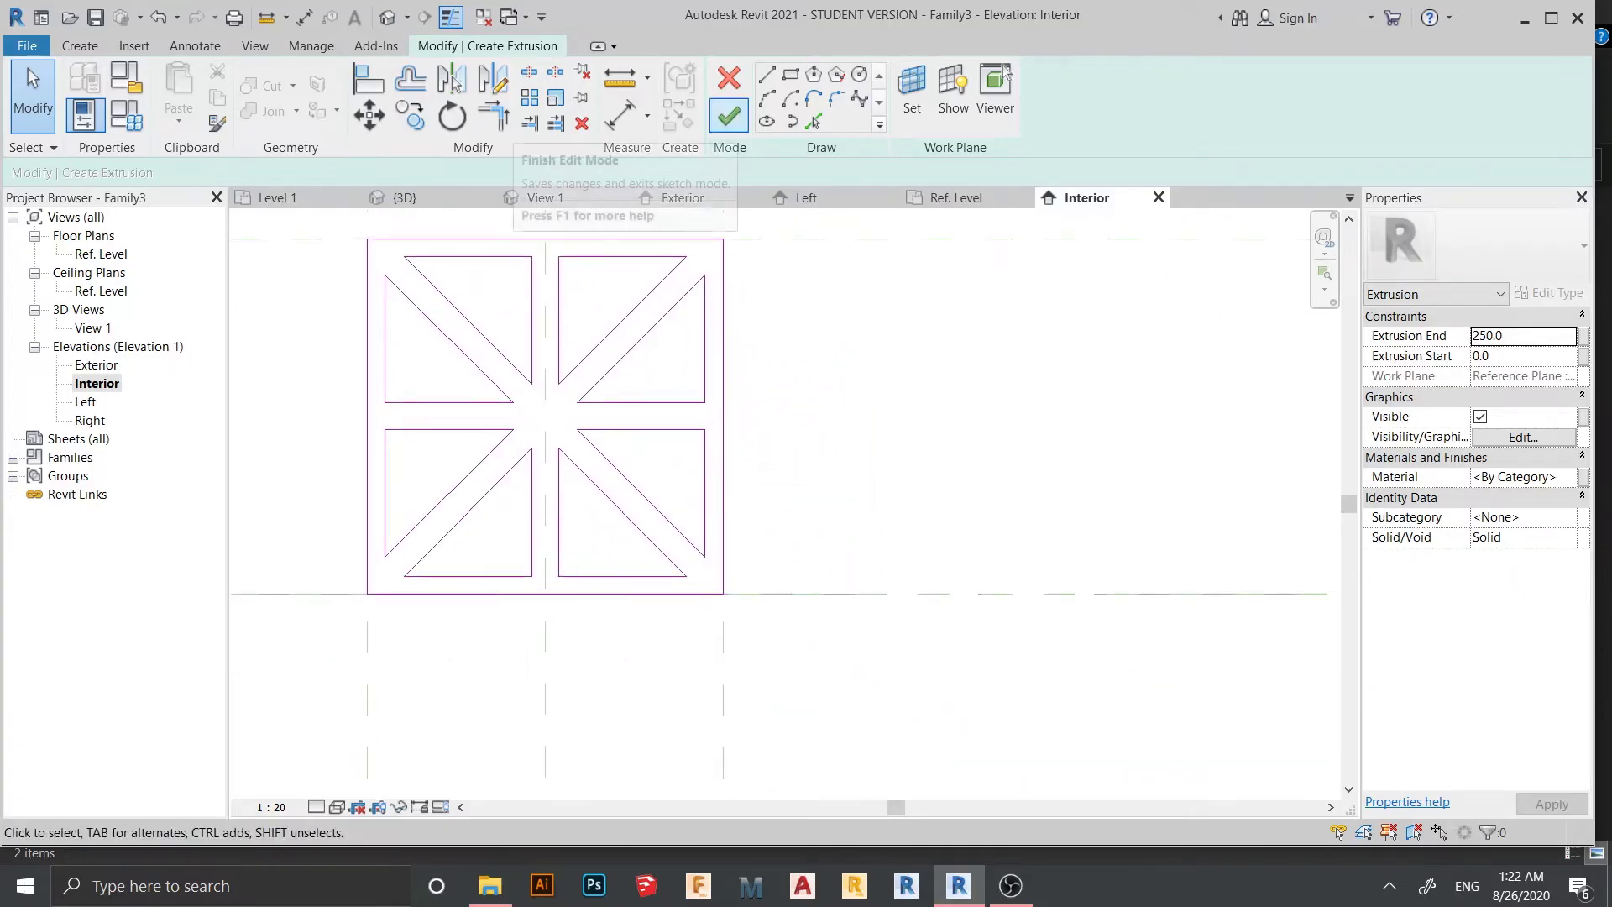
{"action": "scroll", "coordinate": [997, 537], "scroll_direction": "down", "scroll_amount": 1}
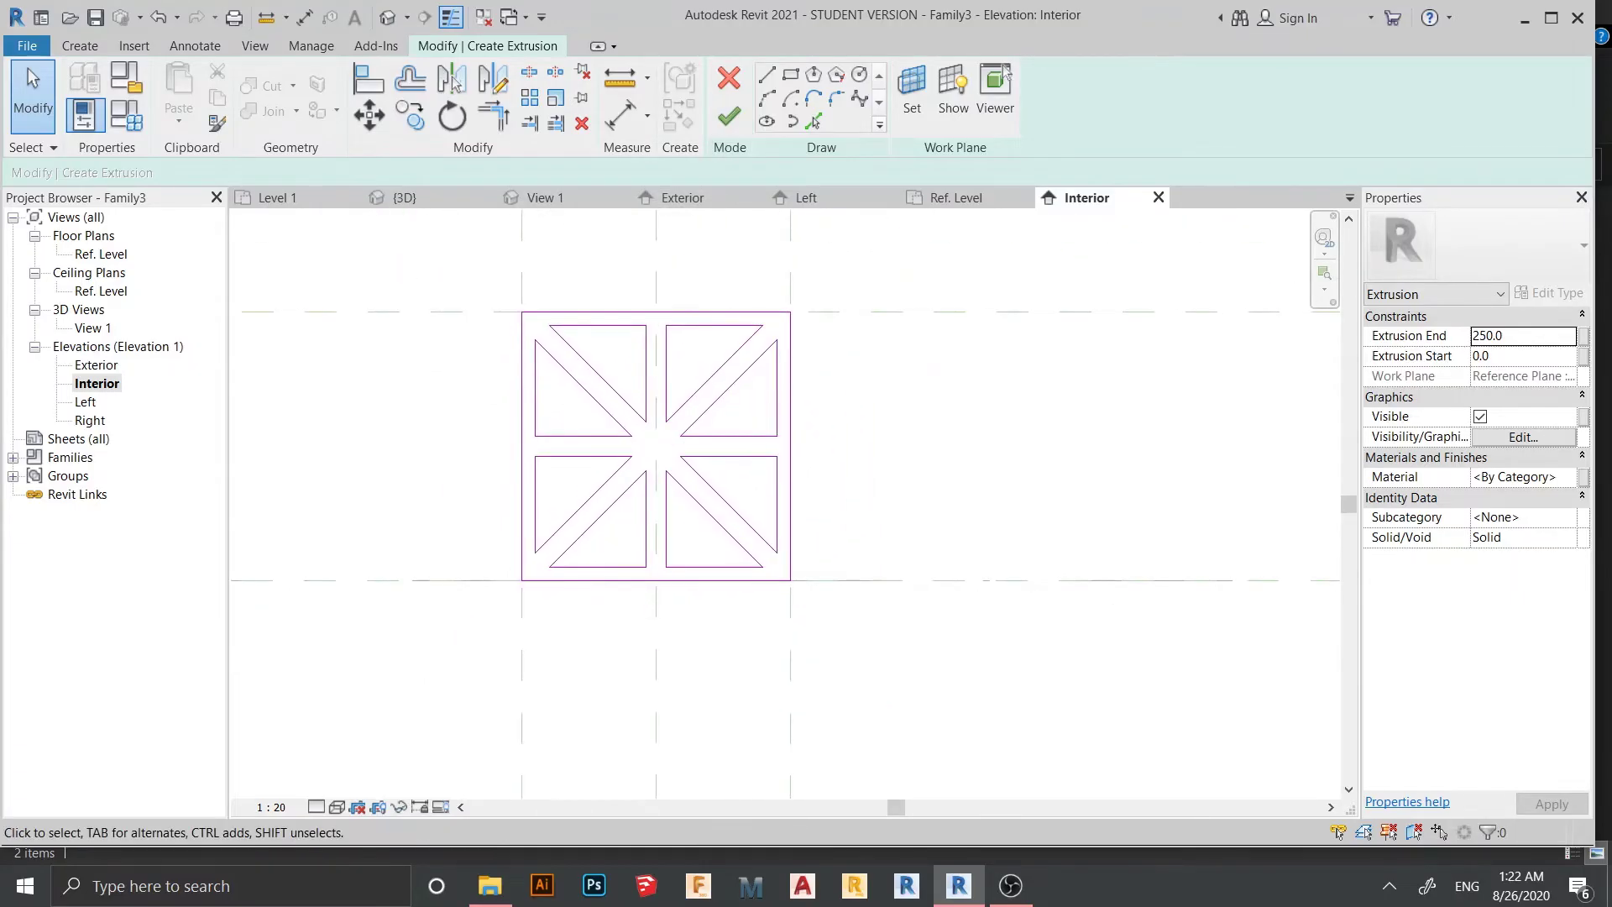
- Set the extrusion end to 100 mm and finish the panel extrusion sketch
{"action": "middle_click_drag", "start_coordinate": [997, 537], "coordinate": [1015, 535]}
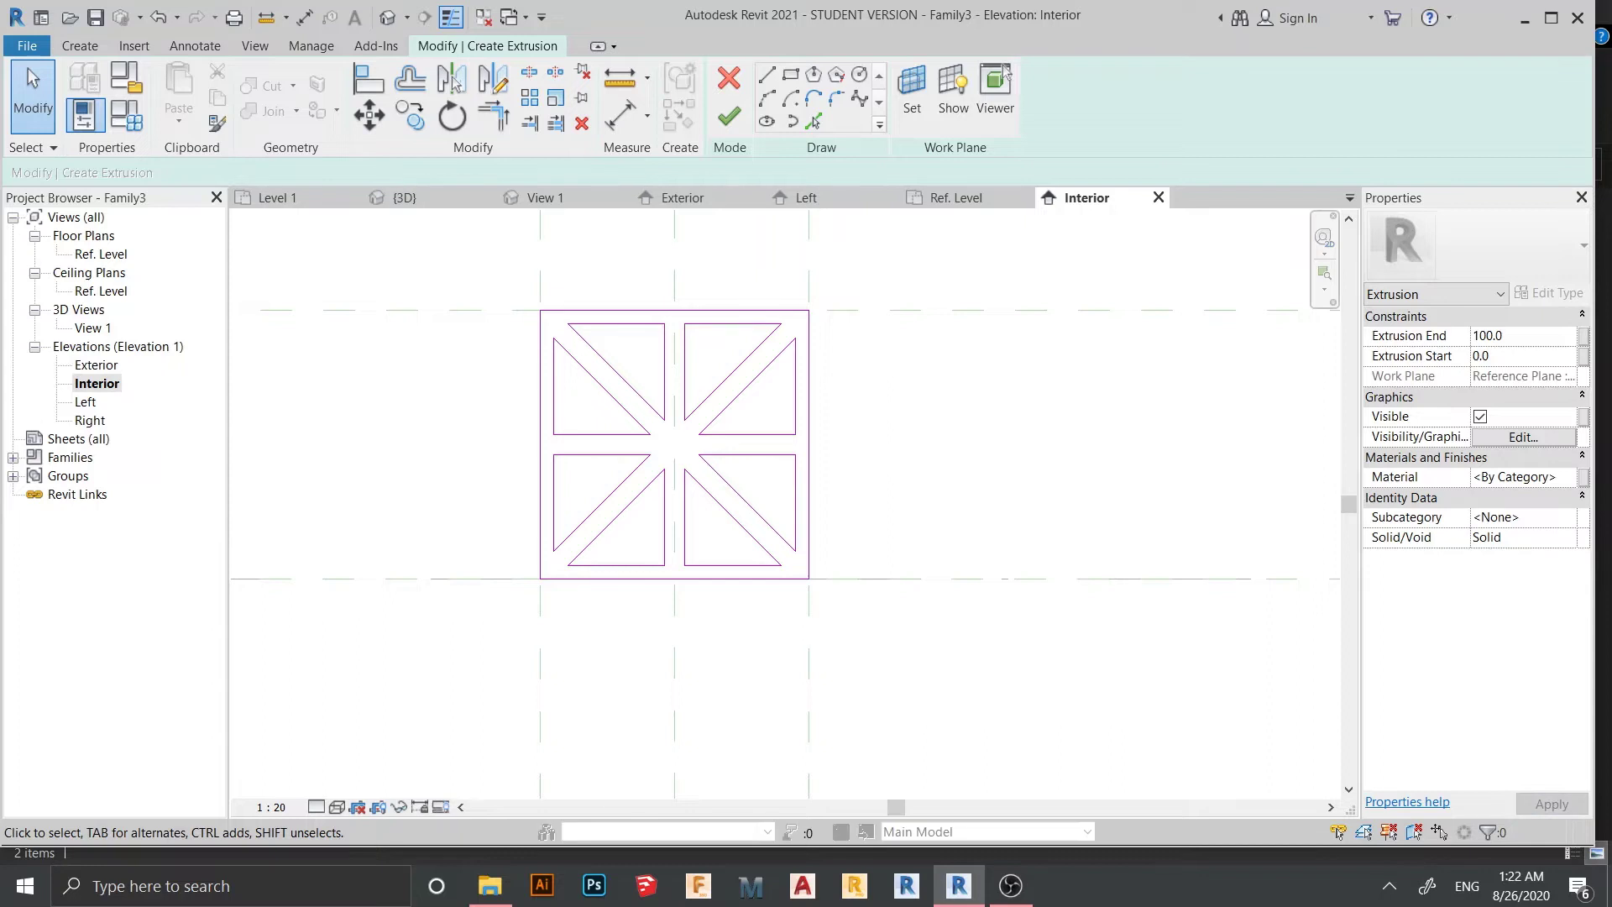
{"action": "left_click", "coordinate": [728, 118]}
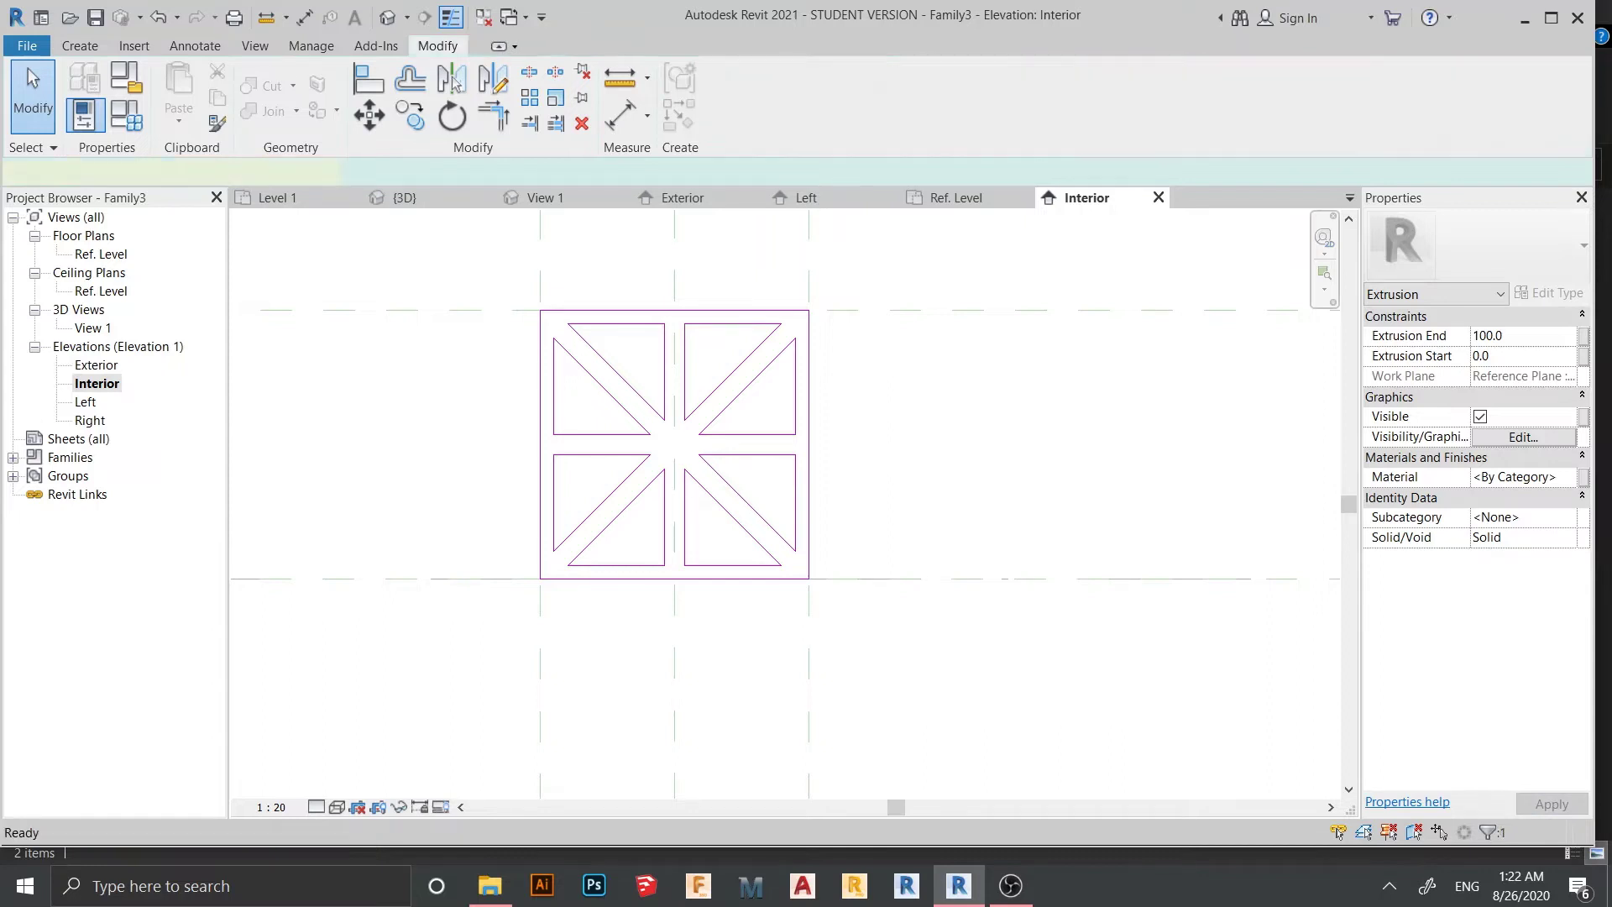
{"action": "scroll", "coordinate": [760, 433], "scroll_direction": "down", "scroll_amount": 3}
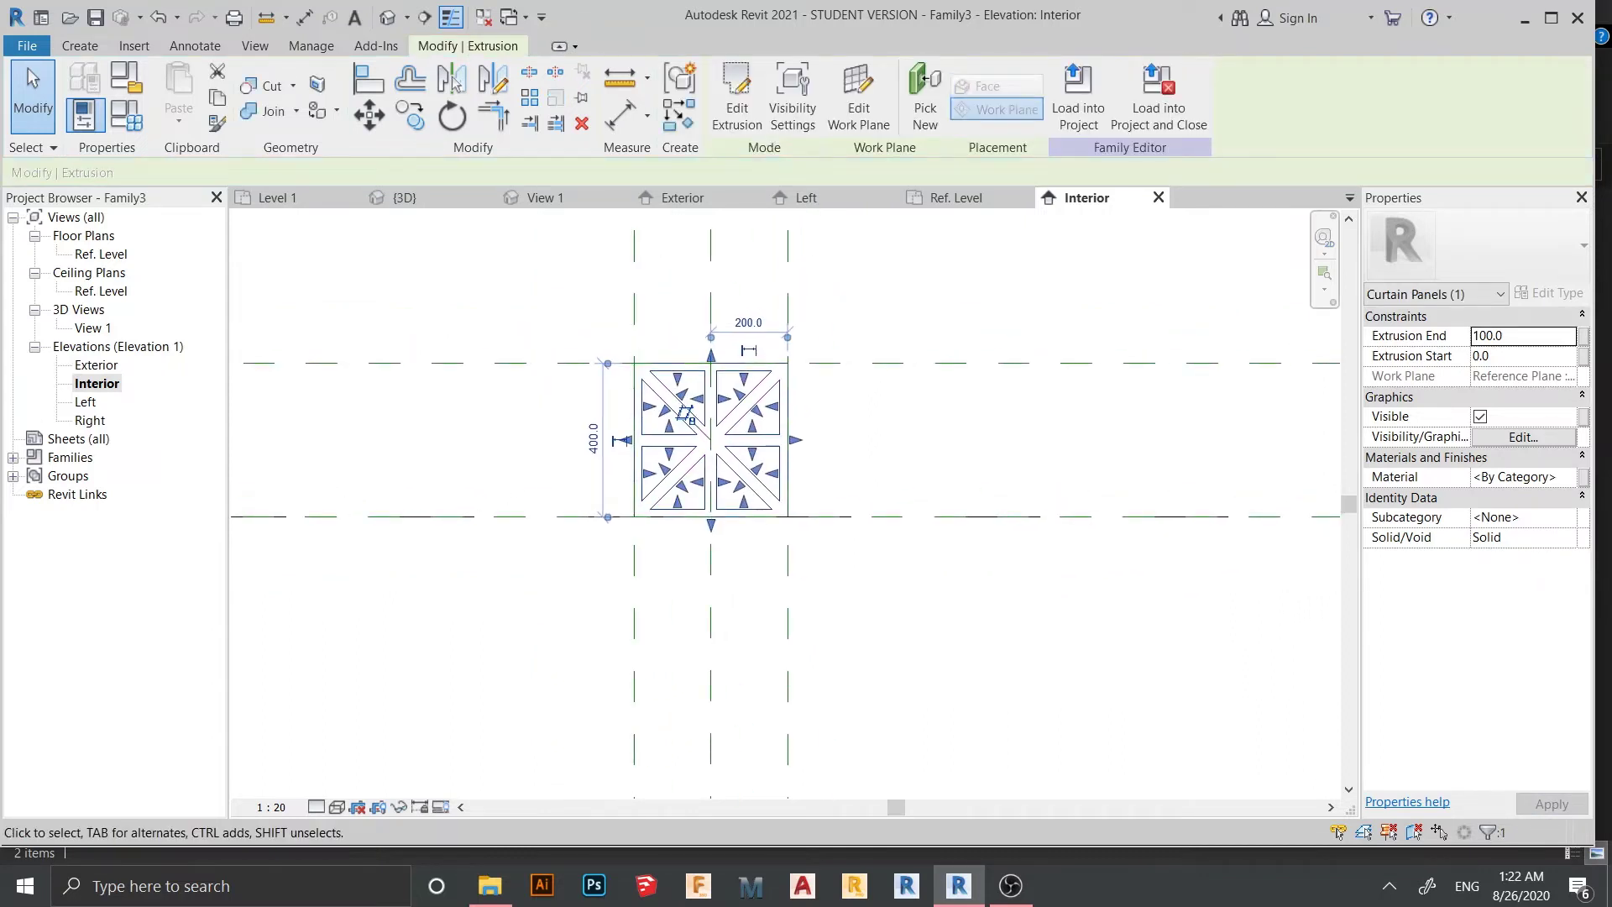
- Examine the panel extrusion in the family's 3D view from the front and at an angle
{"action": "left_click", "coordinate": [554, 197]}
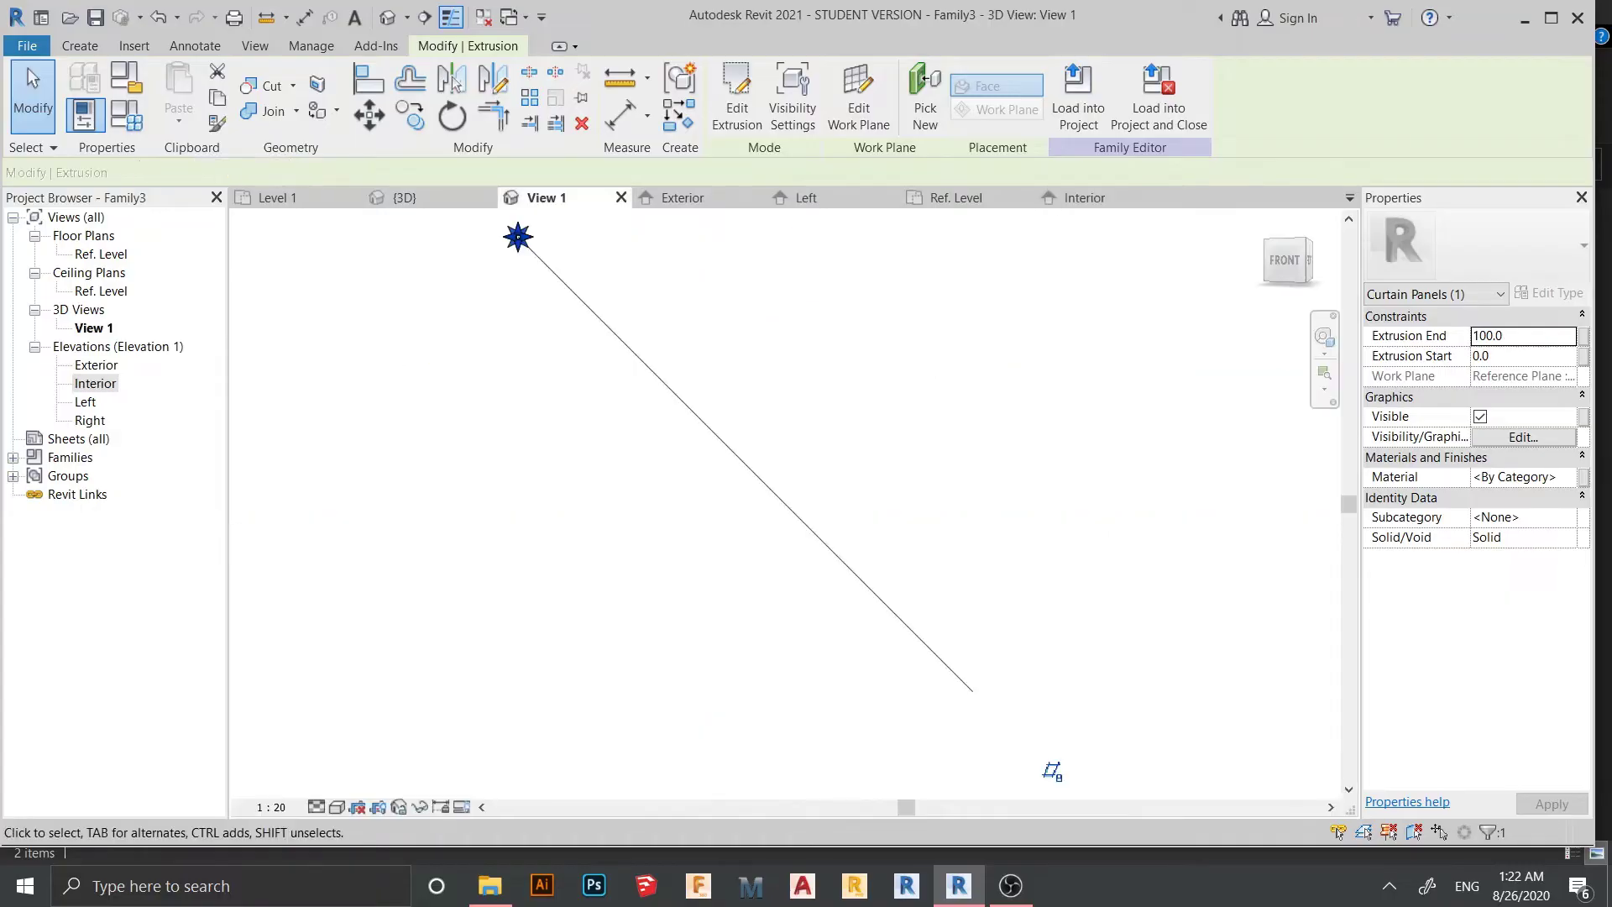
{"action": "scroll", "coordinate": [818, 491], "scroll_direction": "down", "scroll_amount": 1}
{"action": "middle_click_drag", "start_coordinate": [819, 491], "coordinate": [879, 447]}
{"action": "scroll", "coordinate": [654, 383], "scroll_direction": "up", "scroll_amount": 5}
{"action": "scroll", "coordinate": [432, 274], "scroll_direction": "down", "scroll_amount": 3}
{"action": "scroll", "coordinate": [879, 447], "scroll_direction": "down", "scroll_amount": 1}
{"action": "middle_click_drag", "start_coordinate": [1028, 730], "coordinate": [1030, 730]}
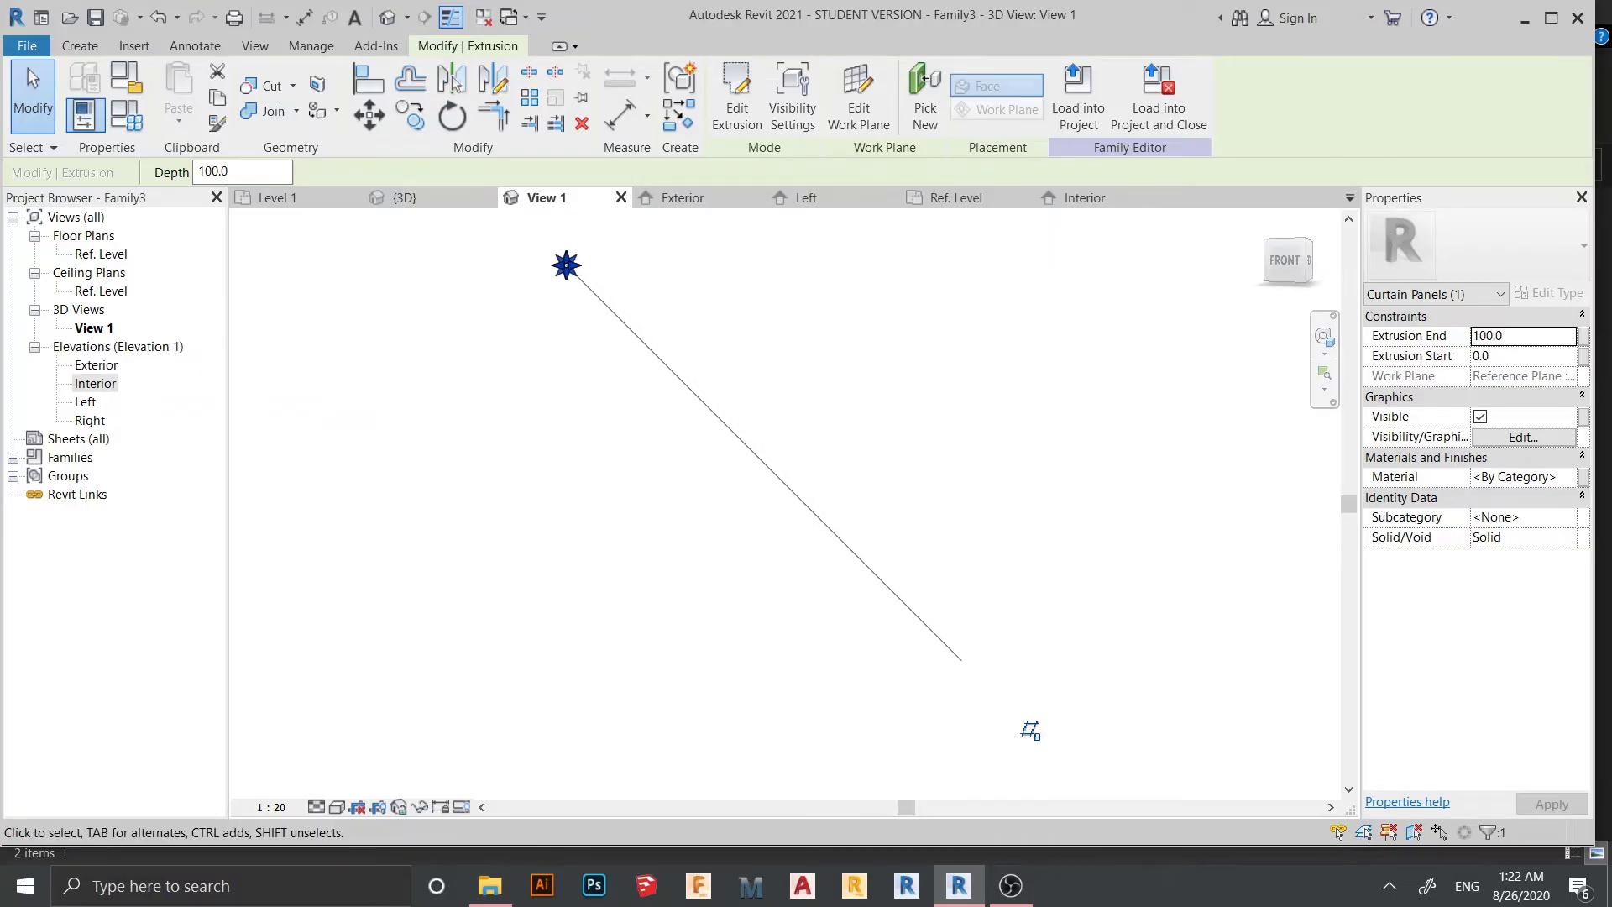
{"action": "scroll", "coordinate": [1041, 750], "scroll_direction": "up", "scroll_amount": 1}
{"action": "scroll", "coordinate": [1063, 664], "scroll_direction": "down", "scroll_amount": 2}
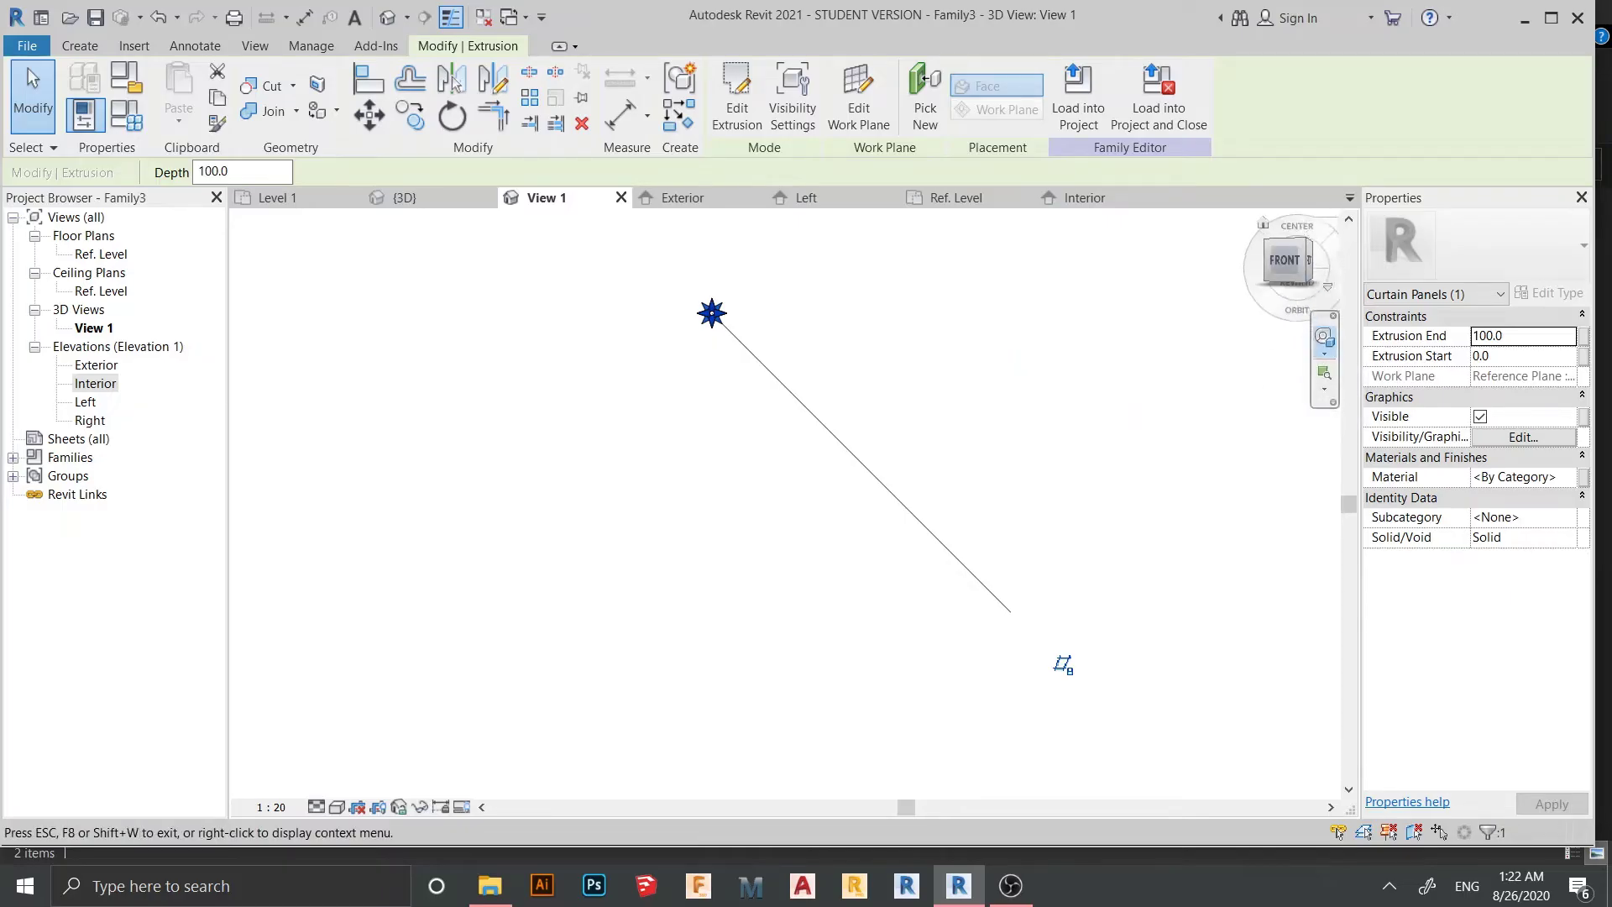
{"action": "key", "text": "F8"}
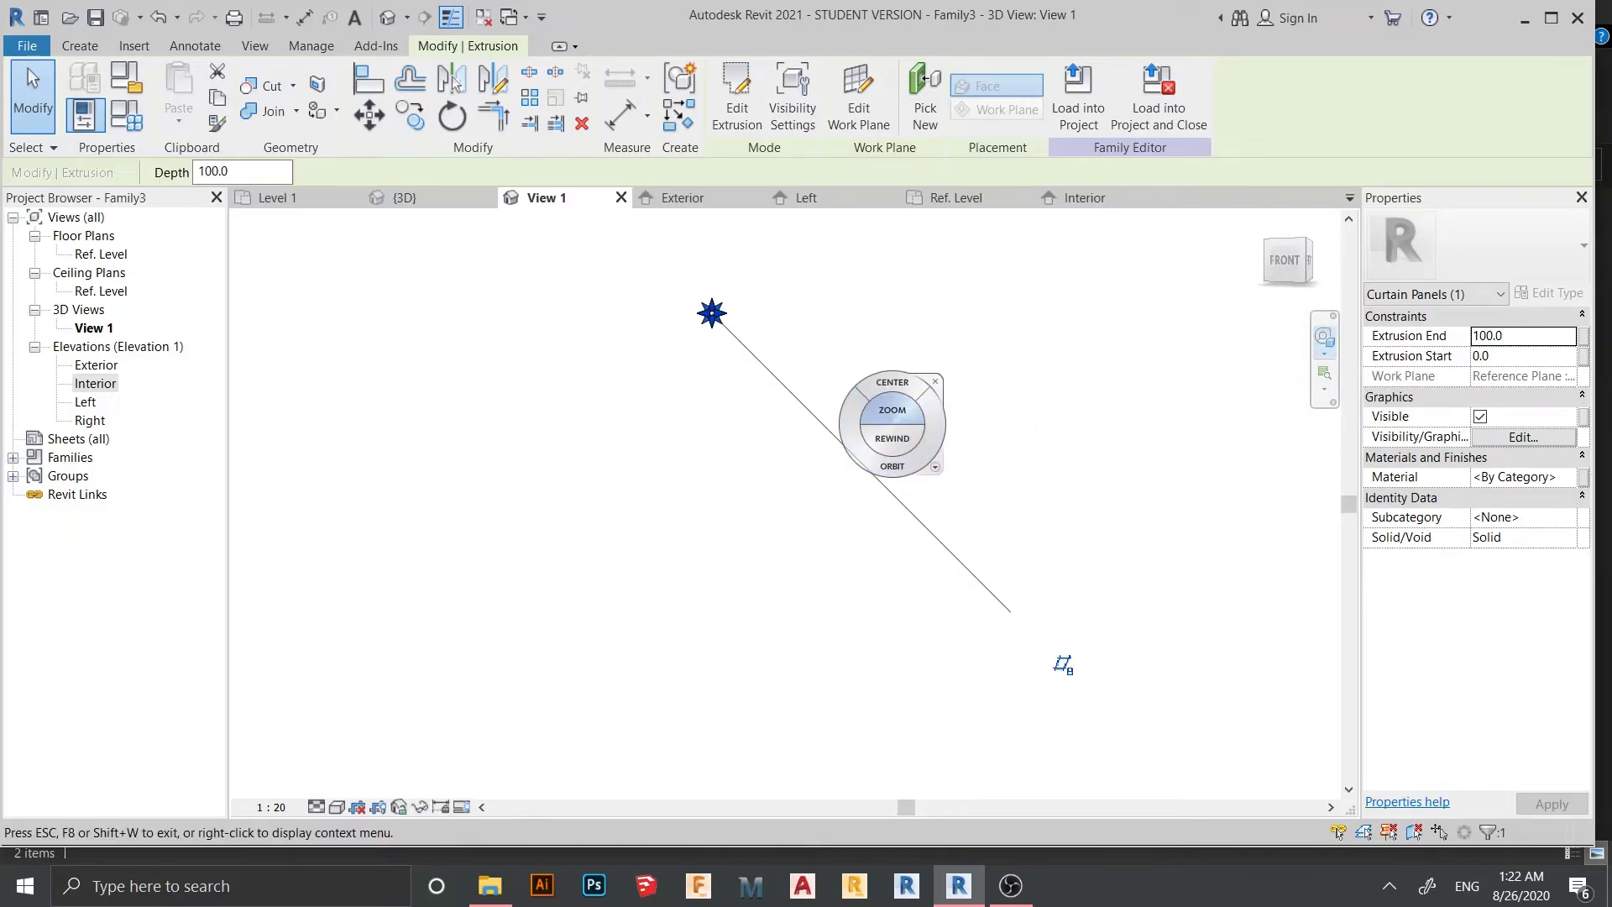
{"action": "left_click", "coordinate": [703, 317]}
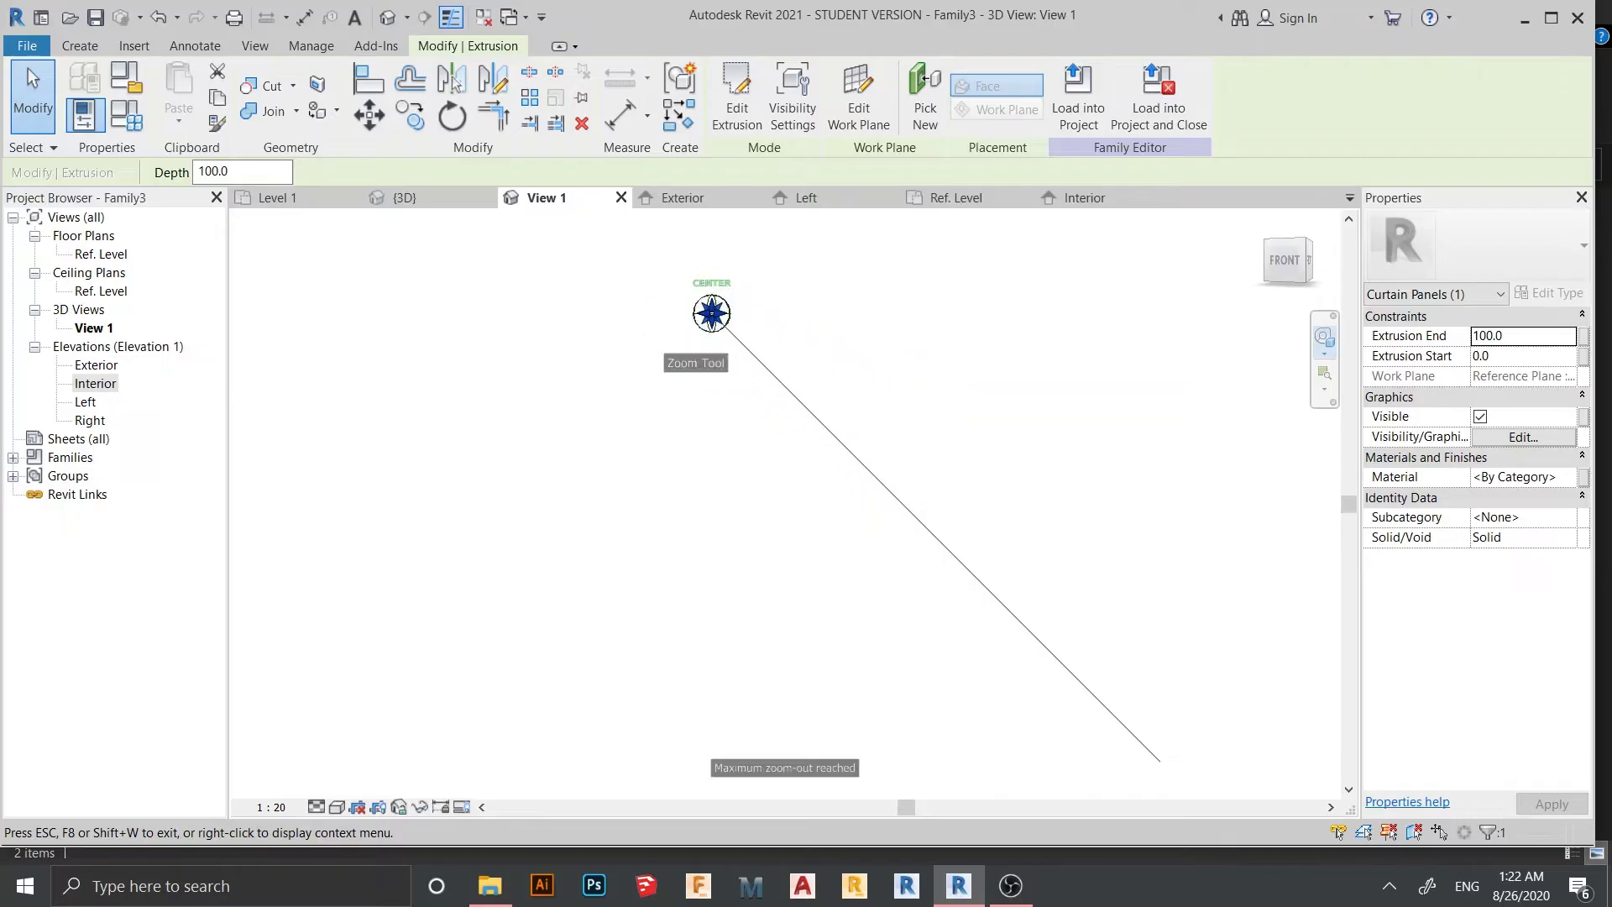
{"action": "left_click", "coordinate": [704, 318]}
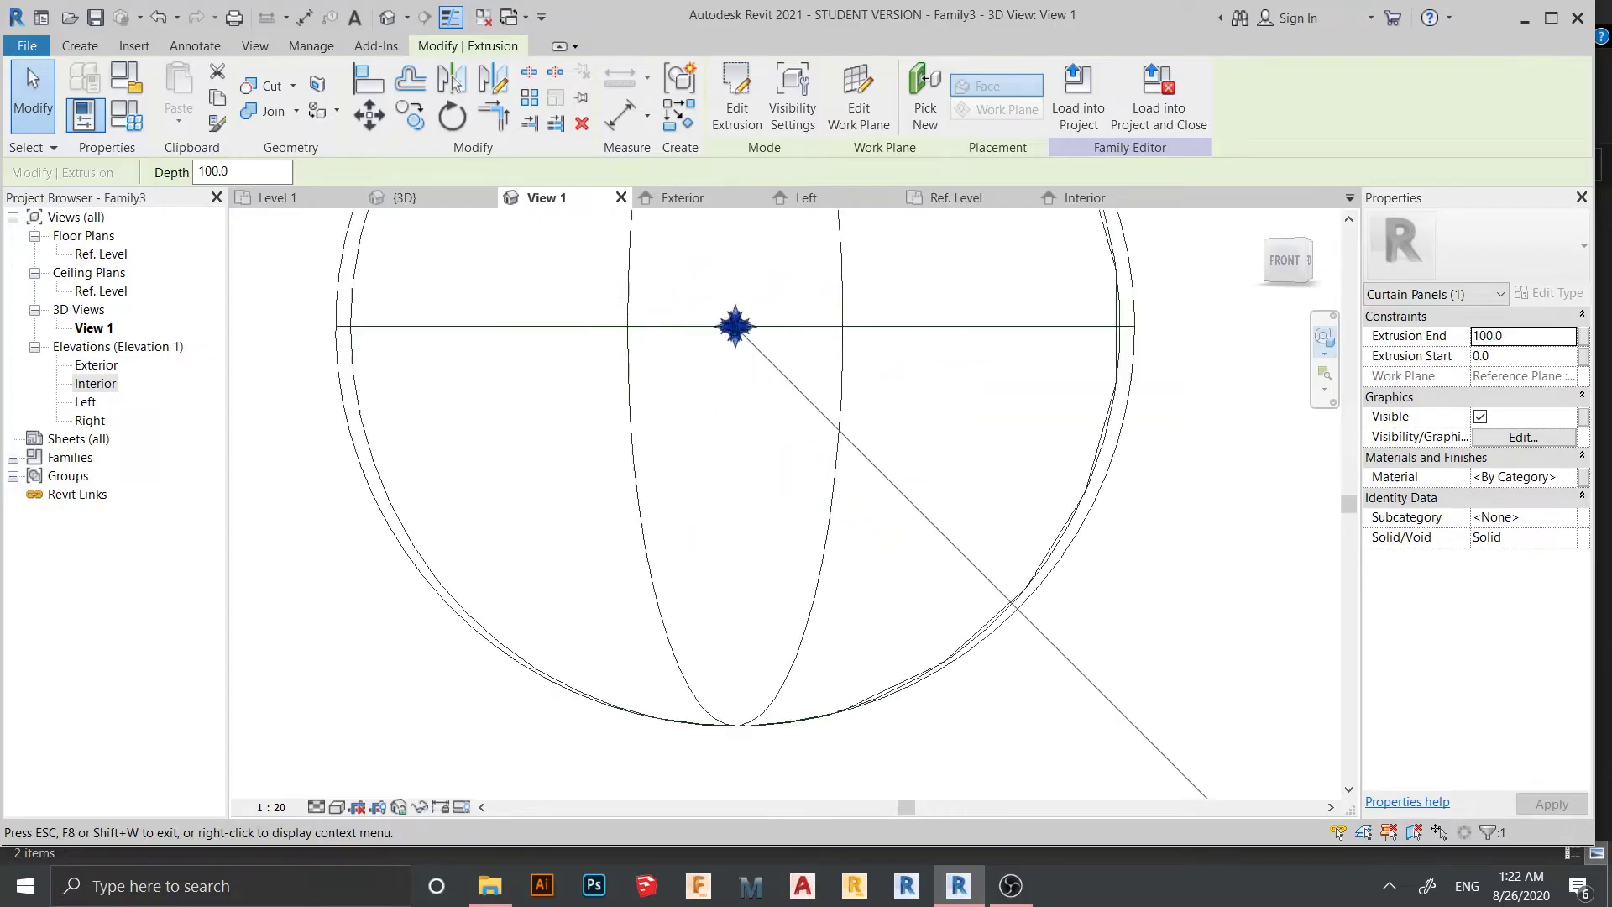
{"action": "key", "text": "Escape"}
{"action": "key", "text": "Escape"}
{"action": "scroll", "coordinate": [726, 324], "scroll_direction": "up", "scroll_amount": 5}
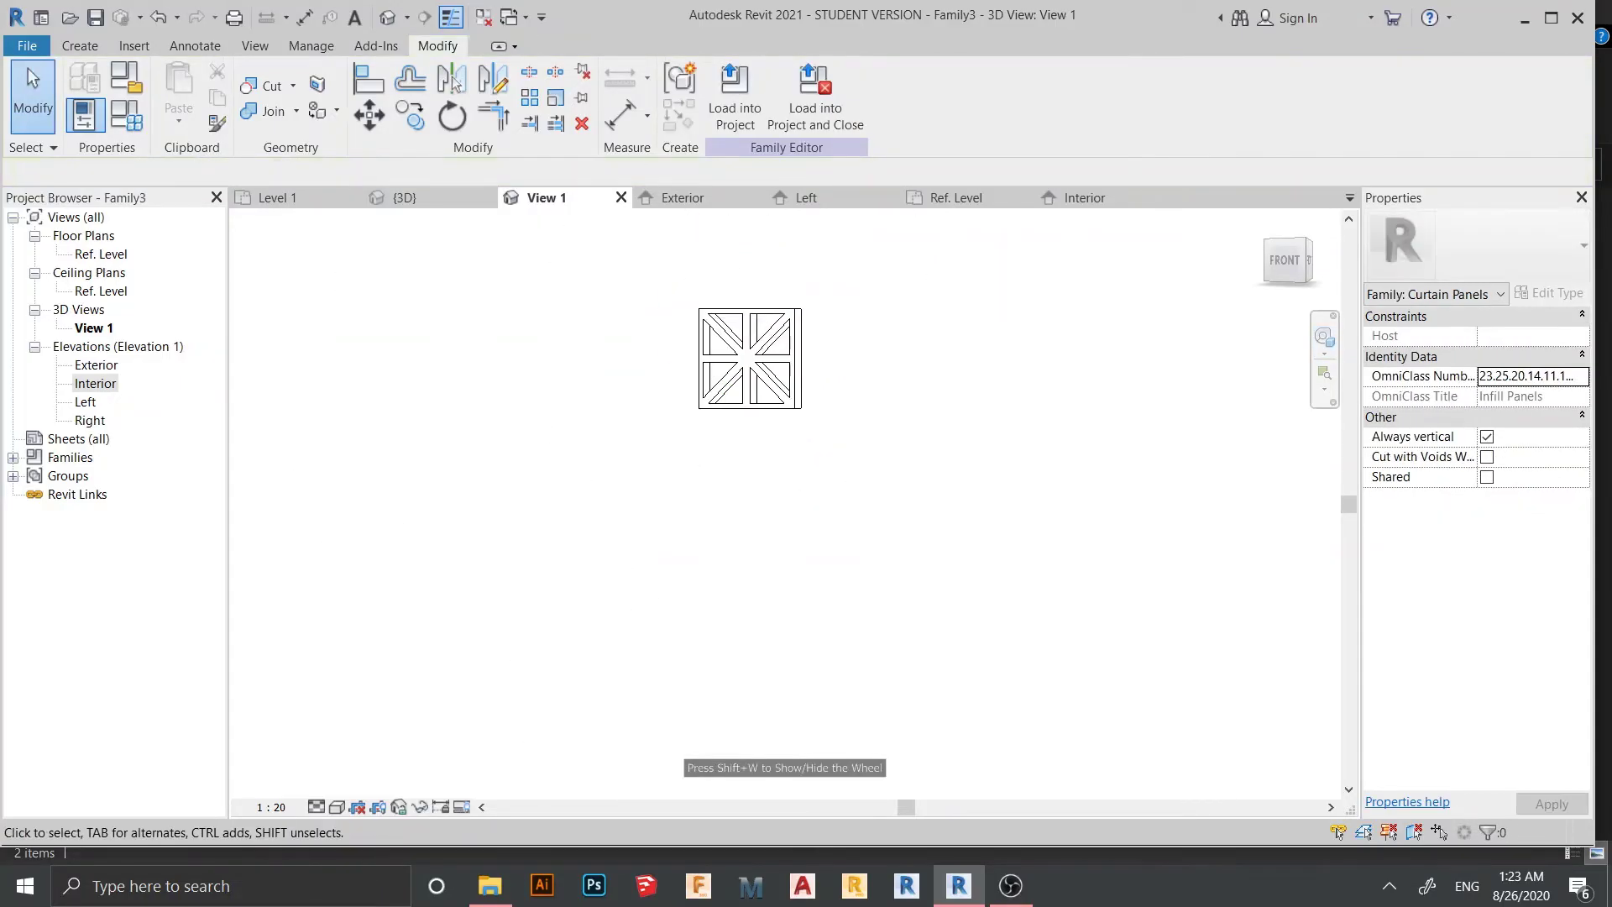
{"action": "middle_click_drag", "start_coordinate": [726, 324], "coordinate": [700, 451]}
{"action": "scroll", "coordinate": [713, 412], "scroll_direction": "up", "scroll_amount": 2}
- Associate the panel extrusion's material with a new family type parameter named MATERIAL
{"action": "left_click", "coordinate": [646, 424]}
{"action": "scroll", "coordinate": [646, 424], "scroll_direction": "down", "scroll_amount": 1}
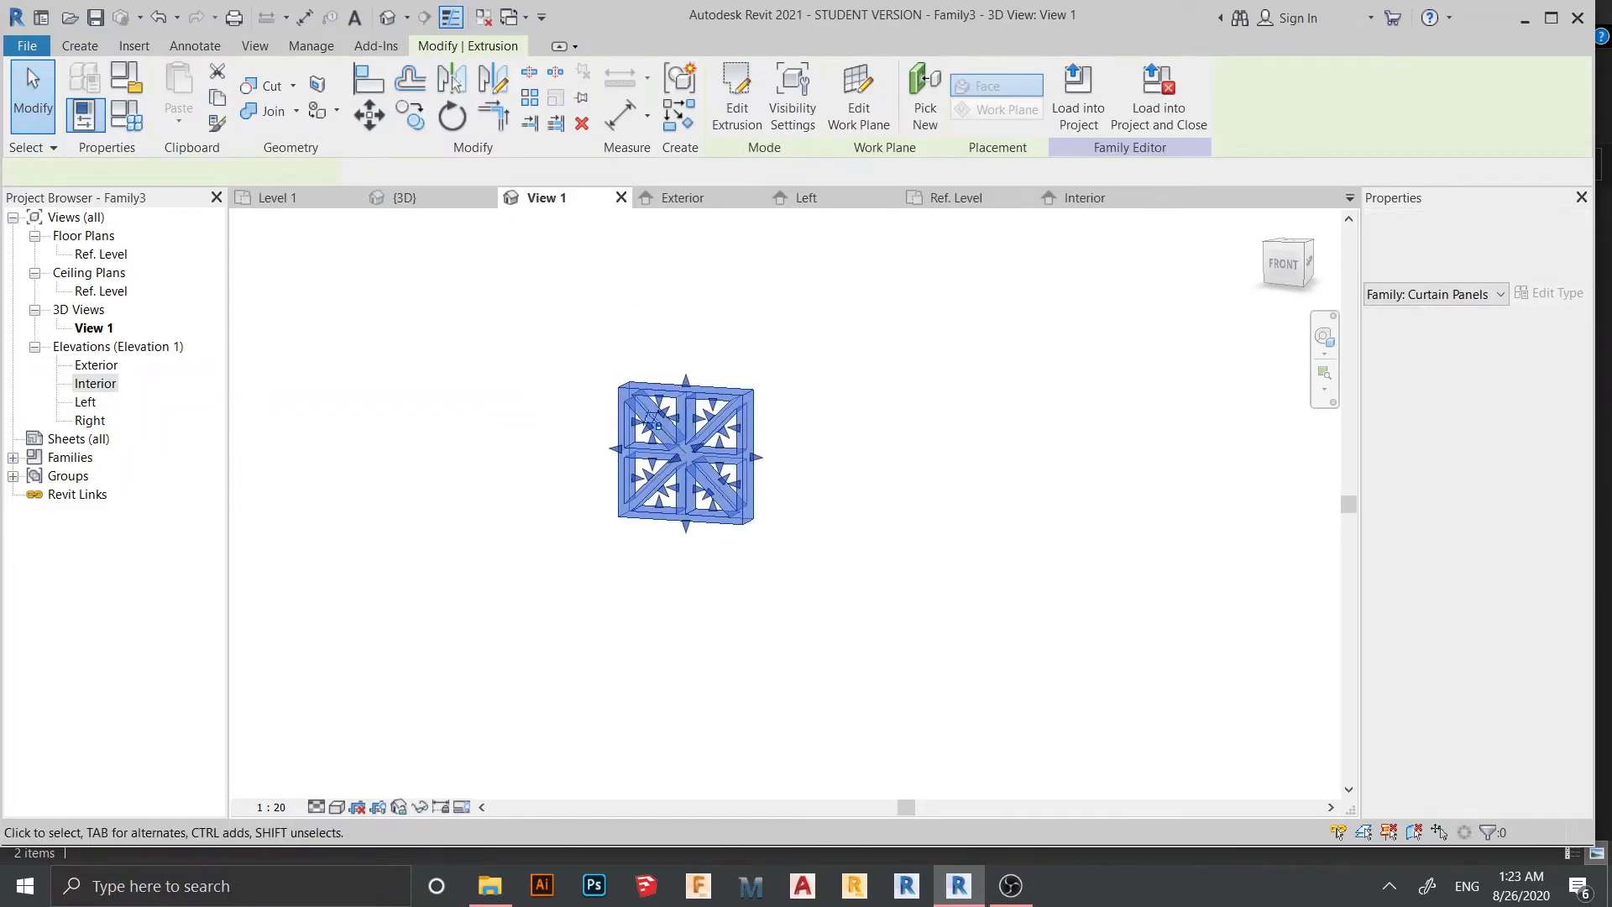
{"action": "left_click", "coordinate": [1582, 475]}
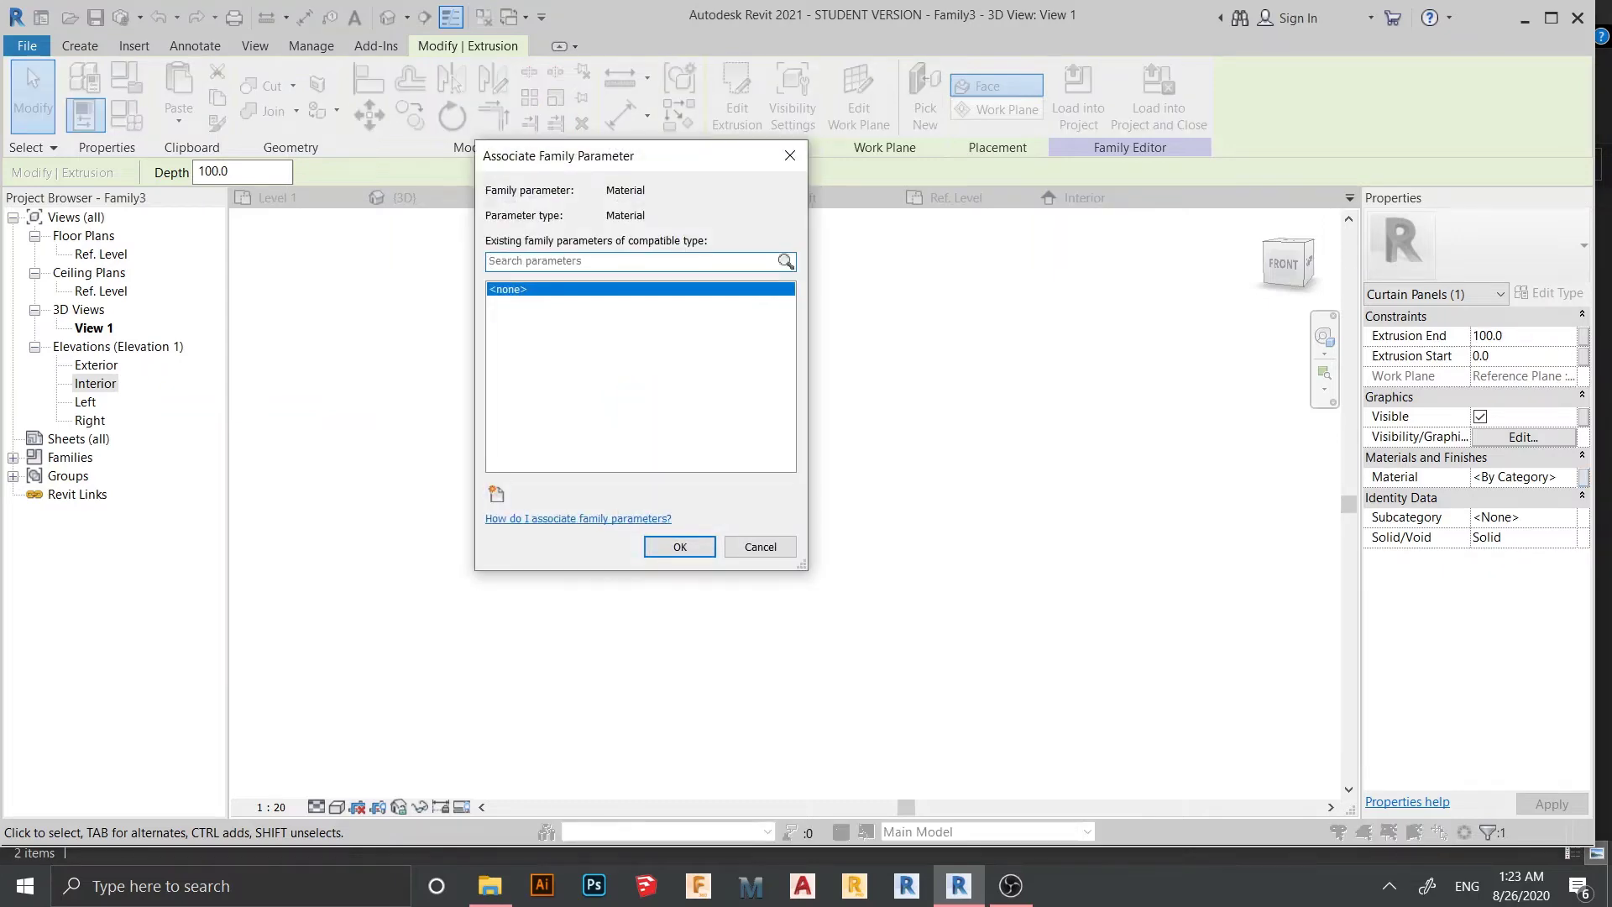
{"action": "left_click", "coordinate": [496, 493]}
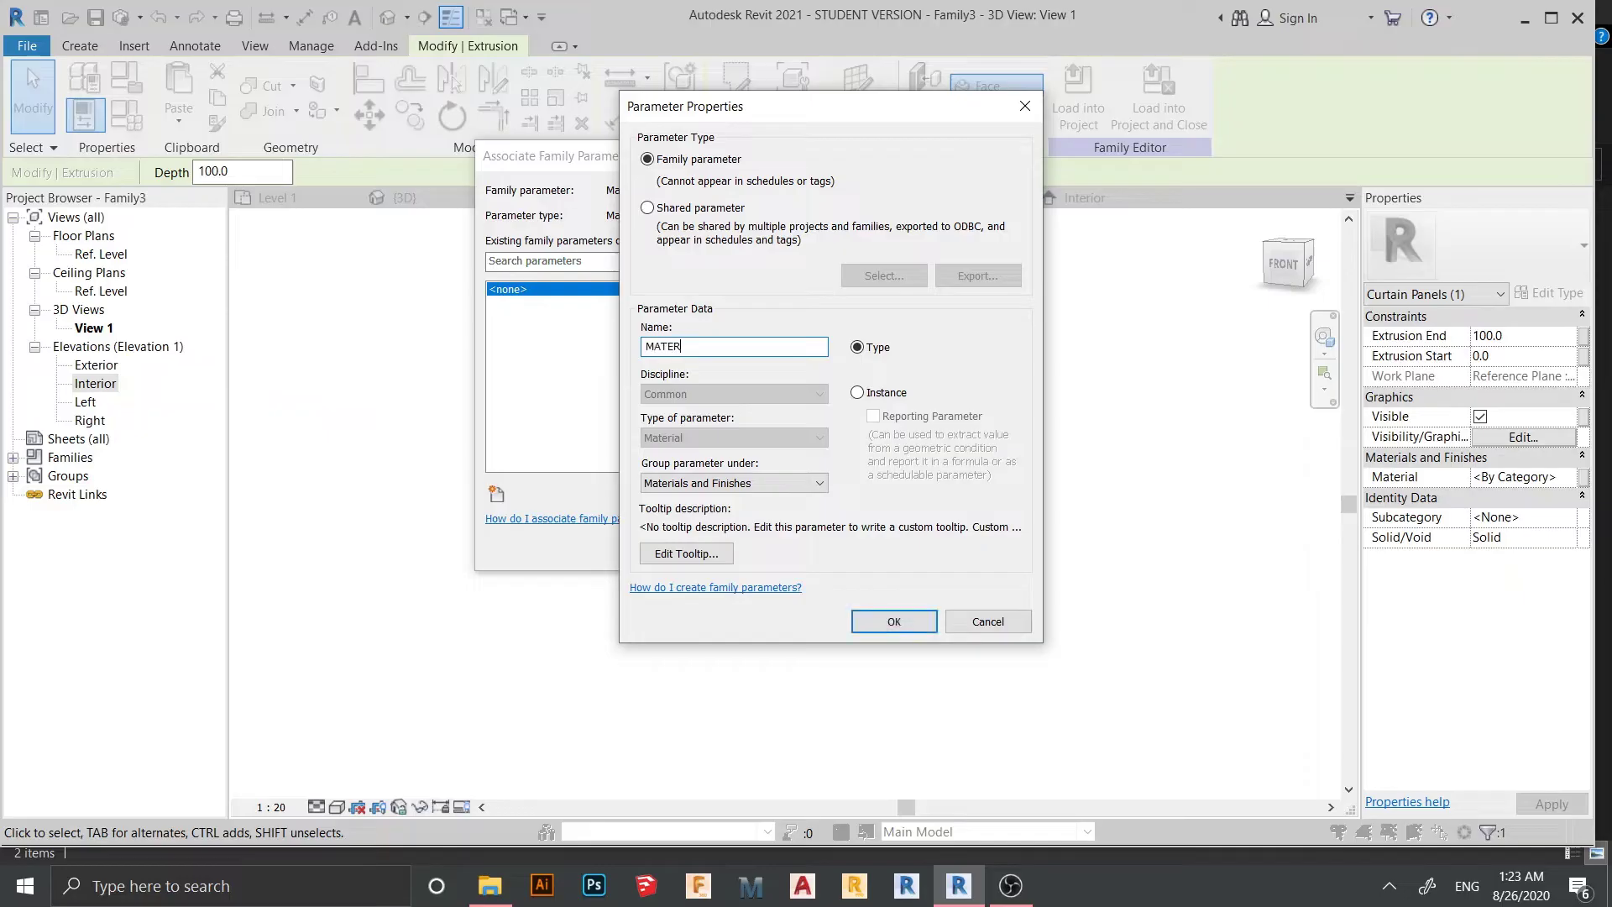
{"action": "key", "text": "Return"}
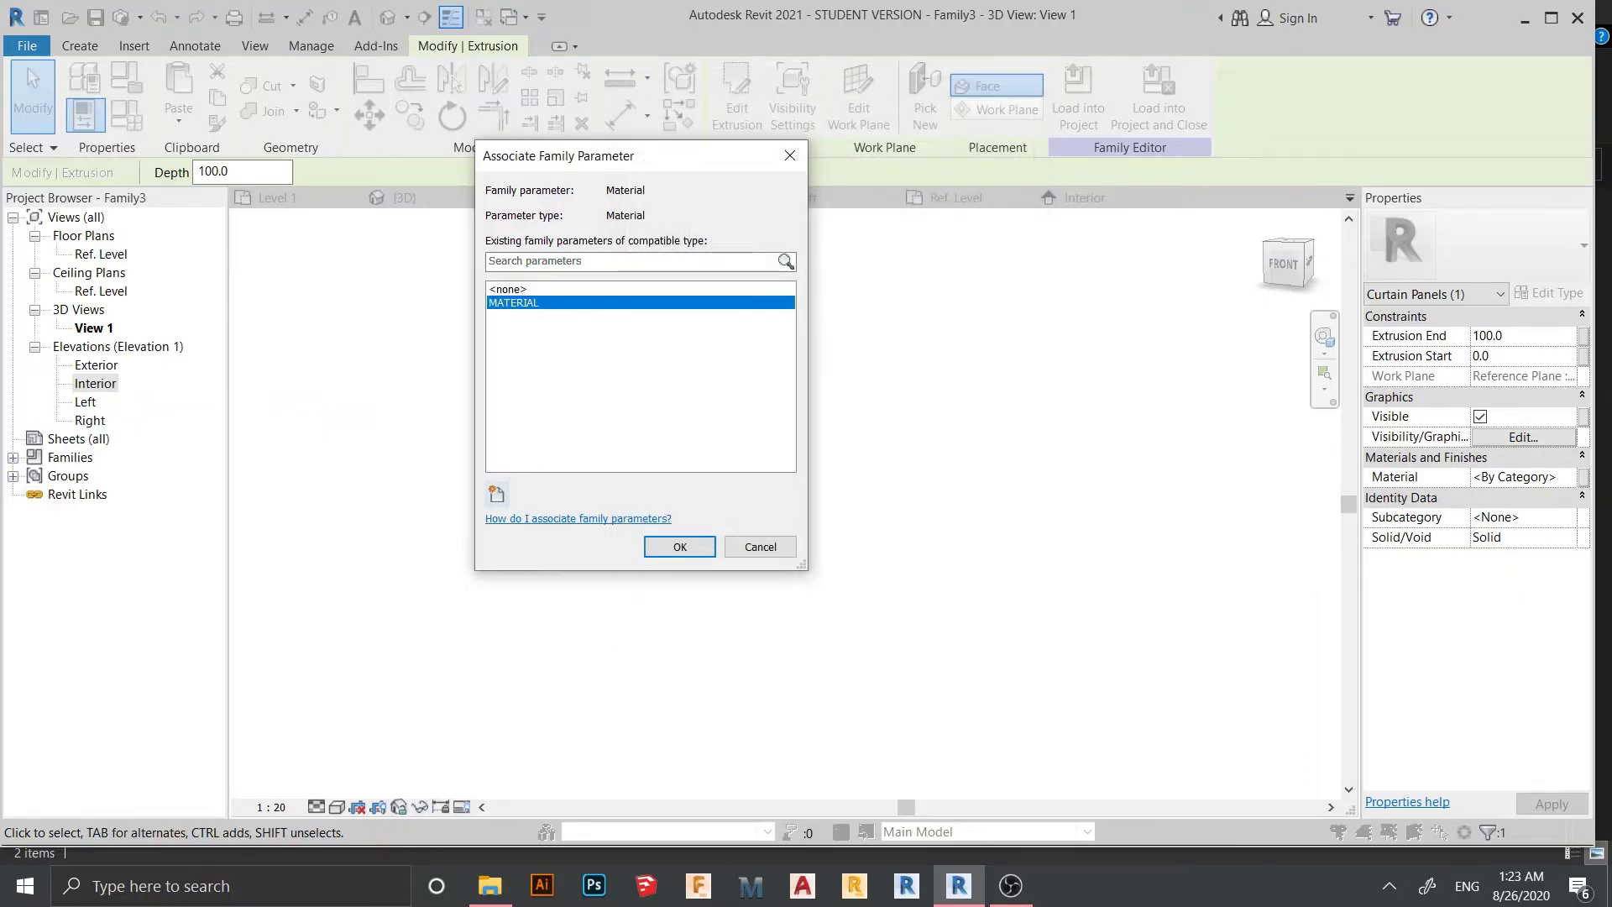
{"action": "key", "text": "Return"}
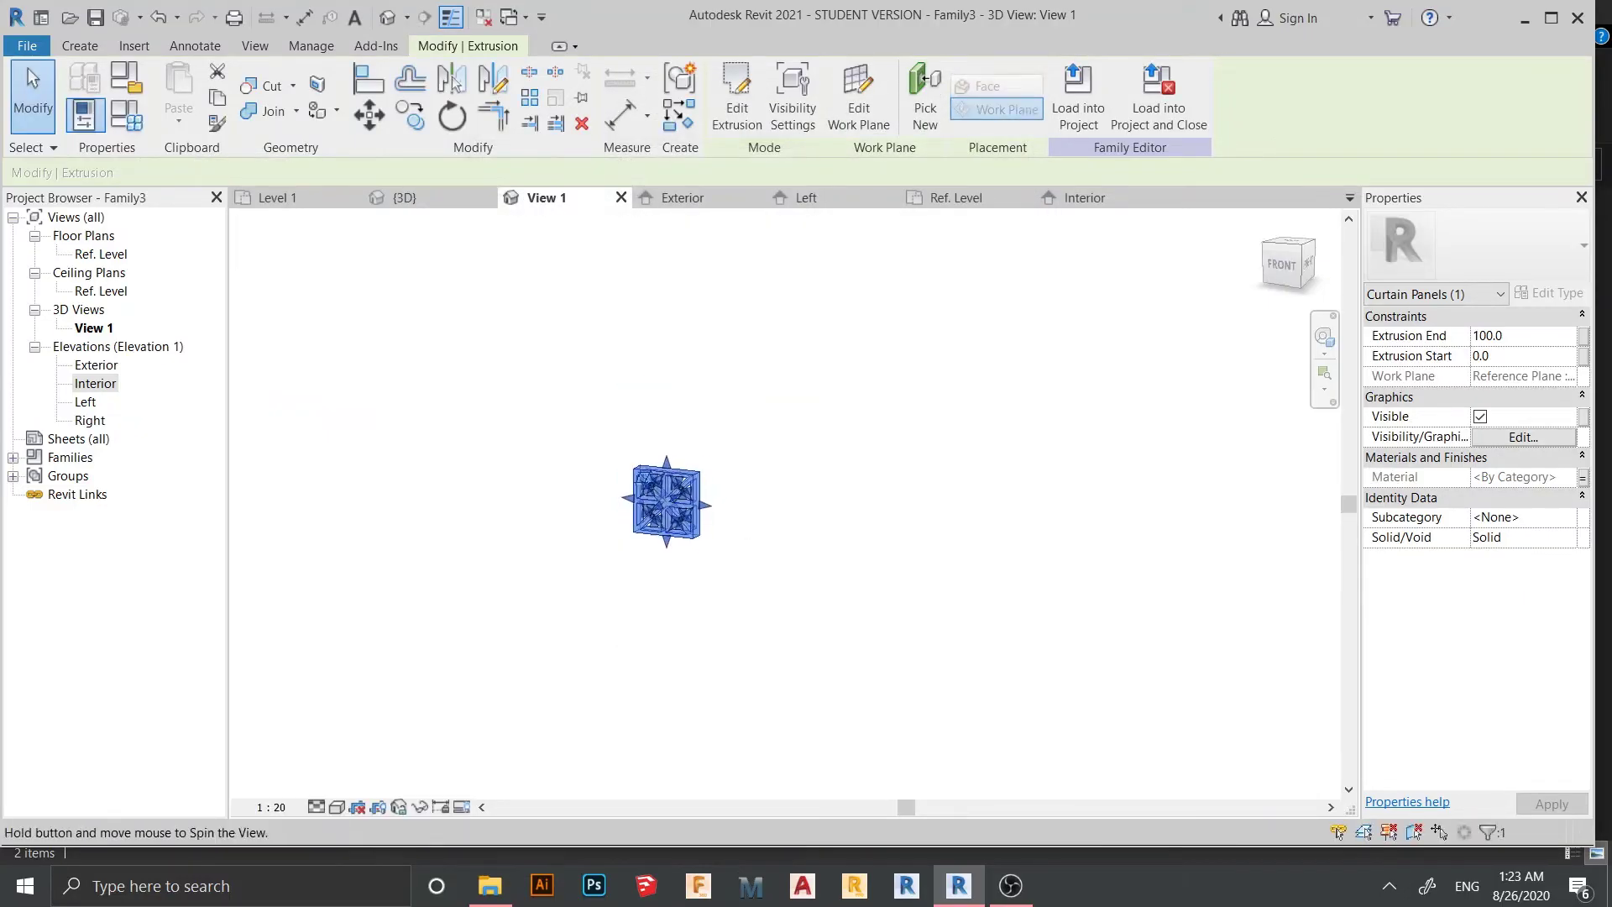
- Load the panel family into Project3 and display the curtain wall in the project's 3D view
{"action": "left_click", "coordinate": [1077, 99]}
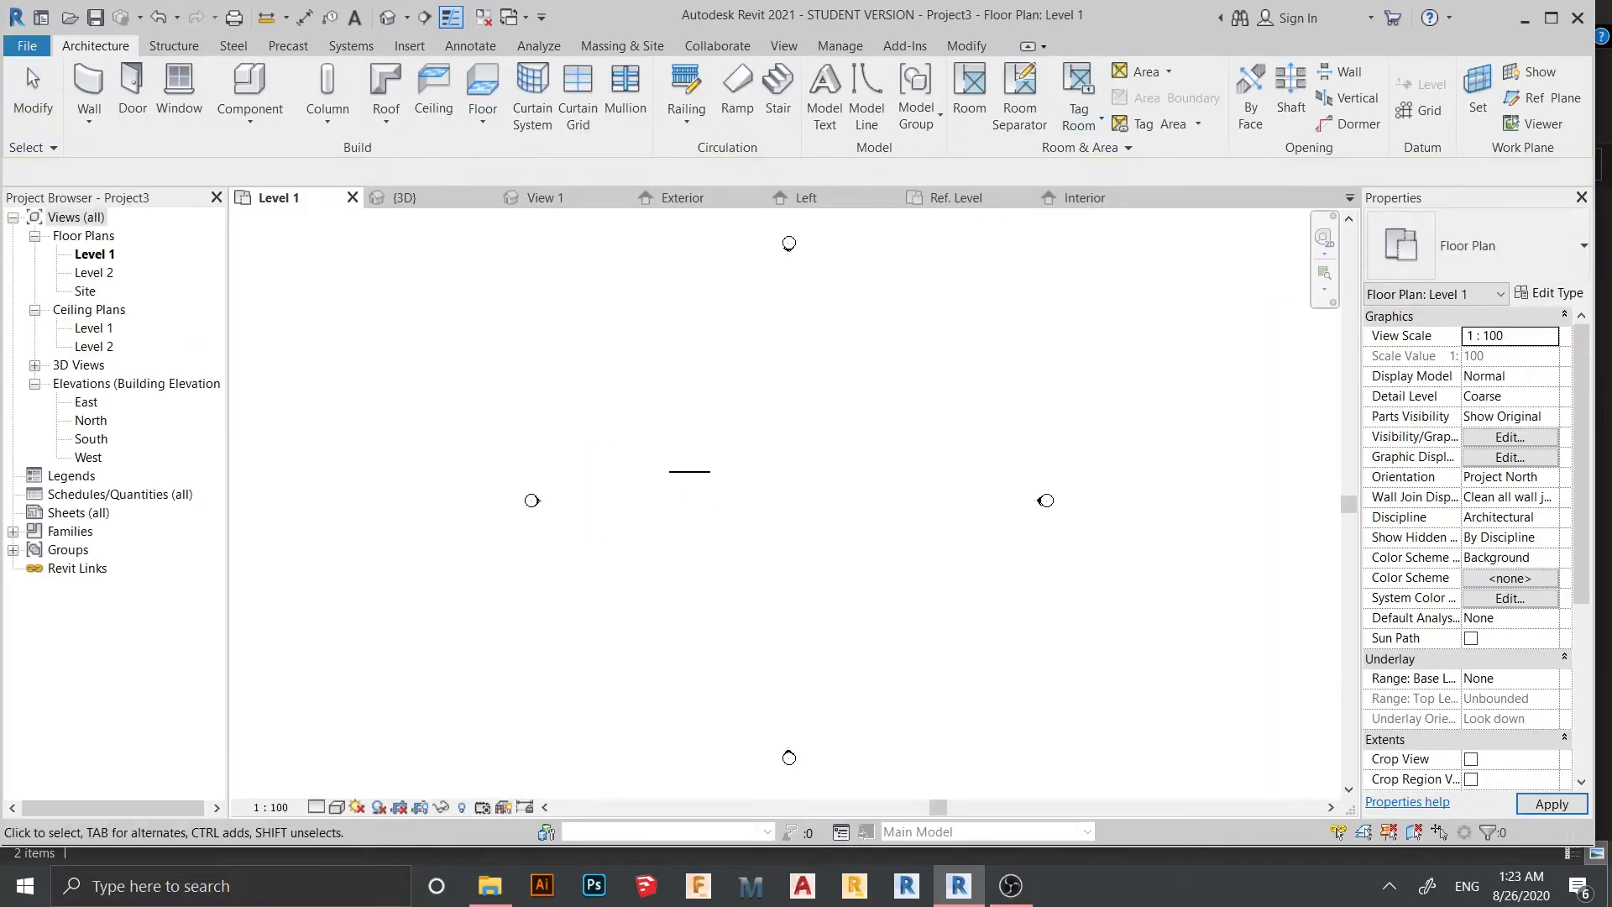
{"action": "left_click", "coordinate": [428, 197]}
{"action": "scroll", "coordinate": [656, 376], "scroll_direction": "down", "scroll_amount": 2}
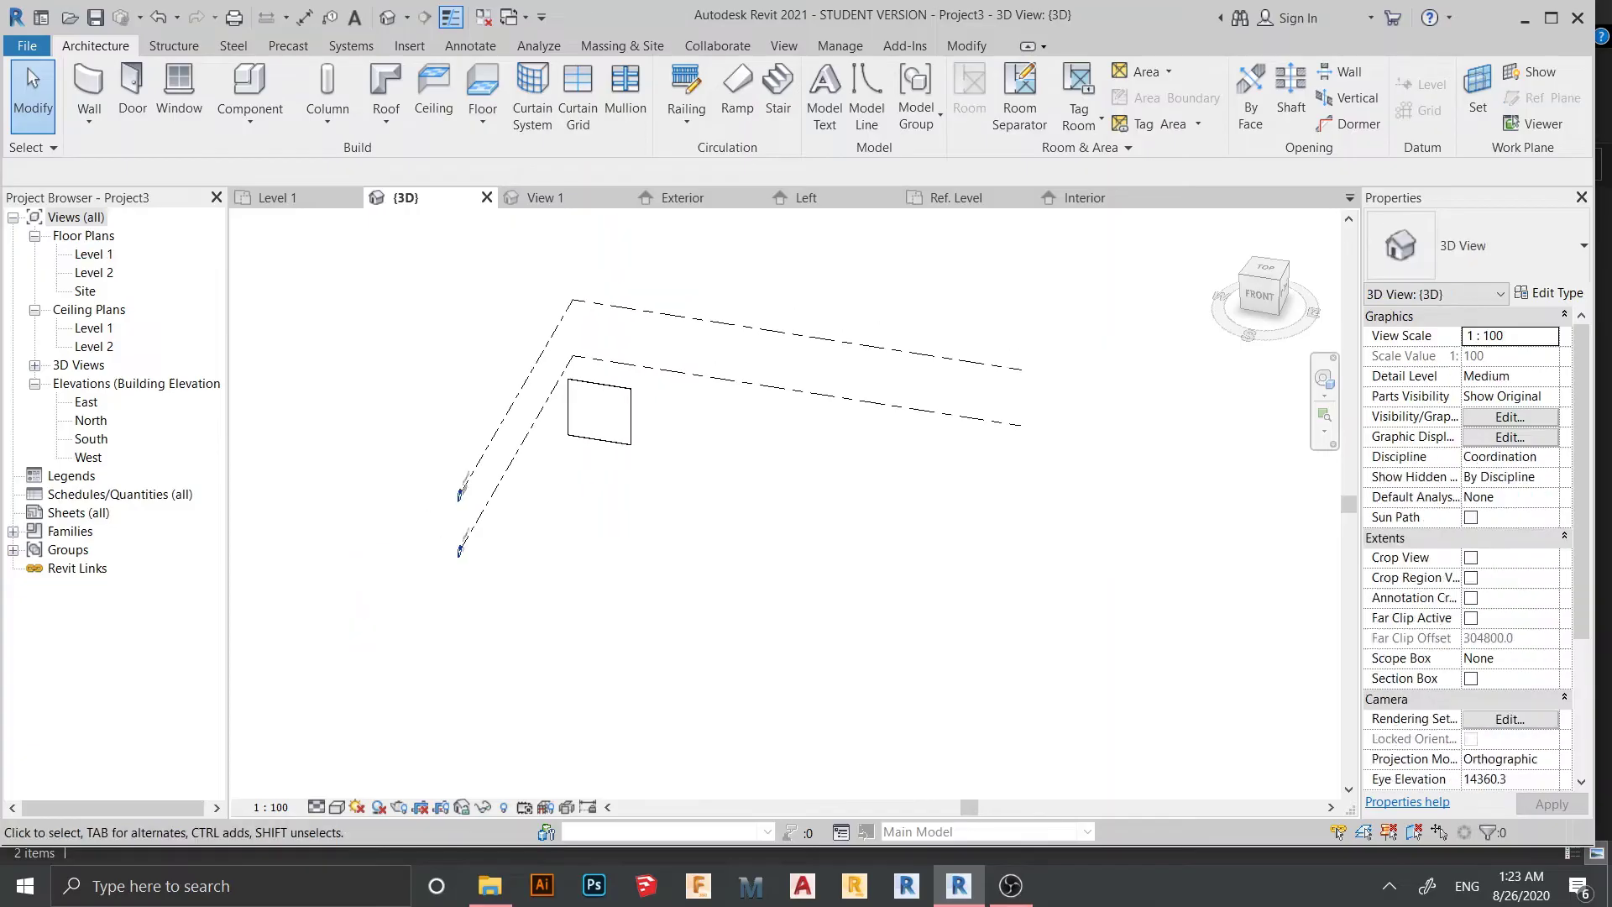
{"action": "middle_click_drag", "start_coordinate": [656, 376], "coordinate": [667, 370], "text": "shift"}
{"action": "scroll", "coordinate": [611, 410], "scroll_direction": "up", "scroll_amount": 5}
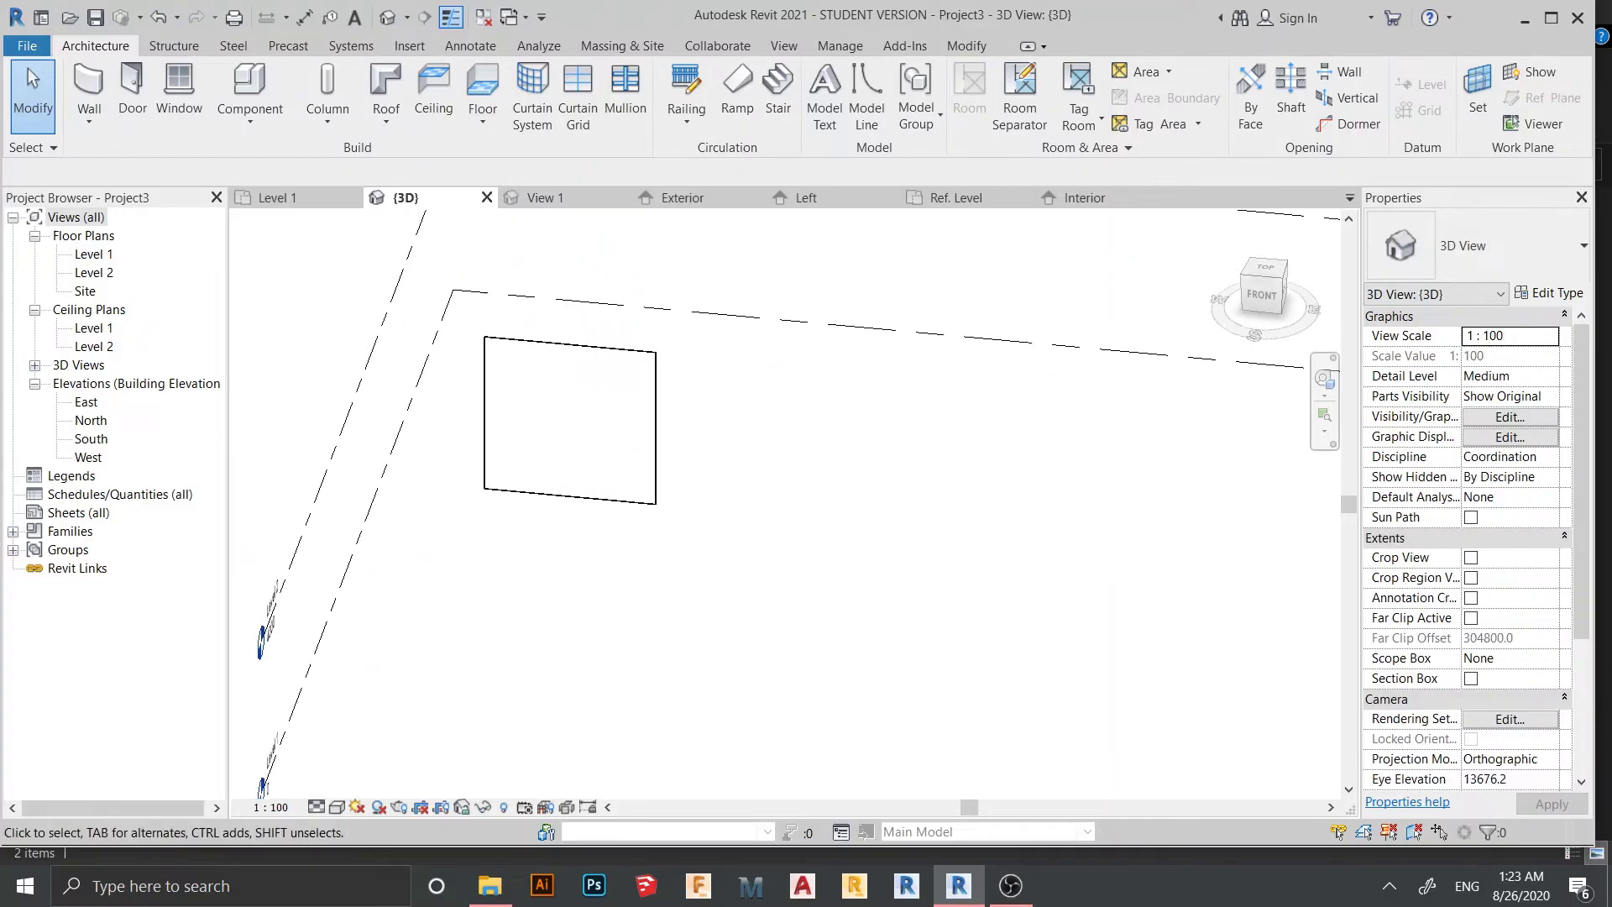
- Set the curtain wall type's vertical grid layout to Fixed Distance with 400 mm spacing
{"action": "left_click", "coordinate": [568, 427]}
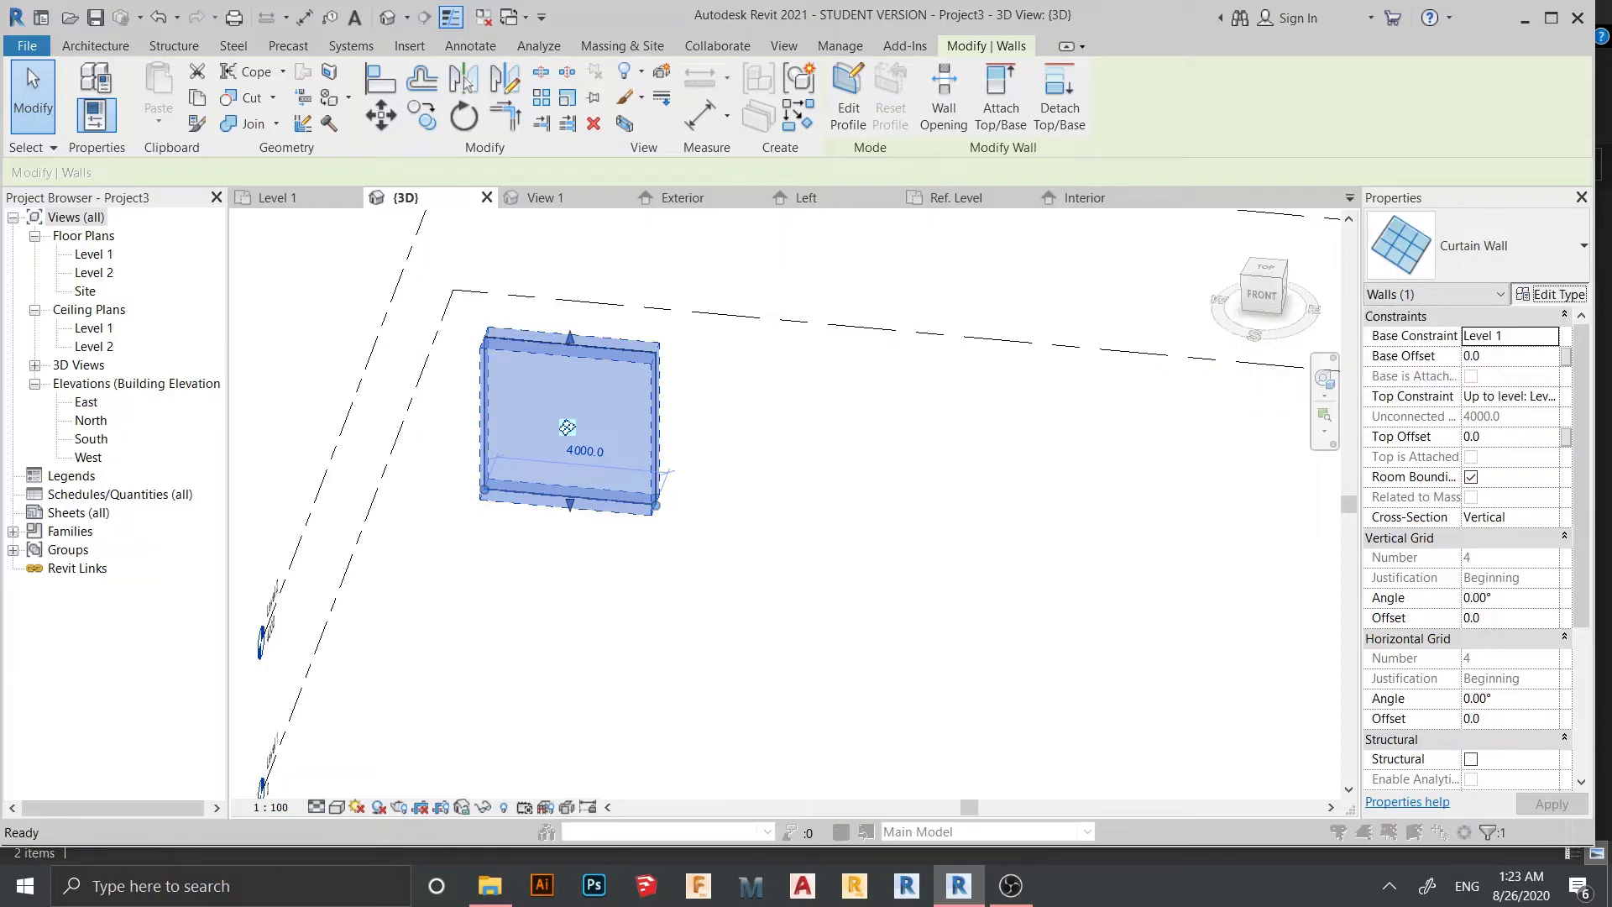
{"action": "left_click", "coordinate": [1551, 293]}
{"action": "left_click_drag", "start_coordinate": [906, 44], "coordinate": [646, 89]}
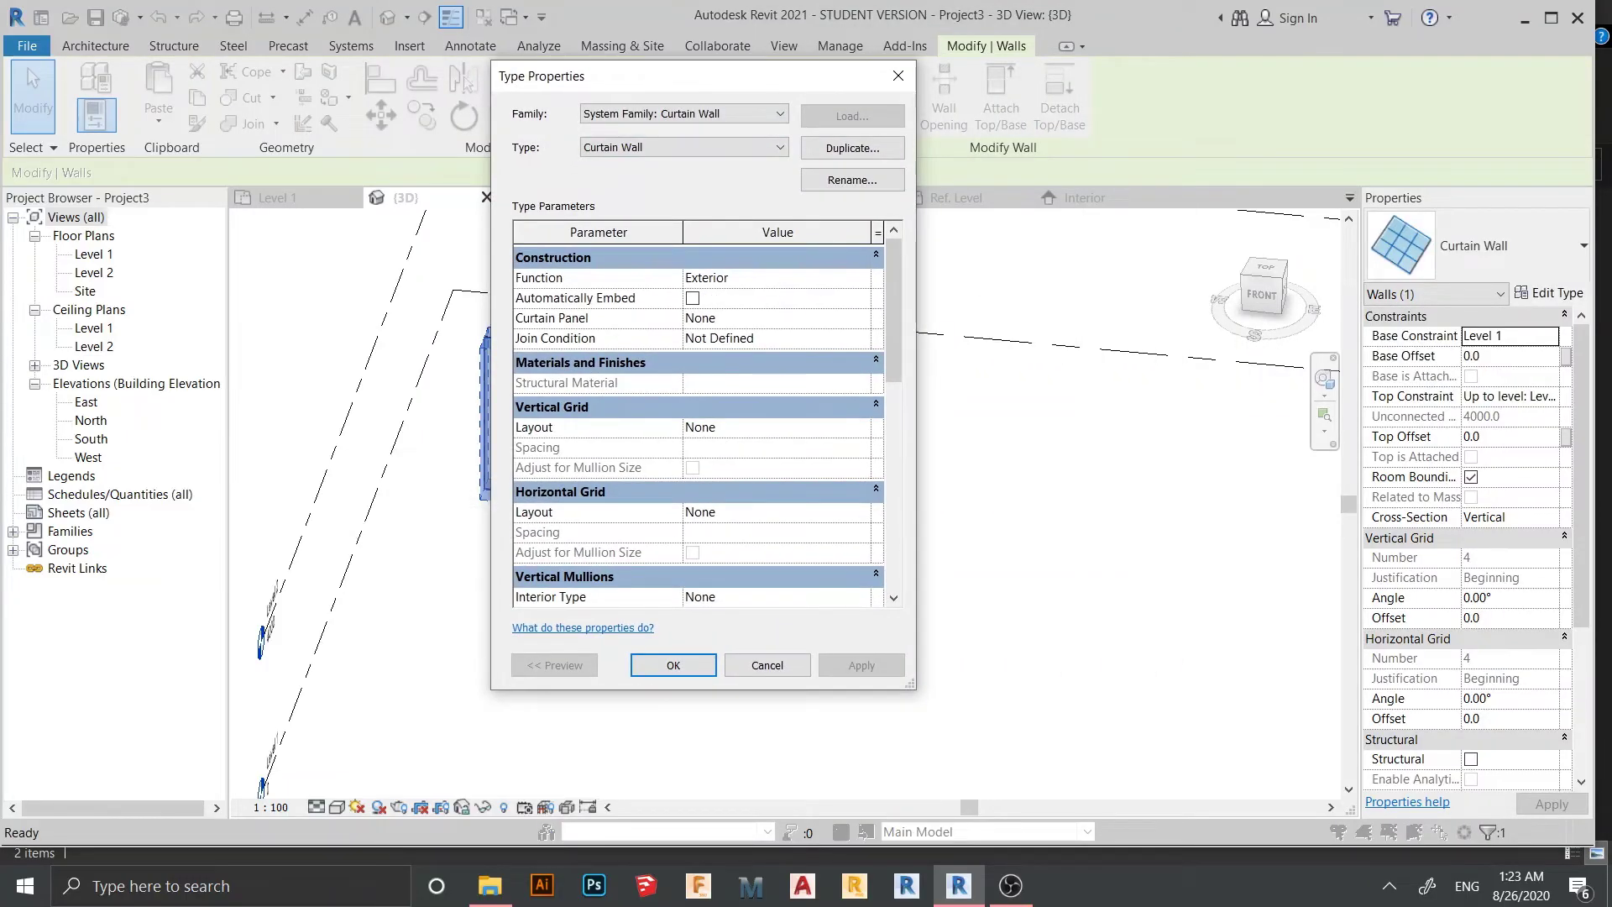
{"action": "left_click", "coordinate": [776, 426]}
{"action": "left_click", "coordinate": [723, 480]}
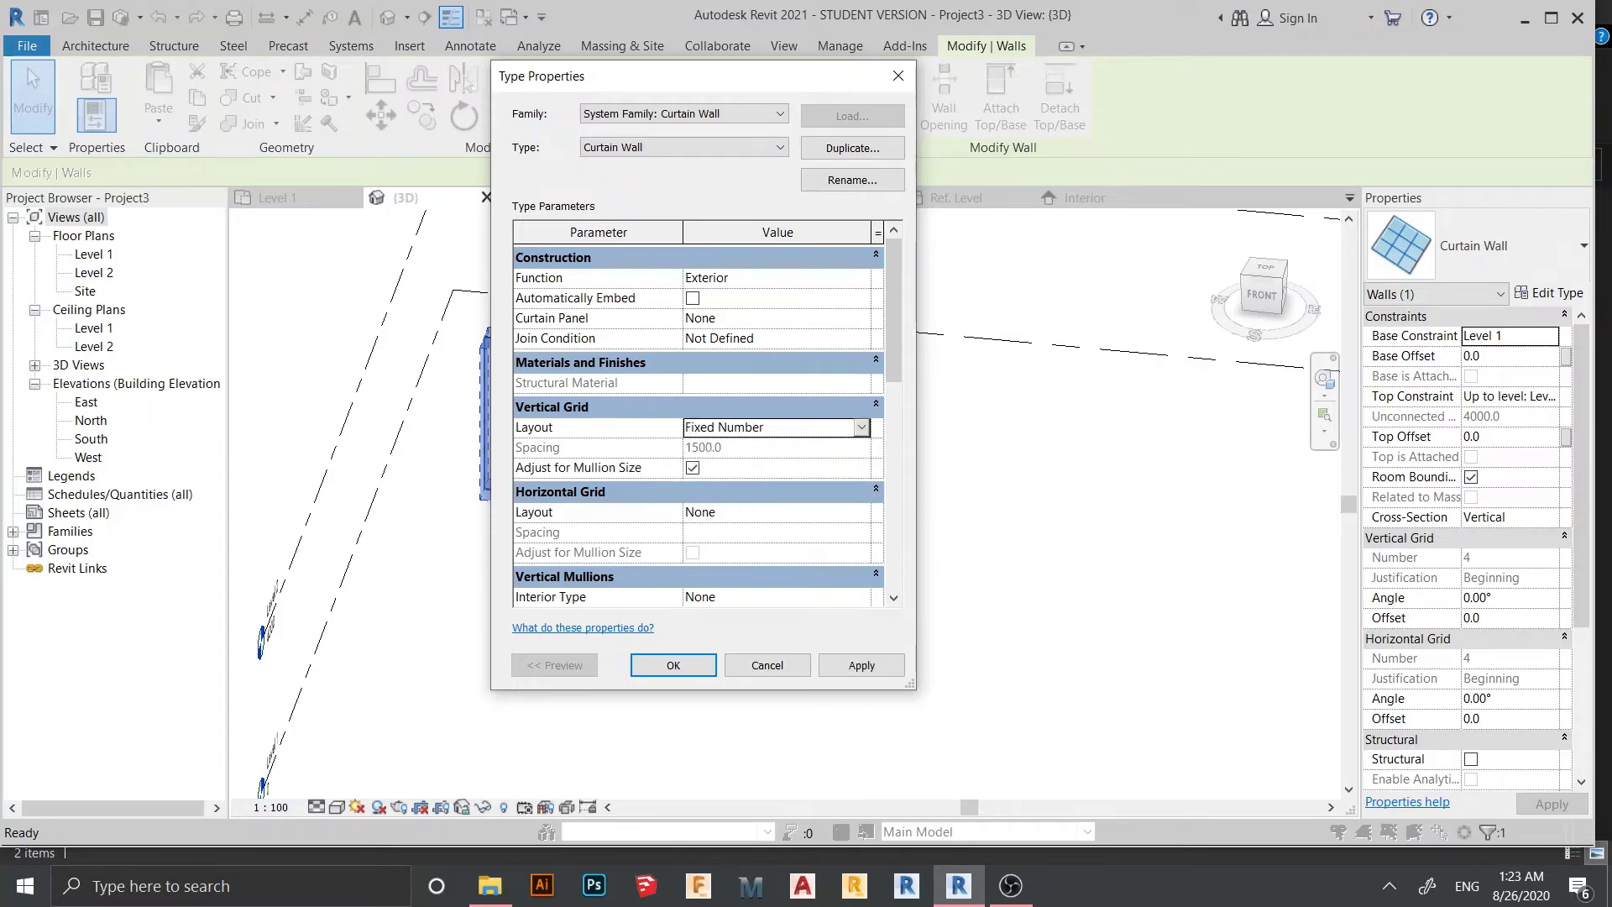
{"action": "left_click", "coordinate": [860, 426]}
{"action": "key", "text": "Up"}
{"action": "key", "text": "Return"}
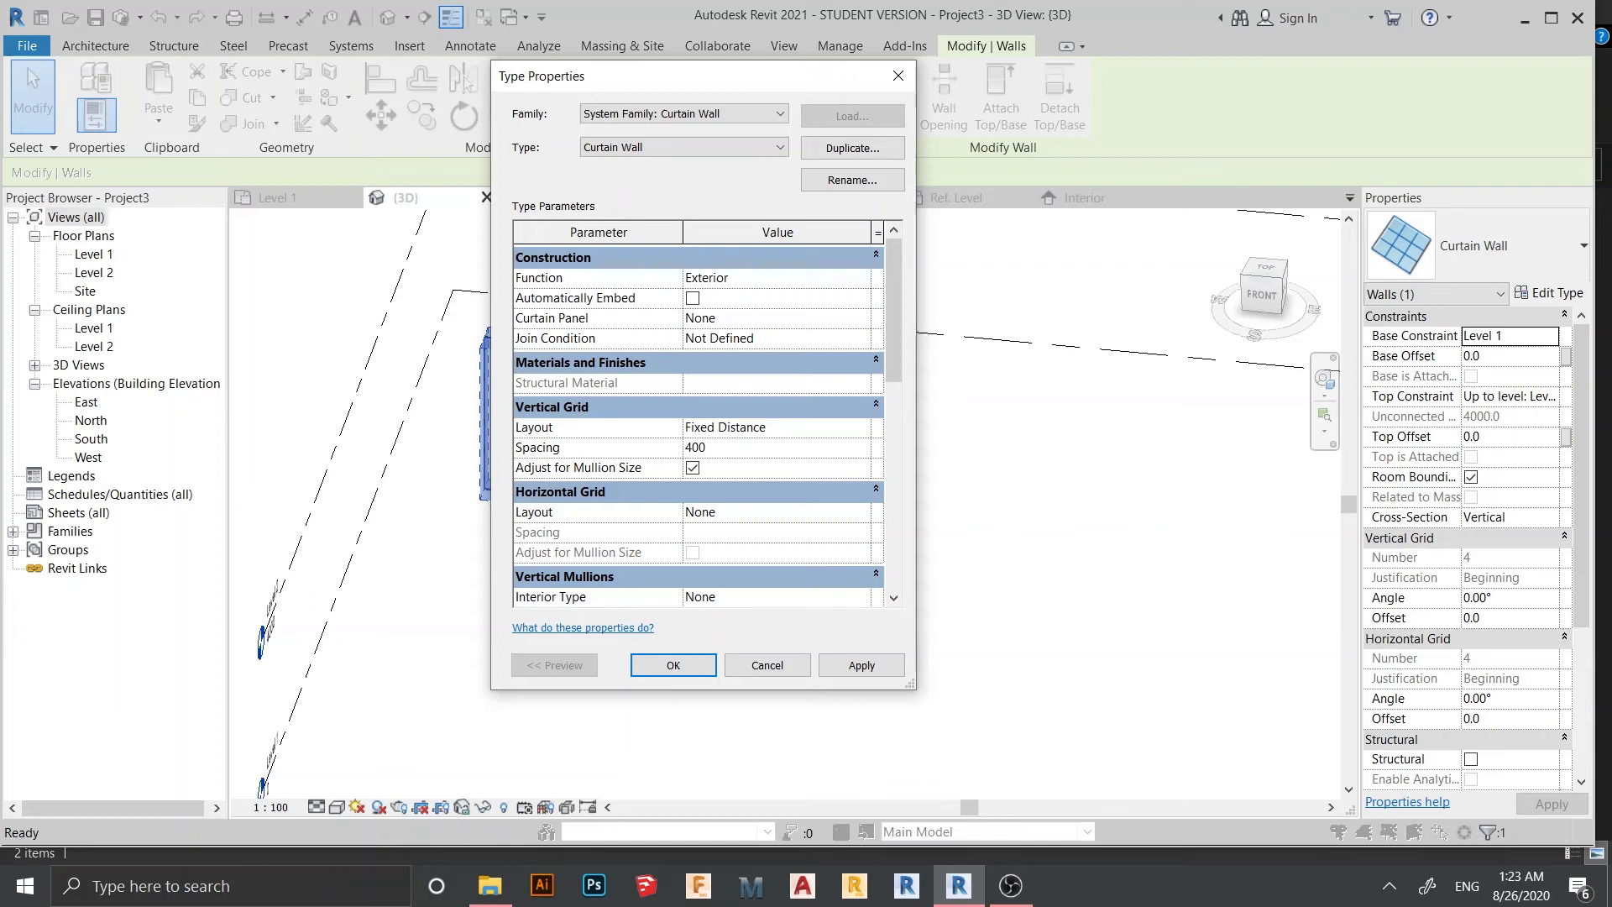
- Set the curtain wall type's horizontal grid layout to Fixed Distance with 400 mm spacing
{"action": "left_click", "coordinate": [860, 511]}
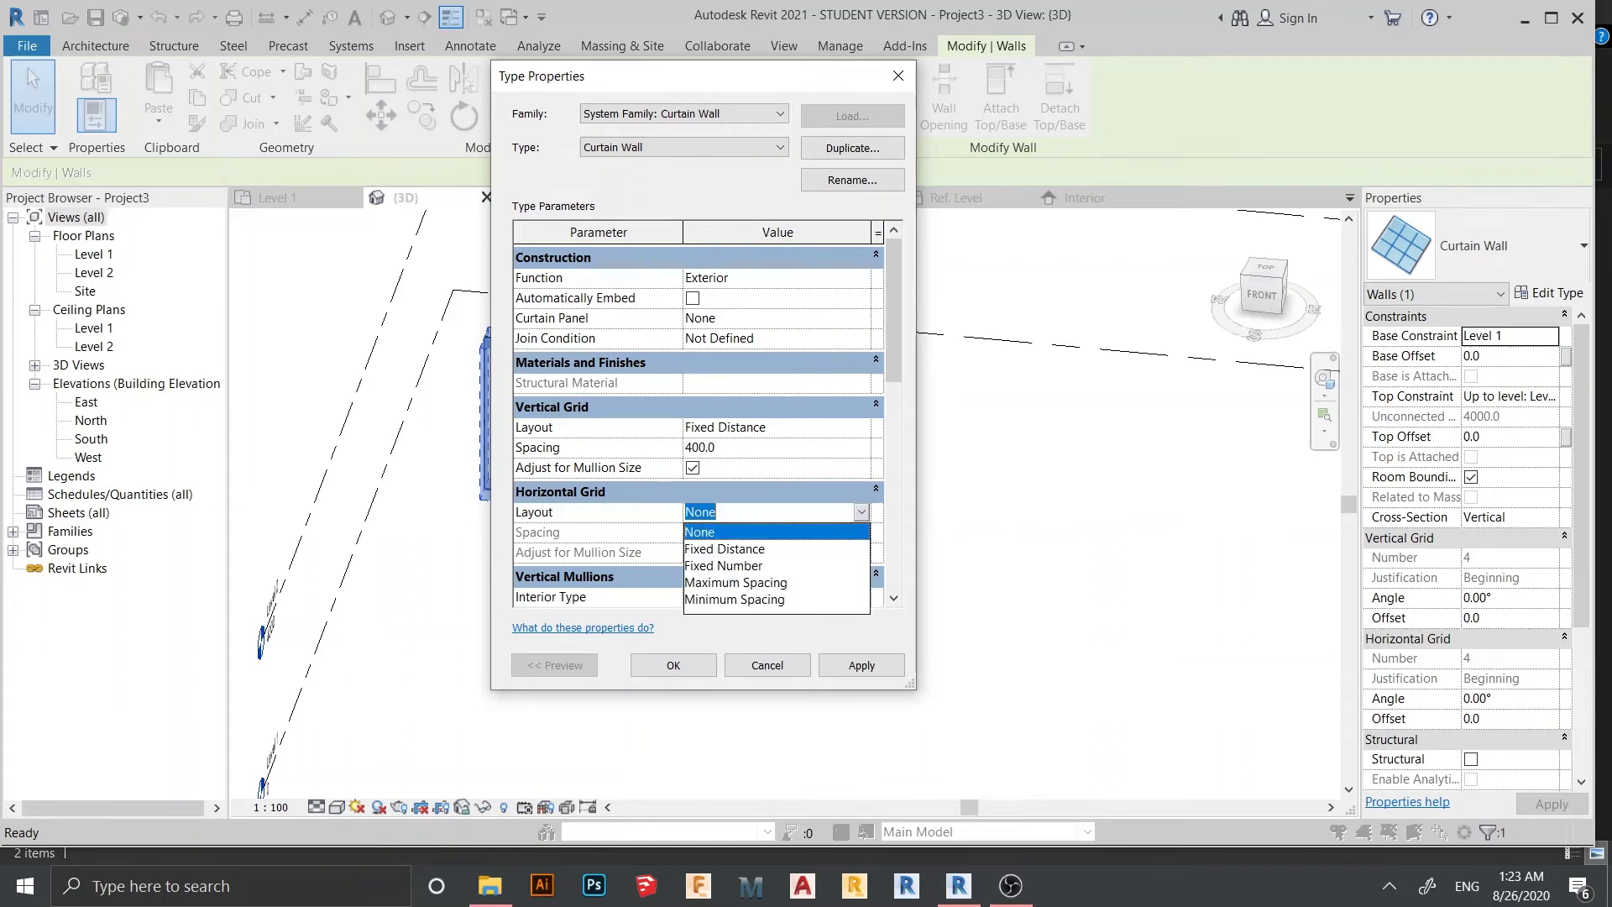
{"action": "key", "text": "Down"}
{"action": "key", "text": "Return"}
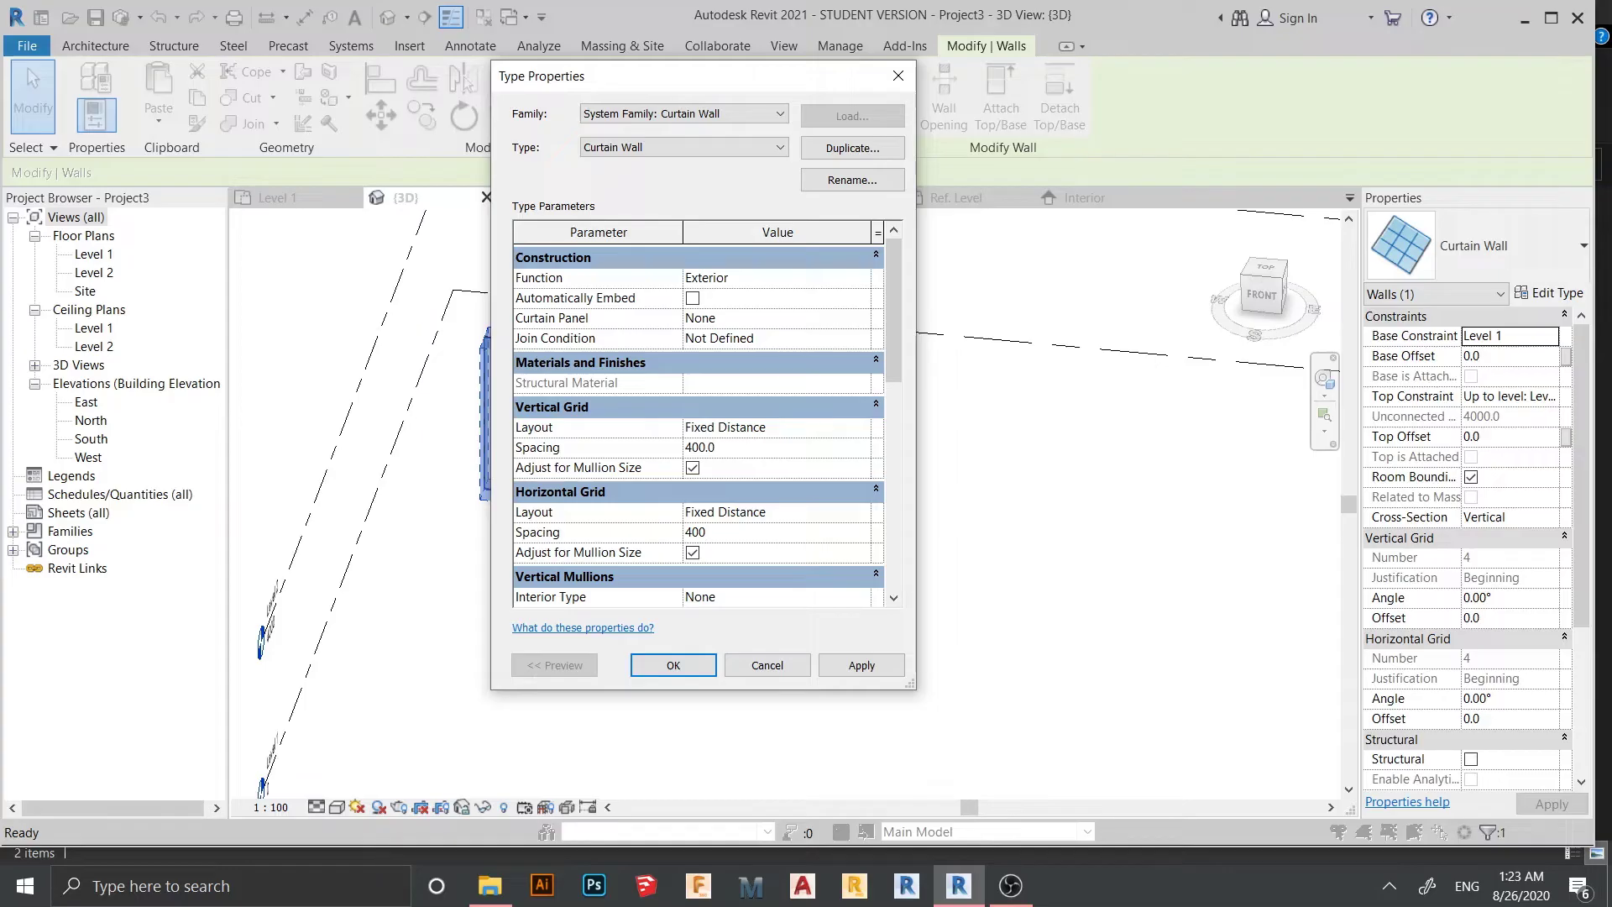
- Assign Family3 : Family3 as the wall type's curtain panel, apply the type changes and deselect the wall
{"action": "key", "text": "alt+Down"}
{"action": "scroll", "coordinate": [839, 379], "scroll_direction": "down", "scroll_amount": 10}
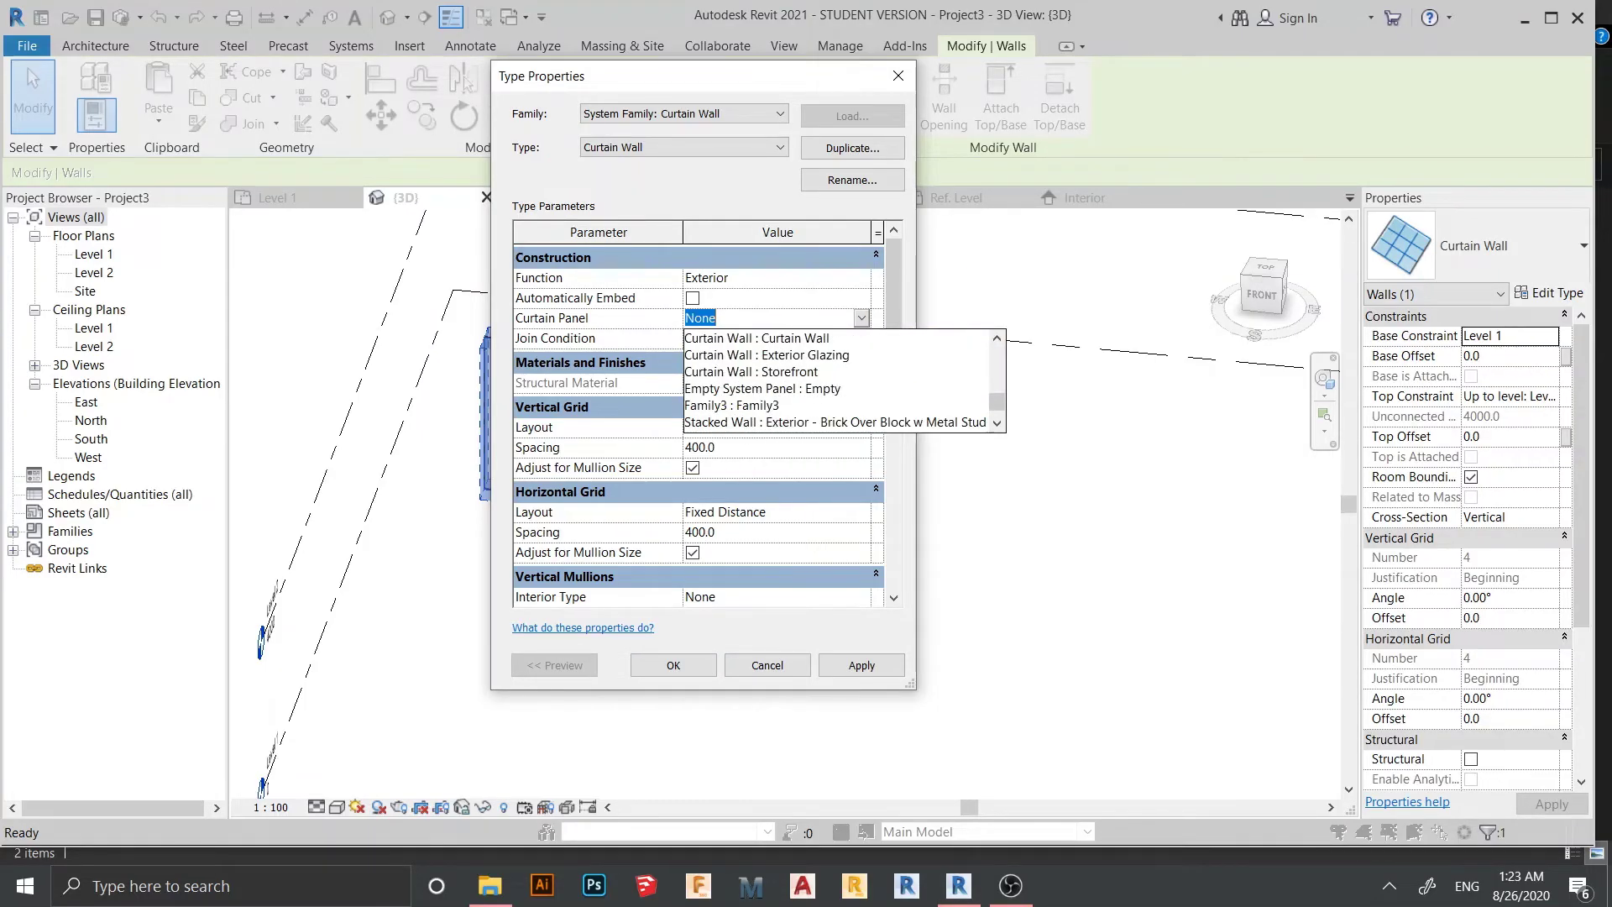
{"action": "left_click", "coordinate": [732, 405]}
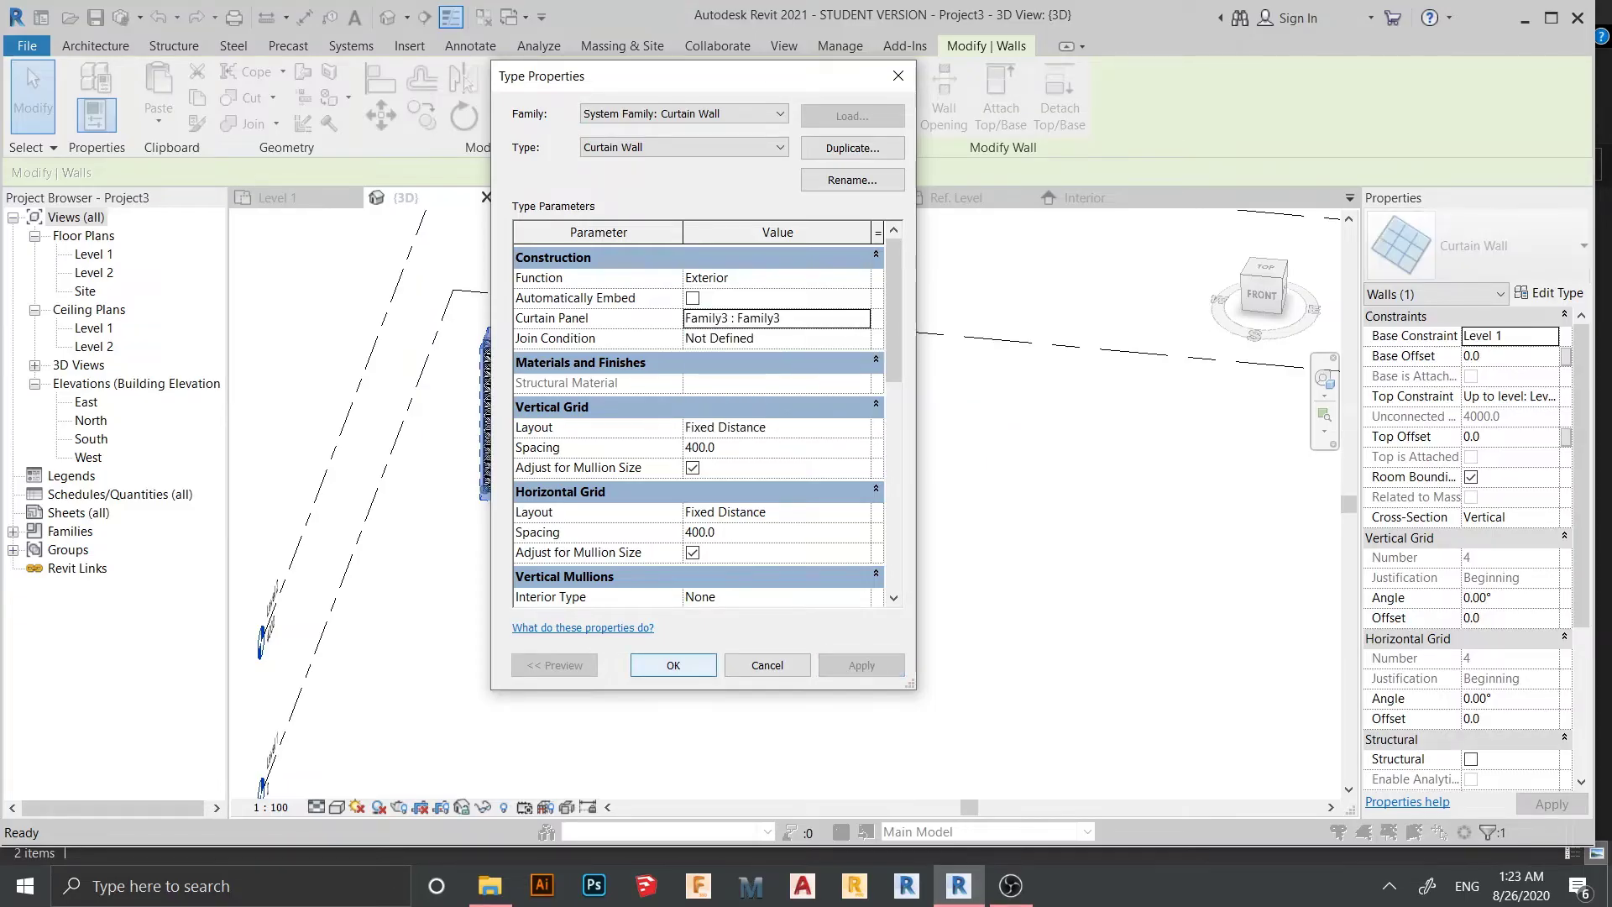
{"action": "left_click", "coordinate": [673, 664]}
{"action": "scroll", "coordinate": [484, 322], "scroll_direction": "up", "scroll_amount": 9}
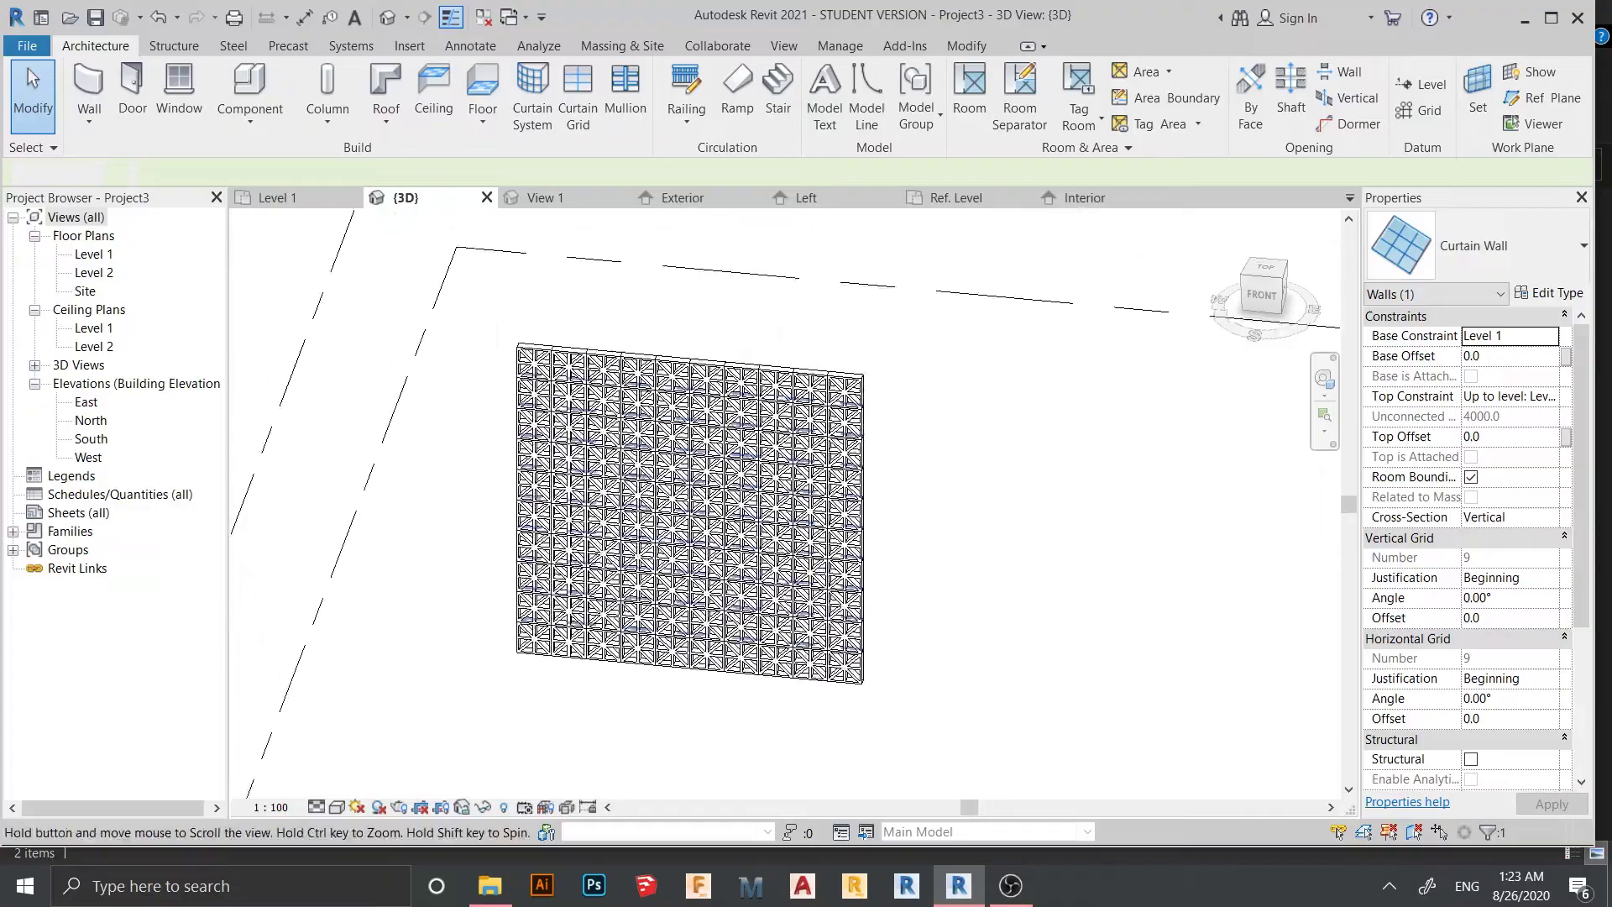
{"action": "key", "text": "Escape"}
- Inspect the patterned panels across the curtain wall in the 3D view, up close and as a whole
{"action": "middle_click_drag", "start_coordinate": [986, 604], "coordinate": [539, 668]}
{"action": "scroll", "coordinate": [818, 478], "scroll_direction": "down", "scroll_amount": 5}
{"action": "scroll", "coordinate": [840, 399], "scroll_direction": "down", "scroll_amount": 2}
{"action": "scroll", "coordinate": [758, 378], "scroll_direction": "up", "scroll_amount": 3}
{"action": "scroll", "coordinate": [758, 378], "scroll_direction": "up", "scroll_amount": 3}
{"action": "middle_click_drag", "start_coordinate": [538, 353], "coordinate": [438, 483]}
{"action": "scroll", "coordinate": [378, 303], "scroll_direction": "up", "scroll_amount": 3}
{"action": "scroll", "coordinate": [440, 377], "scroll_direction": "up", "scroll_amount": 3}
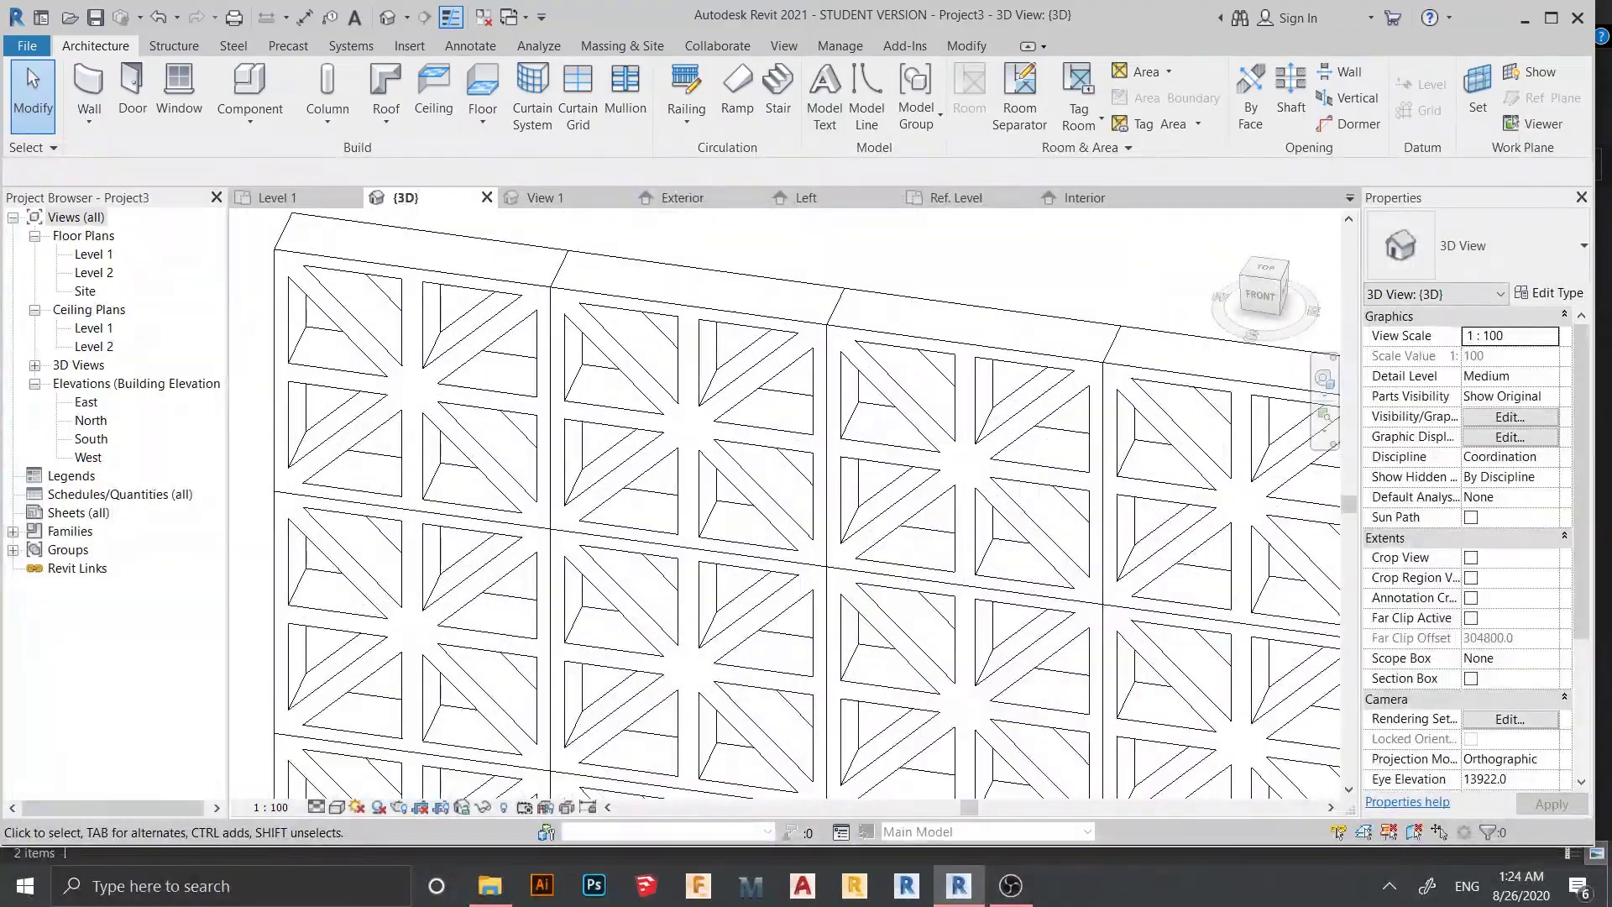
- Set the 3D view's visual style to Consistent Colors and look at the curtain wall from other angles
{"action": "scroll", "coordinate": [441, 378], "scroll_direction": "down", "scroll_amount": 2}
{"action": "middle_click_drag", "start_coordinate": [440, 378], "coordinate": [542, 322]}
{"action": "left_click", "coordinate": [337, 806]}
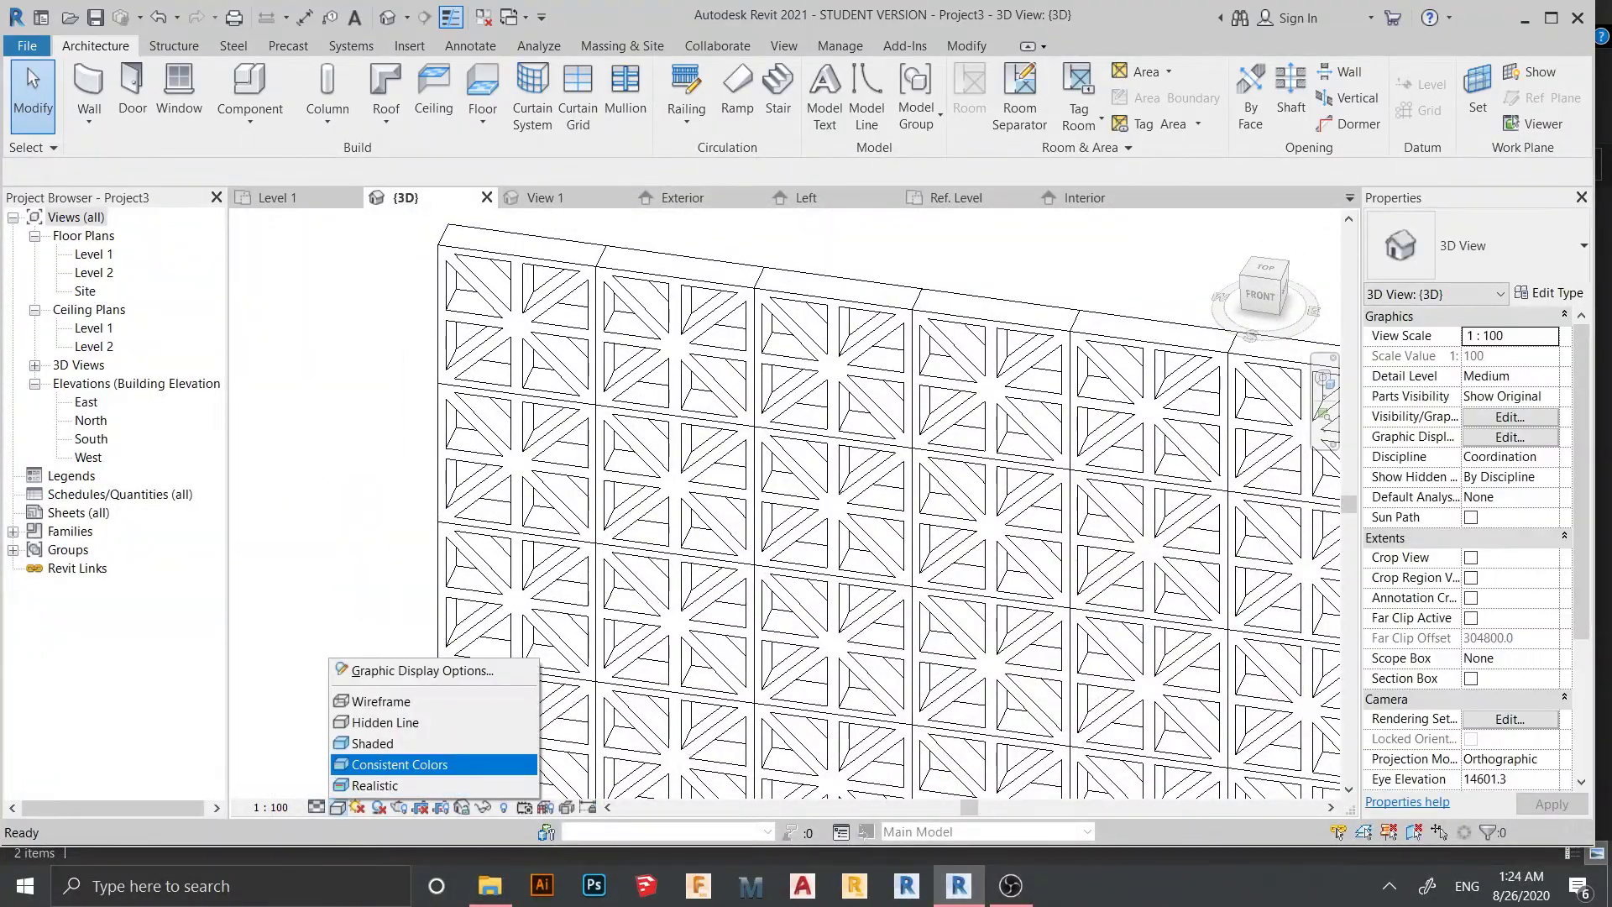
{"action": "left_click", "coordinate": [399, 764]}
{"action": "scroll", "coordinate": [797, 482], "scroll_direction": "down", "scroll_amount": 6}
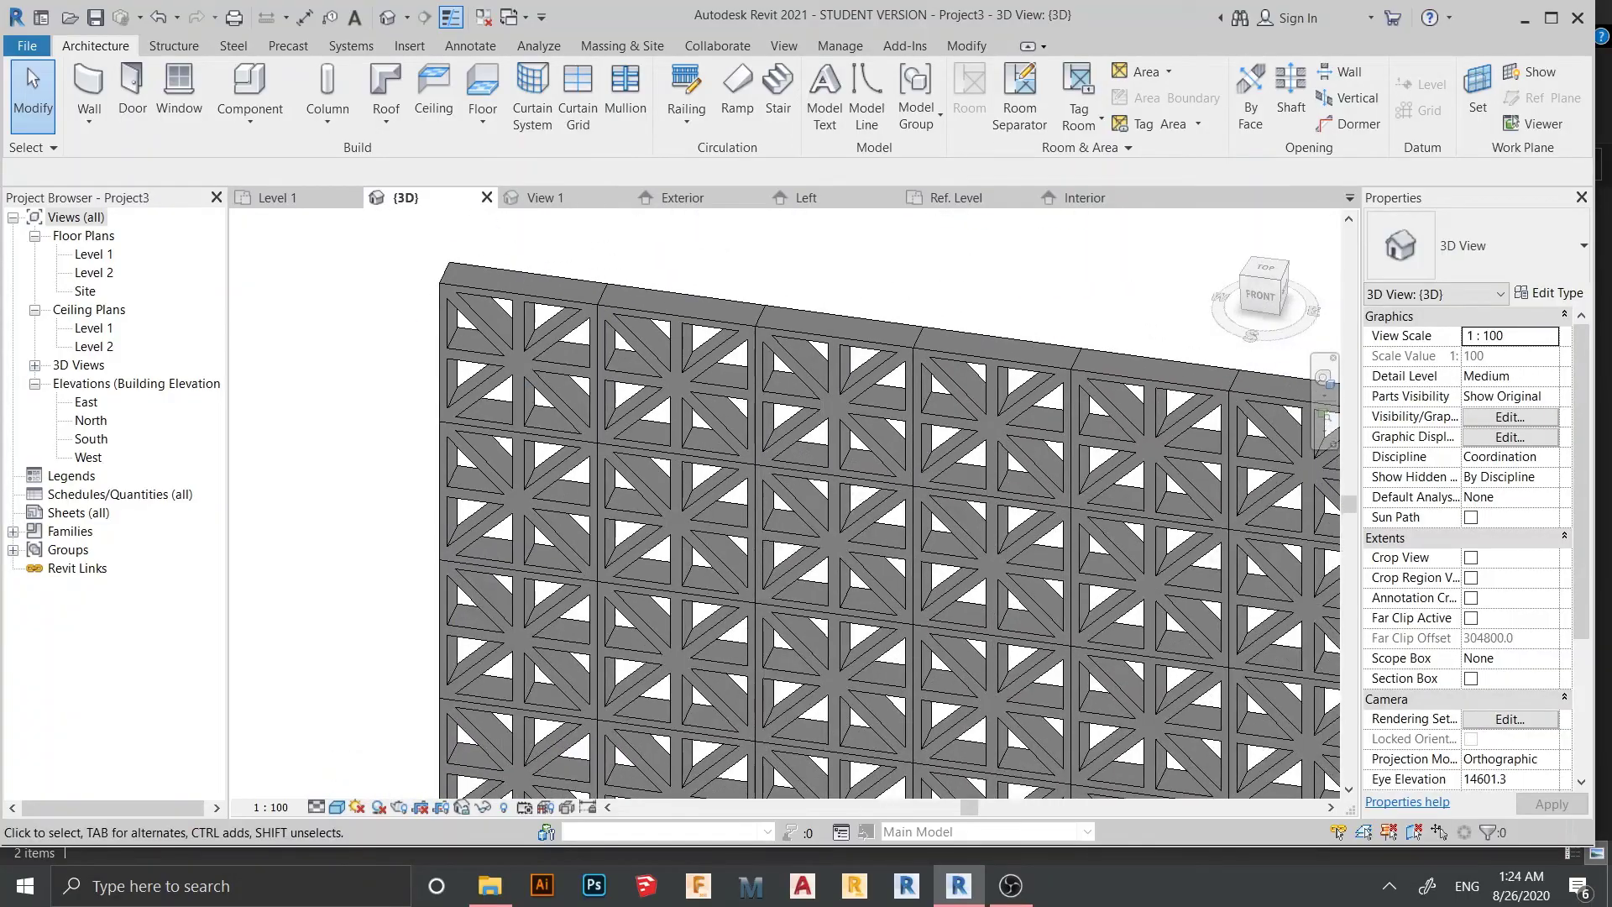
{"action": "middle_click_drag", "start_coordinate": [798, 483], "coordinate": [638, 491], "text": "shift"}
{"action": "middle_click_drag", "start_coordinate": [965, 335], "coordinate": [504, 588]}
{"action": "middle_click_drag", "start_coordinate": [504, 588], "coordinate": [705, 504], "text": "shift"}
{"action": "scroll", "coordinate": [705, 504], "scroll_direction": "up", "scroll_amount": 3}
- Set the 3D view's visual style to Shaded and check the panel pattern up close
{"action": "left_click", "coordinate": [337, 805]}
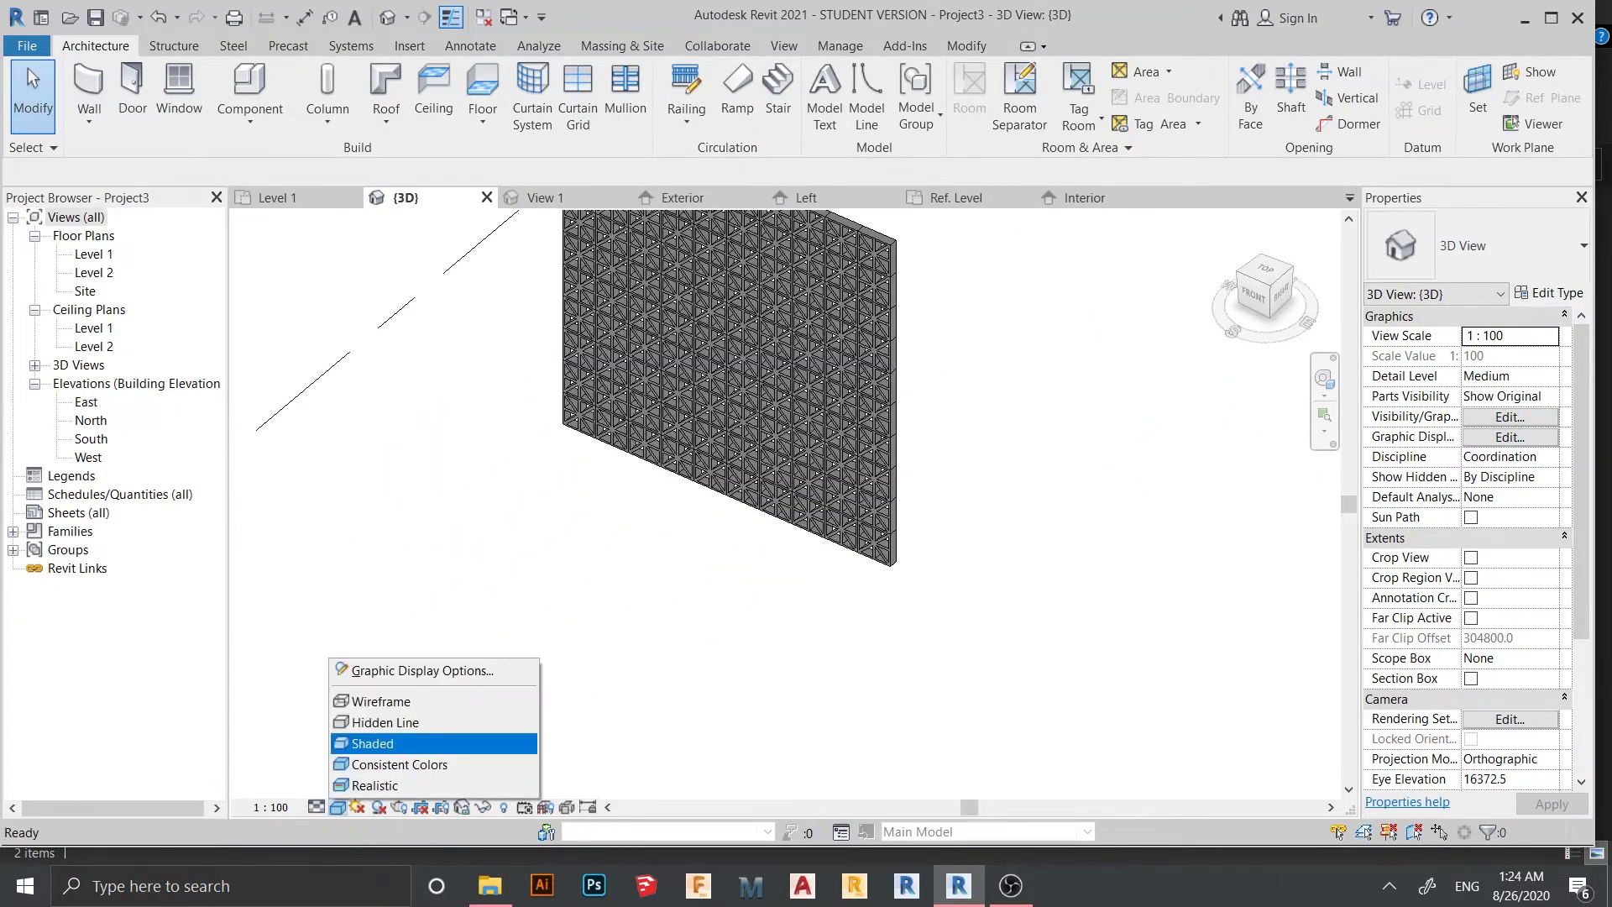
{"action": "left_click", "coordinate": [372, 743]}
{"action": "scroll", "coordinate": [642, 570], "scroll_direction": "up", "scroll_amount": 2}
{"action": "middle_click_drag", "start_coordinate": [642, 571], "coordinate": [660, 727]}
{"action": "scroll", "coordinate": [683, 671], "scroll_direction": "up", "scroll_amount": 1}
{"action": "scroll", "coordinate": [844, 394], "scroll_direction": "up", "scroll_amount": 4}
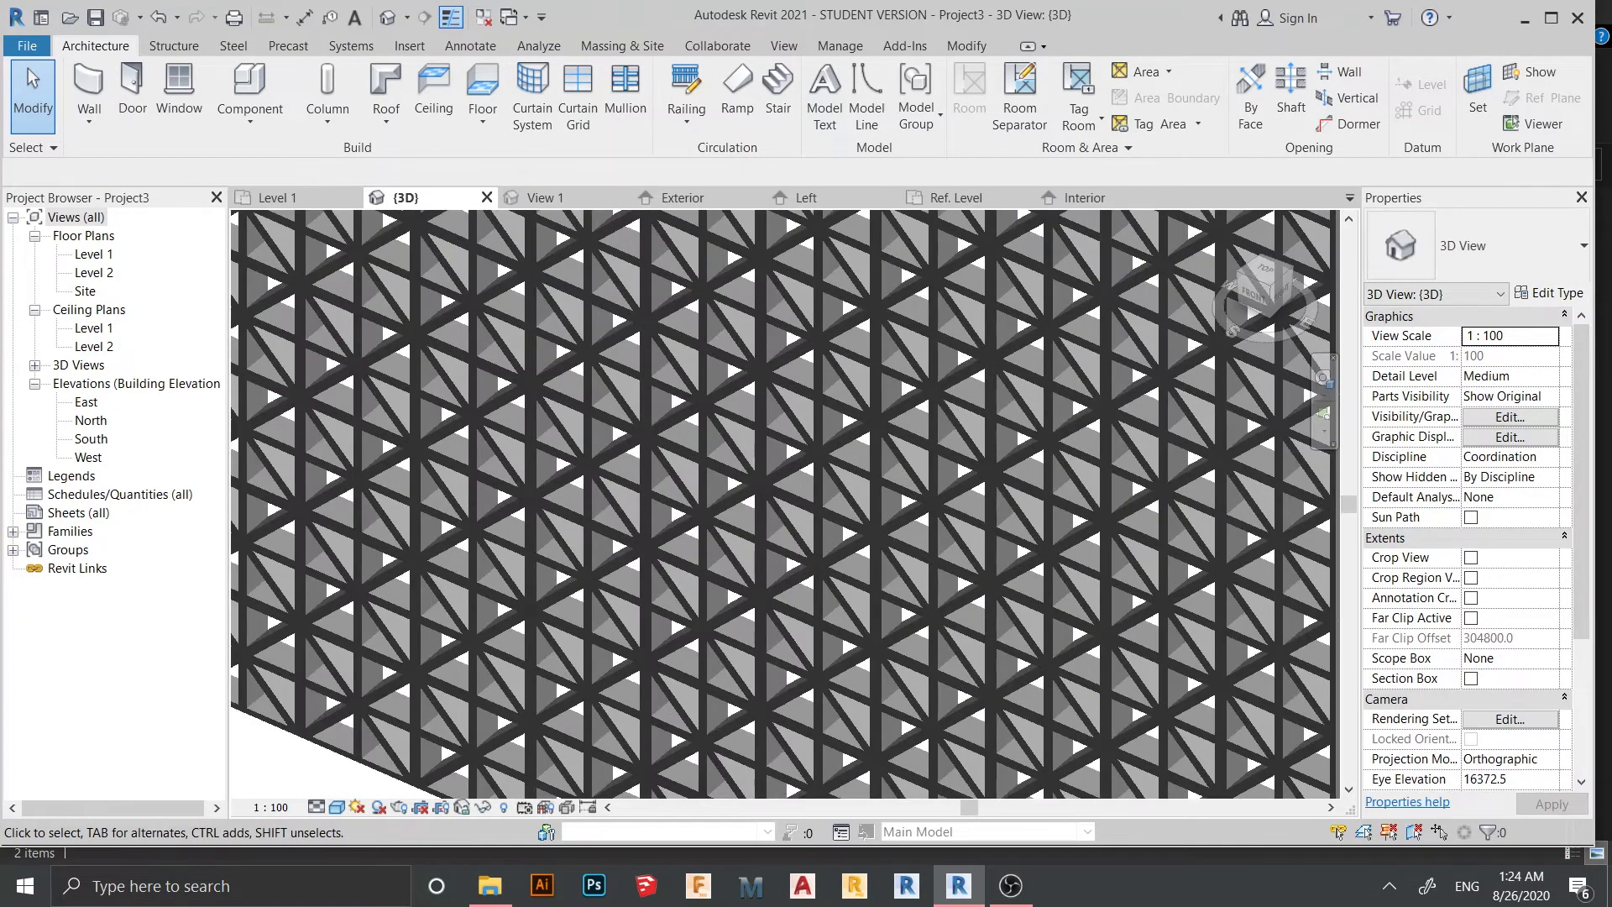
- Try shadows on the curtain wall in the 3D view
{"action": "scroll", "coordinate": [844, 393], "scroll_direction": "down", "scroll_amount": 6}
{"action": "left_click", "coordinate": [377, 807]}
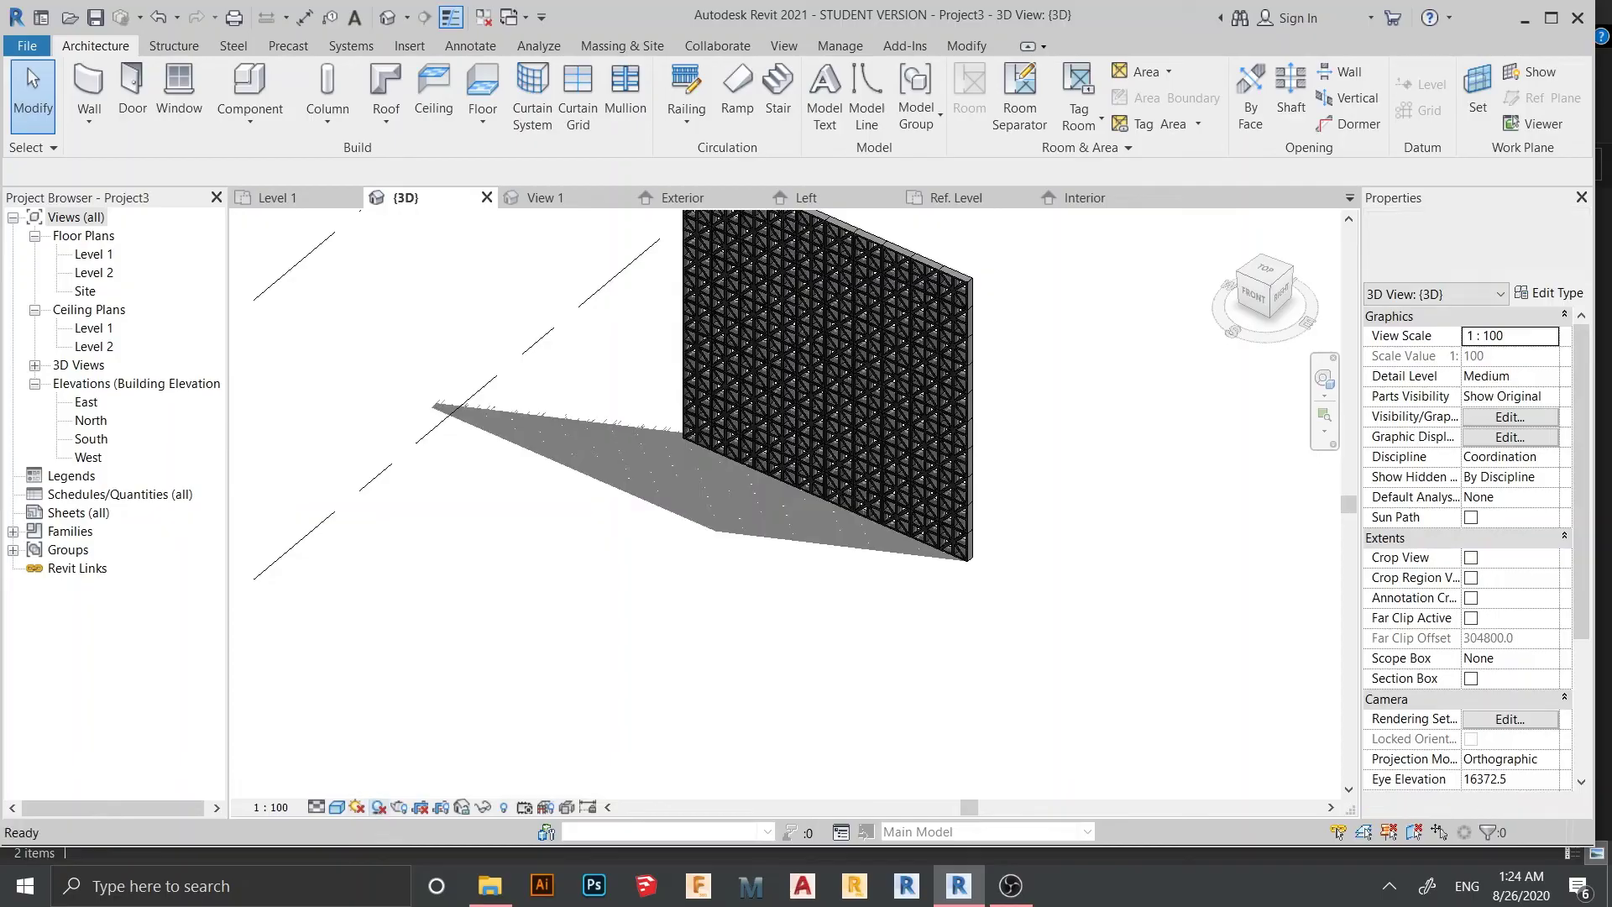
{"action": "scroll", "coordinate": [665, 459], "scroll_direction": "up", "scroll_amount": 7}
{"action": "scroll", "coordinate": [672, 454], "scroll_direction": "down", "scroll_amount": 5}
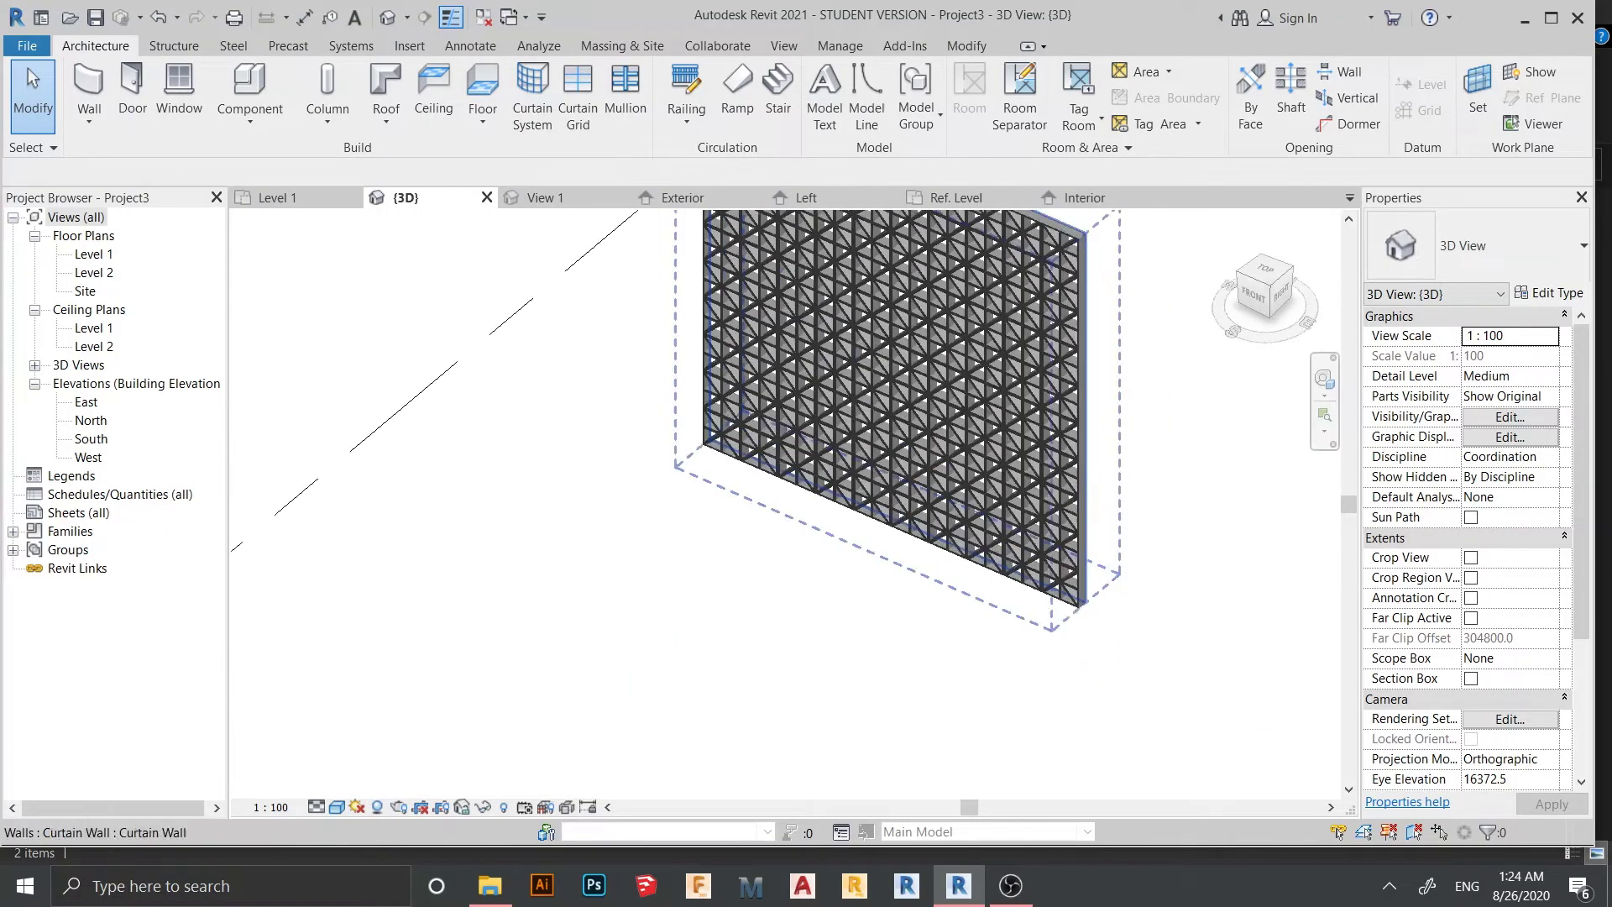
- Draw a generic 200 mm arc wall in the Level 1 plan below the curtain wall, bulging upward with about 4600 mm radius
{"action": "left_click", "coordinate": [285, 198]}
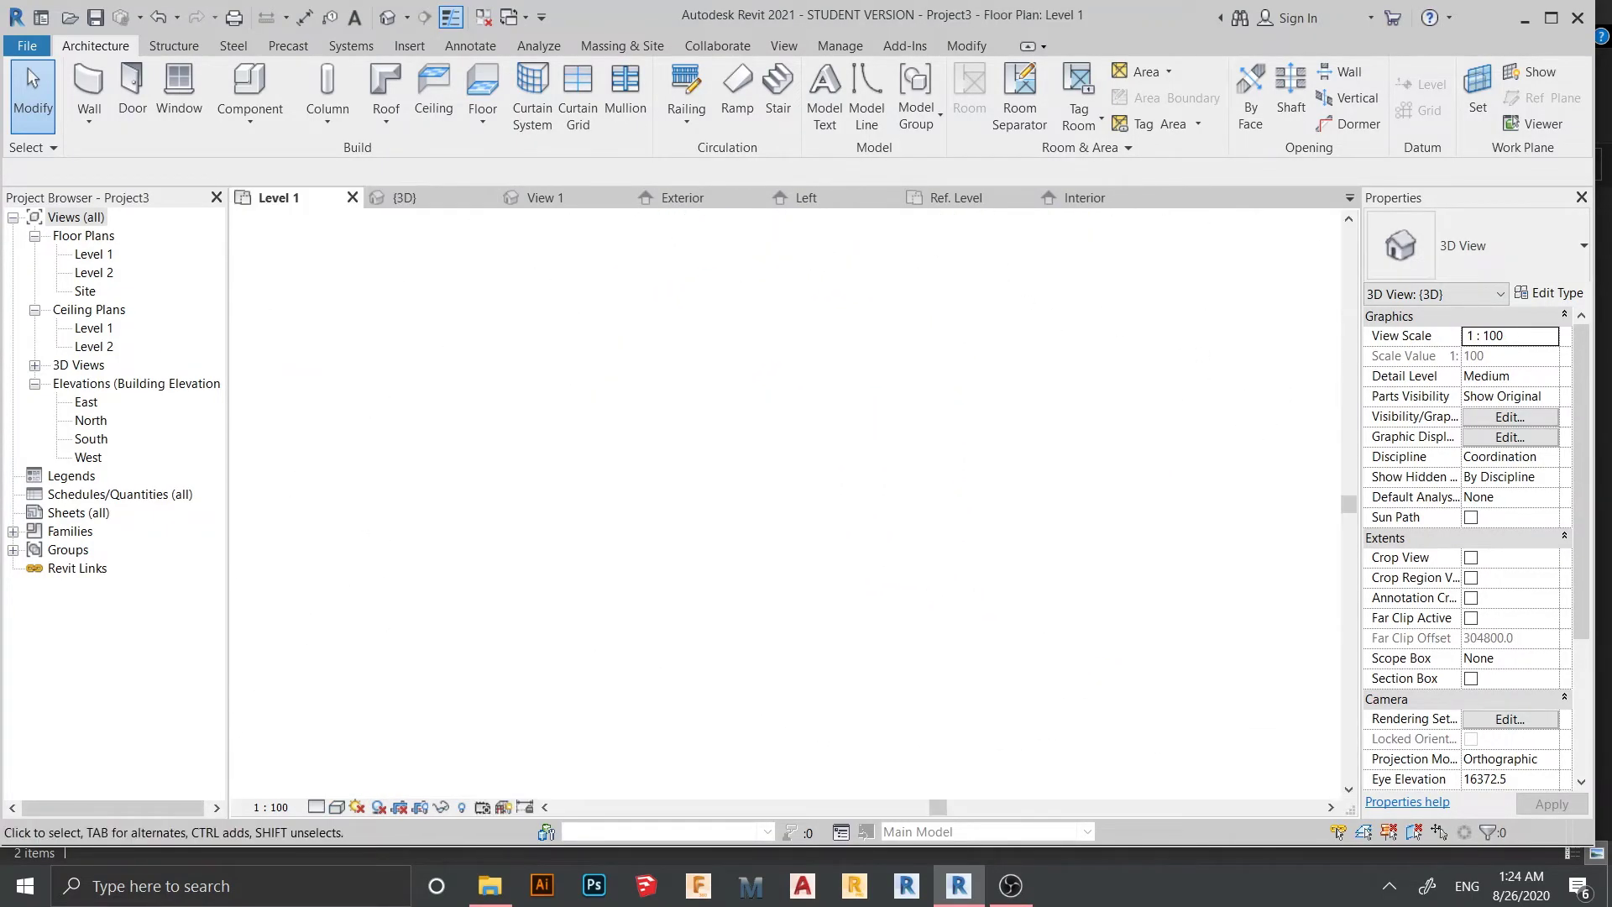
{"action": "scroll", "coordinate": [659, 461], "scroll_direction": "up", "scroll_amount": 5}
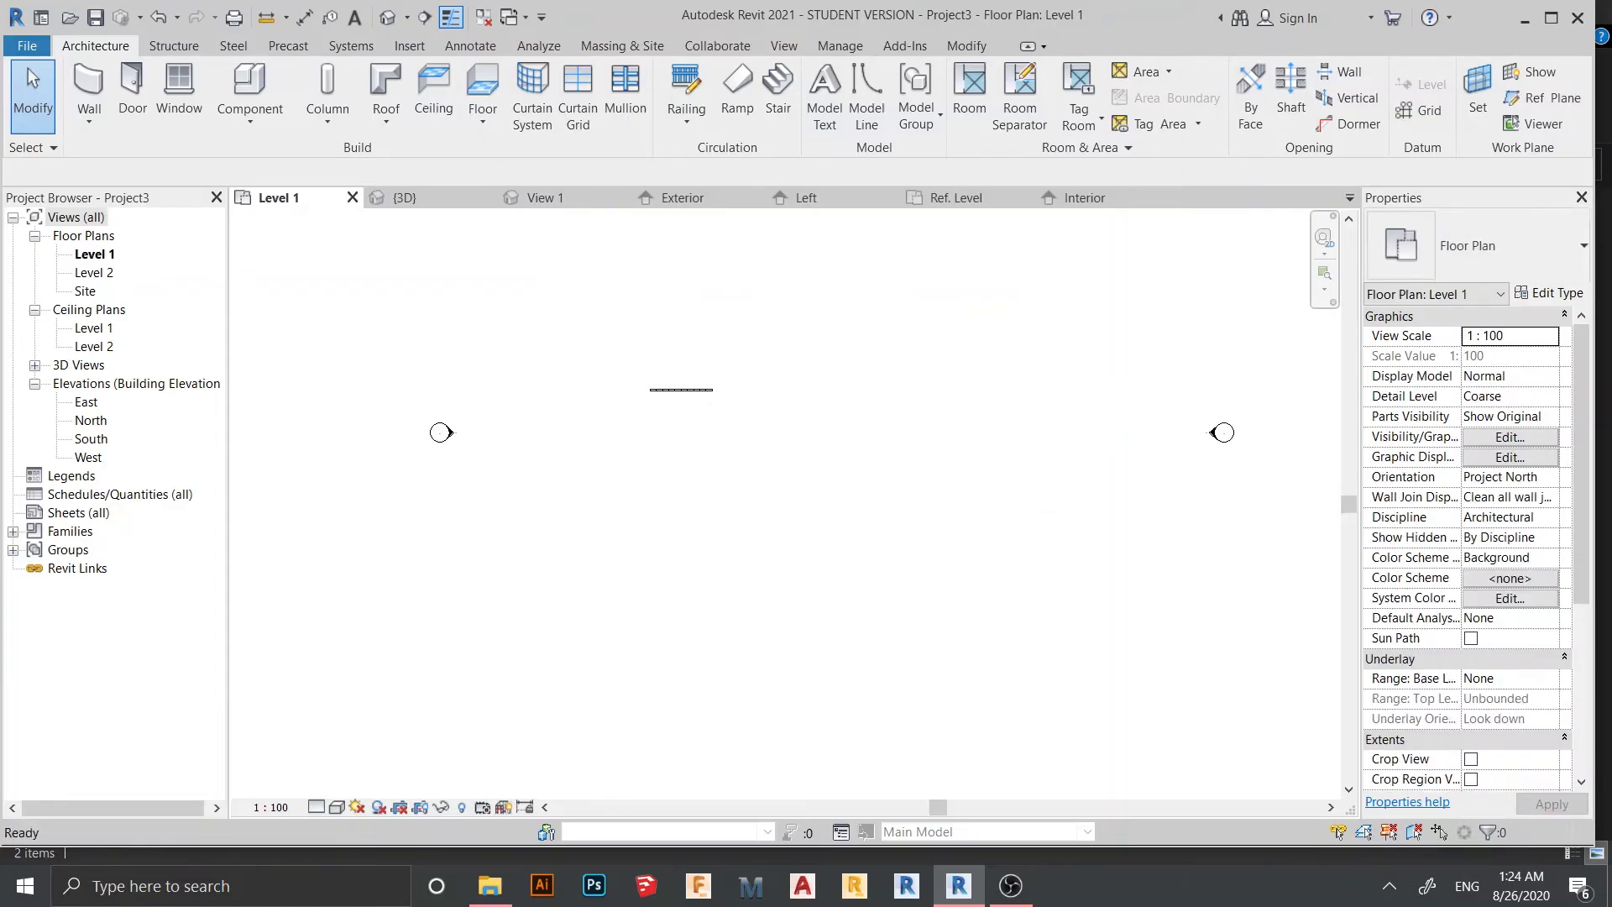
{"action": "key", "text": "w"}
{"action": "key", "text": "a"}
{"action": "scroll", "coordinate": [881, 421], "scroll_direction": "up", "scroll_amount": 2}
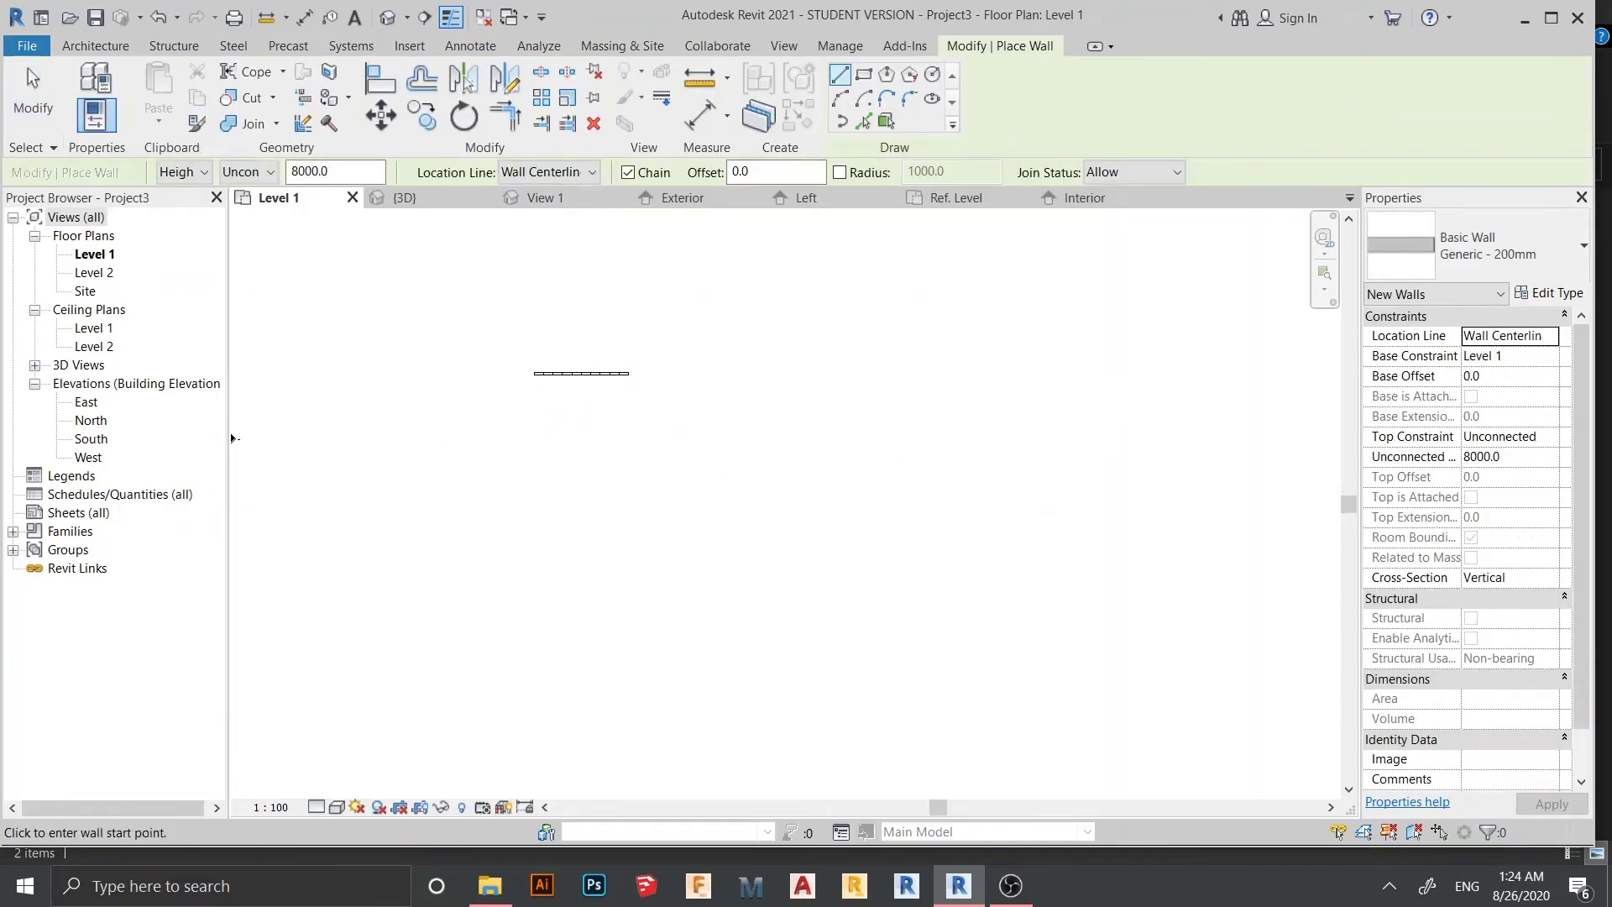
{"action": "middle_click_drag", "start_coordinate": [485, 462], "coordinate": [524, 461]}
{"action": "scroll", "coordinate": [527, 459], "scroll_direction": "up", "scroll_amount": 2}
{"action": "scroll", "coordinate": [516, 525], "scroll_direction": "up", "scroll_amount": 2}
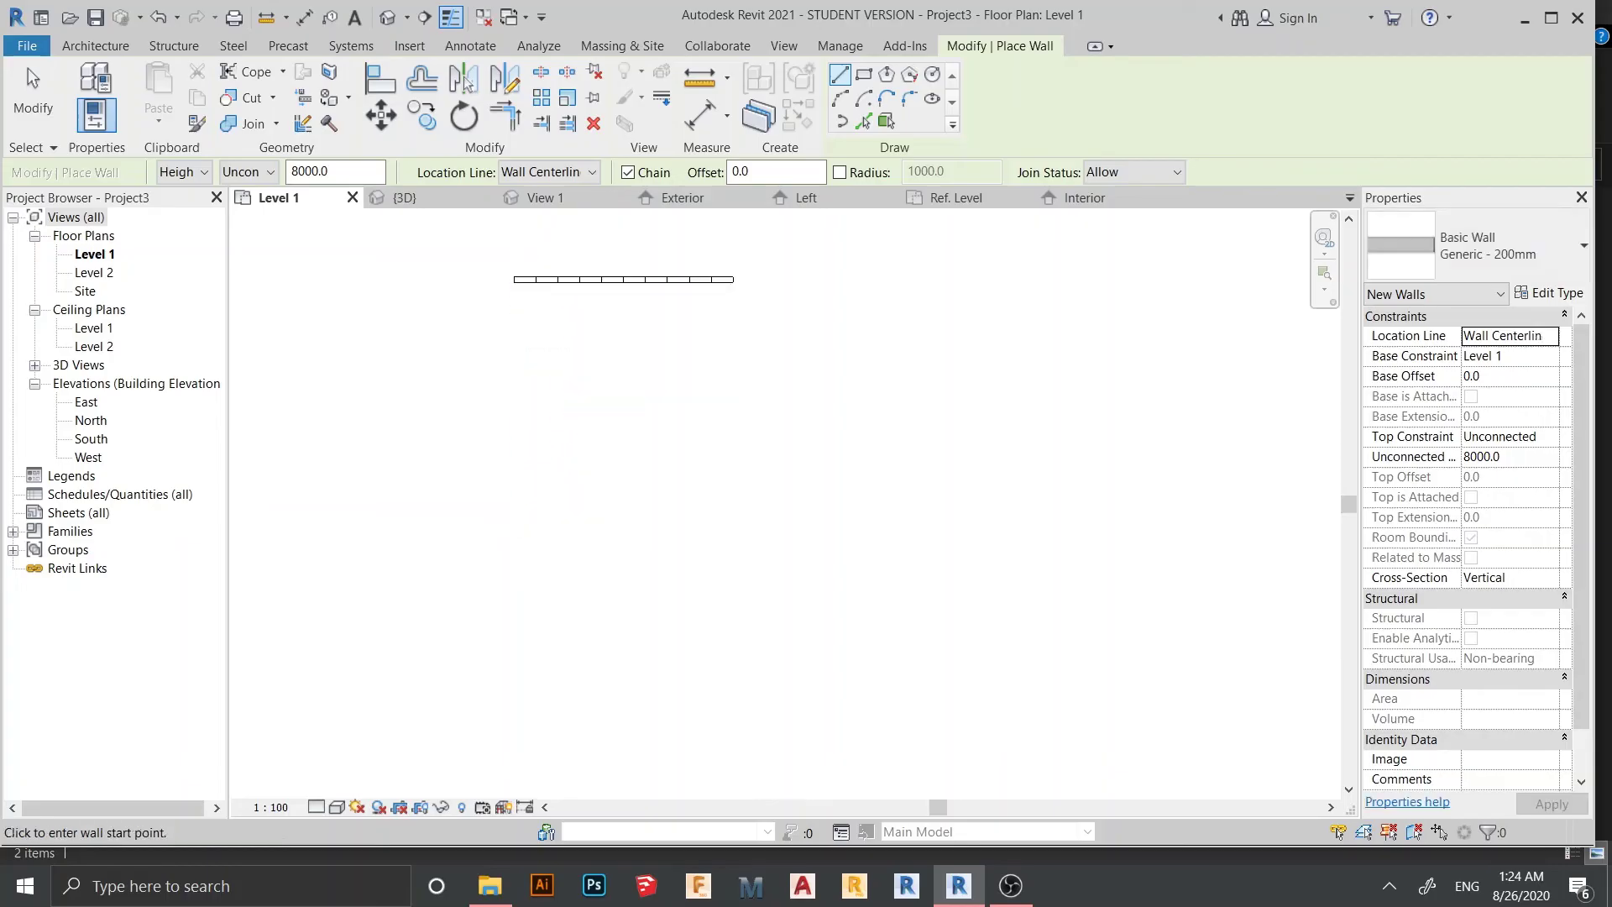
{"action": "left_click", "coordinate": [839, 98]}
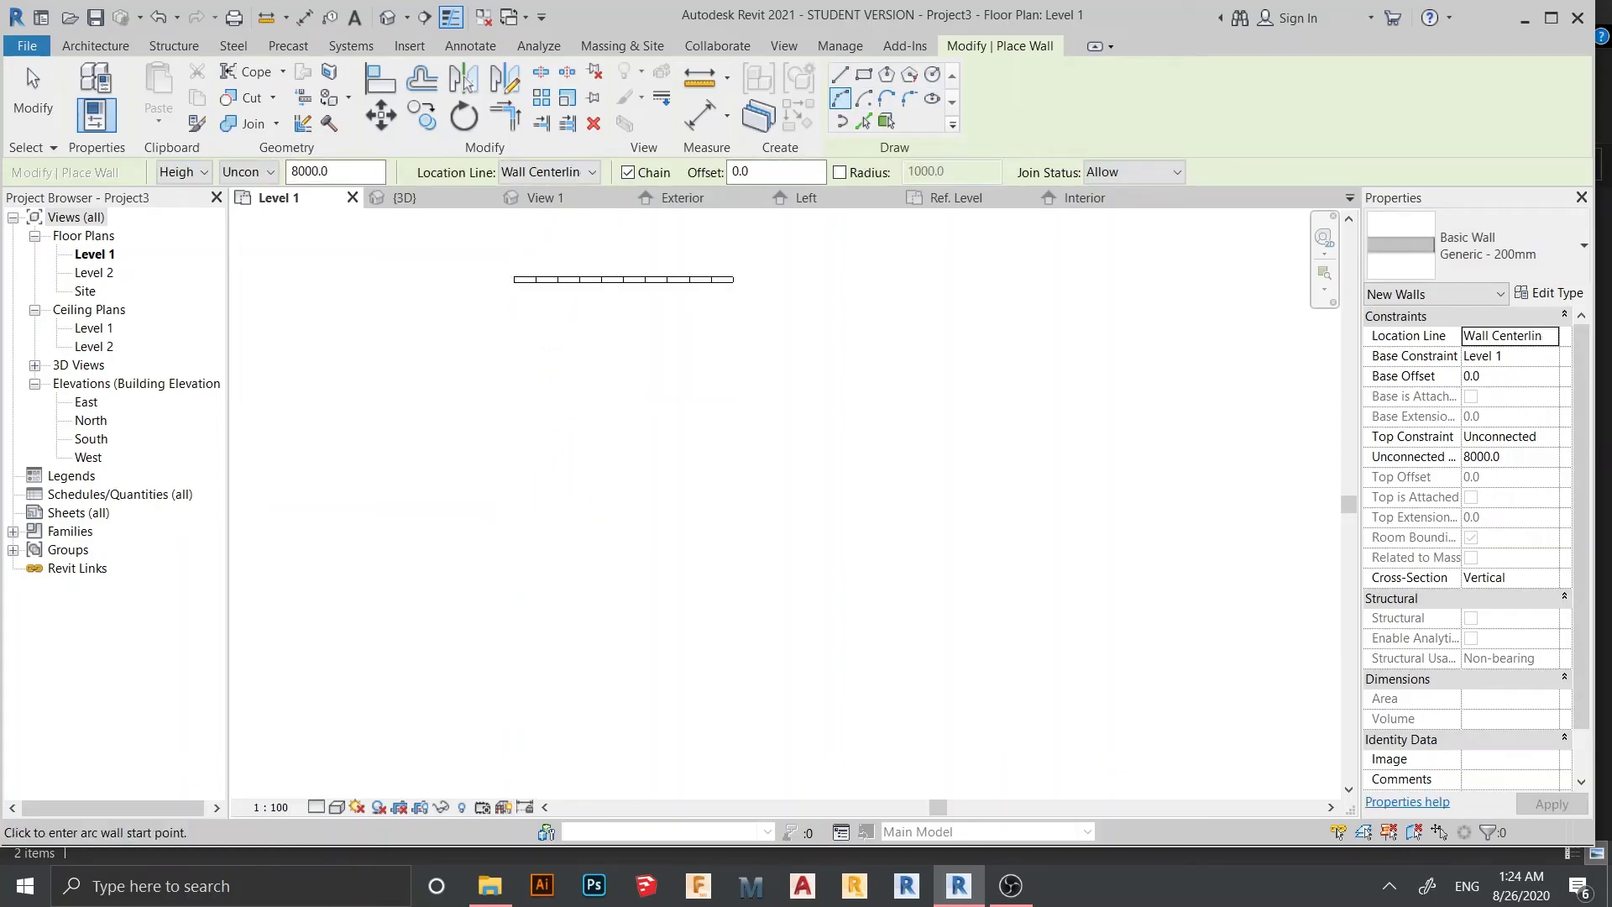
{"action": "left_click", "coordinate": [497, 428]}
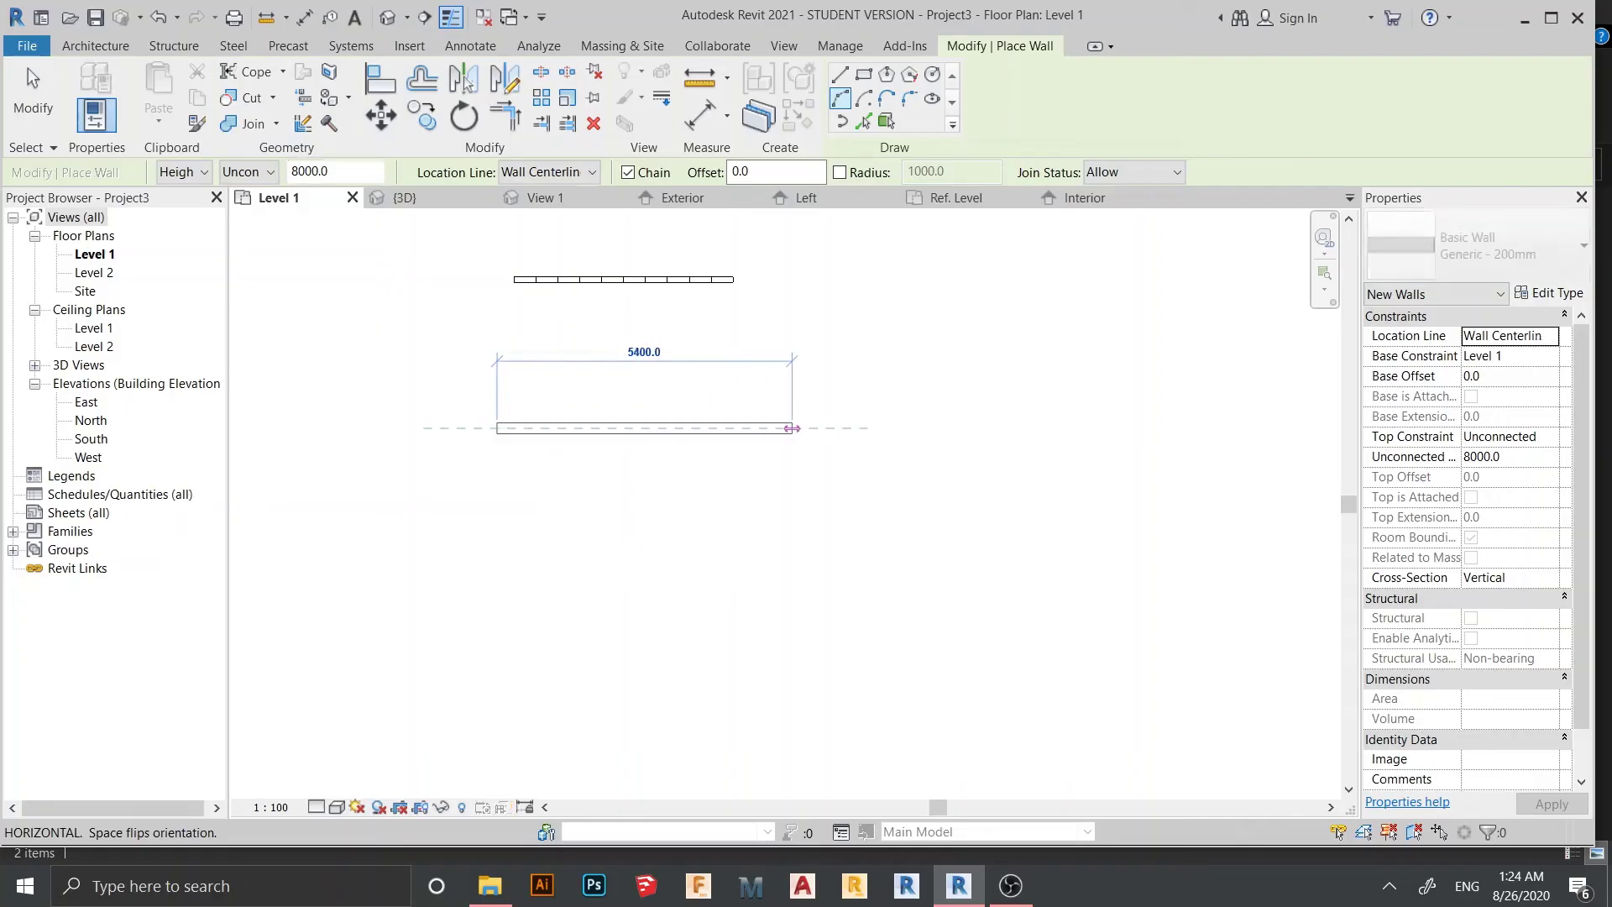
{"action": "left_click", "coordinate": [818, 428]}
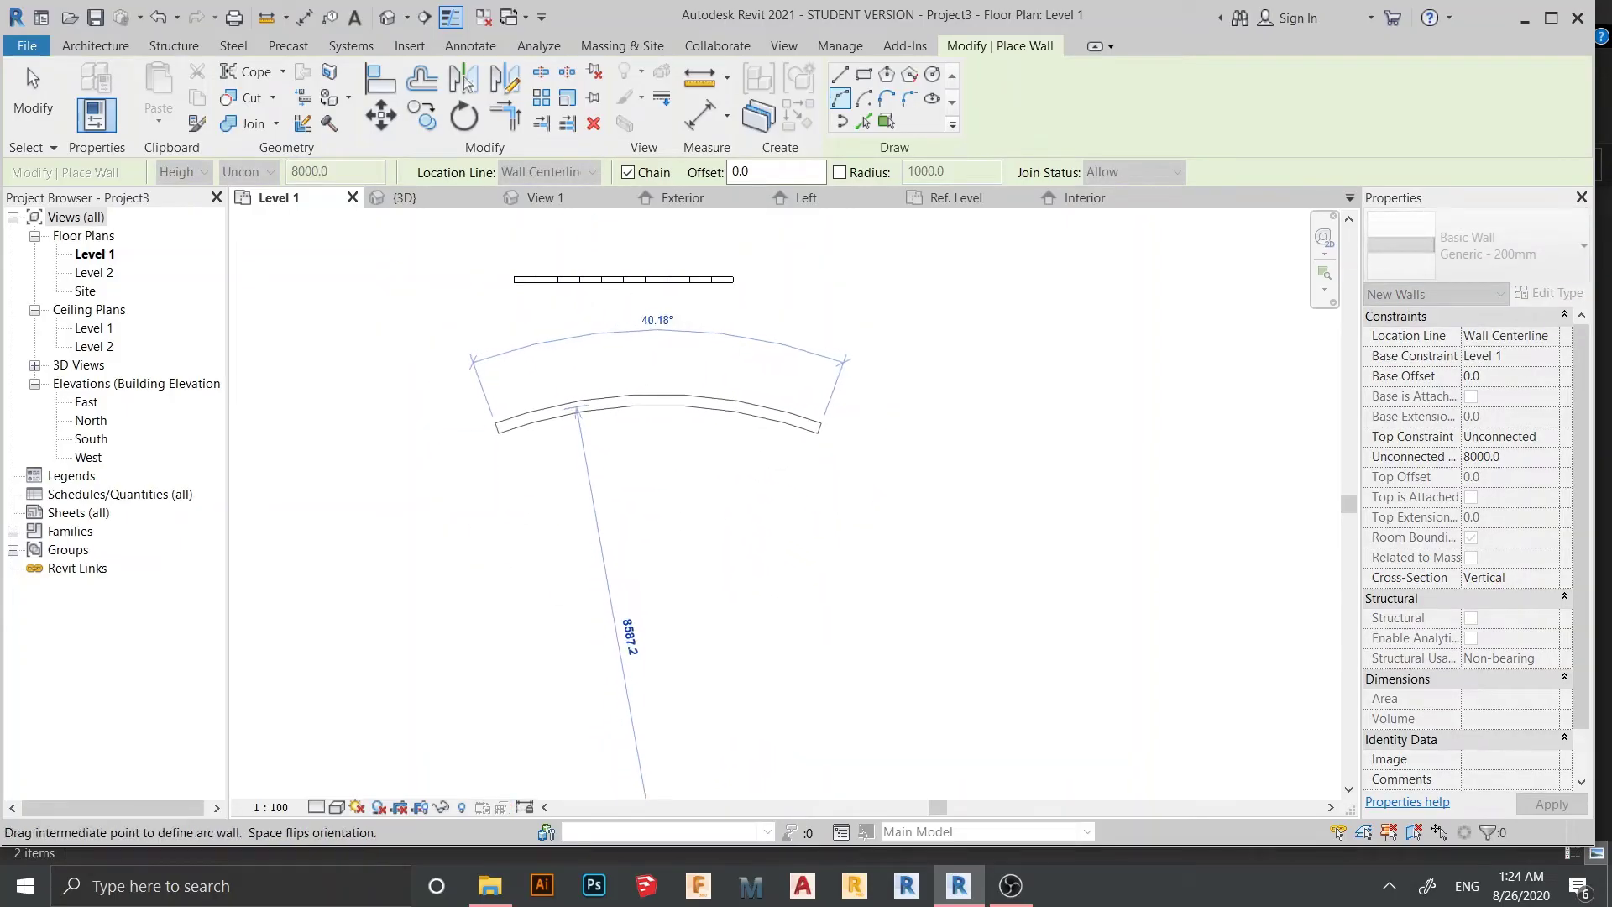
{"action": "left_click", "coordinate": [576, 388]}
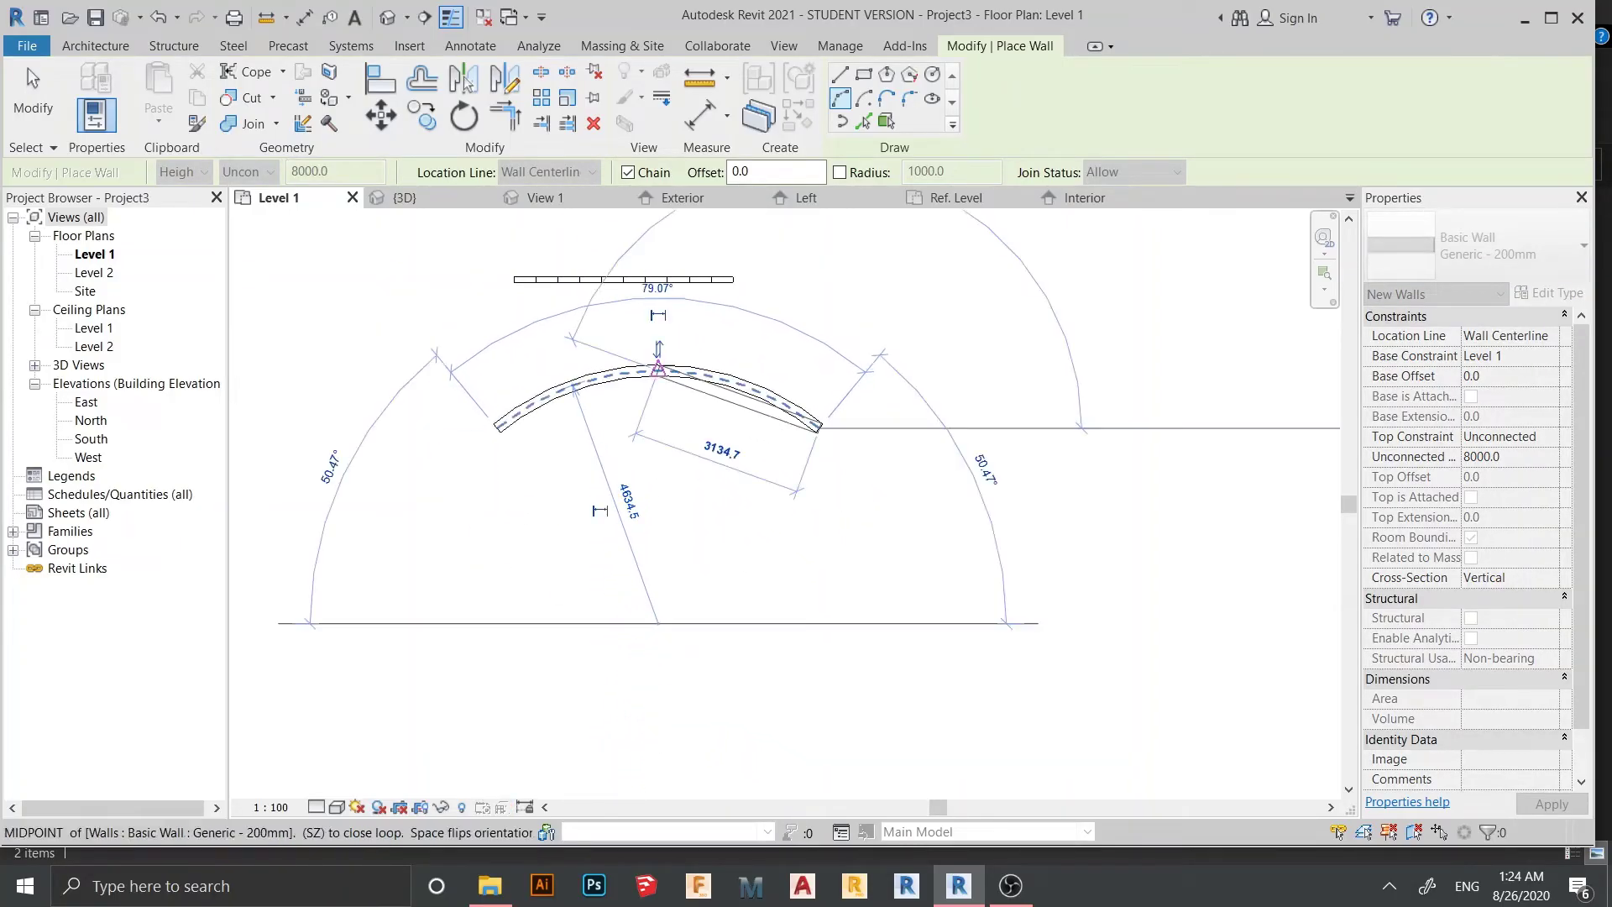
- Continue from the first arc's end with an opposite-curving arc wall spanning 6500 mm, forming an S-shape, and finish the wall chain
{"action": "scroll", "coordinate": [1109, 428], "scroll_direction": "down", "scroll_amount": 1}
{"action": "middle_click_drag", "start_coordinate": [1109, 429], "coordinate": [838, 424]}
{"action": "left_click", "coordinate": [887, 423]}
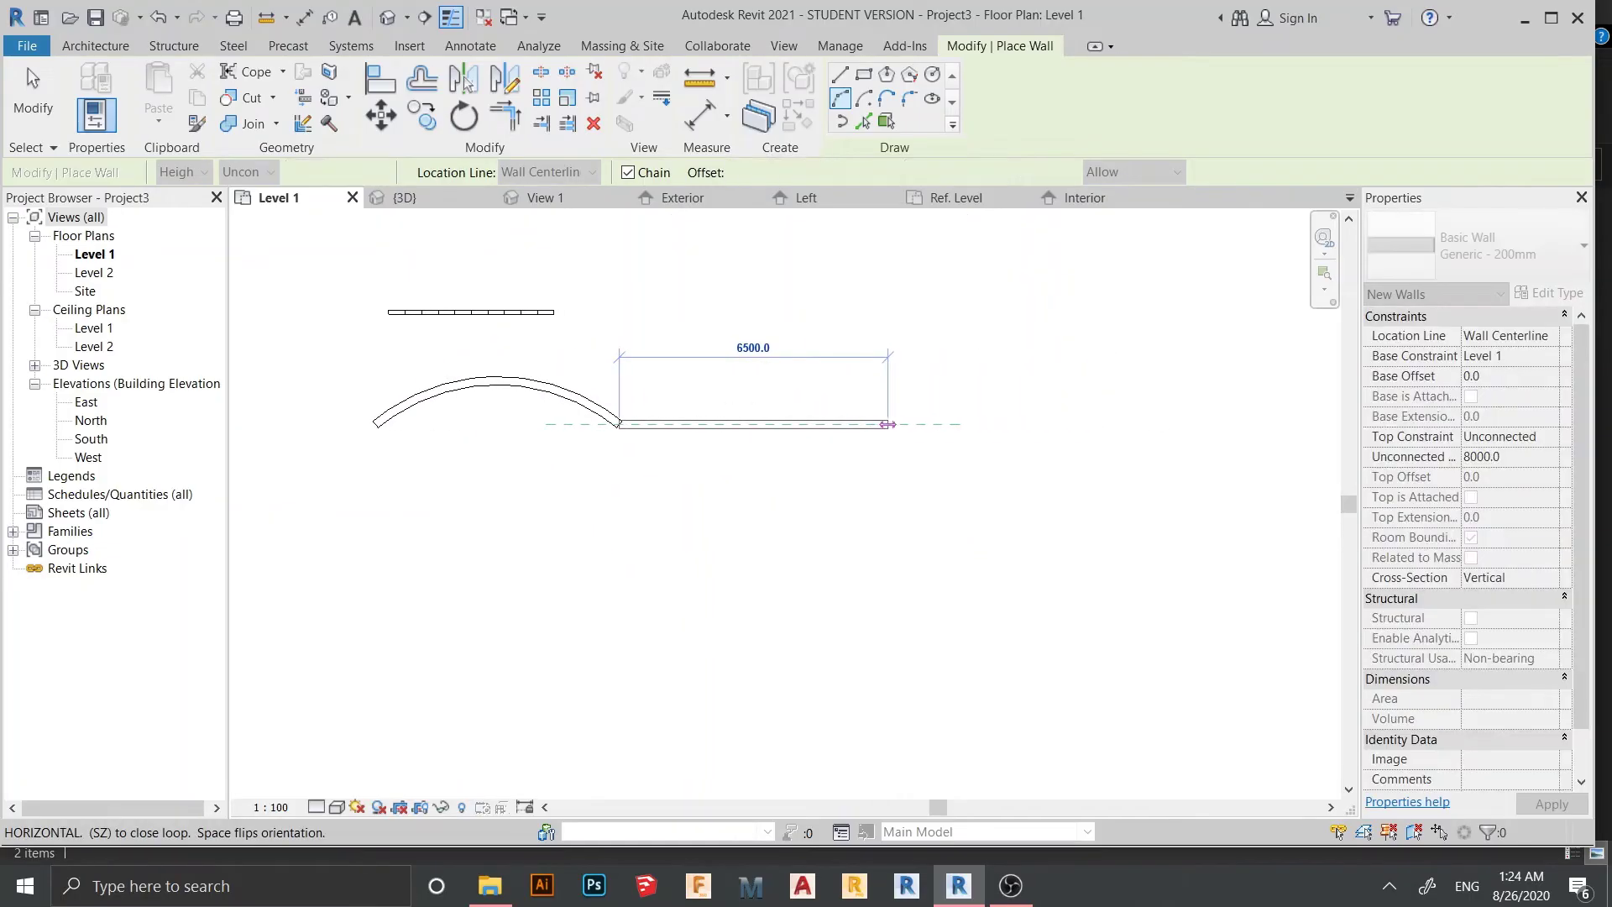
{"action": "left_click", "coordinate": [719, 463]}
{"action": "key", "text": "Escape"}
{"action": "key", "text": "Escape"}
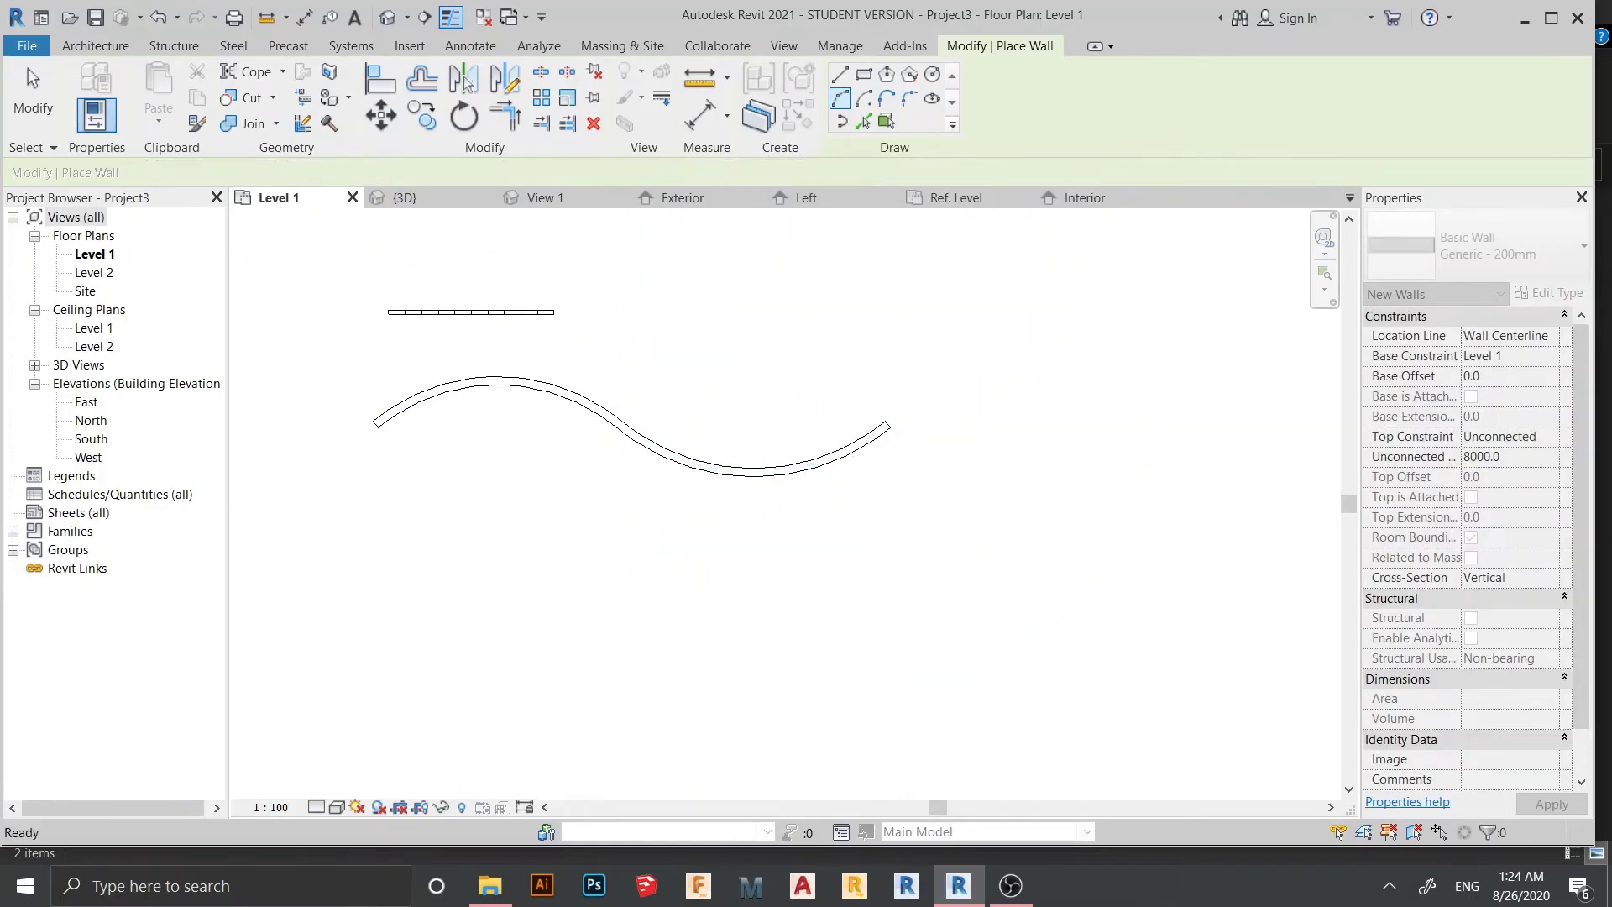
- Constrain the tops of both arc walls to Level 2 and change their type to Curtain Wall
{"action": "left_click", "coordinate": [719, 469]}
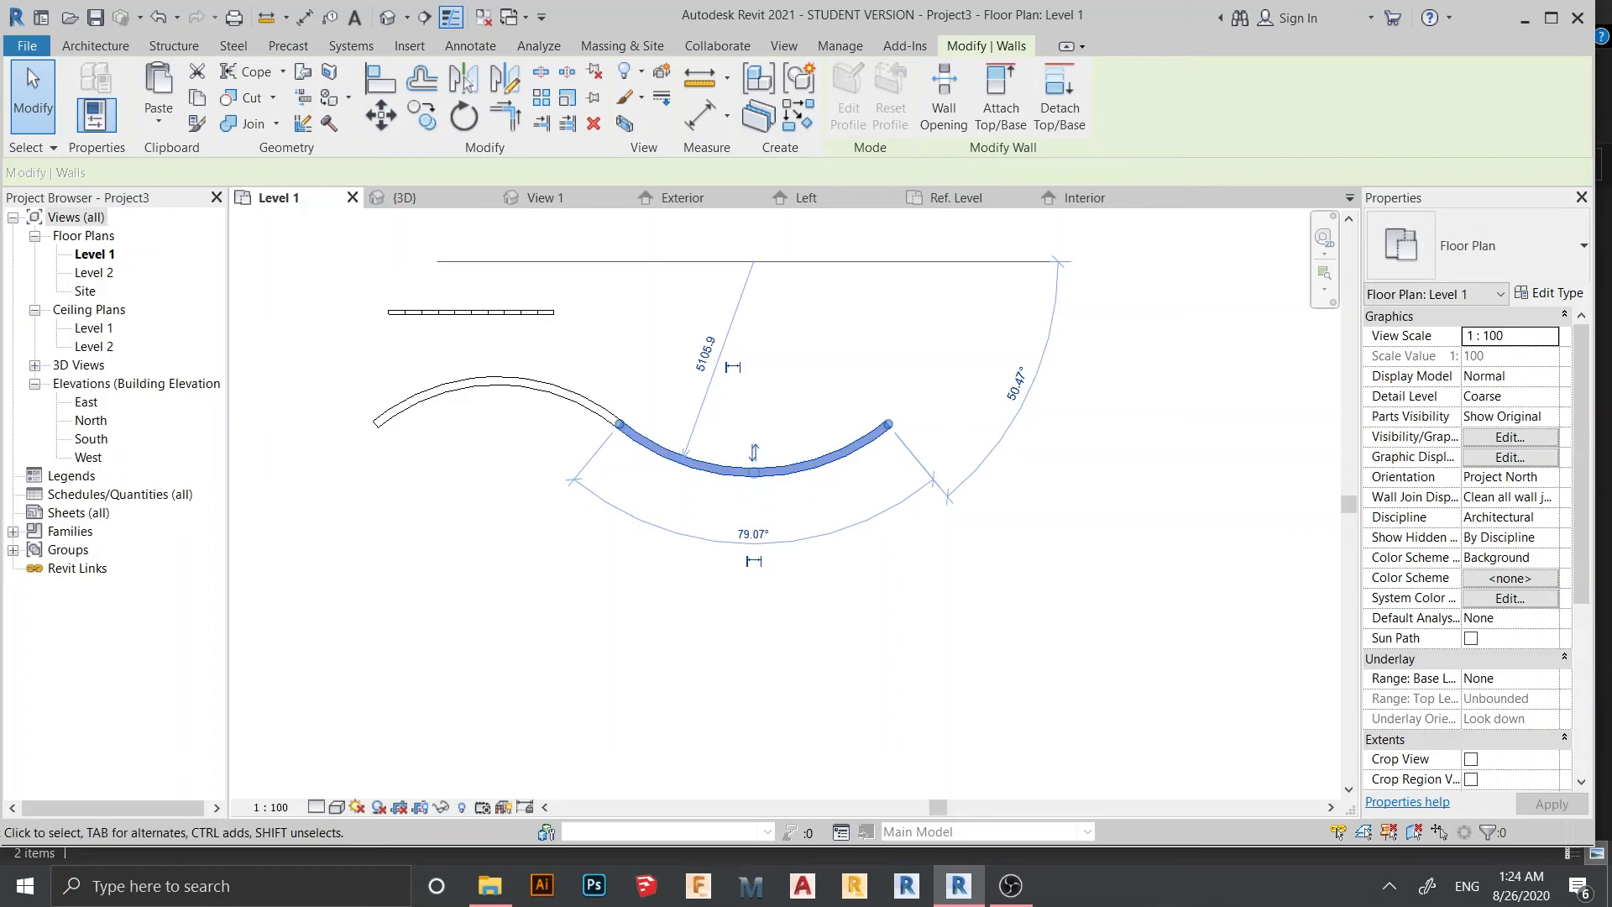
{"action": "left_click", "coordinate": [578, 399], "text": "ctrl"}
{"action": "left_click", "coordinate": [1548, 436]}
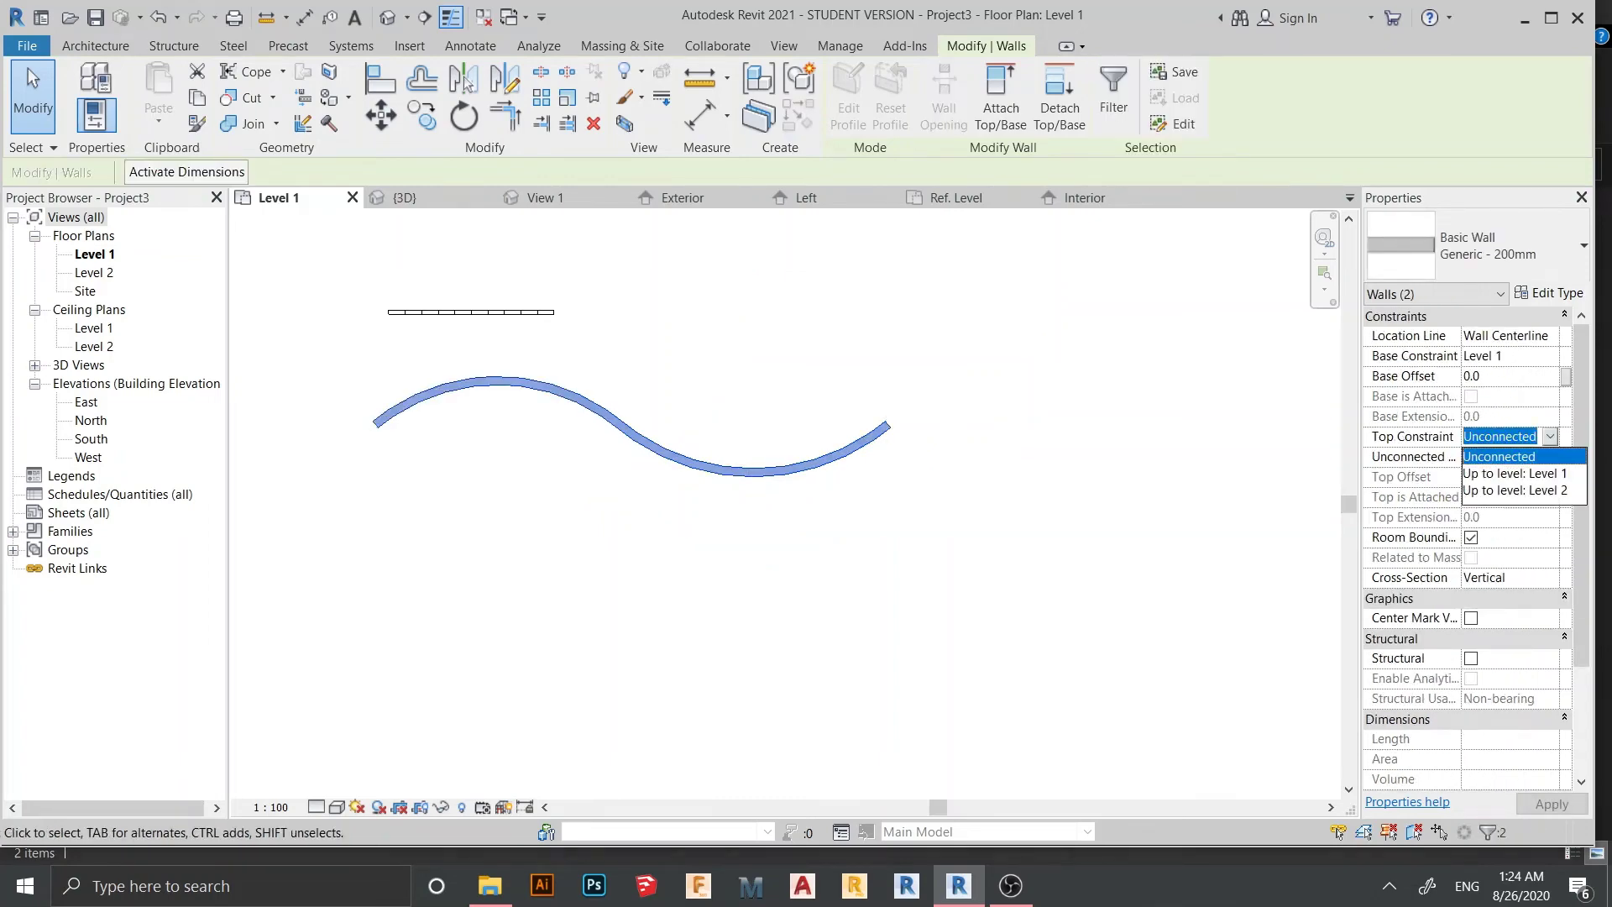
{"action": "left_click", "coordinate": [1513, 490]}
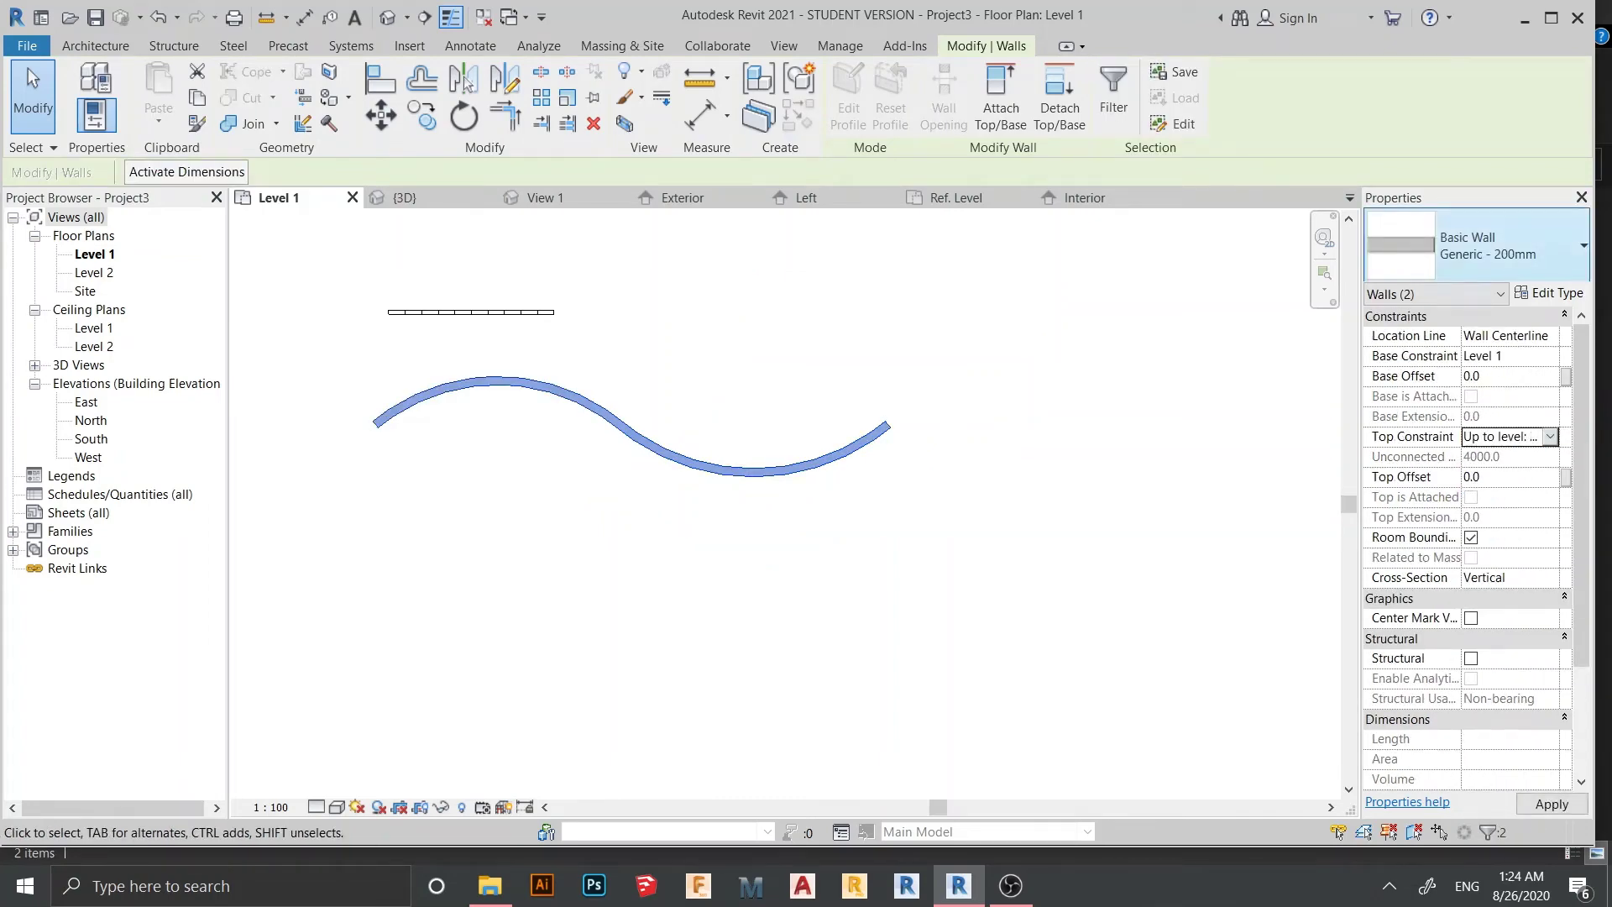
{"action": "left_click", "coordinate": [1477, 245]}
{"action": "scroll", "coordinate": [1439, 655], "scroll_direction": "down", "scroll_amount": 6}
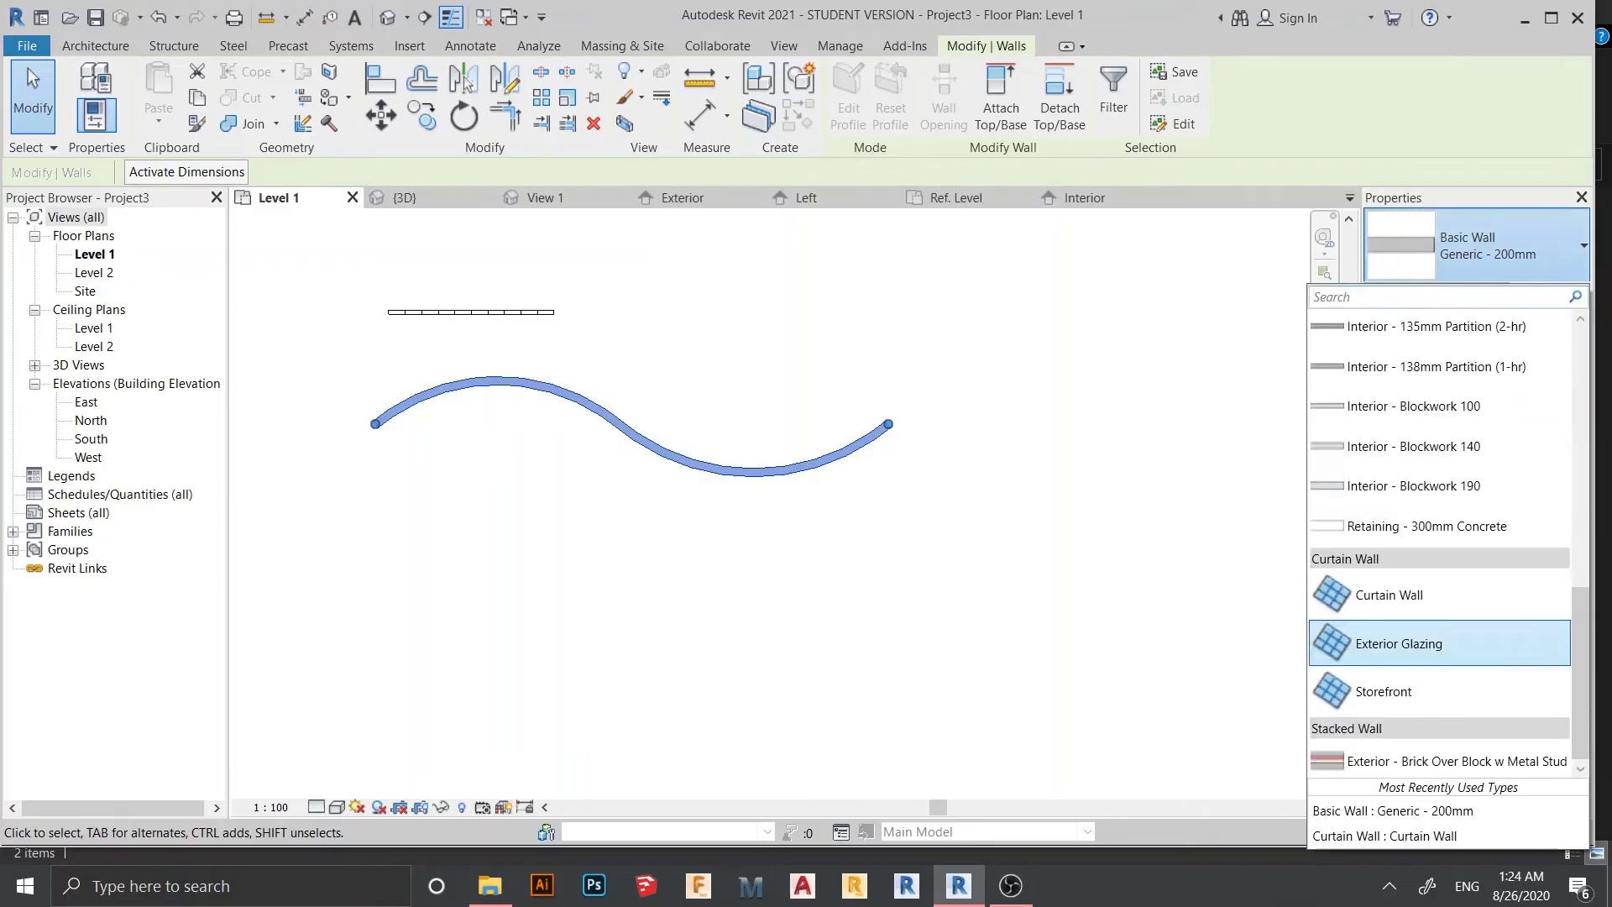
{"action": "left_click", "coordinate": [1438, 594]}
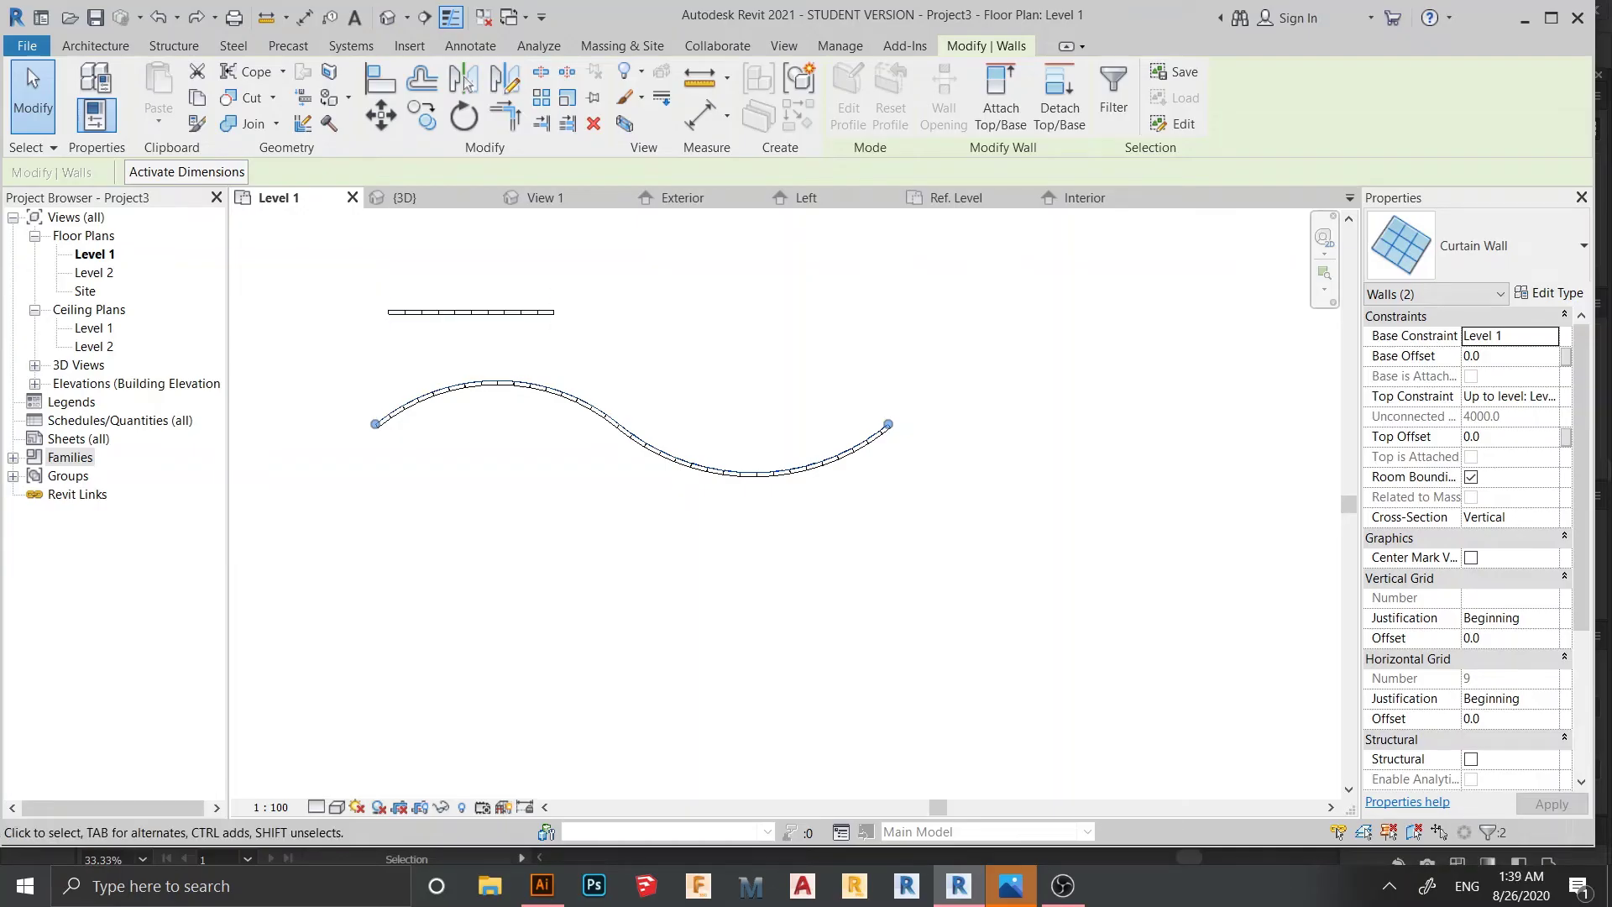
- Examine the patterned panels along the S-shaped curtain wall in the 3D view, up close and as a whole
{"action": "left_click", "coordinate": [404, 197]}
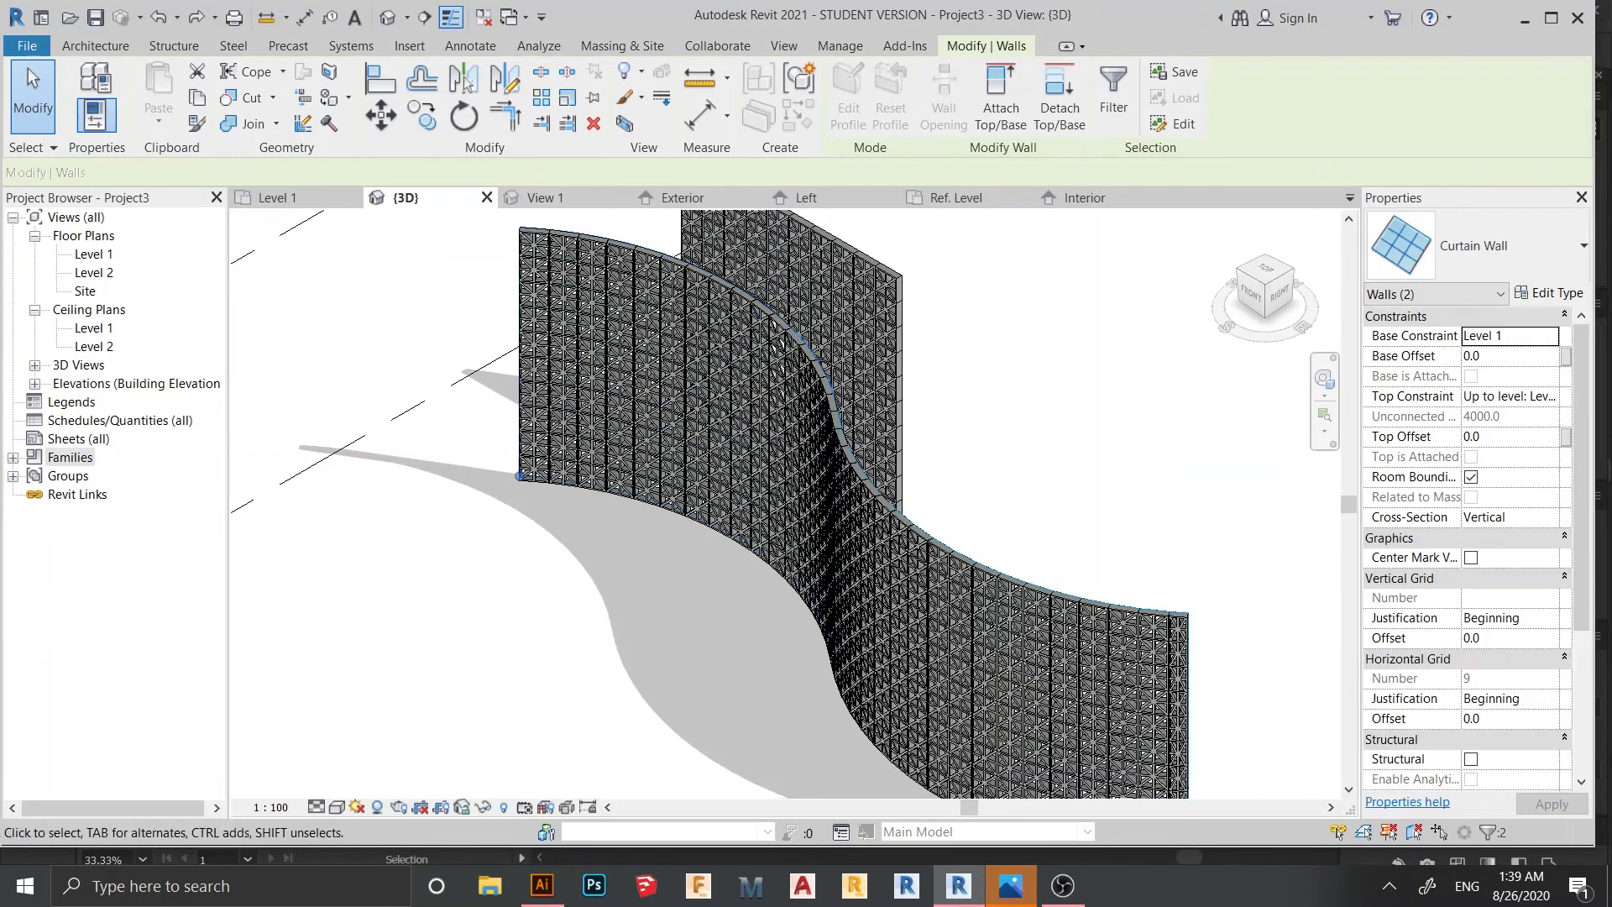
{"action": "scroll", "coordinate": [321, 588], "scroll_direction": "down", "scroll_amount": 2}
{"action": "middle_click_drag", "start_coordinate": [322, 588], "coordinate": [511, 568], "text": "shift"}
{"action": "scroll", "coordinate": [470, 554], "scroll_direction": "up", "scroll_amount": 2}
{"action": "middle_click_drag", "start_coordinate": [587, 419], "coordinate": [601, 507]}
{"action": "scroll", "coordinate": [468, 364], "scroll_direction": "up", "scroll_amount": 2}
{"action": "scroll", "coordinate": [404, 319], "scroll_direction": "up", "scroll_amount": 2}
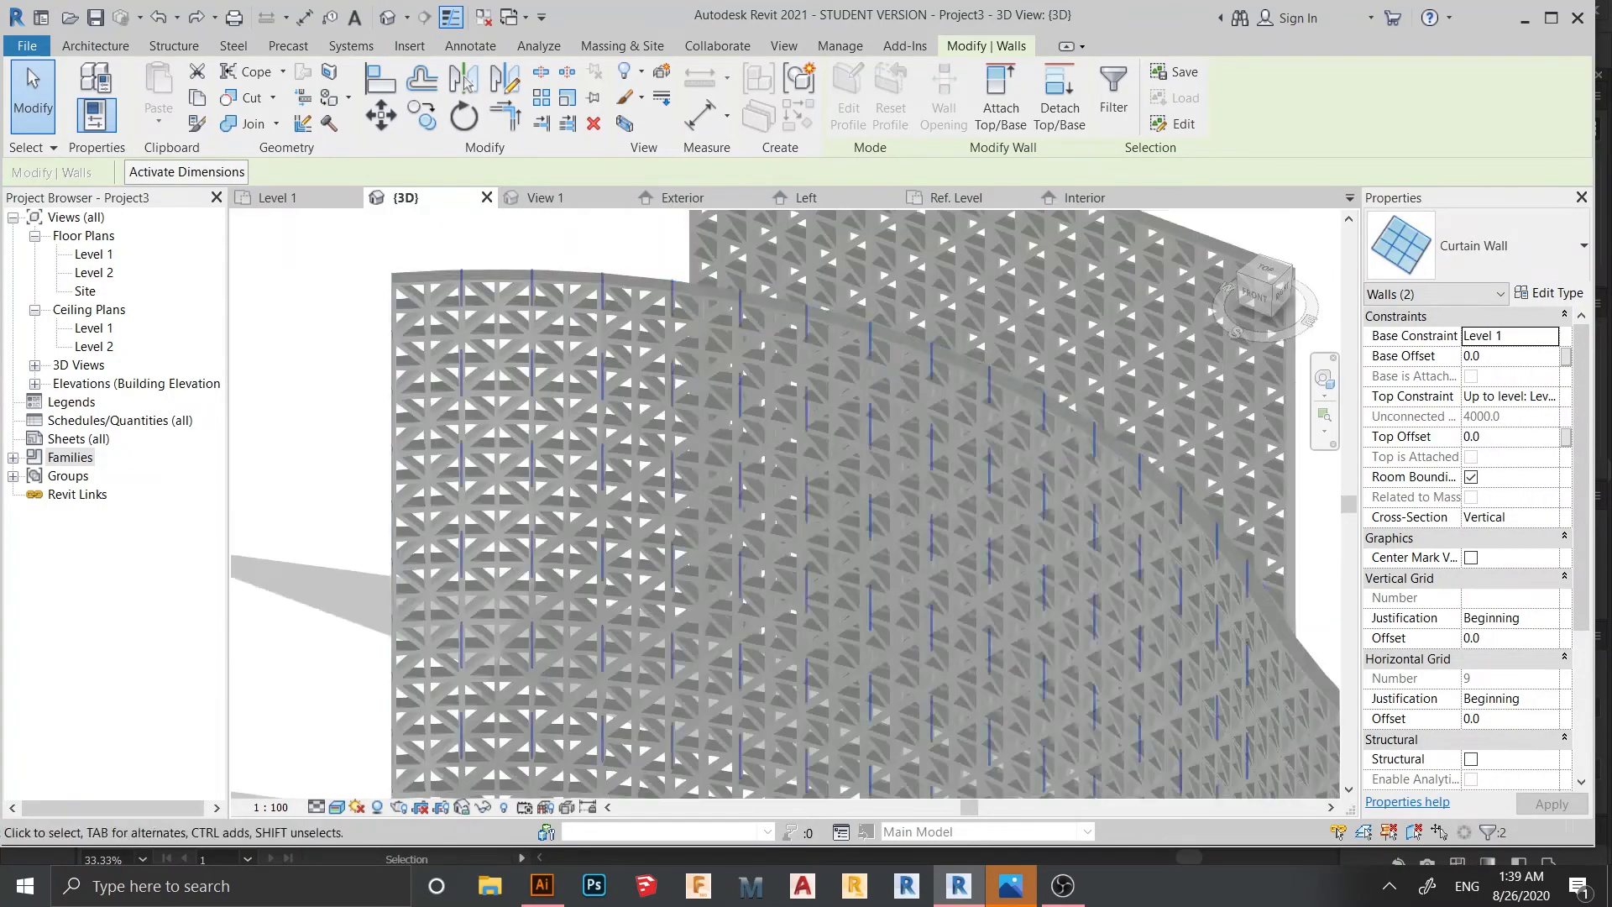
{"action": "middle_click_drag", "start_coordinate": [507, 464], "coordinate": [424, 549]}
{"action": "scroll", "coordinate": [488, 465], "scroll_direction": "down", "scroll_amount": 5}
{"action": "middle_click_drag", "start_coordinate": [488, 465], "coordinate": [413, 297]}
{"action": "scroll", "coordinate": [505, 410], "scroll_direction": "up", "scroll_amount": 4}
{"action": "scroll", "coordinate": [486, 386], "scroll_direction": "up", "scroll_amount": 5}
{"action": "scroll", "coordinate": [491, 402], "scroll_direction": "down", "scroll_amount": 5}
{"action": "scroll", "coordinate": [1252, 470], "scroll_direction": "down", "scroll_amount": 2}
{"action": "middle_click_drag", "start_coordinate": [1252, 470], "coordinate": [841, 391]}
{"action": "scroll", "coordinate": [902, 420], "scroll_direction": "down", "scroll_amount": 3}
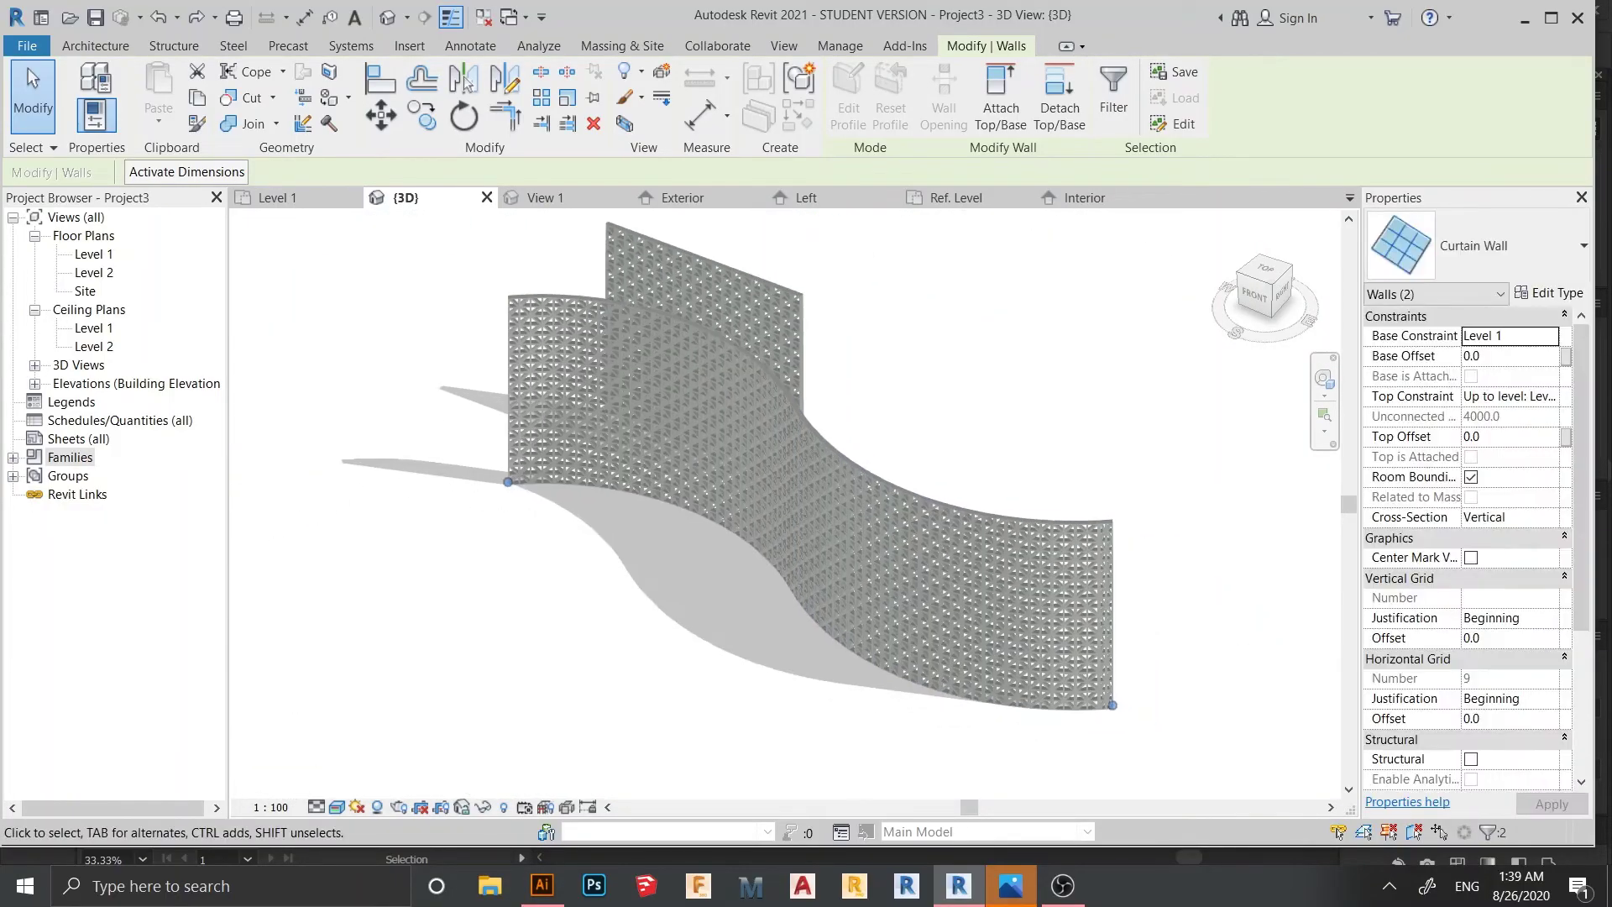
- Set the 3D view's visual style to Consistent Colors
{"action": "left_click", "coordinate": [337, 807]}
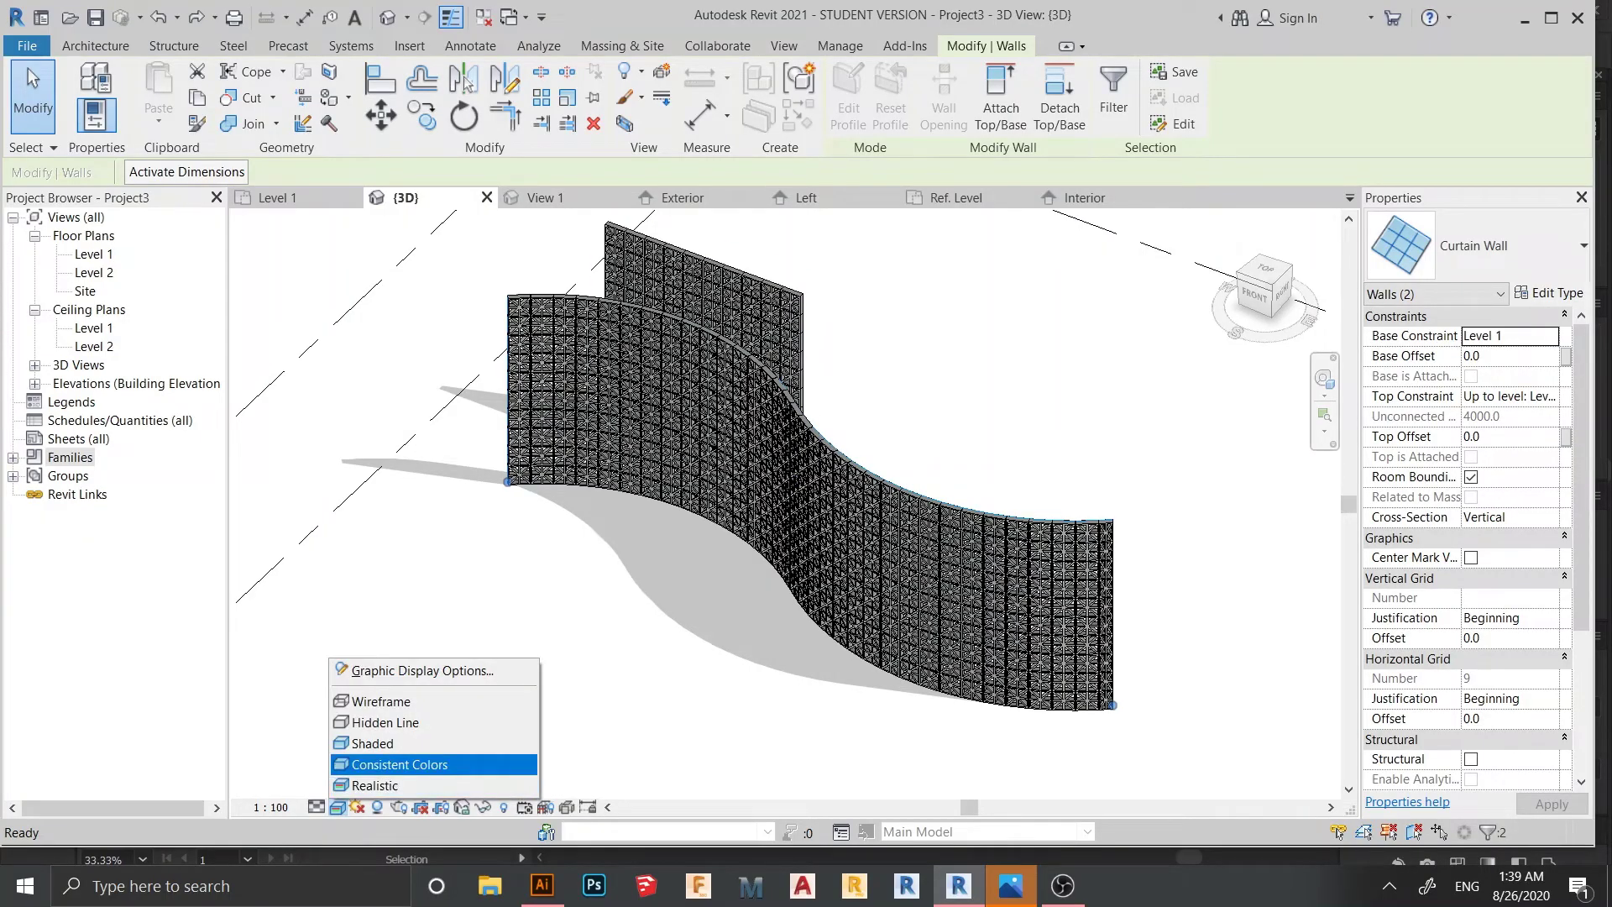
{"action": "left_click", "coordinate": [394, 763]}
{"action": "scroll", "coordinate": [815, 383], "scroll_direction": "up", "scroll_amount": 3}
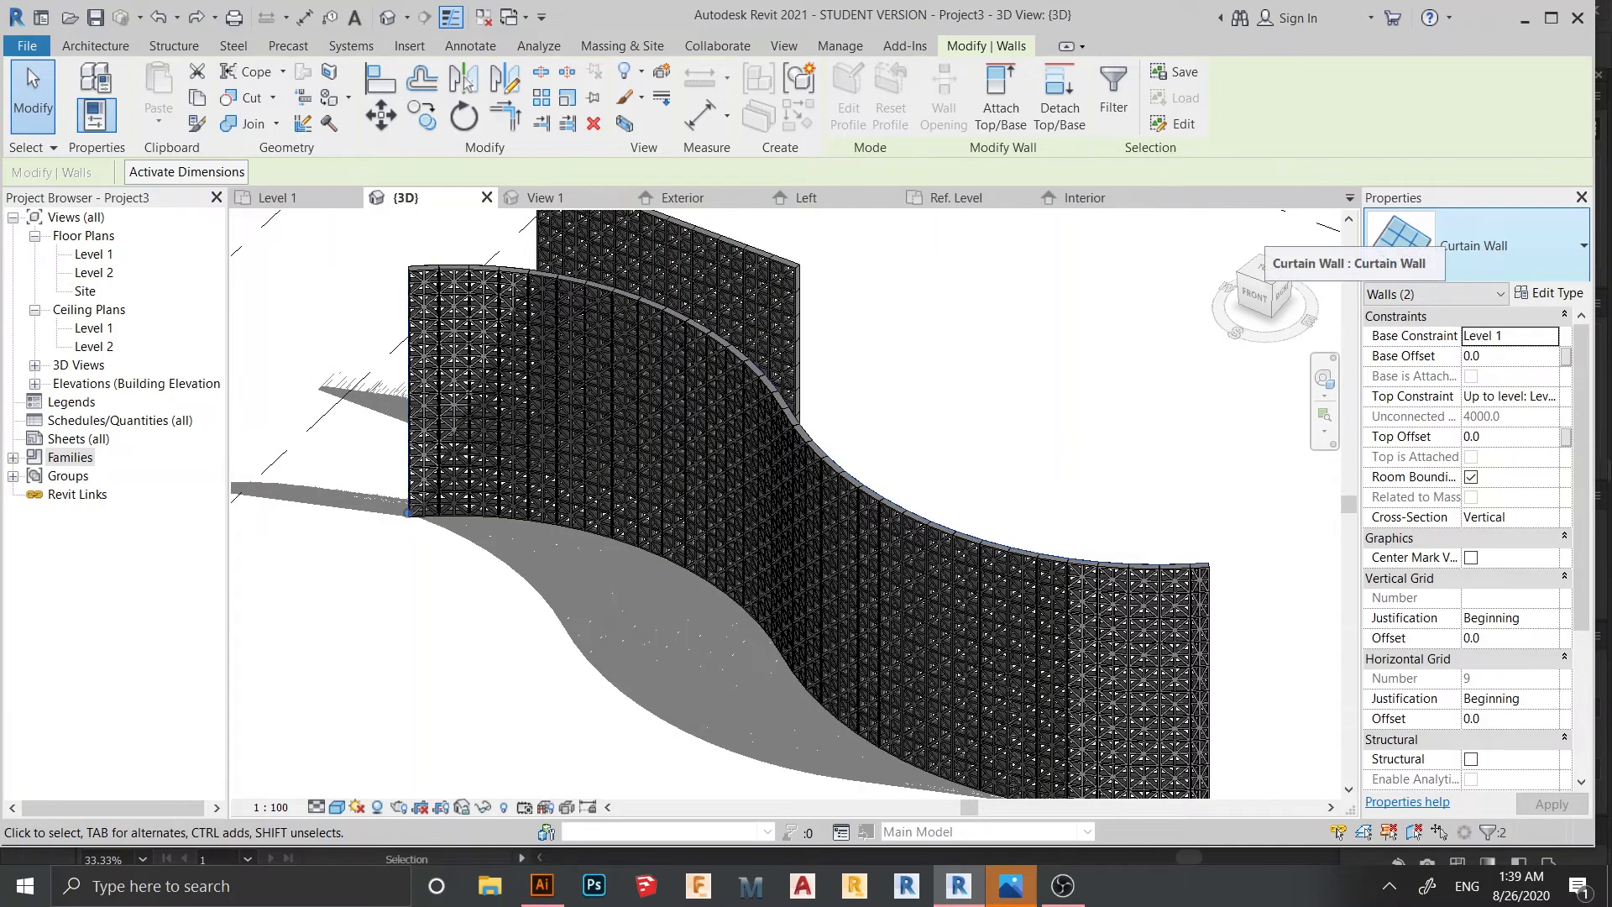
- Open the type properties of the Family3 curtain panel at its MATERIAL parameter
{"action": "left_click", "coordinate": [70, 457]}
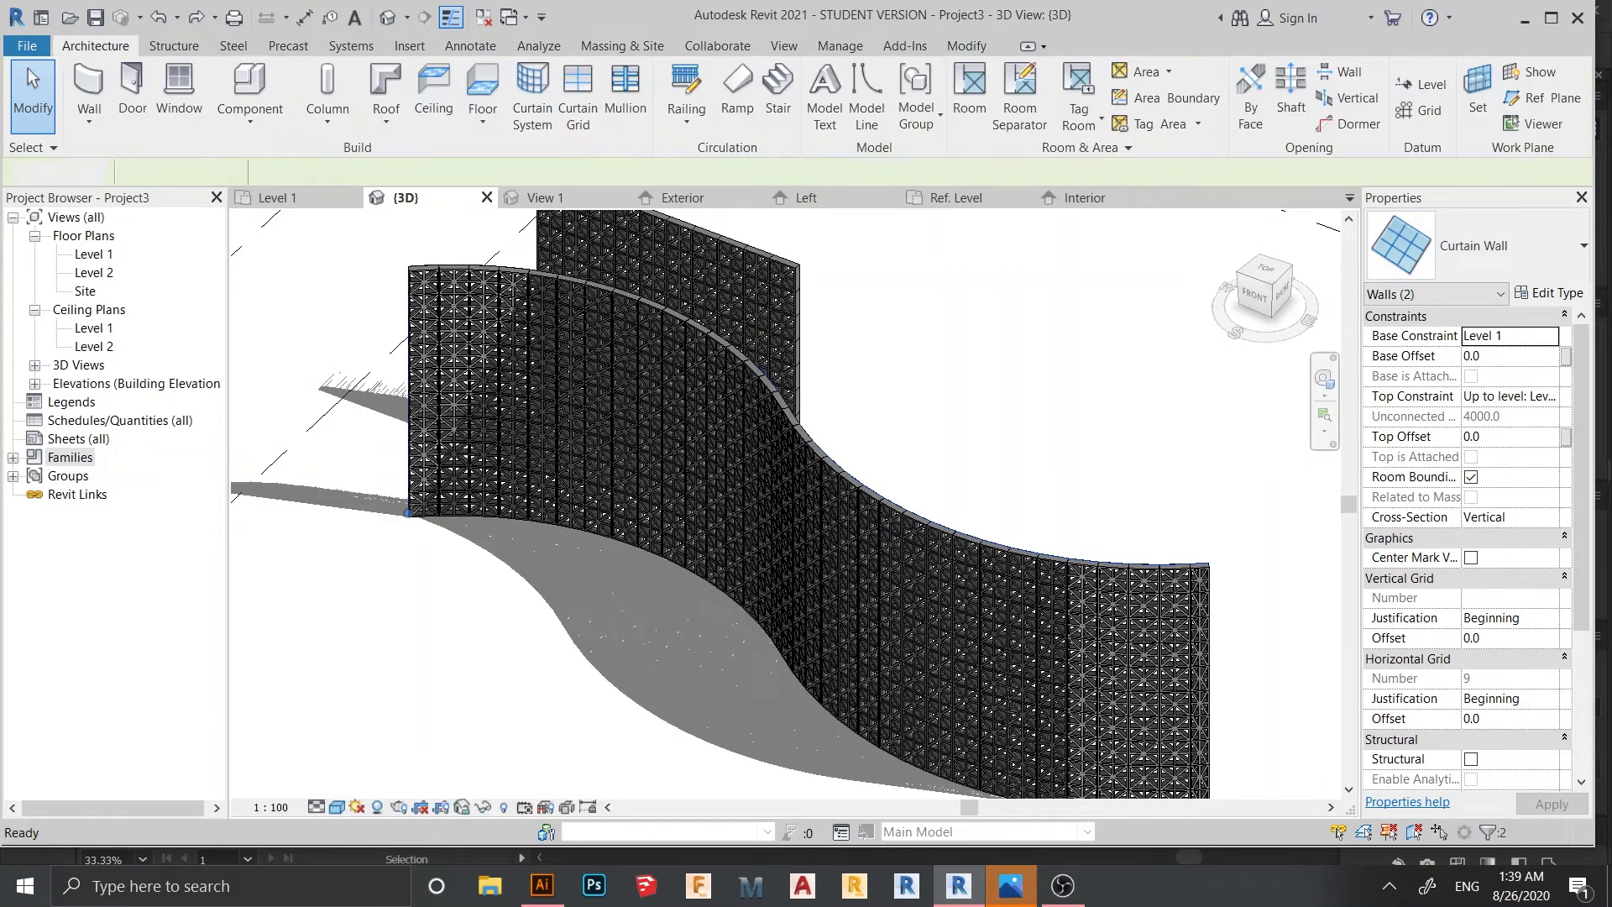
{"action": "left_click", "coordinate": [12, 456]}
{"action": "scroll", "coordinate": [110, 504], "scroll_direction": "down", "scroll_amount": 1}
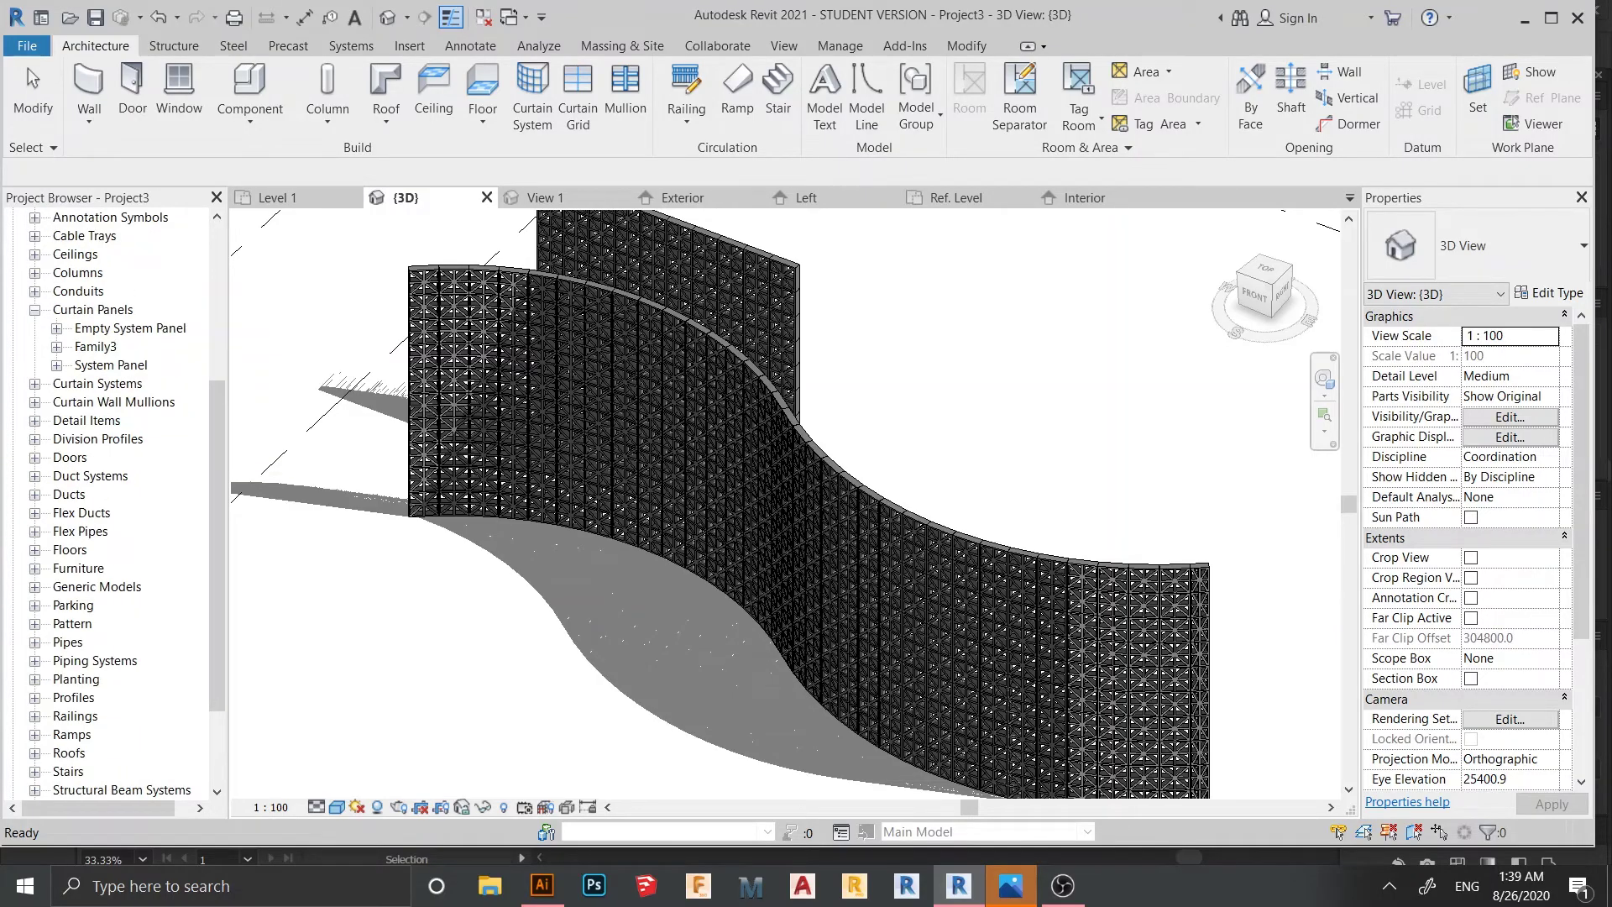
{"action": "left_click", "coordinate": [56, 346]}
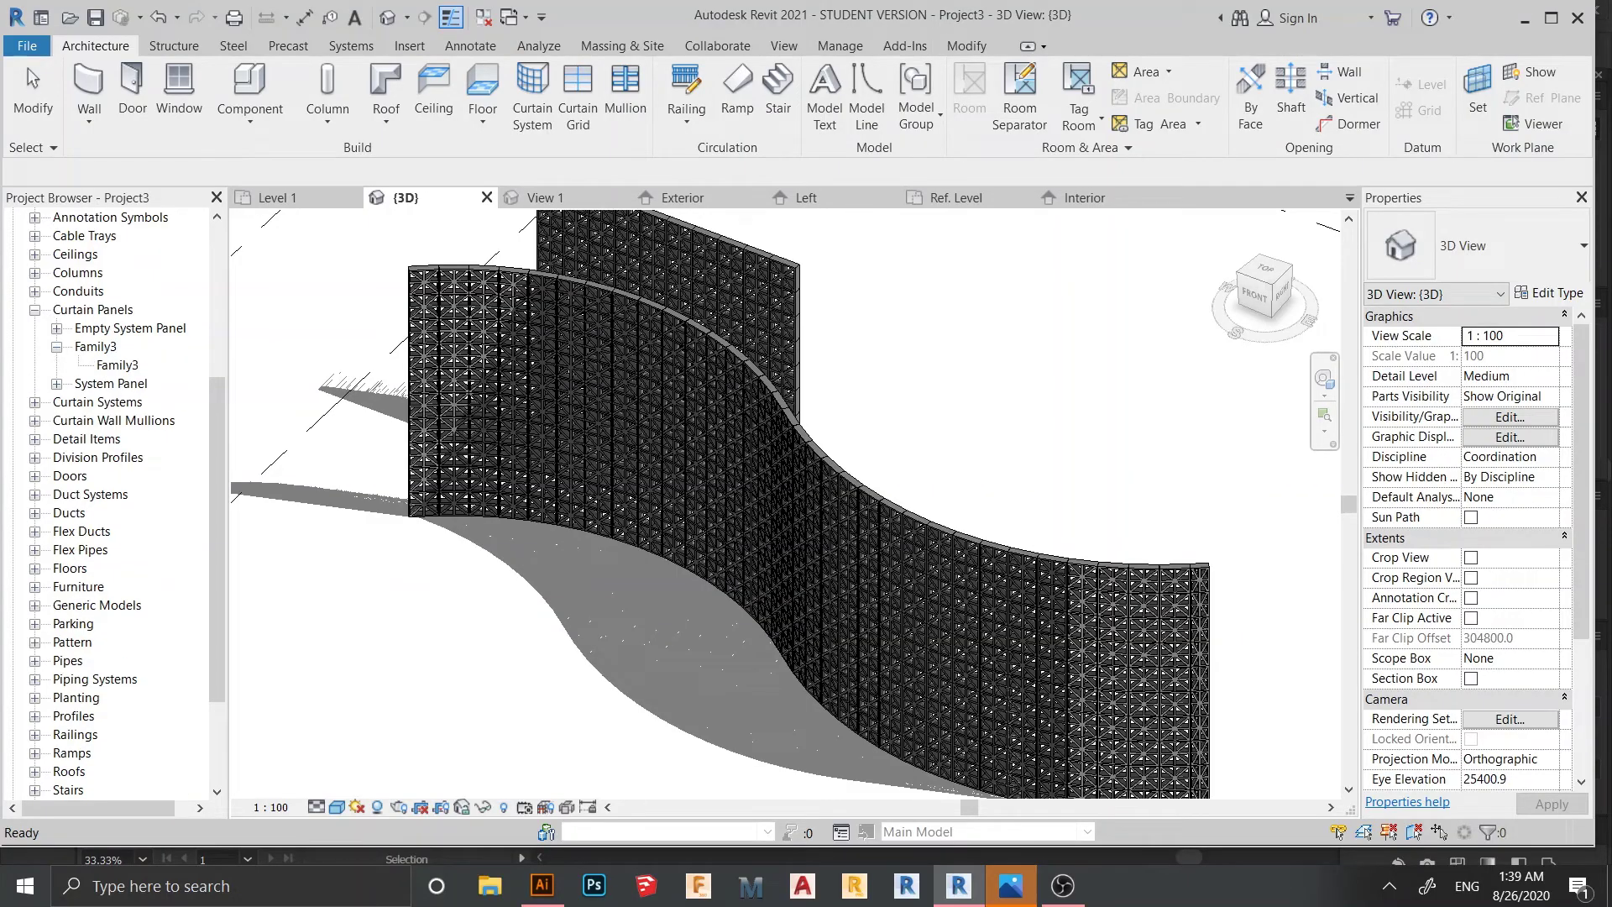
{"action": "double_click", "coordinate": [117, 364]}
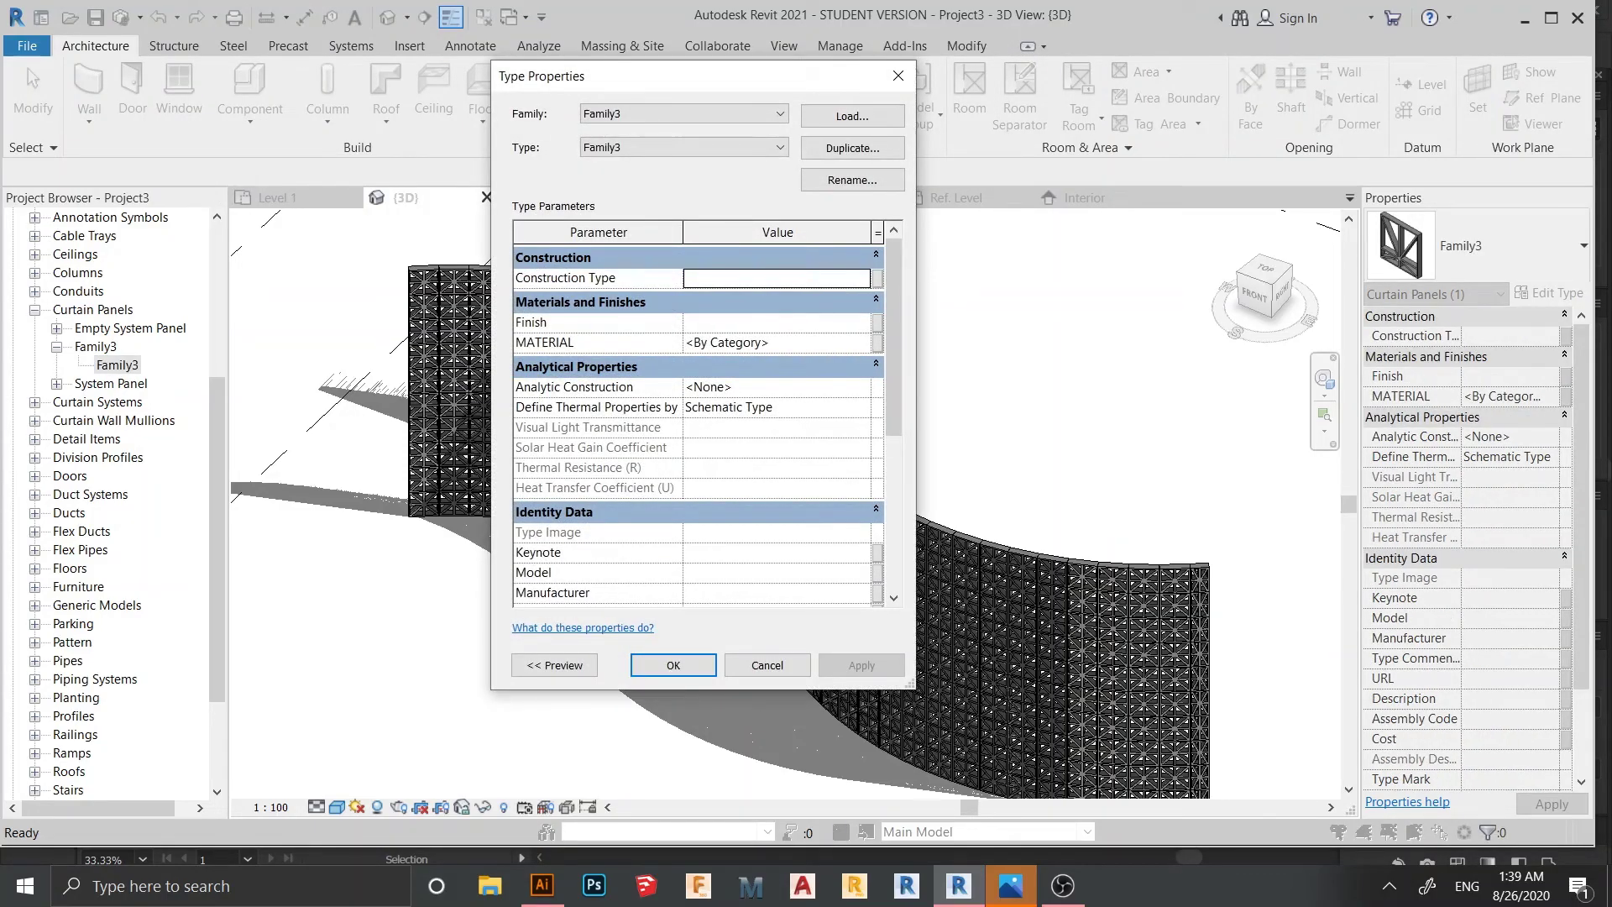
{"action": "left_click", "coordinate": [775, 343]}
{"action": "left_click", "coordinate": [862, 343]}
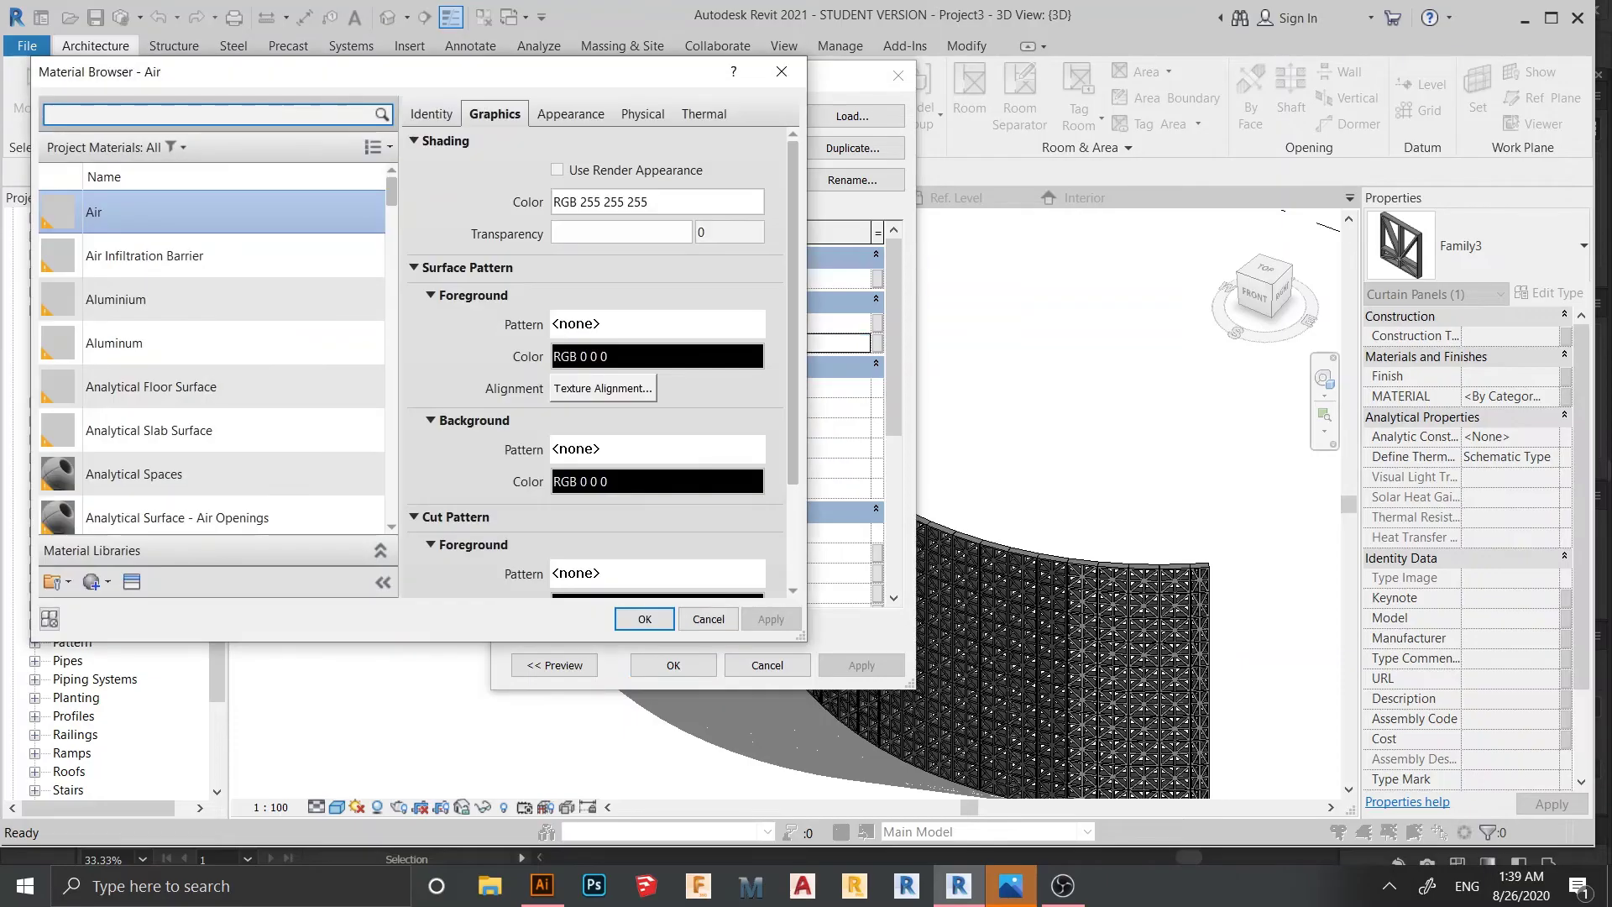
{"action": "type", "text": "BIRD"}
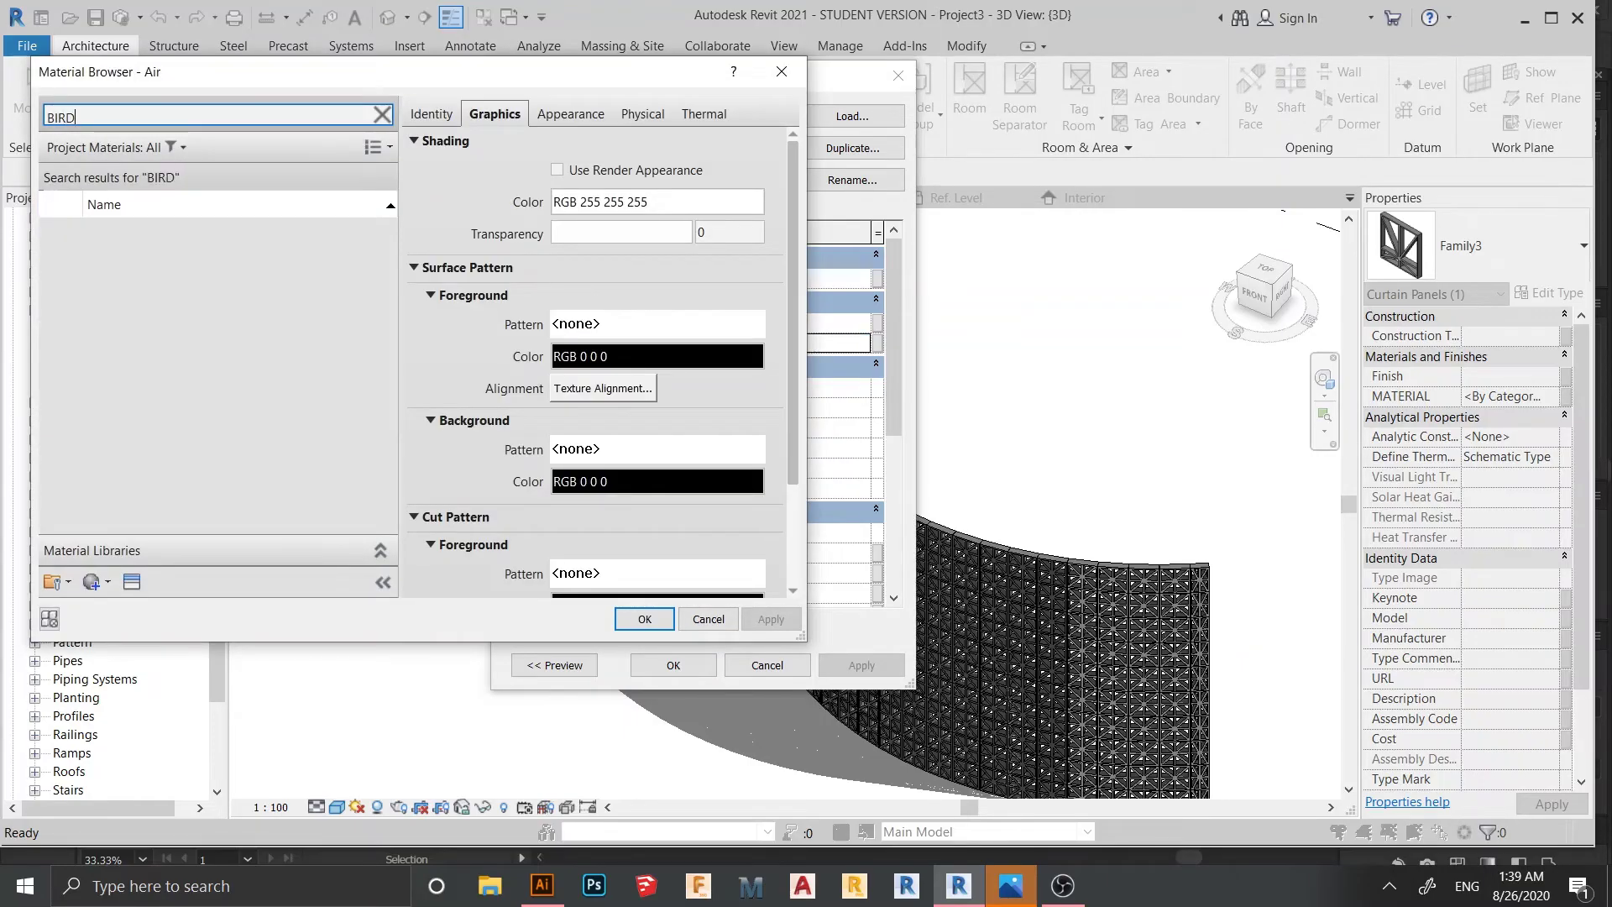
{"action": "key", "text": "Escape"}
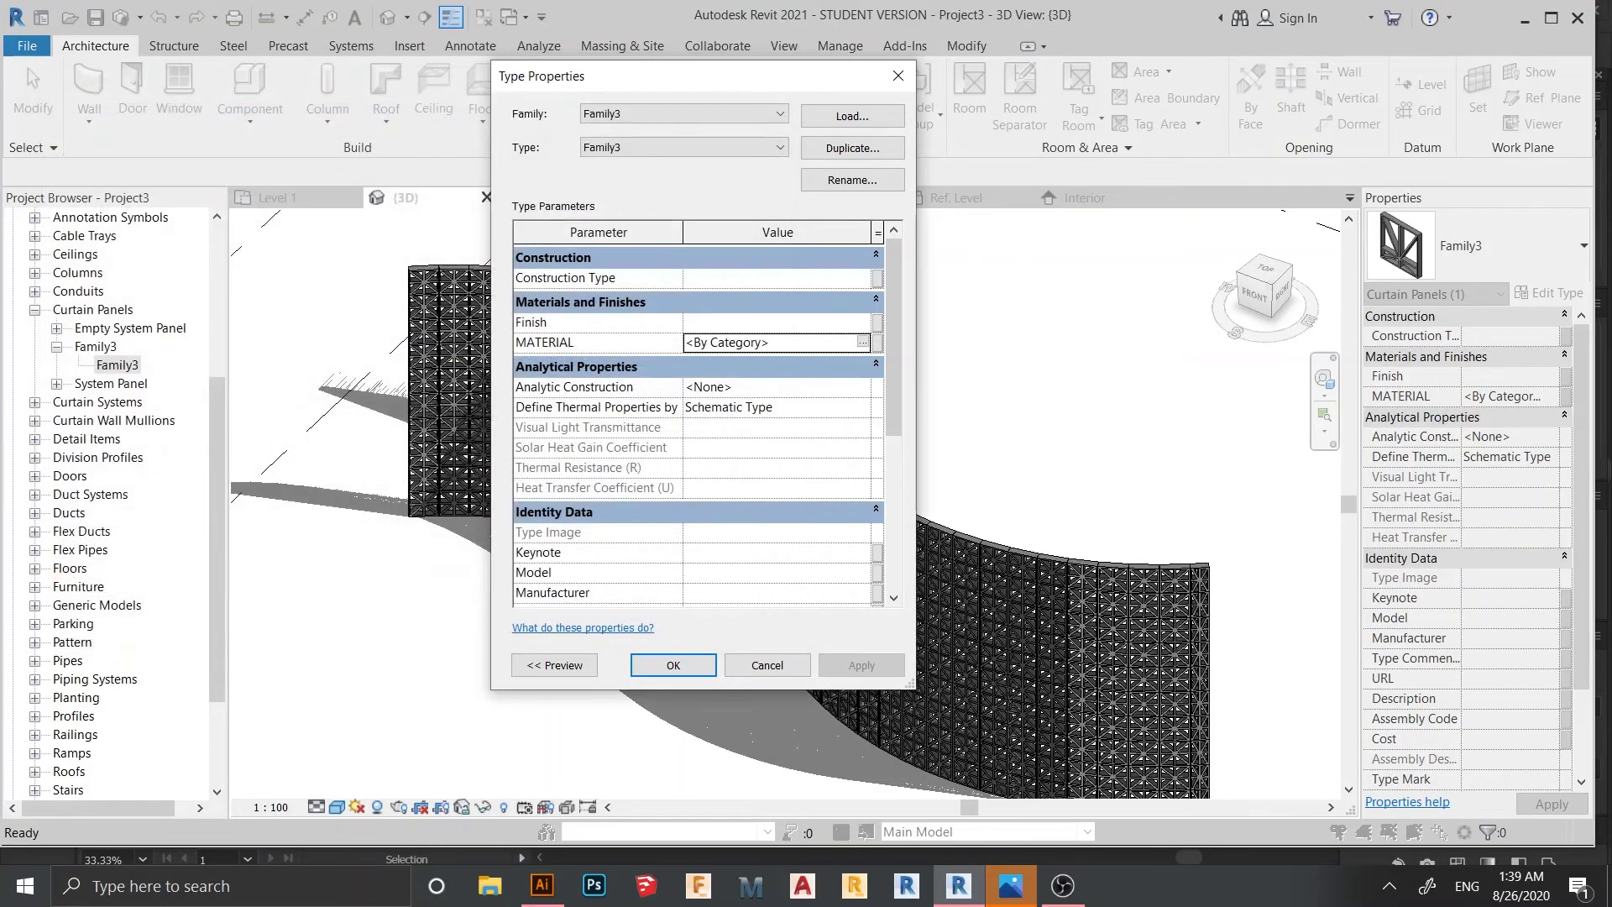
- Create a new material for the panel's MATERIAL parameter and name it PATTERN PANEL
{"action": "left_click", "coordinate": [862, 342]}
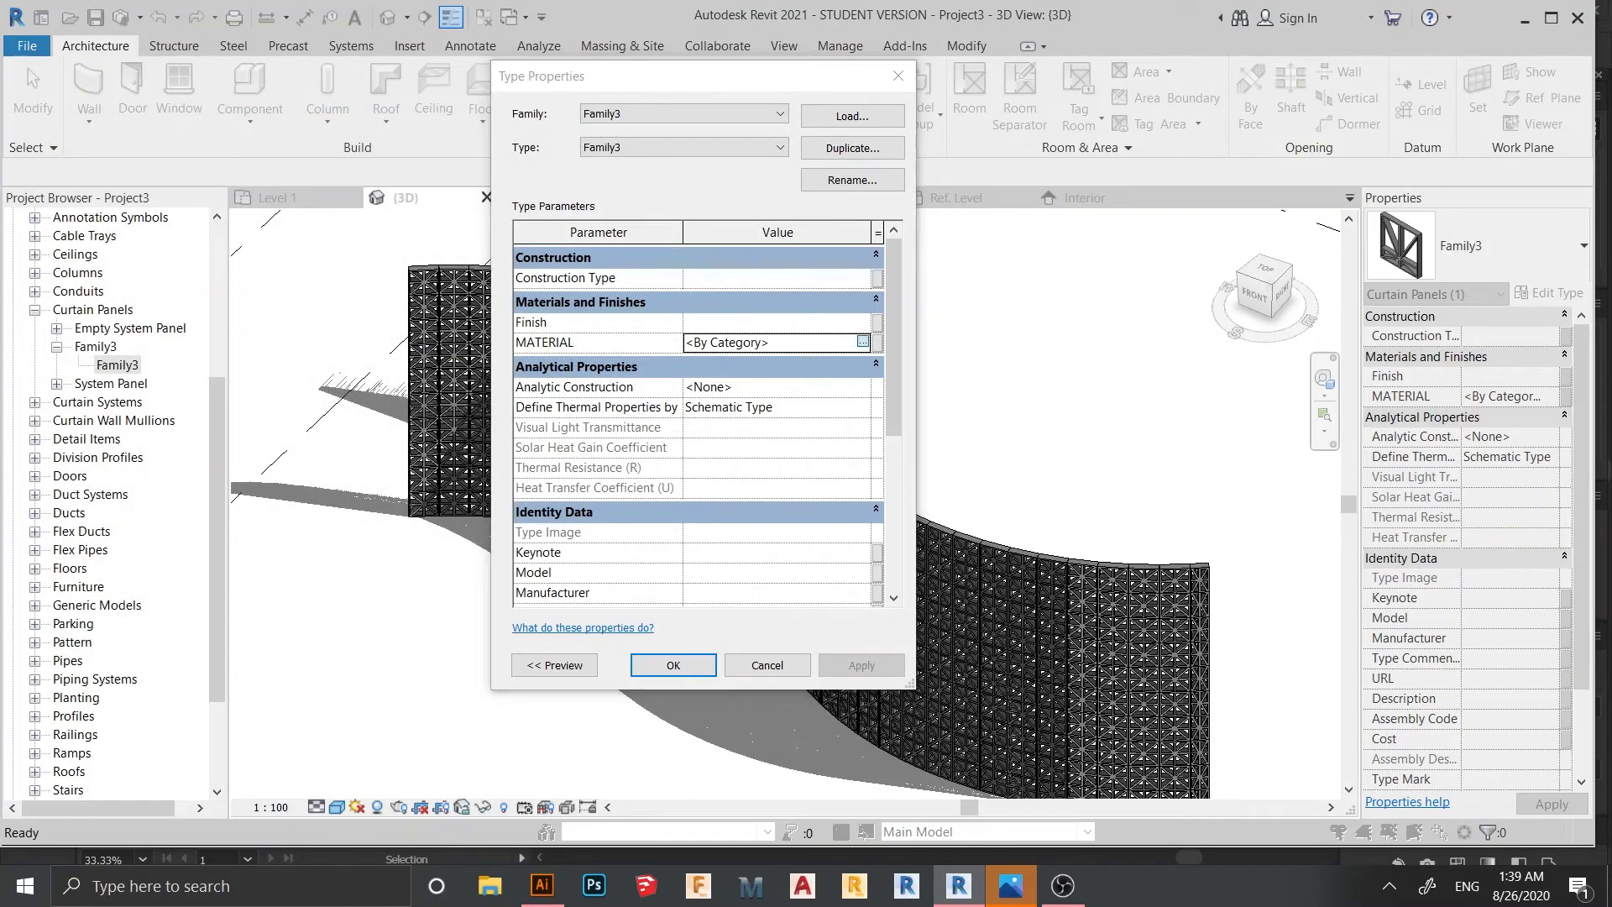
{"action": "scroll", "coordinate": [214, 369], "scroll_direction": "down", "scroll_amount": 7}
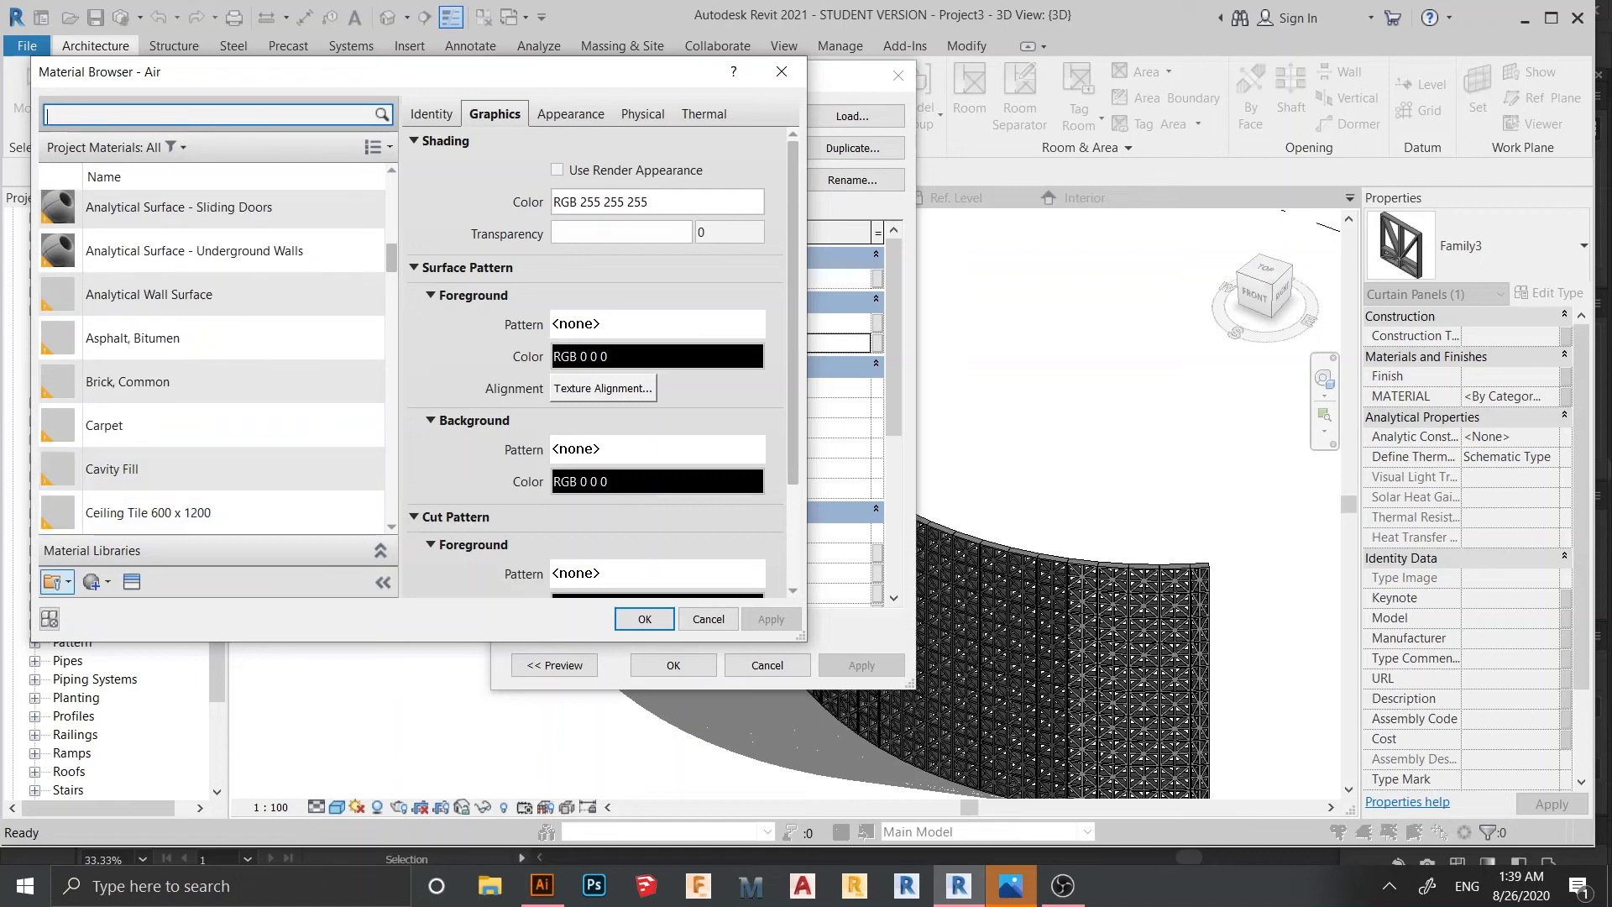
{"action": "left_click", "coordinate": [96, 581]}
{"action": "left_click", "coordinate": [142, 611]}
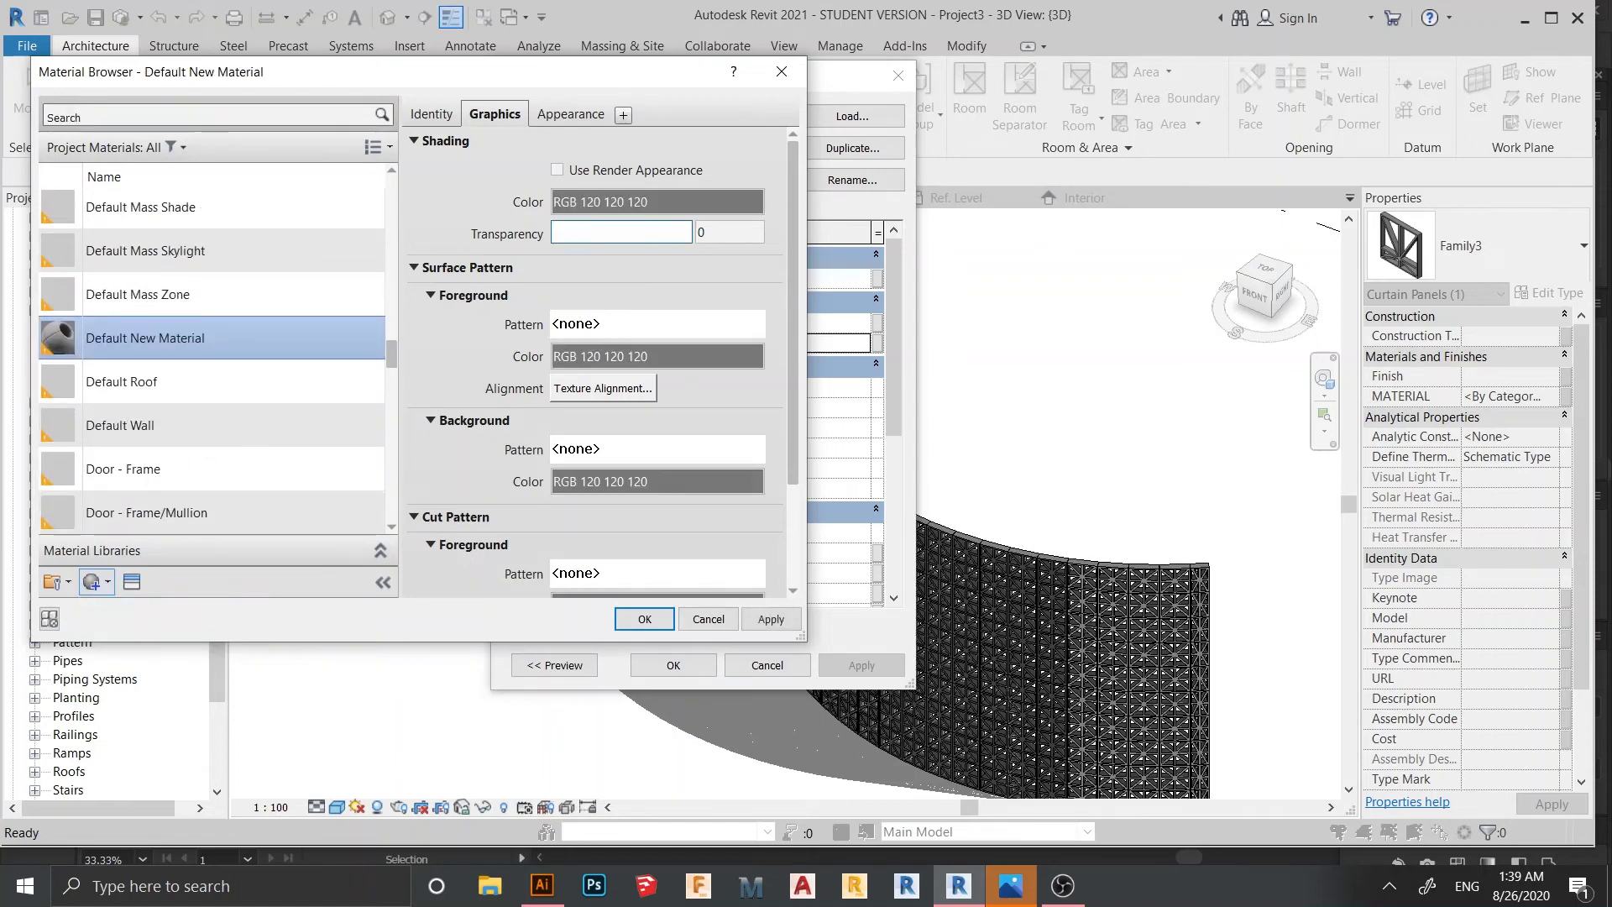
{"action": "right_click", "coordinate": [222, 342]}
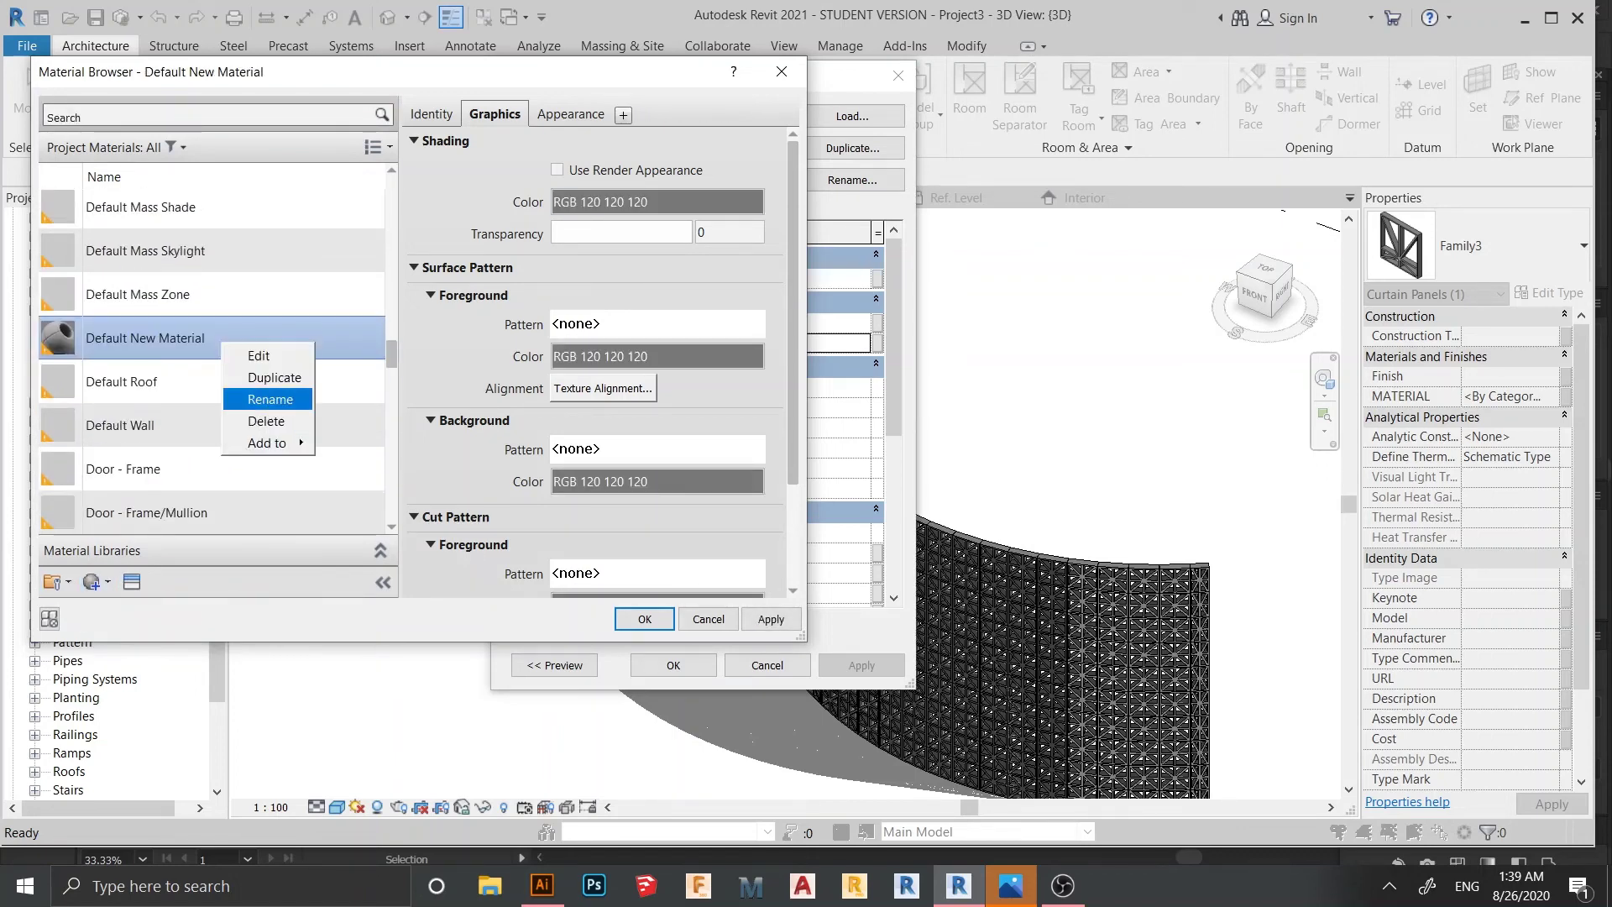
{"action": "left_click", "coordinate": [269, 399]}
{"action": "type", "text": "p"}
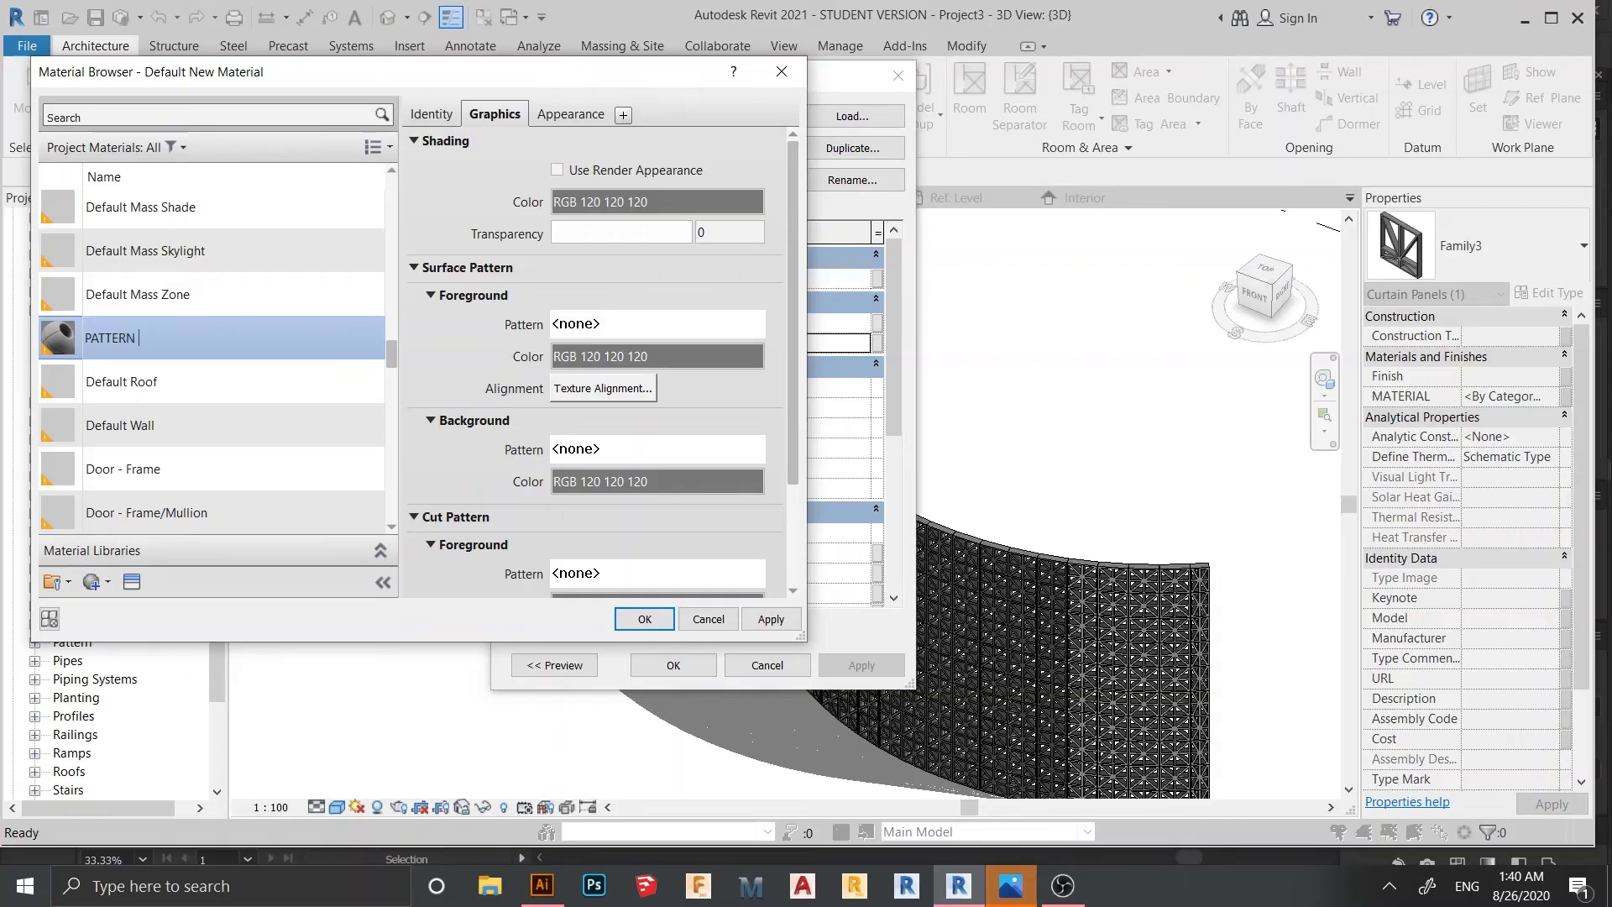
{"action": "type", "text": "ATTERN PANEL"}
{"action": "key", "text": "Return"}
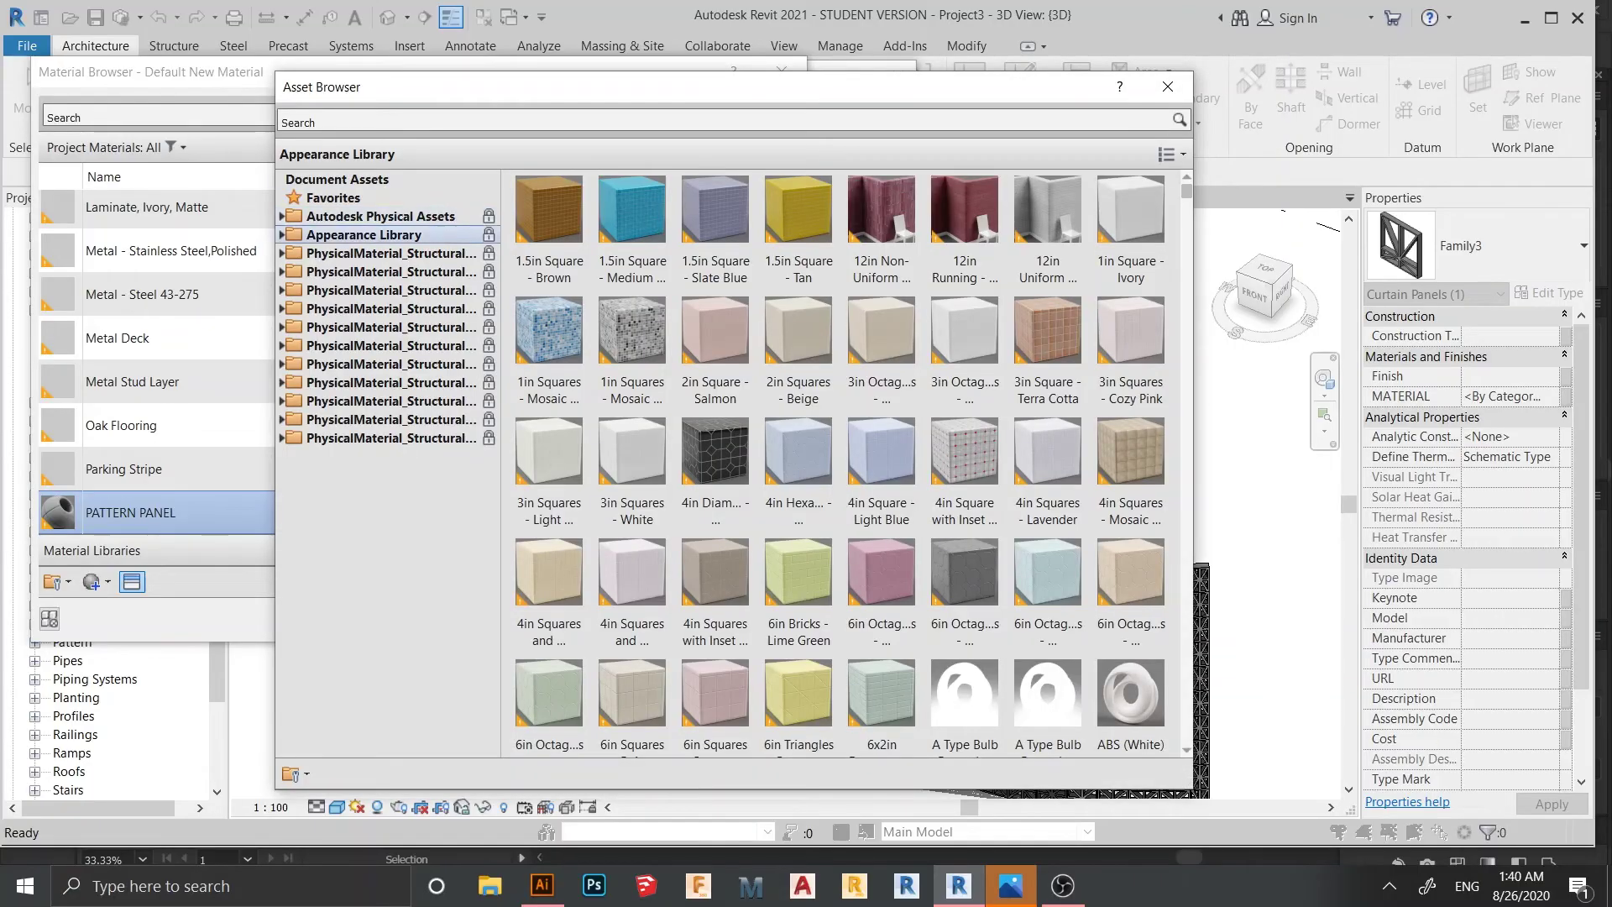
- Replace the PATTERN PANEL material's appearance with Birch - Glossy from the Appearance Library's Wood category and accept the material
{"action": "left_click", "coordinate": [363, 235]}
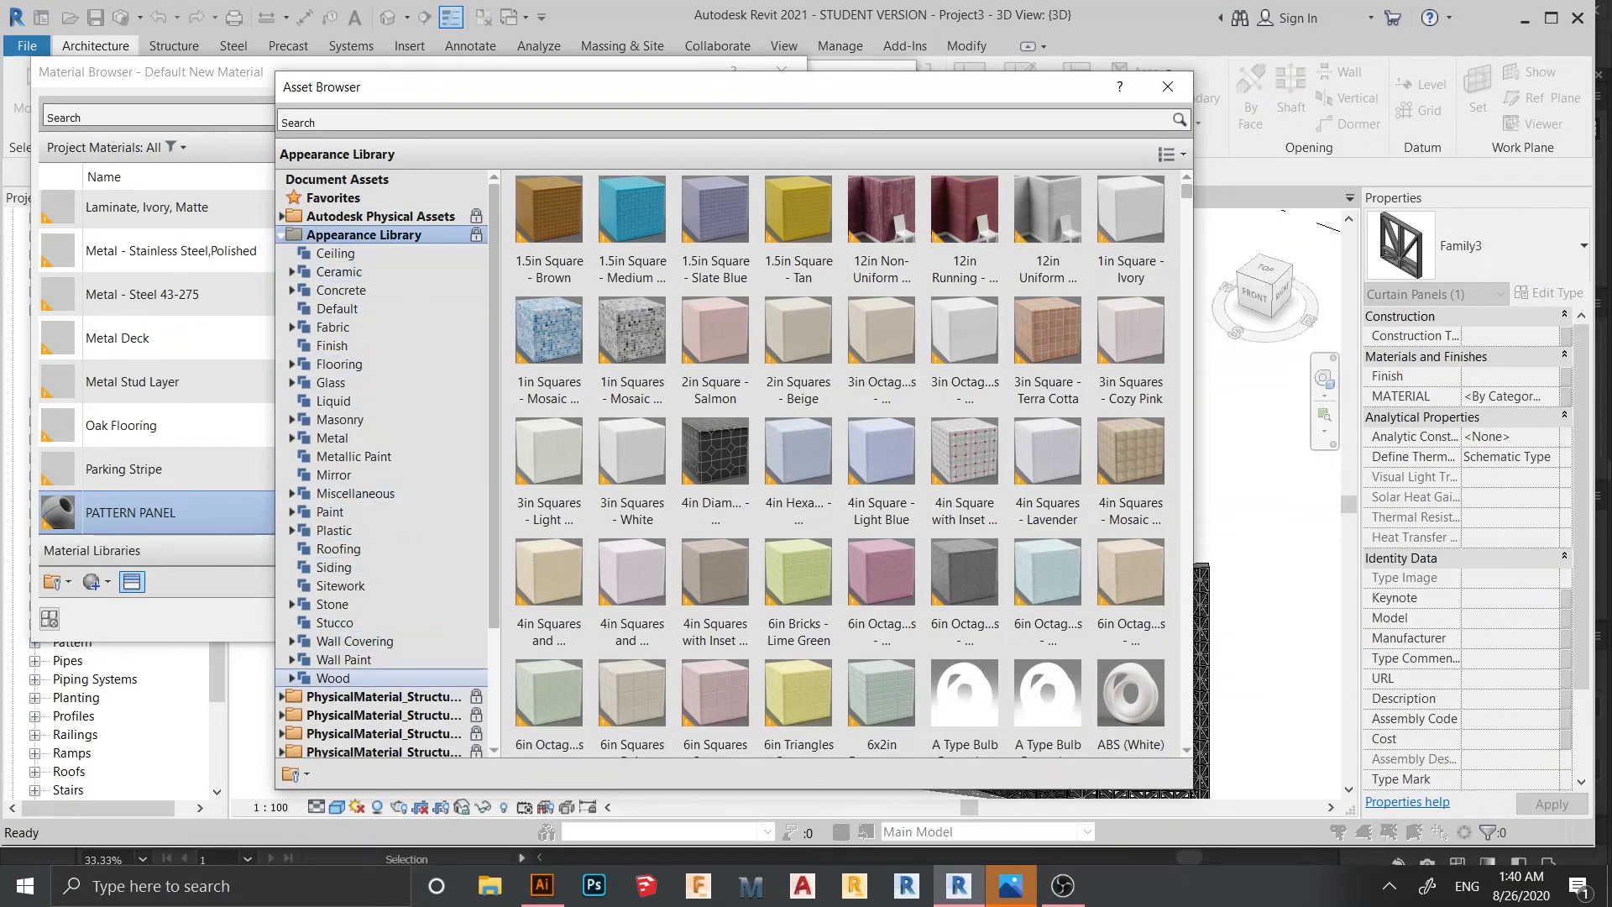
{"action": "left_click", "coordinate": [333, 677]}
{"action": "mouse_move", "coordinate": [965, 471]}
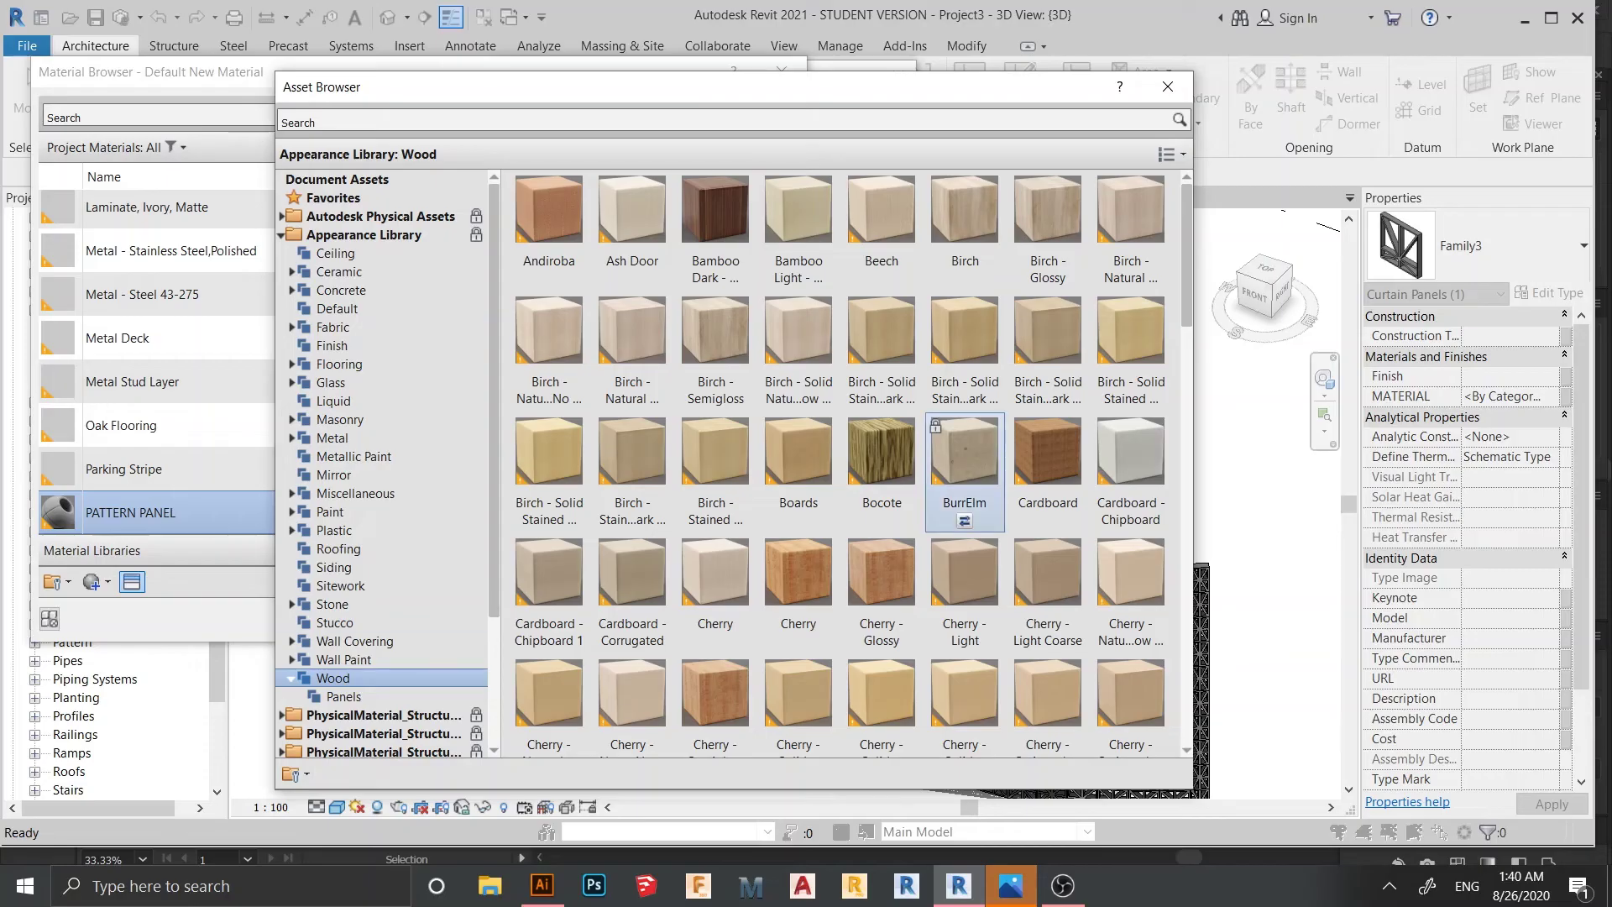
{"action": "scroll", "coordinate": [964, 470], "scroll_direction": "down", "scroll_amount": 10}
{"action": "scroll", "coordinate": [965, 353], "scroll_direction": "up", "scroll_amount": 10}
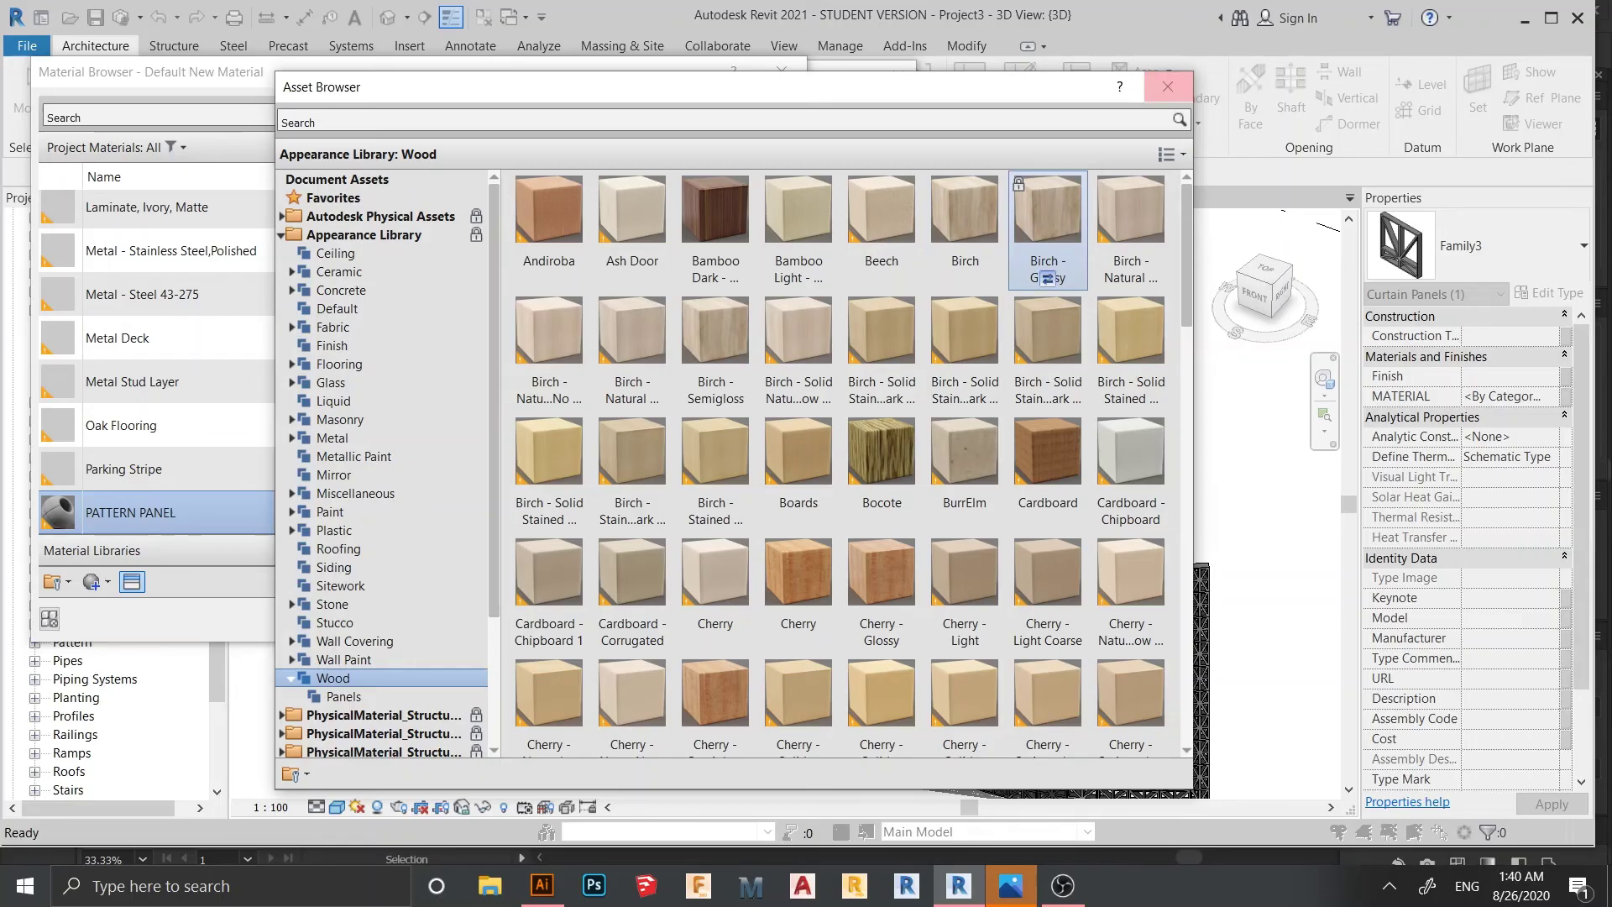
{"action": "left_click", "coordinate": [1047, 278]}
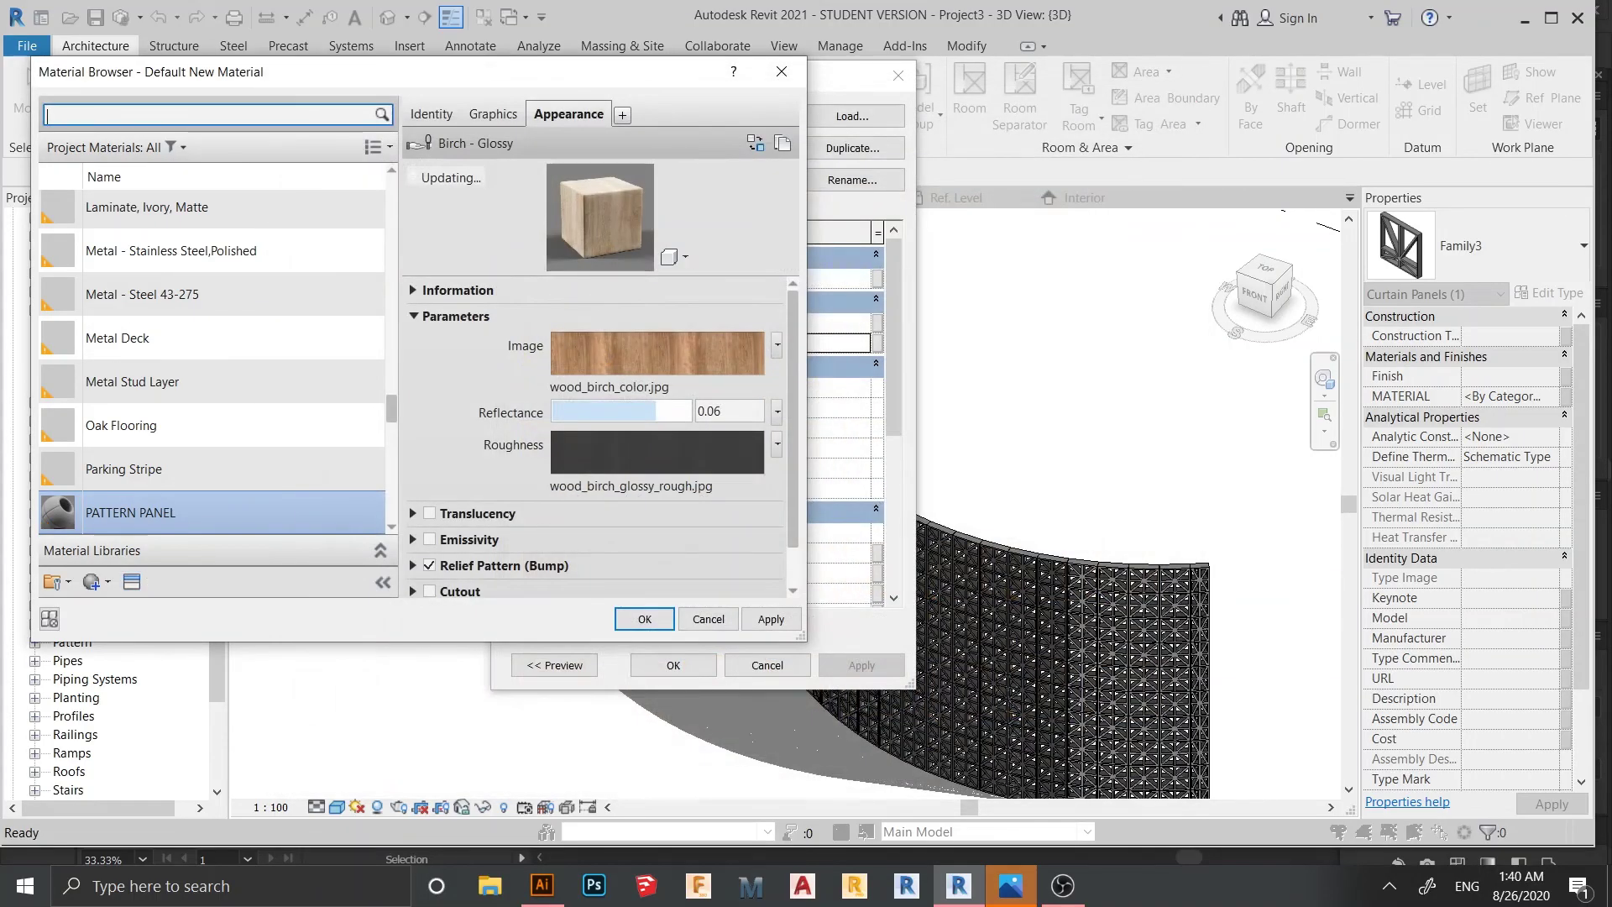
{"action": "left_click", "coordinate": [769, 618]}
{"action": "left_click", "coordinate": [643, 619]}
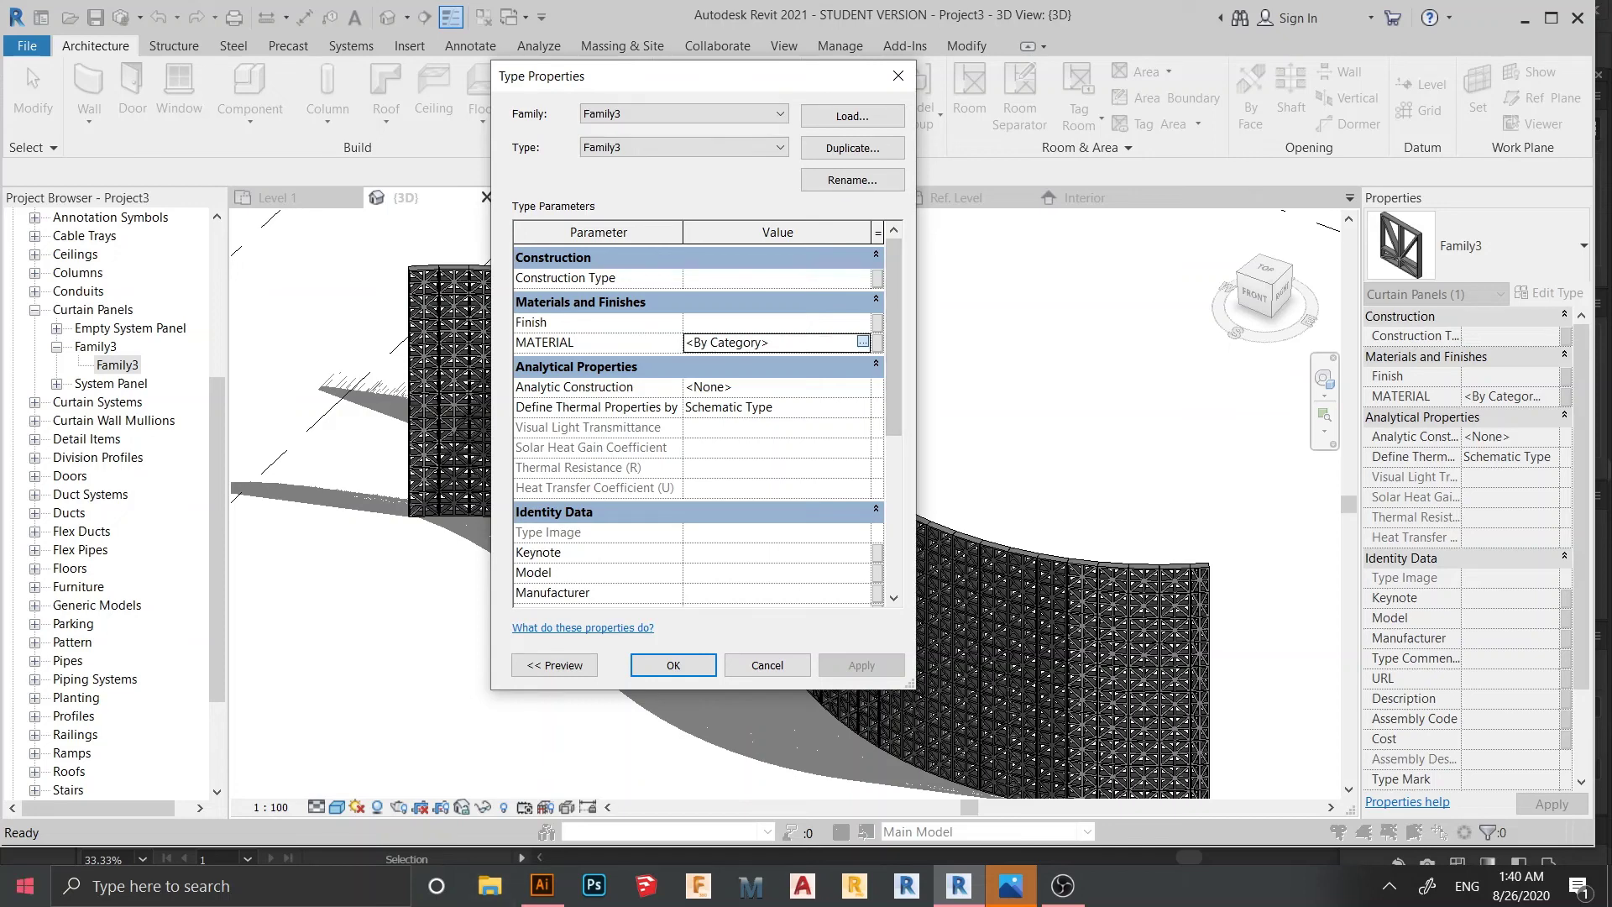
- Assign the PATTERN PANEL material to Family3's MATERIAL type parameter and apply the type properties
{"action": "left_click", "coordinate": [862, 342]}
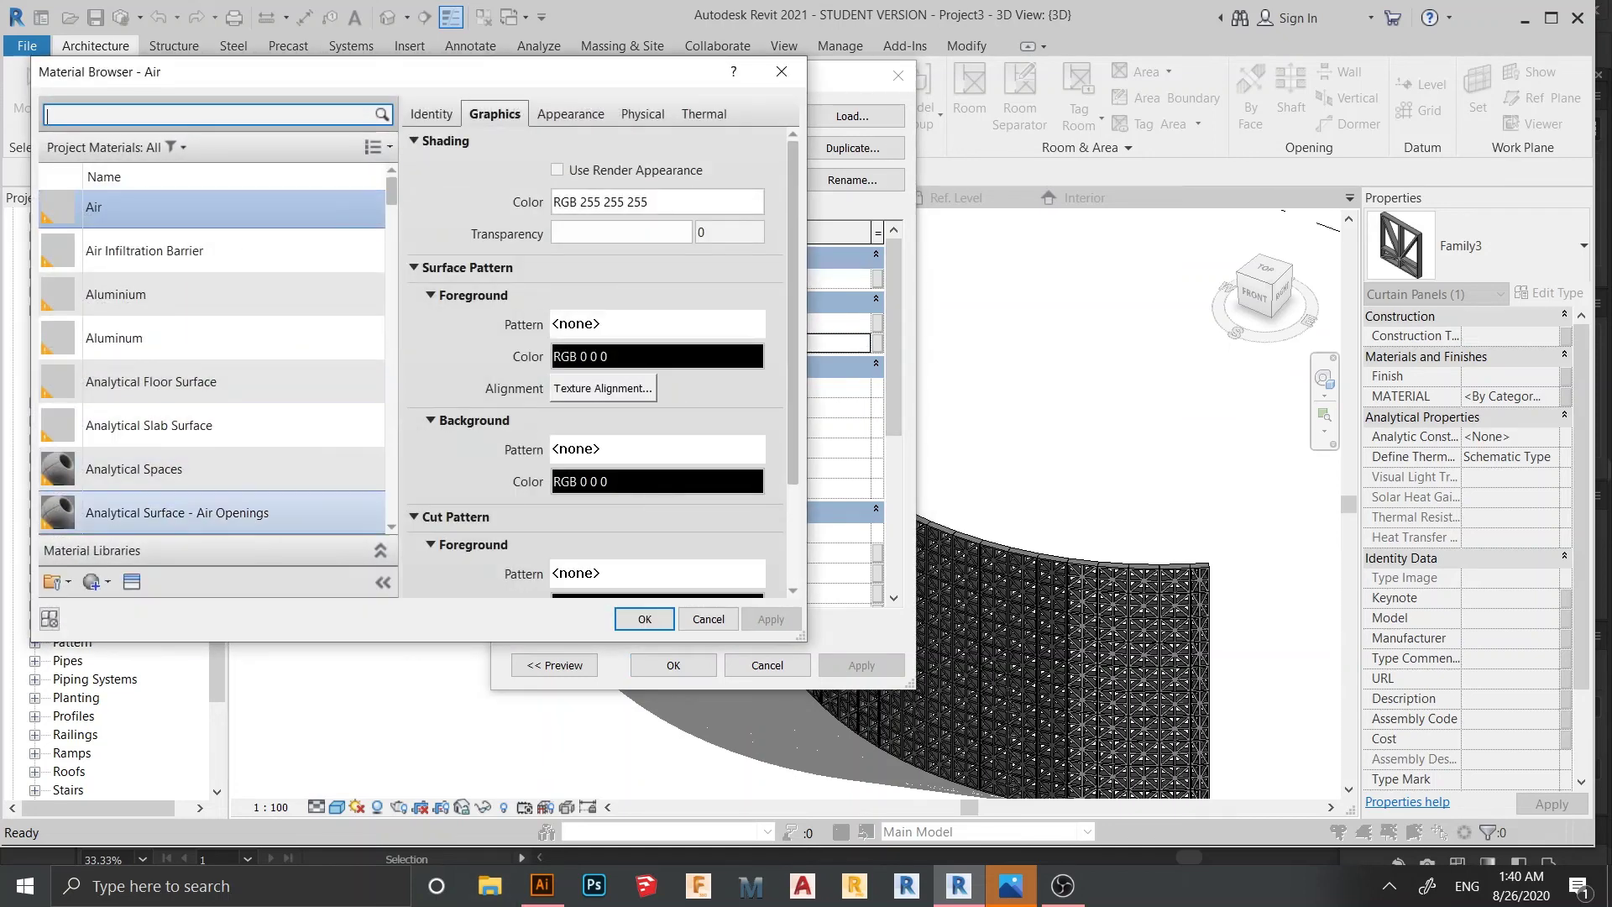
{"action": "scroll", "coordinate": [210, 447], "scroll_direction": "down", "scroll_amount": 10}
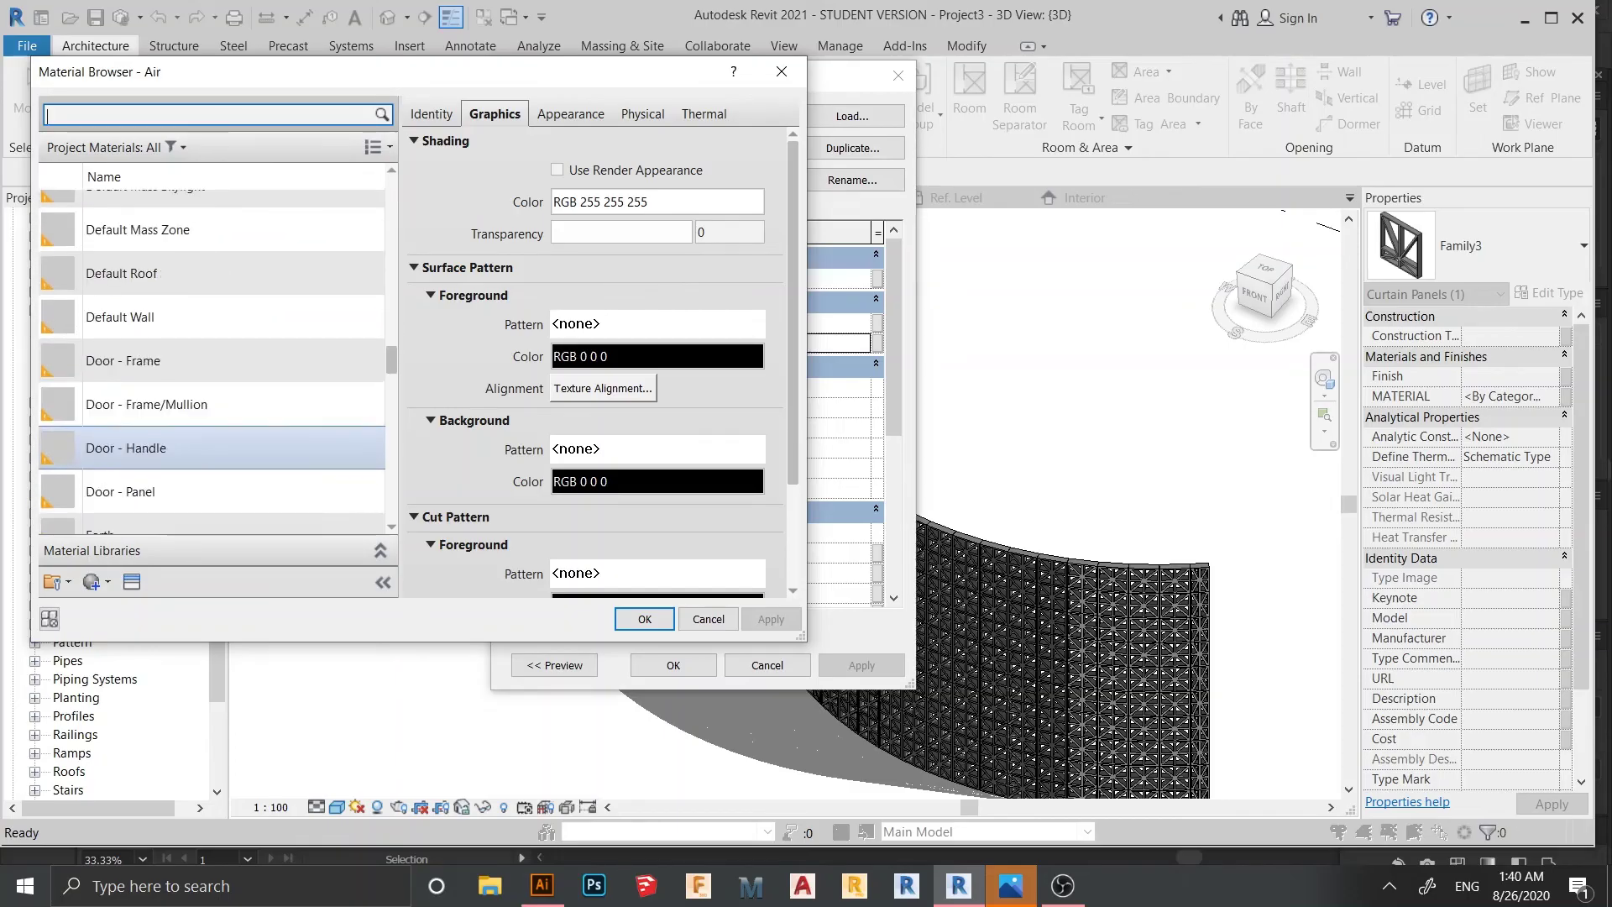
{"action": "scroll", "coordinate": [210, 448], "scroll_direction": "down", "scroll_amount": 3}
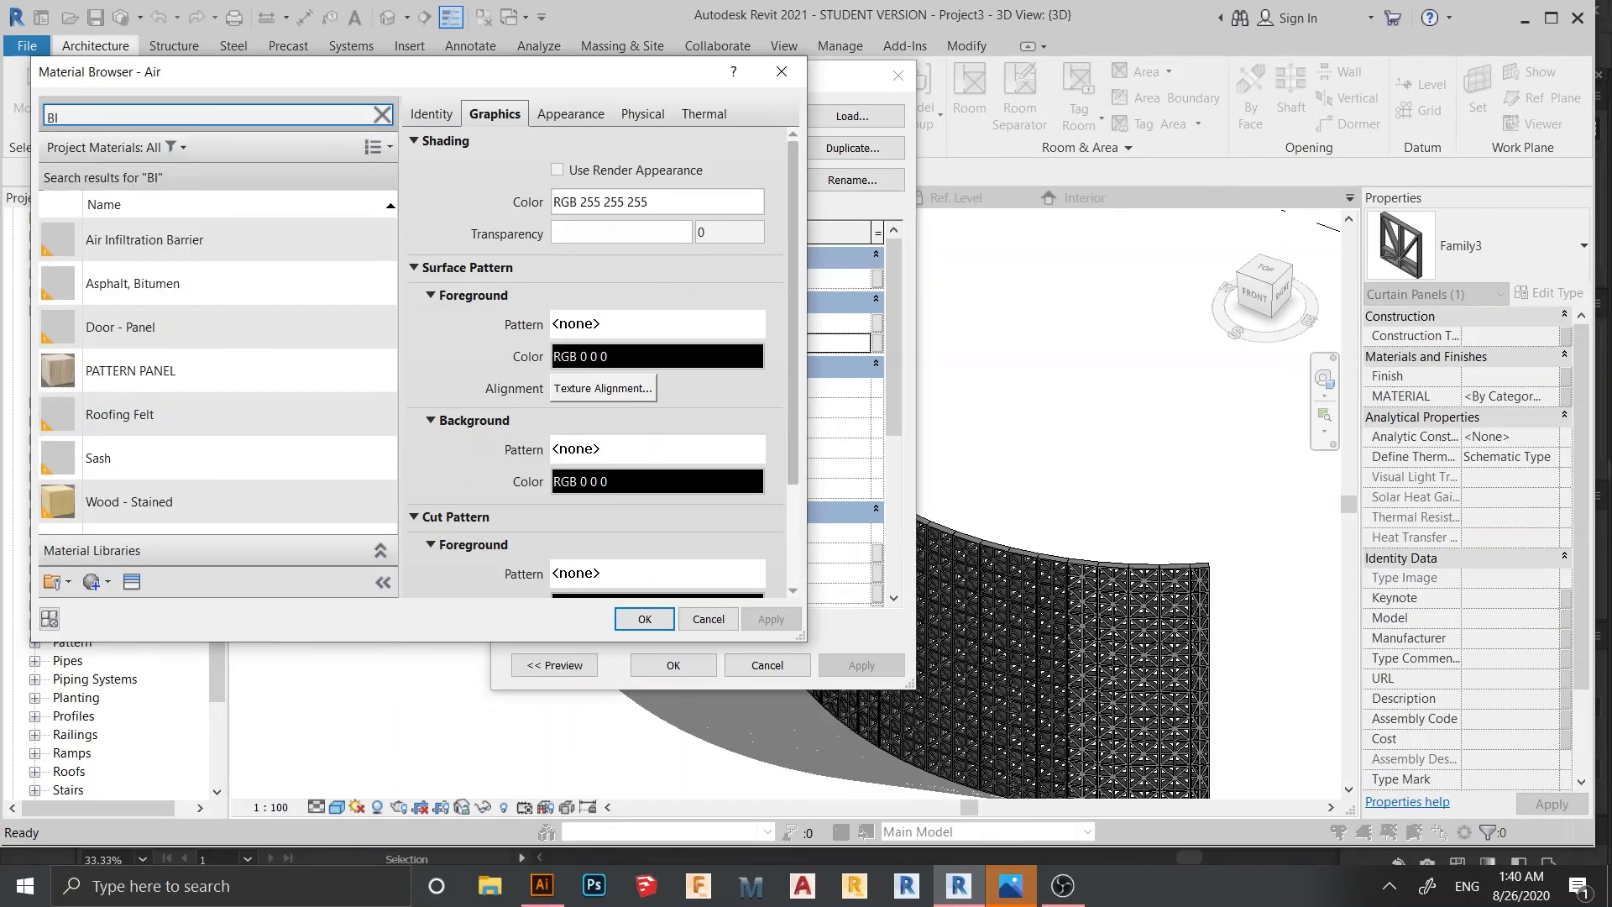
{"action": "left_click", "coordinate": [168, 370]}
{"action": "left_click", "coordinate": [645, 618]}
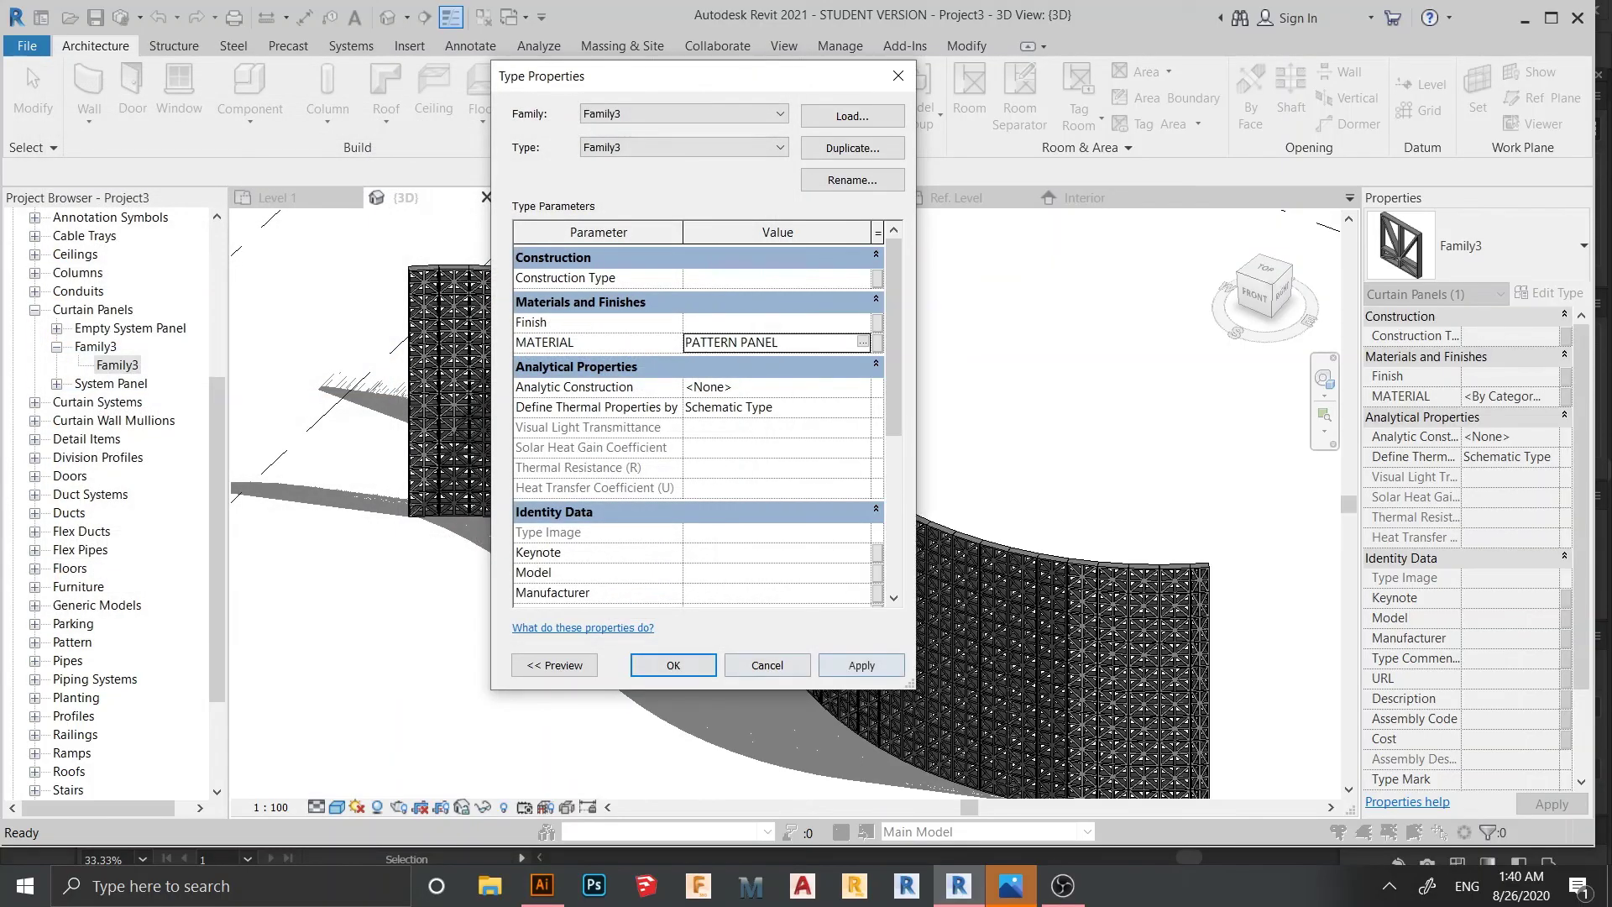
{"action": "left_click", "coordinate": [861, 664]}
{"action": "left_click", "coordinate": [672, 664]}
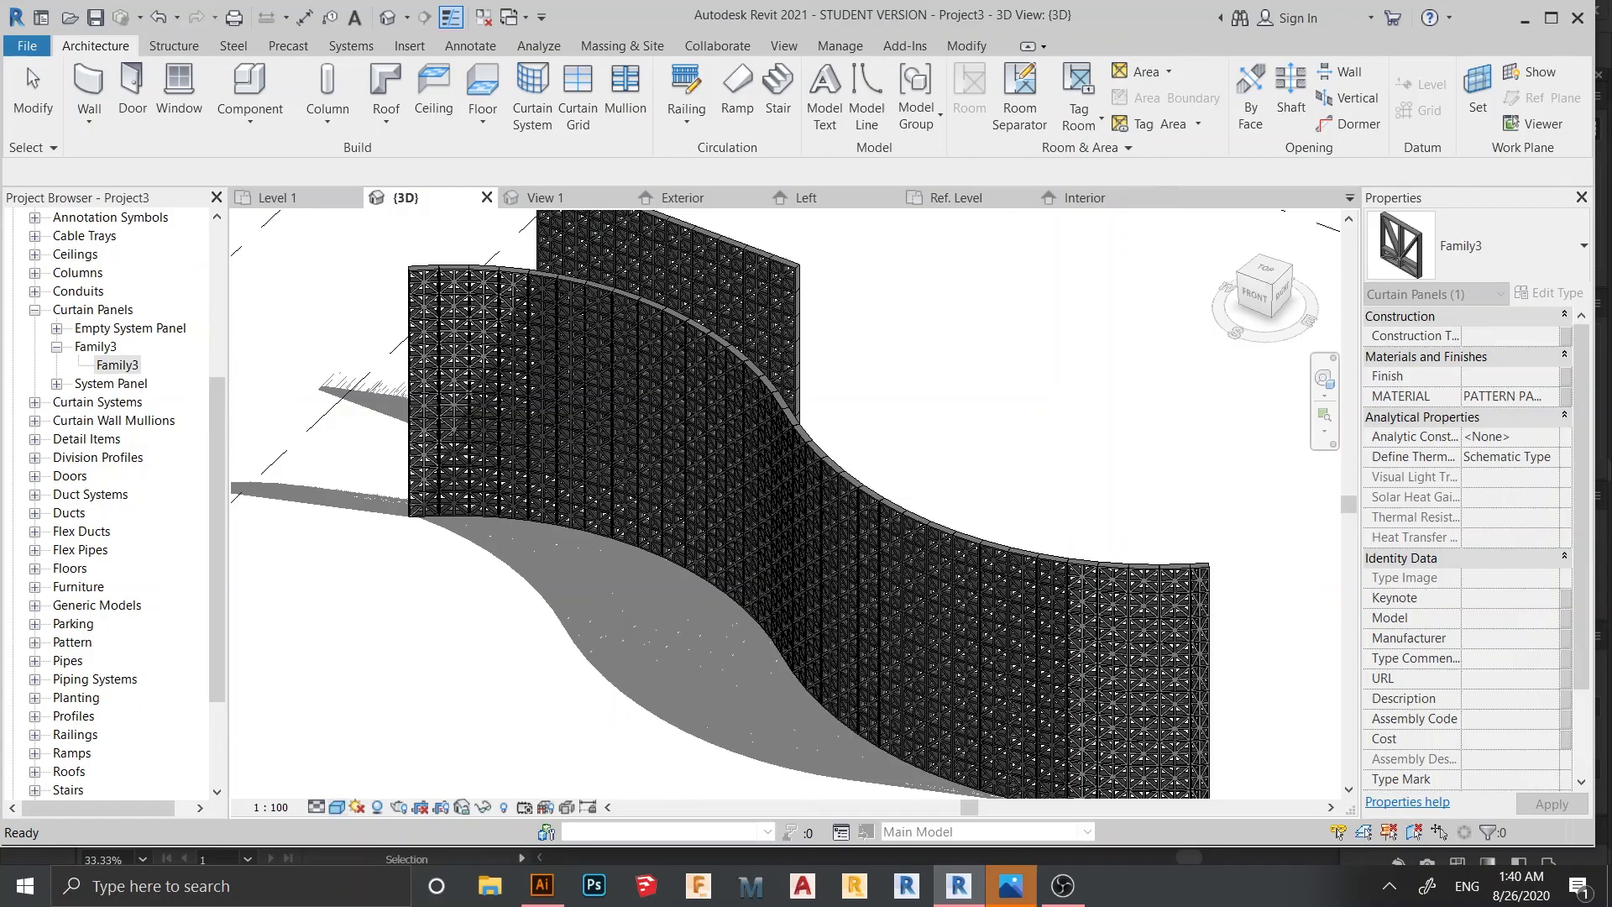
- Deselect the panel and set the 3D view's visual style to Realistic, checking the wood texture up close on the curved curtain wall
{"action": "key", "text": "Escape"}
{"action": "left_click", "coordinate": [336, 806]}
{"action": "left_click", "coordinate": [374, 785]}
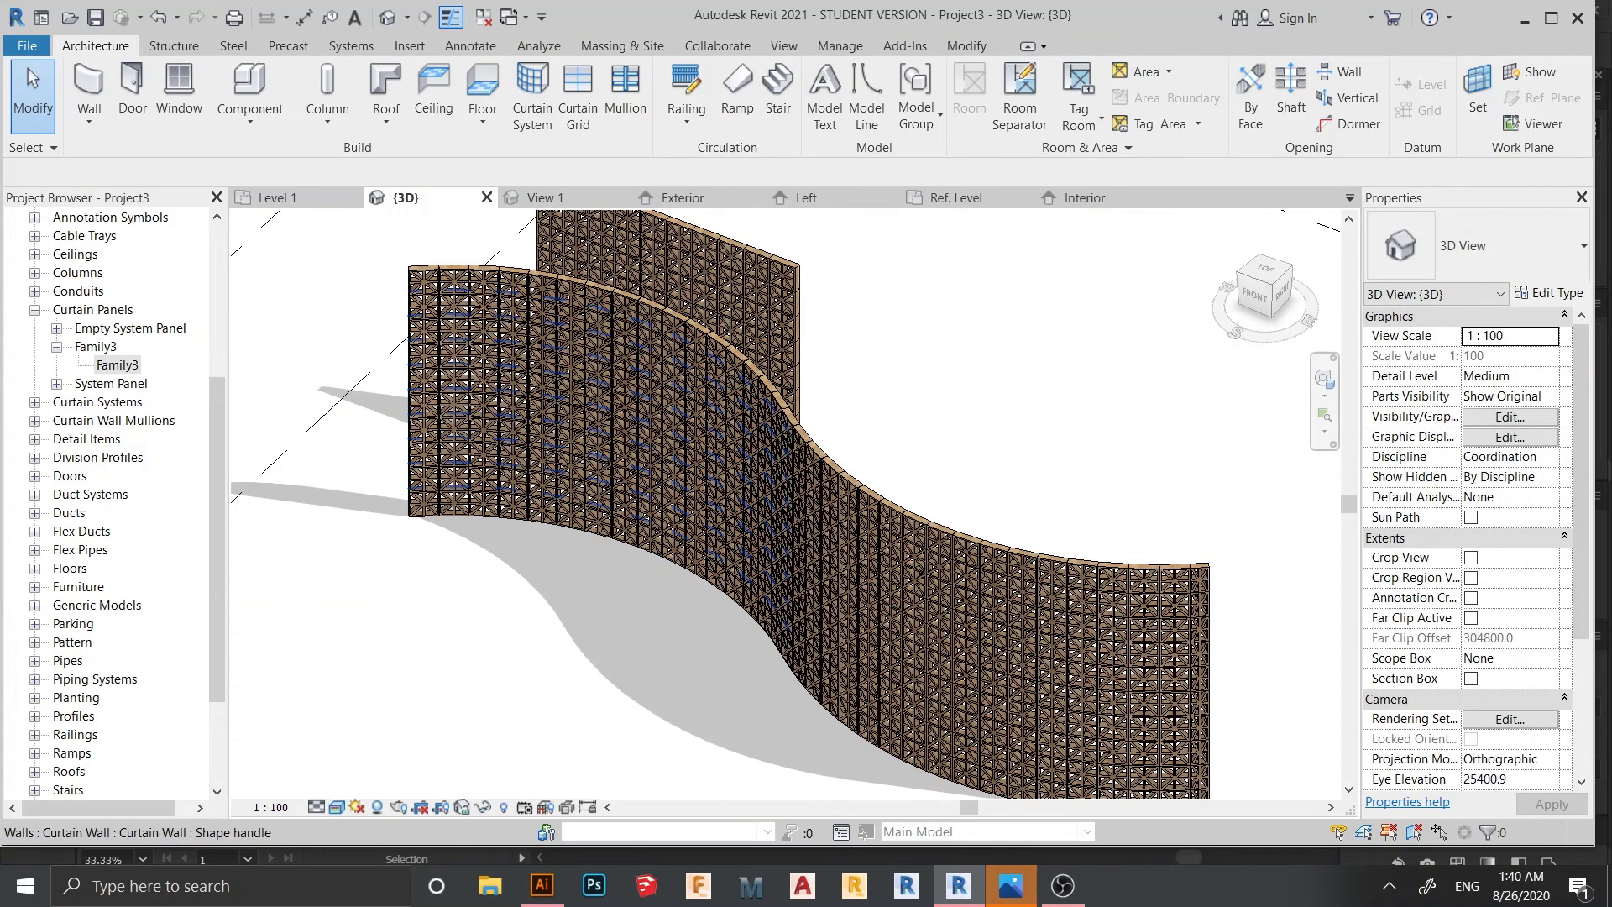
{"action": "scroll", "coordinate": [428, 270], "scroll_direction": "up", "scroll_amount": 7}
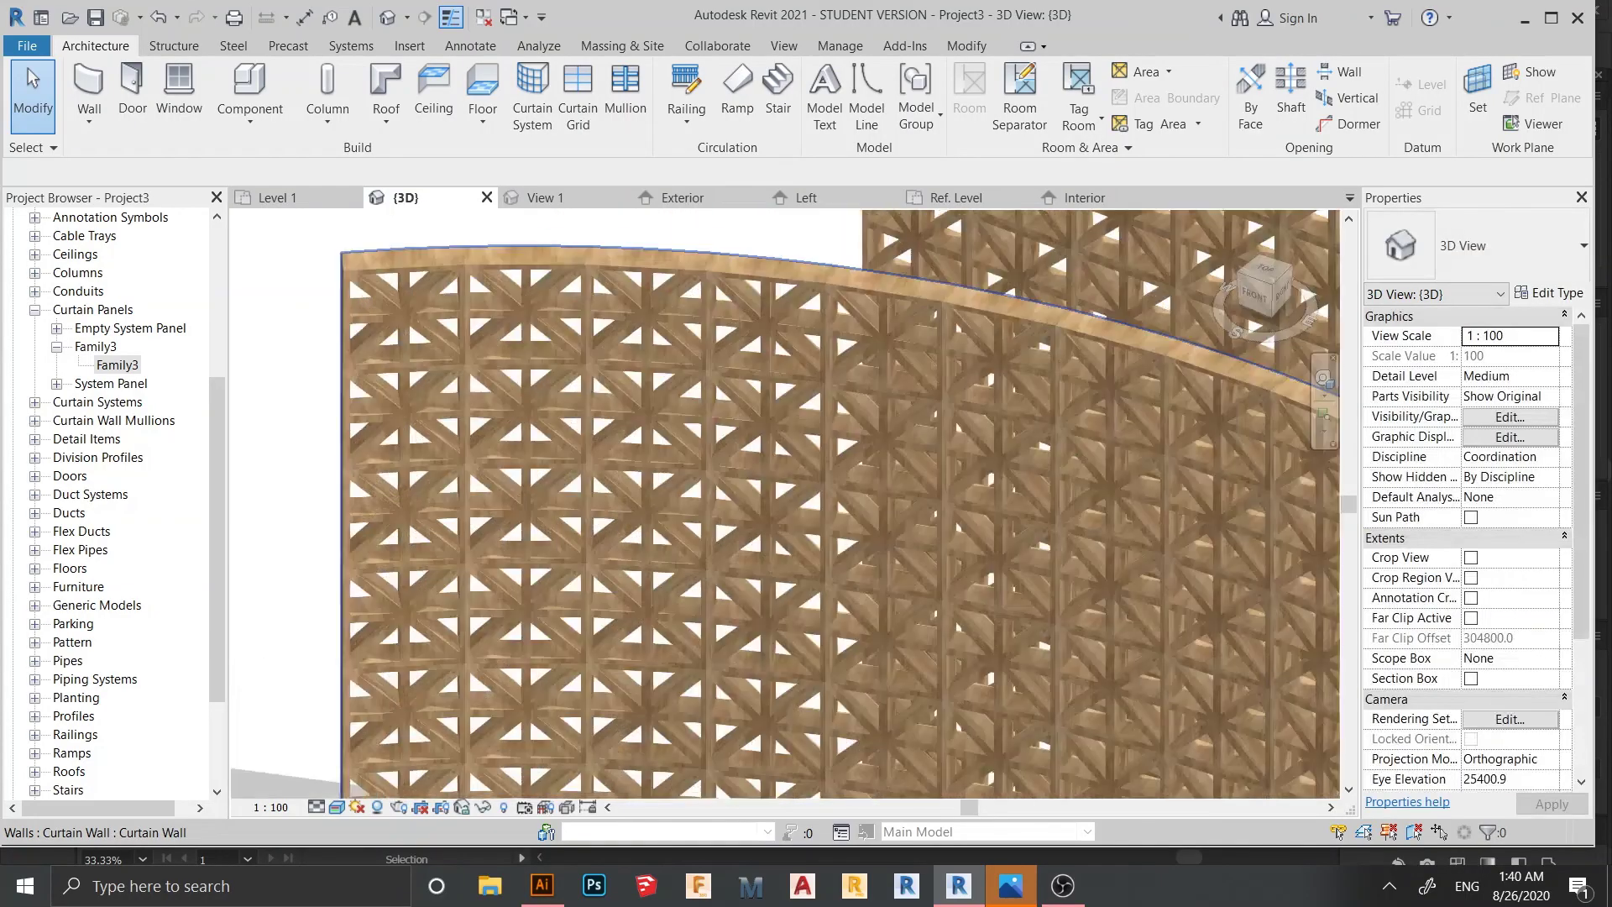